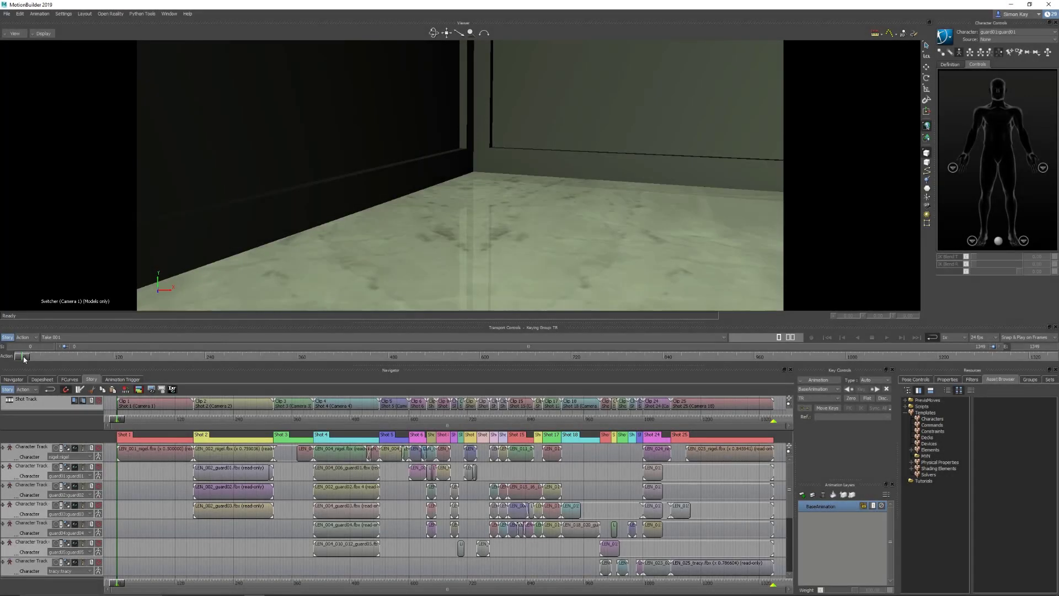
Step: Scrub through the story shots to frame 471 and inspect the characters in the Producer Perspective view with Story mode off
left_click_drag(24, 359, 381, 366)
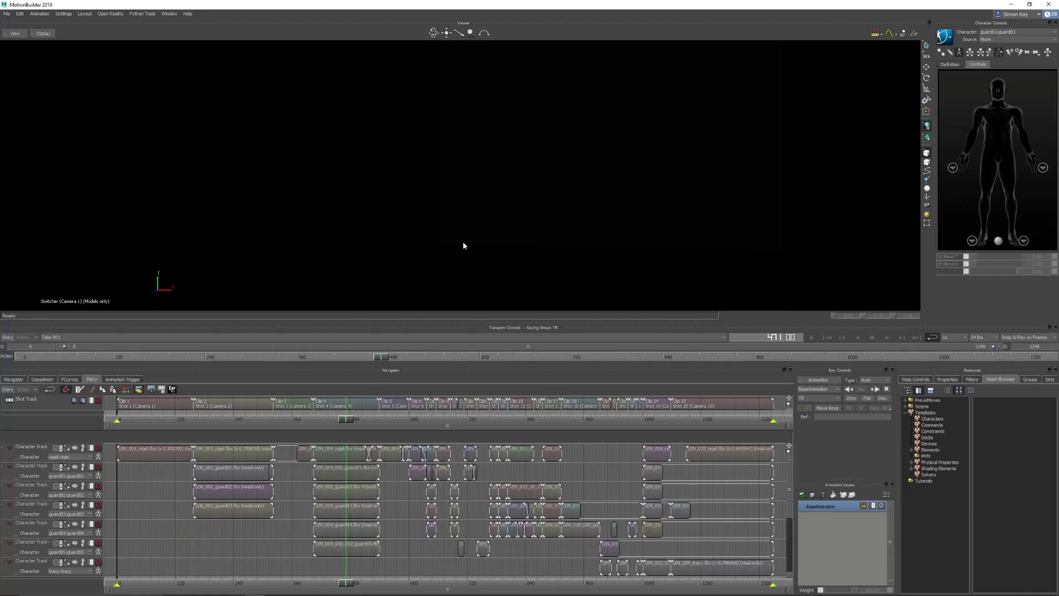
key("ctrl+e")
left_click_drag(473, 221, 487, 236, "ctrl+shift")
left_click(488, 238)
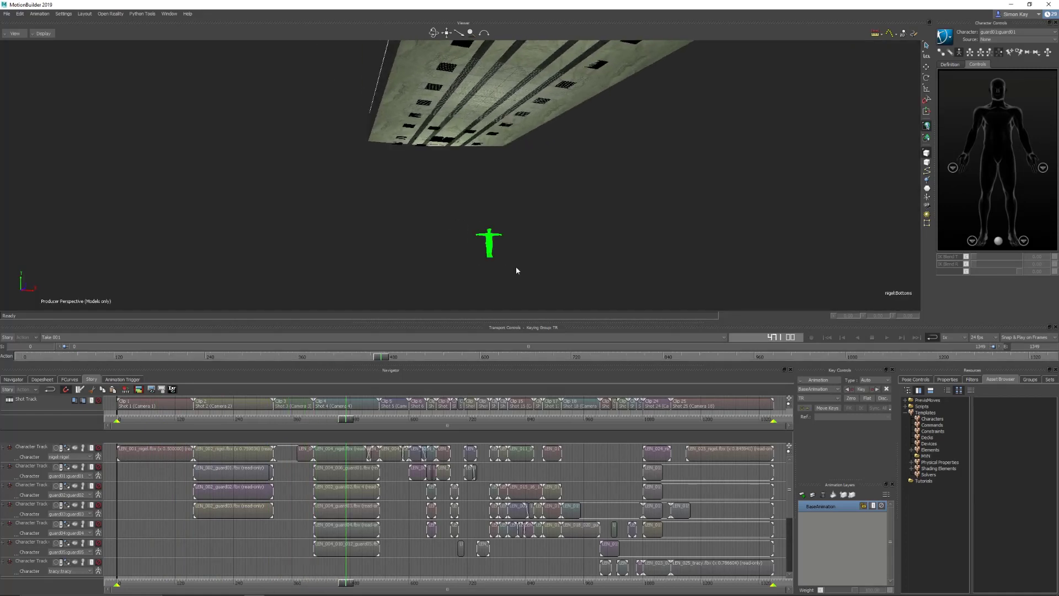
key("f")
left_click_drag(511, 193, 523, 157, "ctrl+shift")
left_click(509, 172)
mouse_move(380, 360)
left_mouse_down()
mouse_move(484, 360)
mouse_move(310, 360)
mouse_move(378, 360)
left_mouse_up()
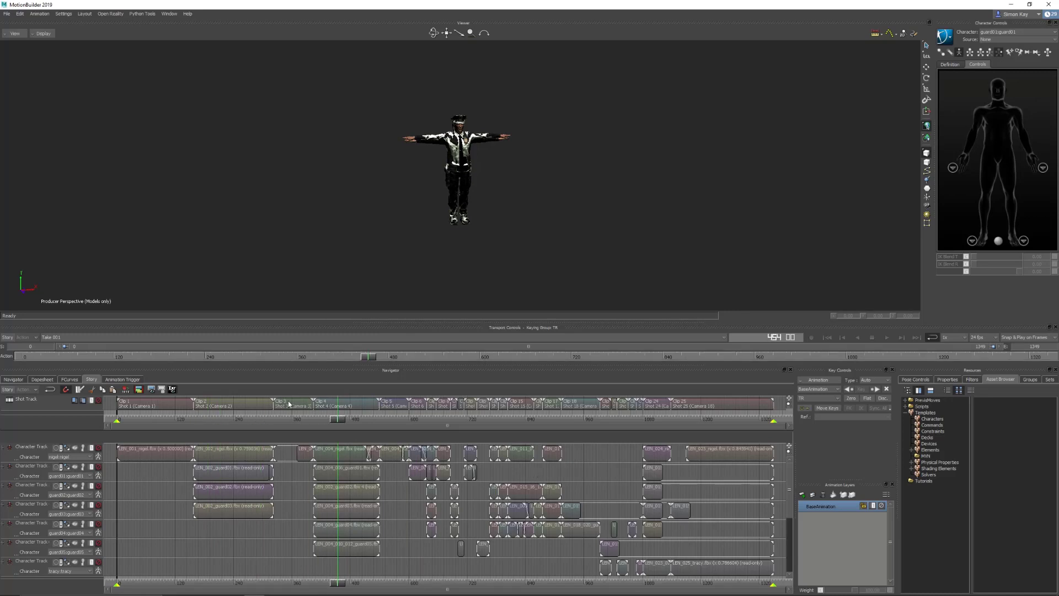
Step: Select the Shot Track, turn Story mode back on in the Camera Switcher view, and return to the first frame
left_click(55, 404)
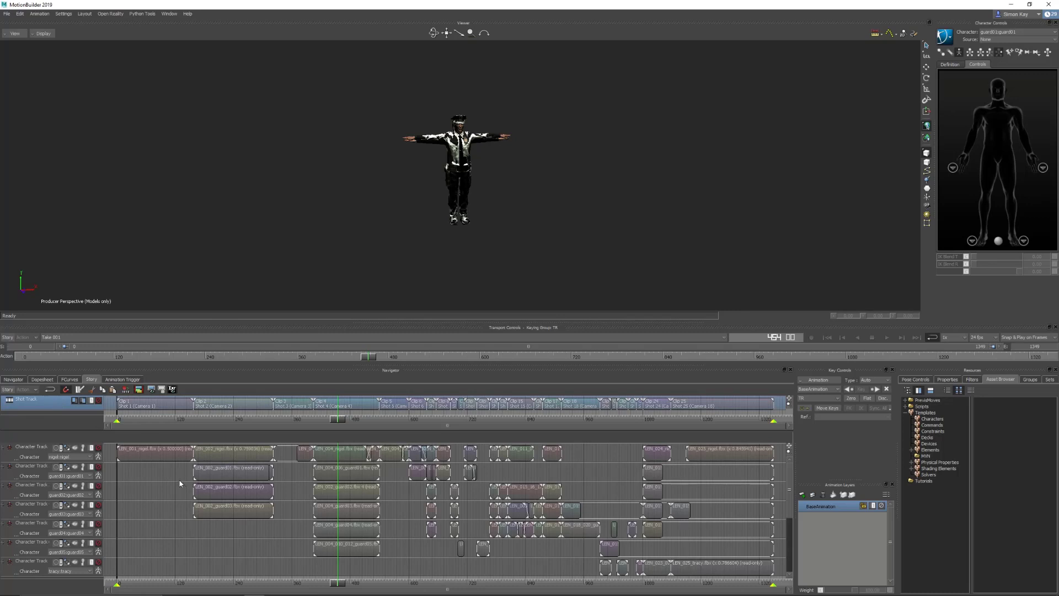
left_click(7, 337)
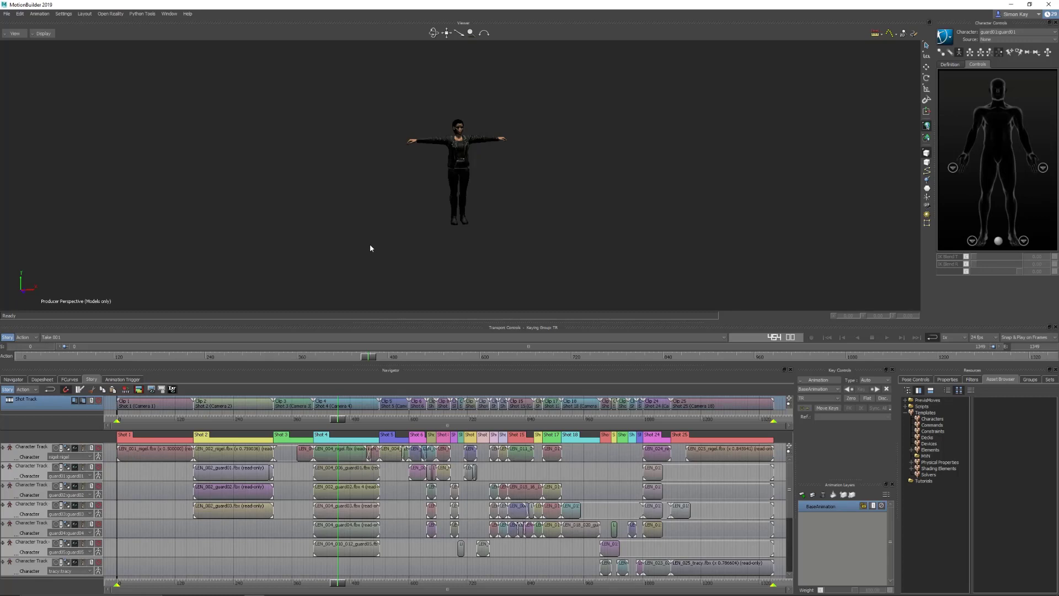
key("ctrl+0")
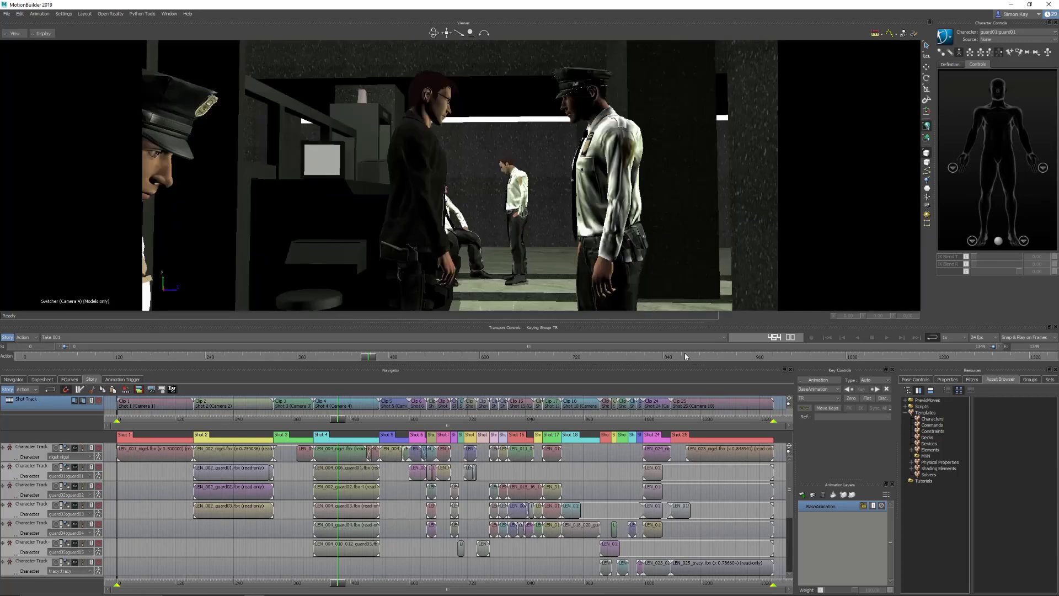
left_click(827, 337)
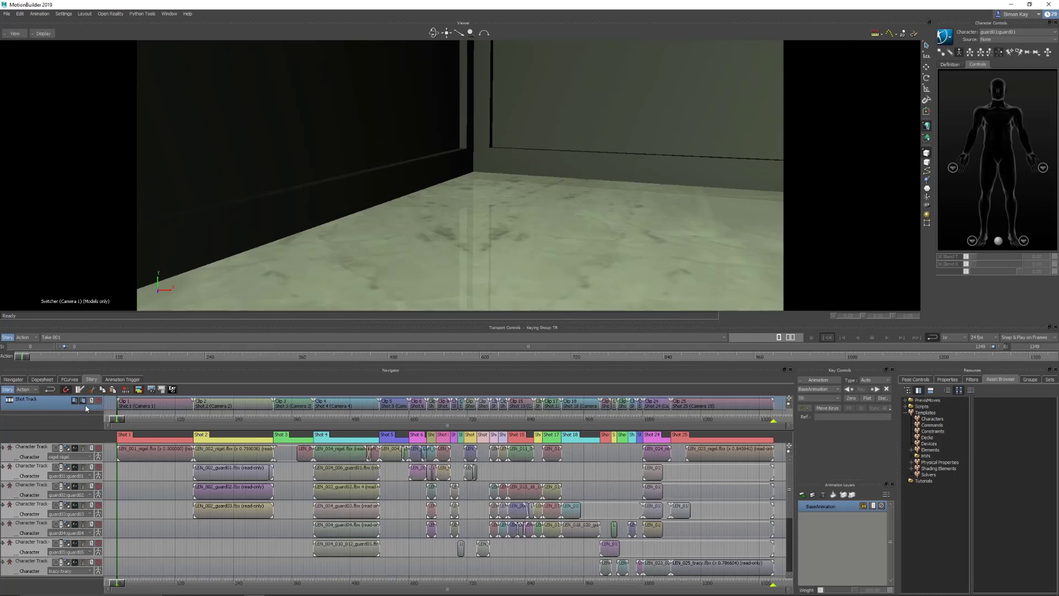
Step: Plot the selected Shot Track to the camera switcher on Take 001
right_click(50, 406)
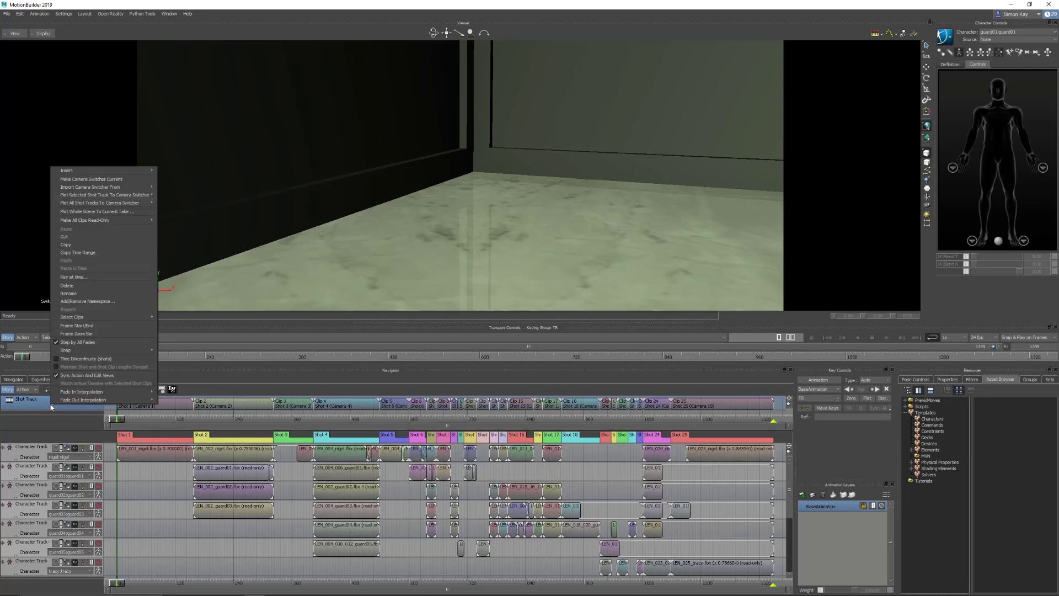
mouse_move(128, 196)
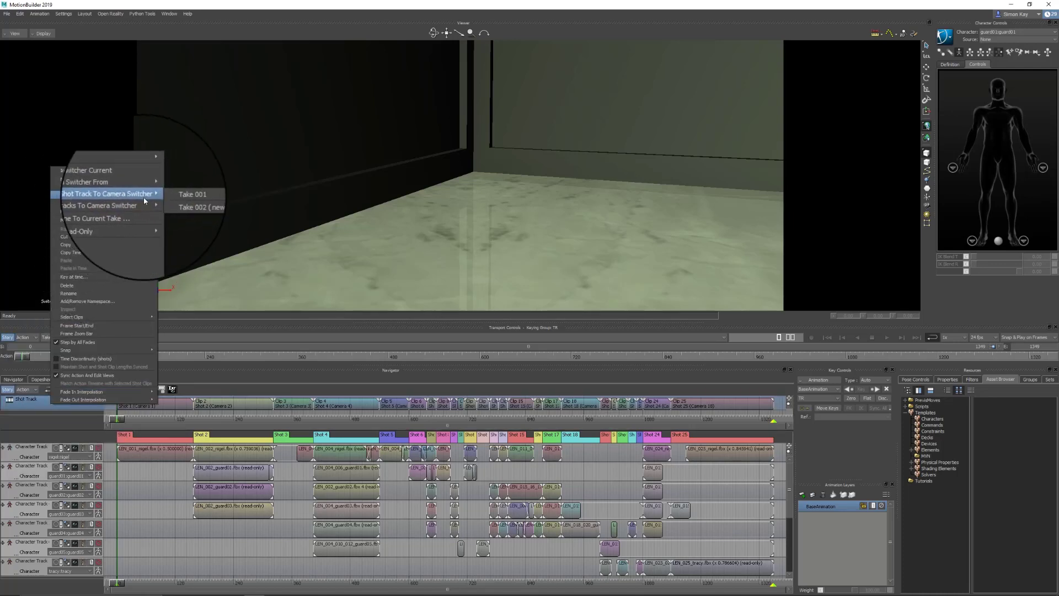
left_click(178, 196)
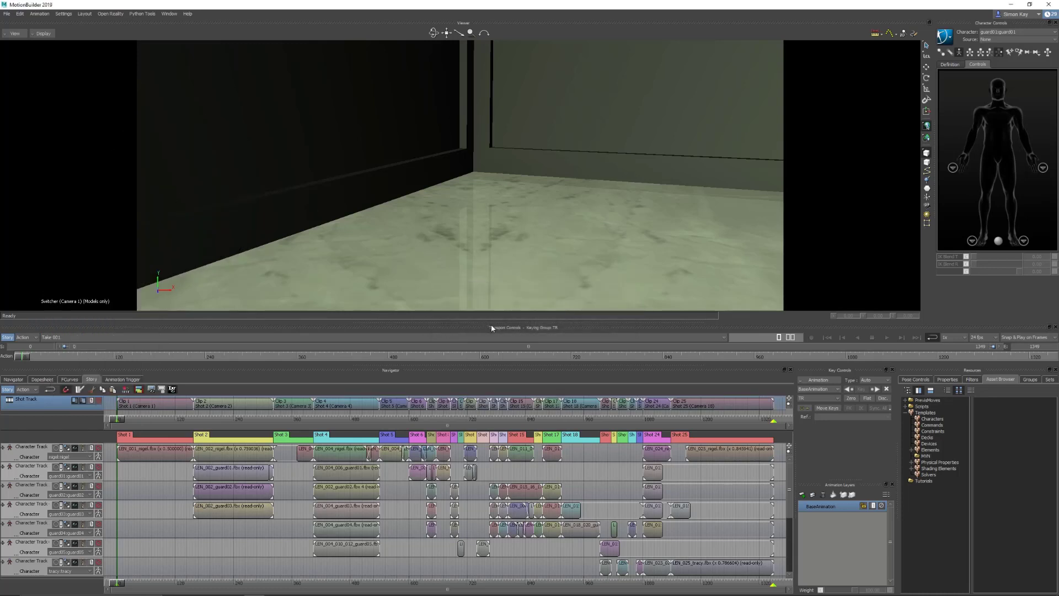
Step: Examine the plotted camera cuts in the Camera Switcher settings while scrubbing through the take
left_click(14, 379)
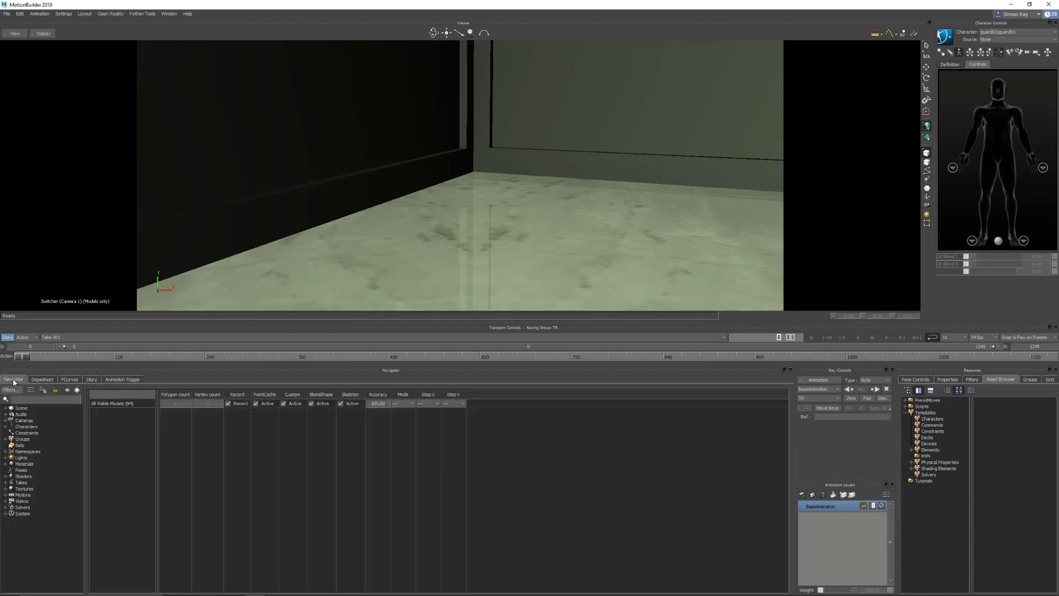
left_click(5, 421)
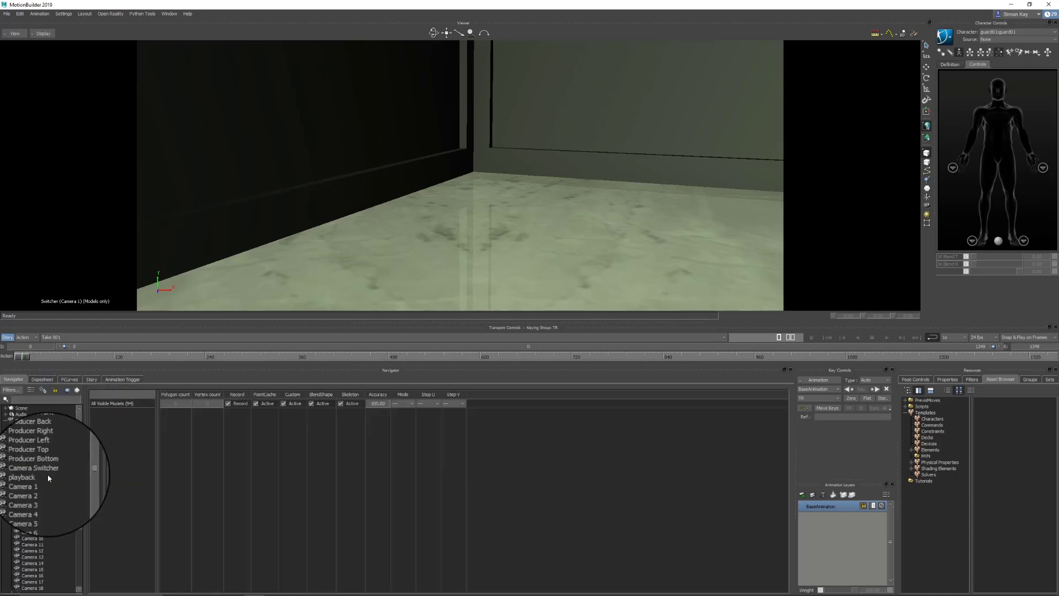
double_click(39, 470)
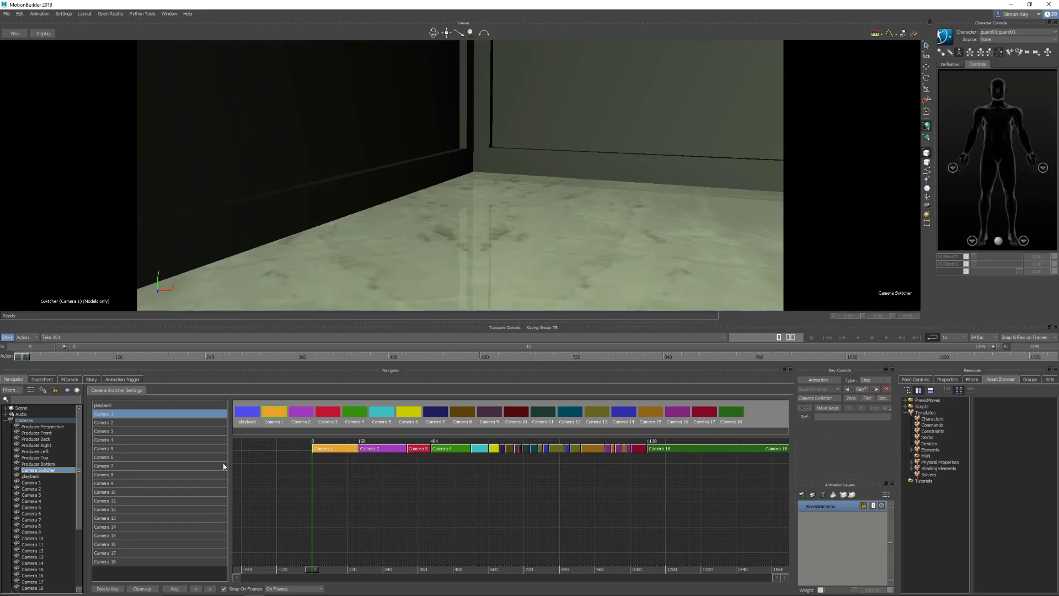
left_click_drag(26, 356, 878, 338)
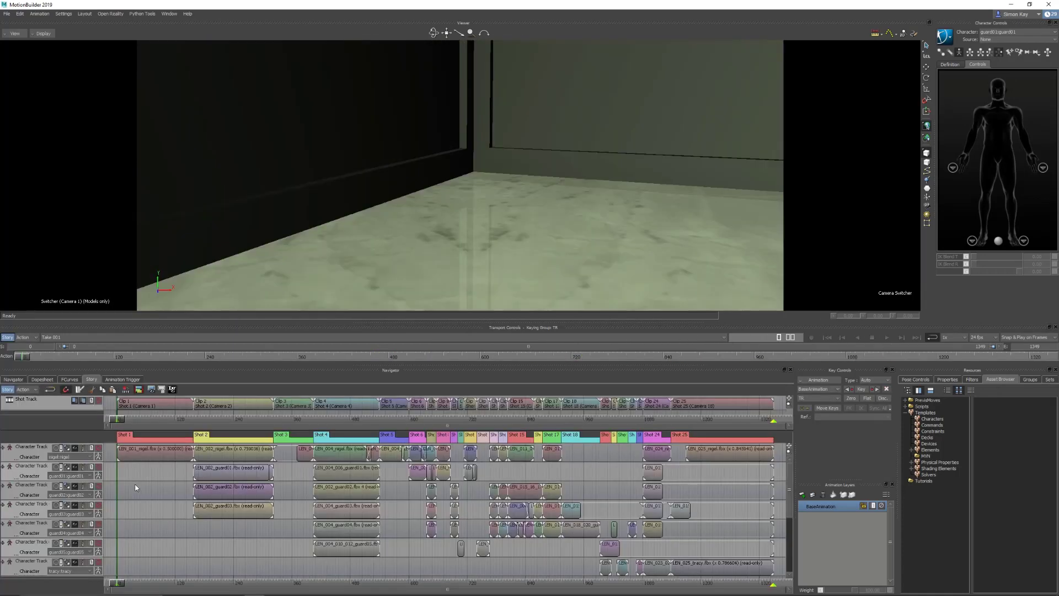
left_click(41, 449)
right_click(41, 449)
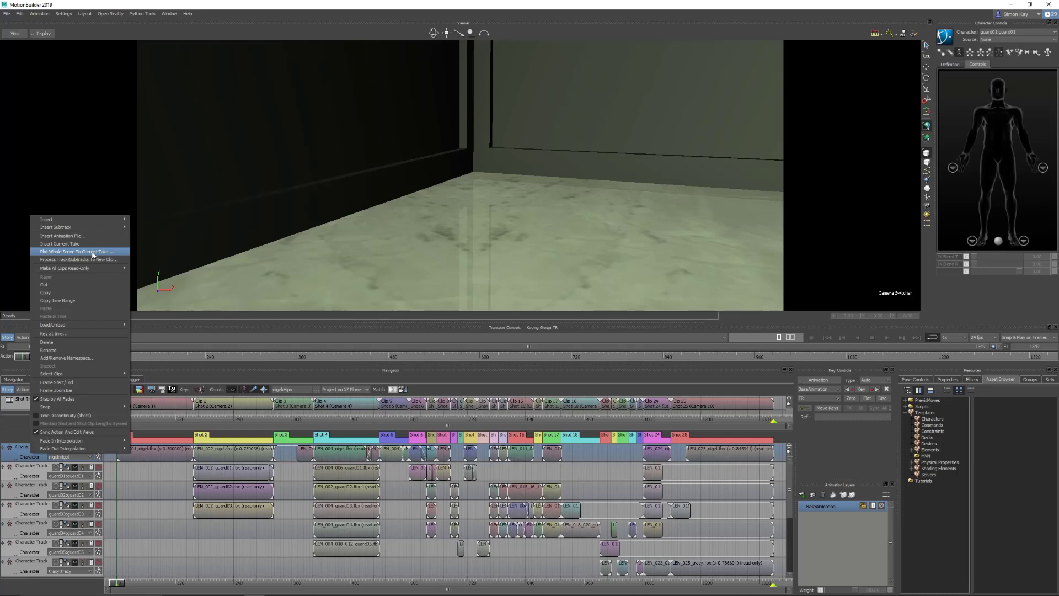
left_click(278, 529)
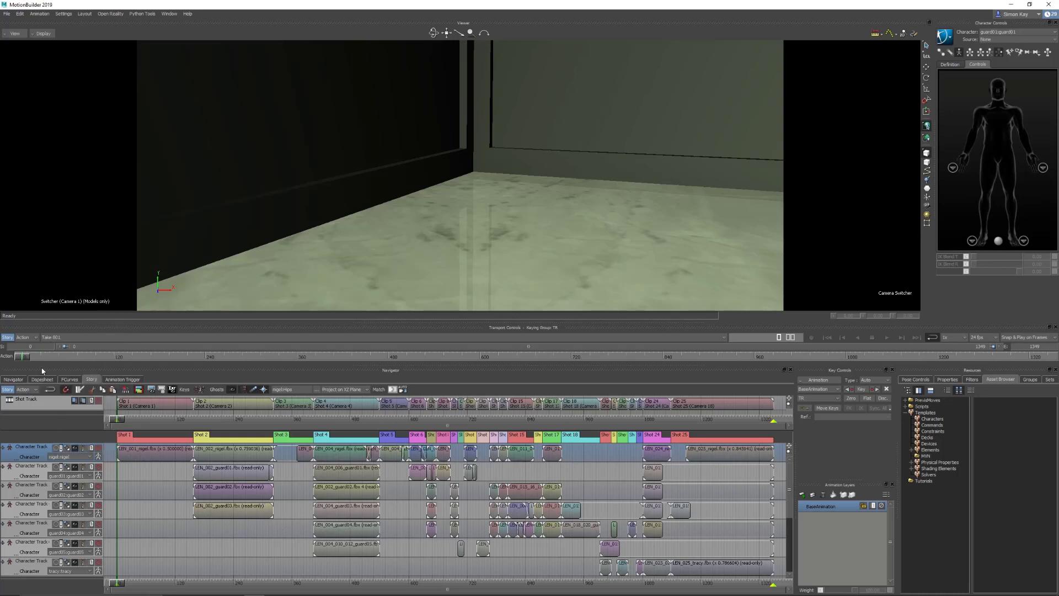
Step: Plot the guard01 character's animation to a new FK/IK control rig using the Unroll rotation filter, and check it with Story mode off
left_click(14, 379)
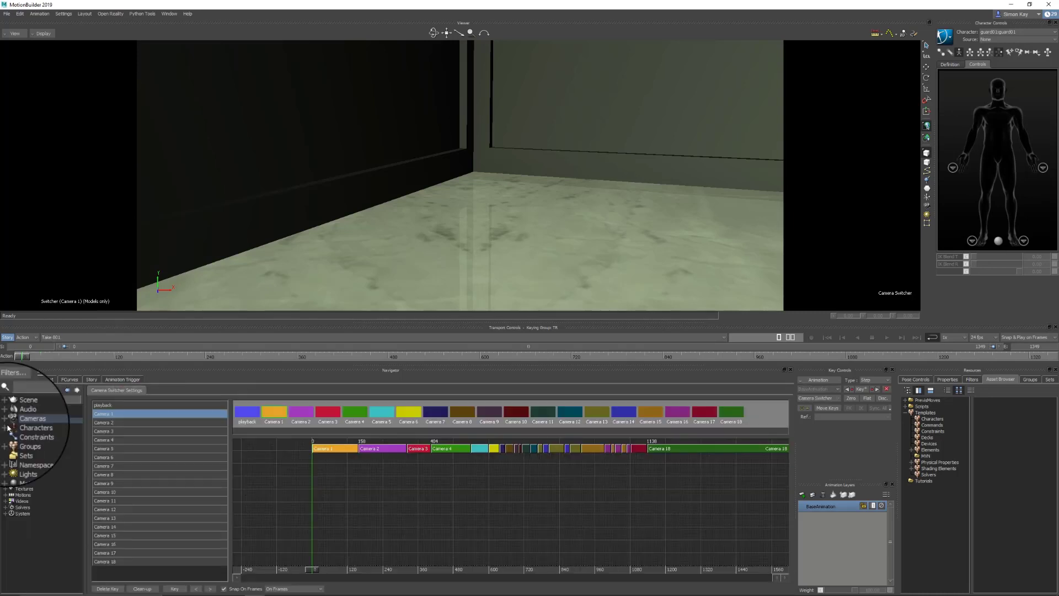
left_click(53, 433)
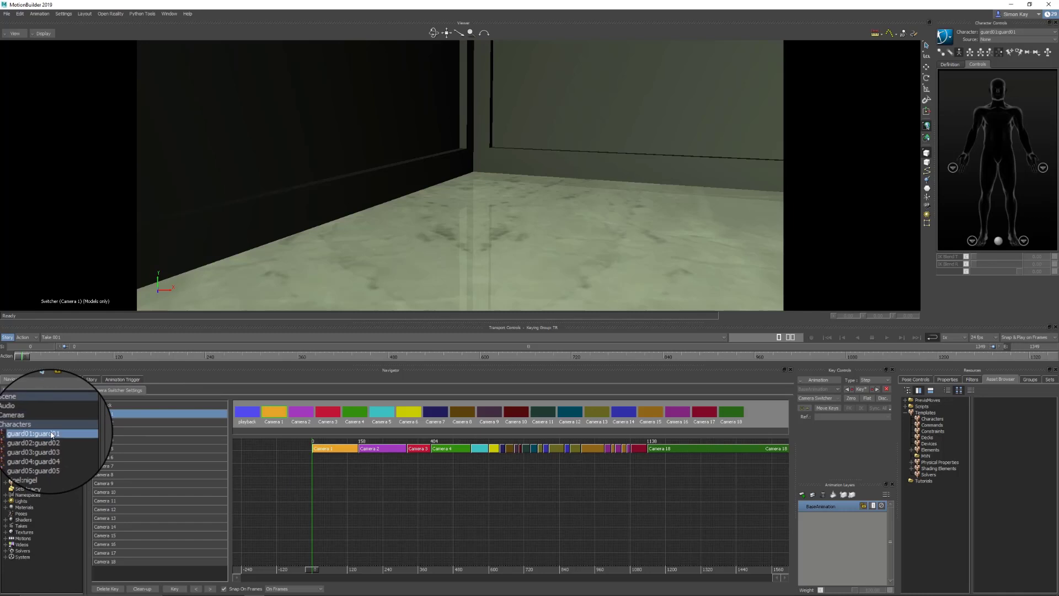
left_click(206, 403)
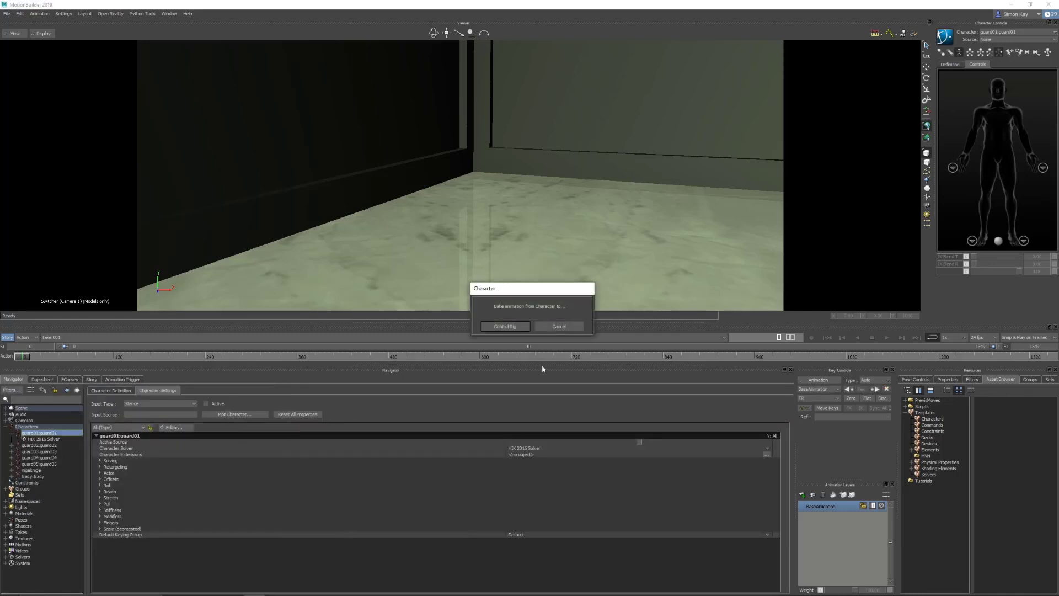
left_click(500, 326)
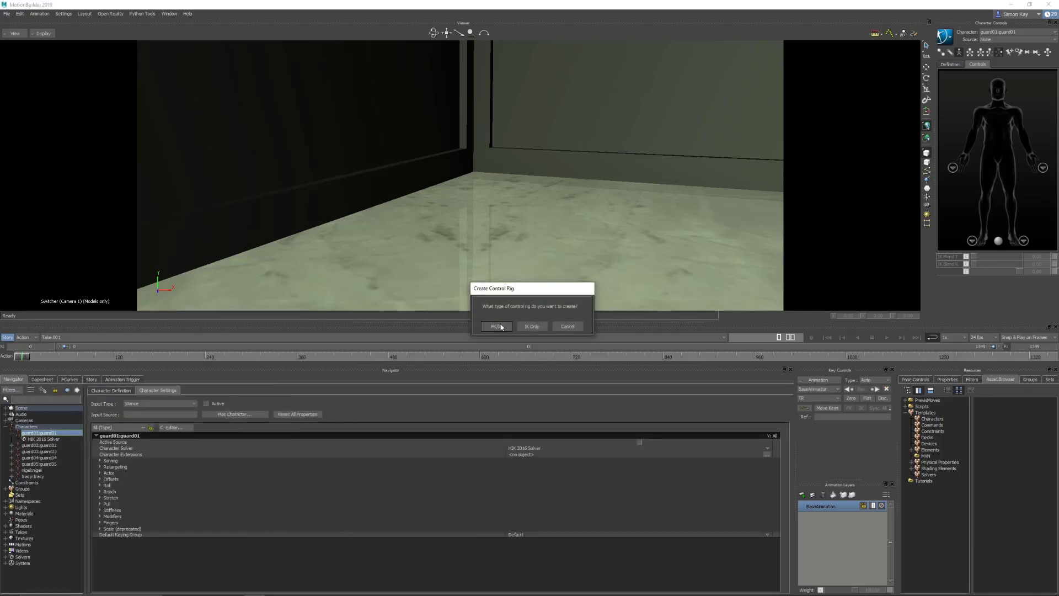
left_click(500, 326)
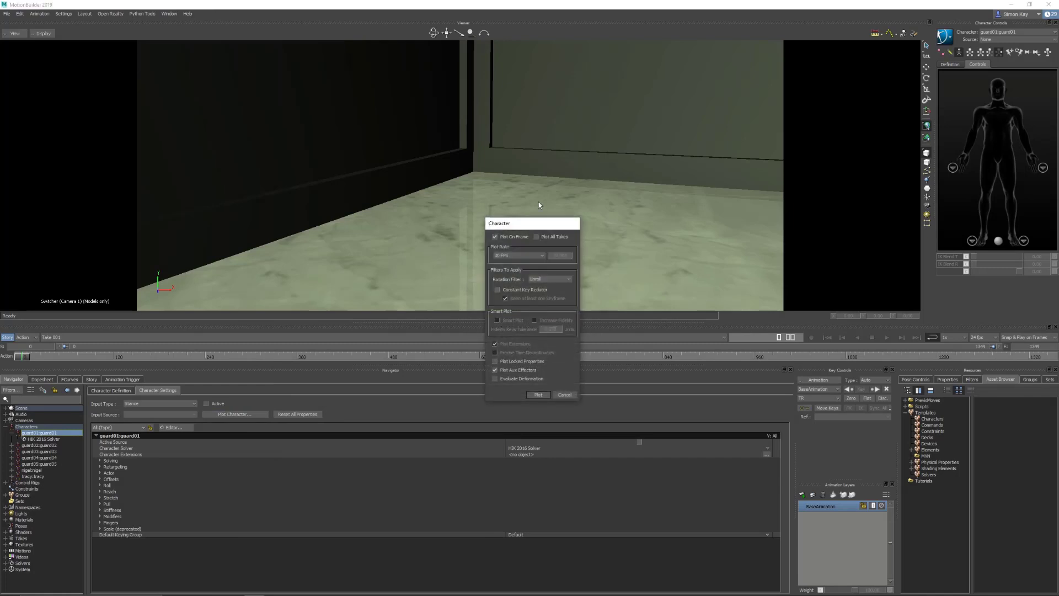
left_click(512, 257)
left_click(508, 280)
left_click(539, 394)
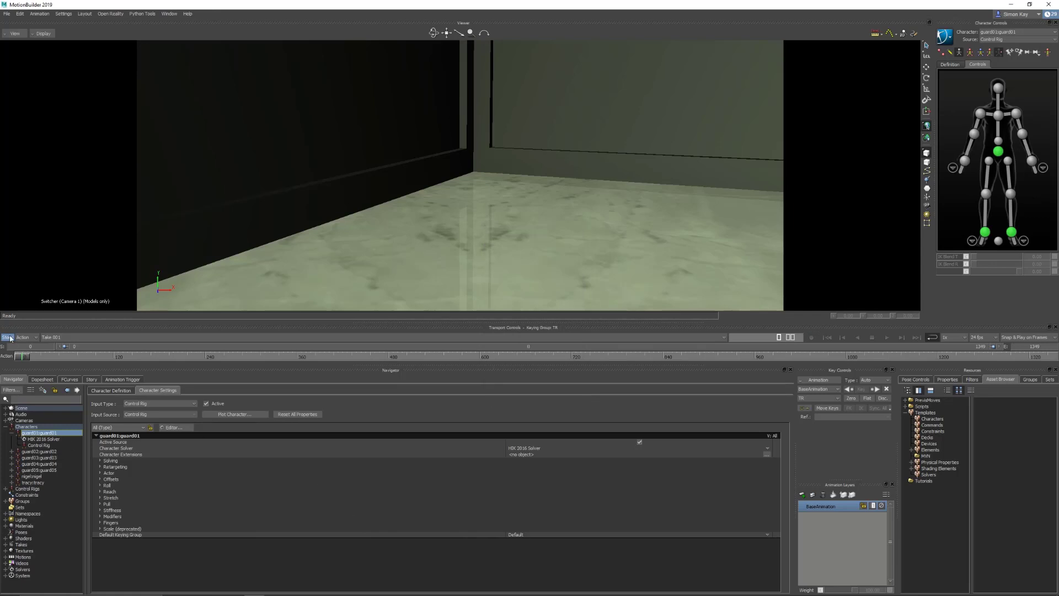
mouse_move(23, 356)
left_mouse_down()
mouse_move(462, 357)
mouse_move(22, 357)
left_mouse_up()
left_click(55, 439)
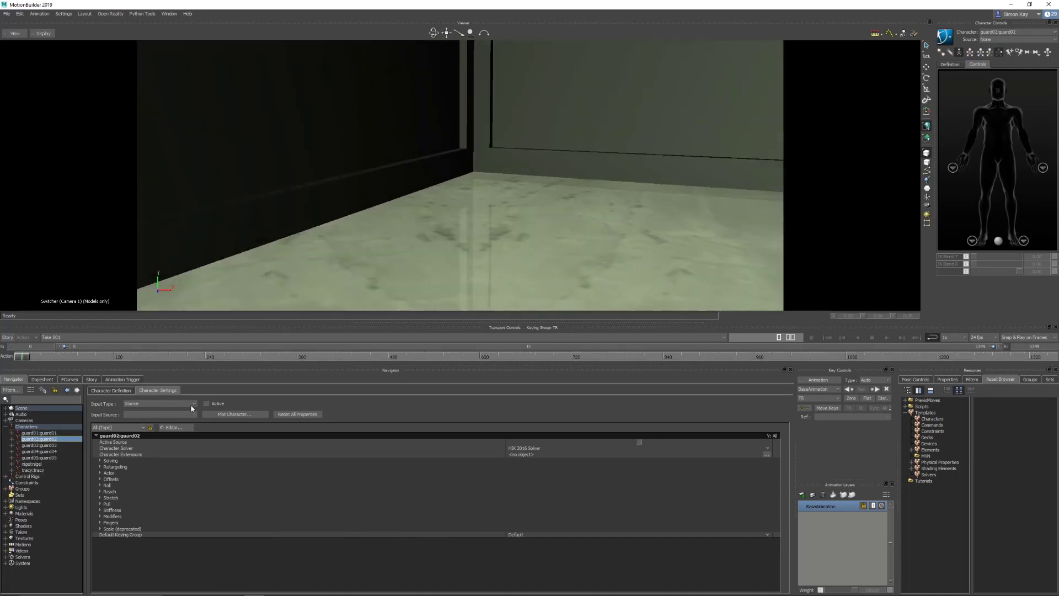
left_click(234, 414)
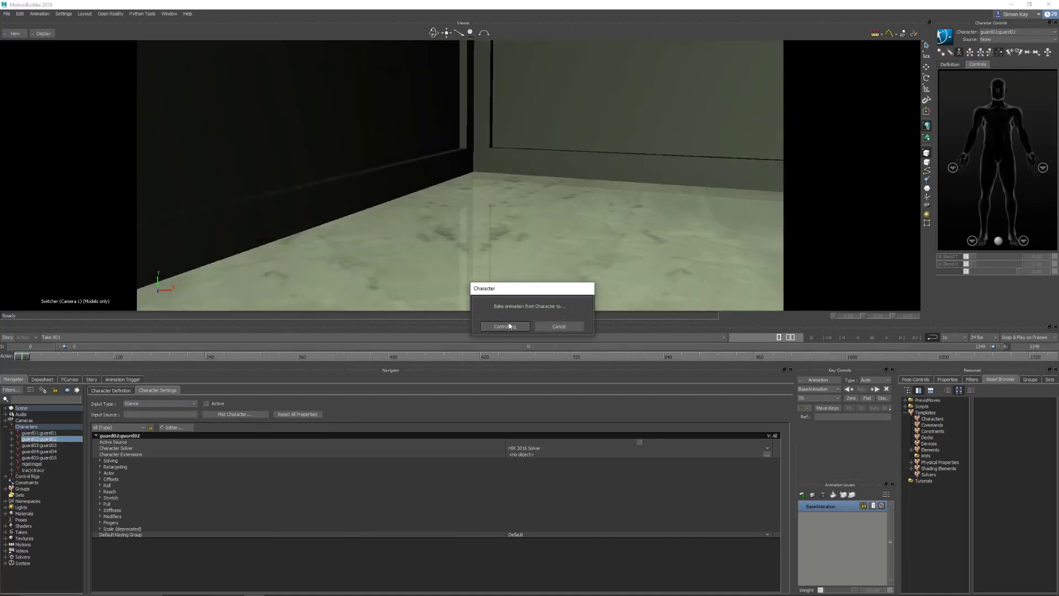
left_click(506, 327)
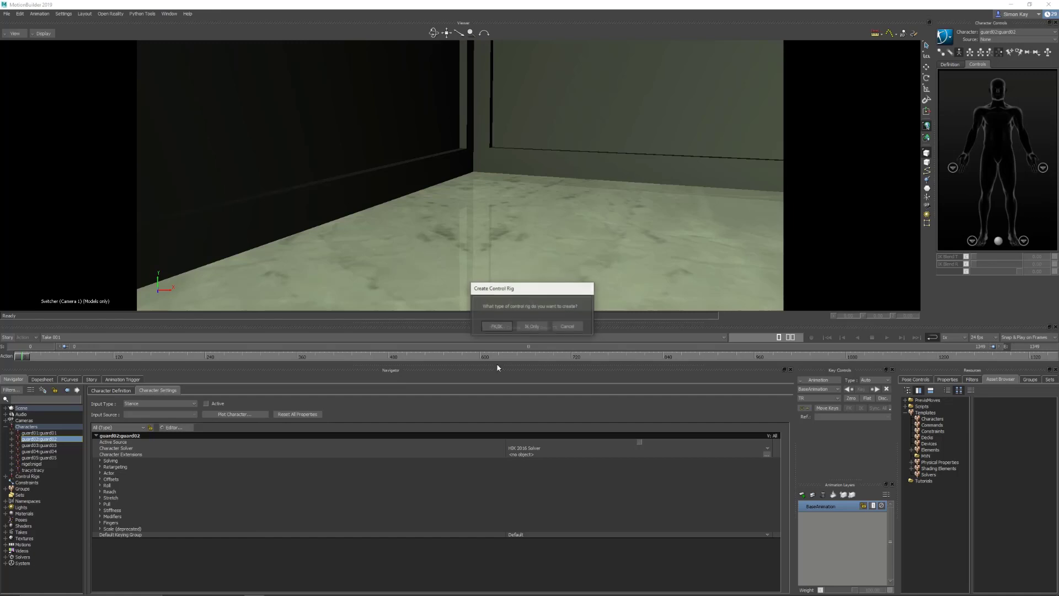
left_click(568, 327)
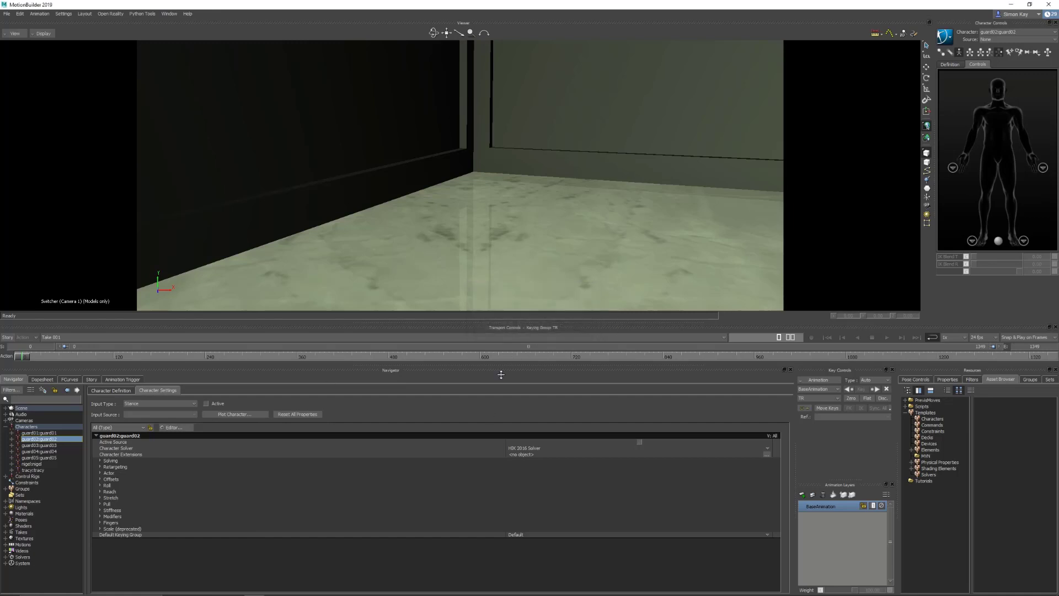
Step: Turn Story mode back on and open the Python Editor showing the process_all_characters_in_story.py script
left_click(91, 380)
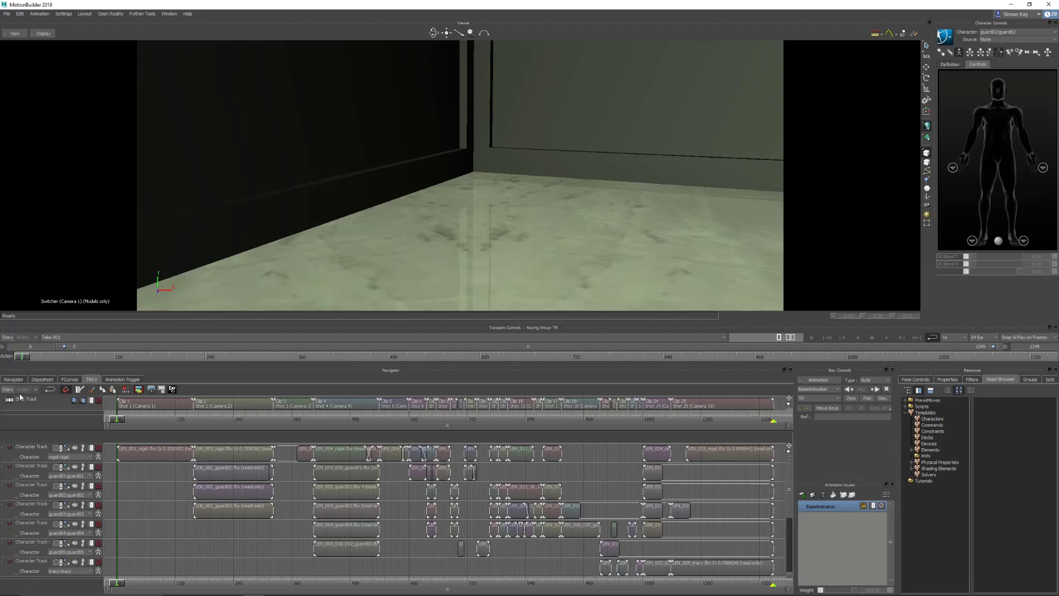
left_click(8, 390)
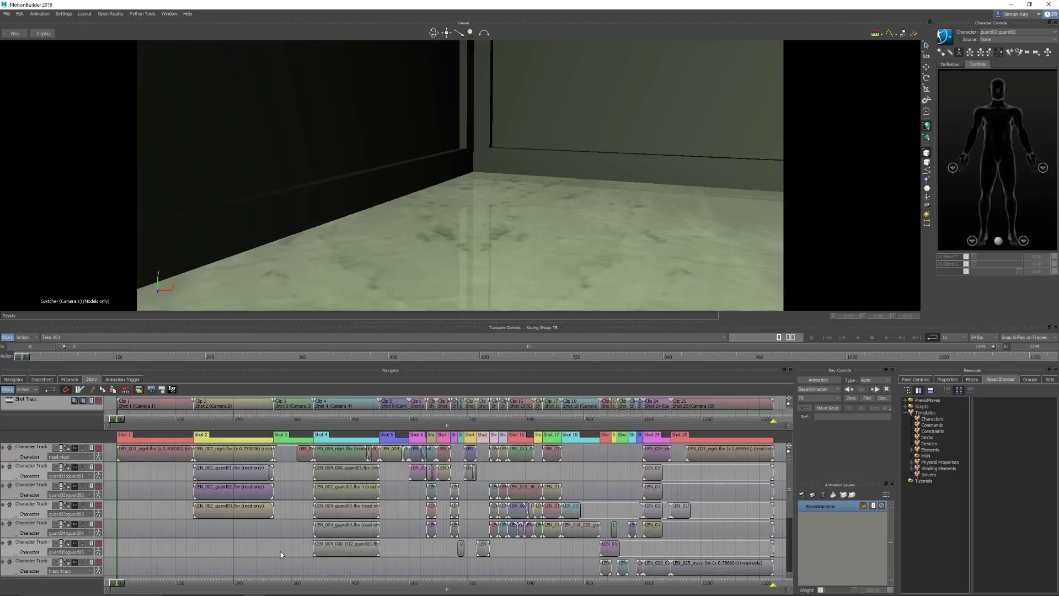
left_click(175, 14)
left_click(191, 231)
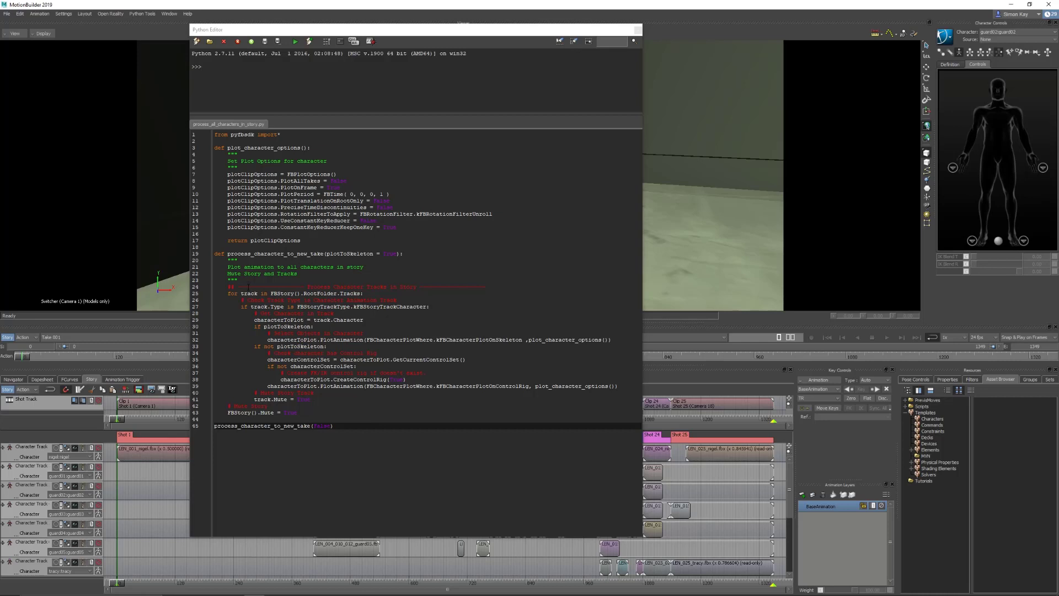
Step: Examine how the script loops through the Story character tracks, finds each character, creates a control rig if needed and plots onto it
left_click_drag(227, 293, 373, 296)
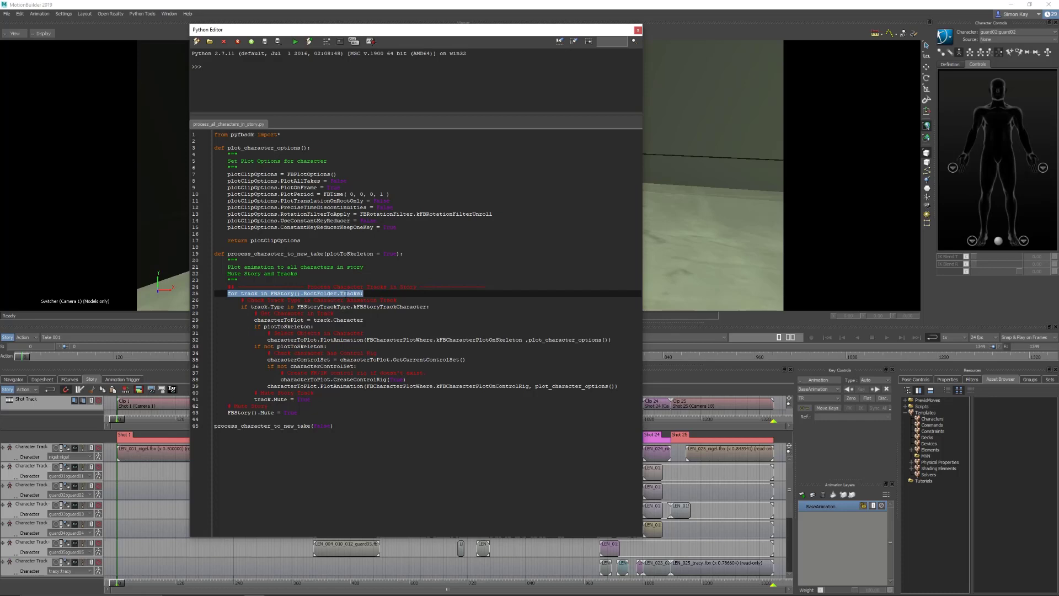
left_click_drag(242, 307, 429, 307)
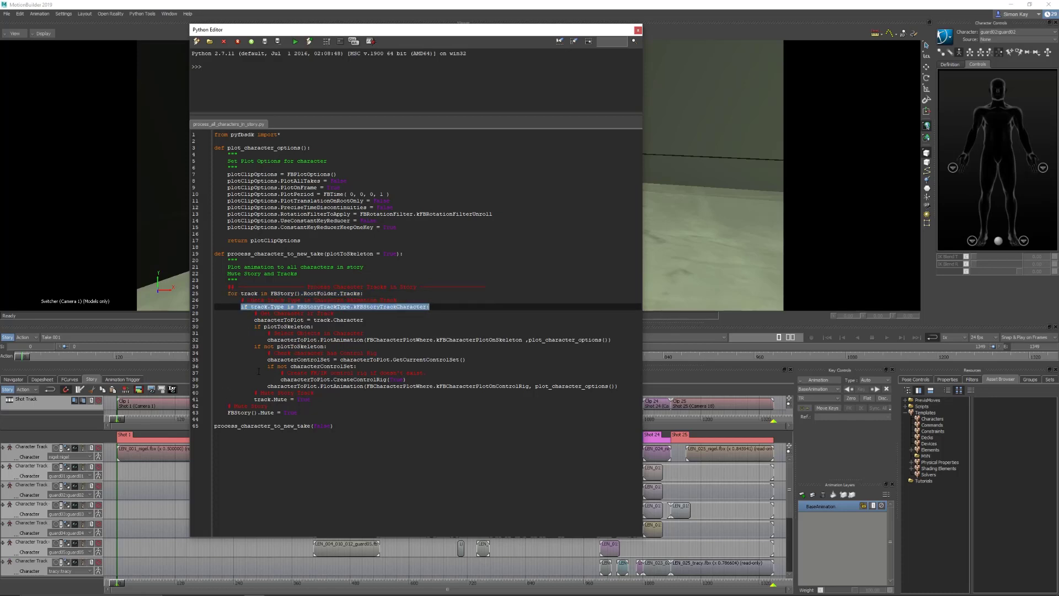
left_click_drag(253, 319, 377, 320)
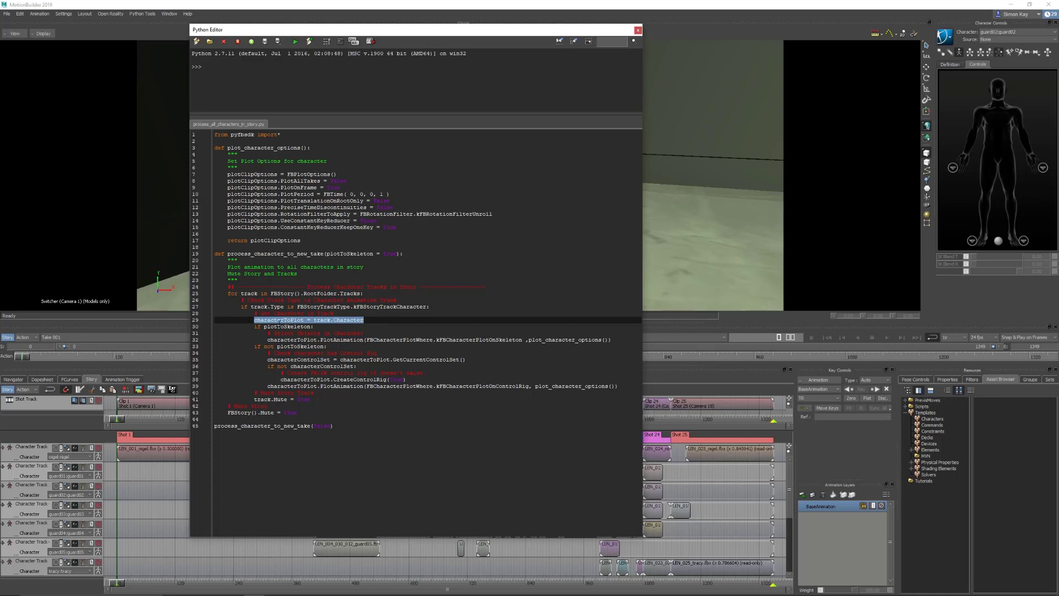
left_click(276, 359)
left_click_drag(254, 346, 328, 346)
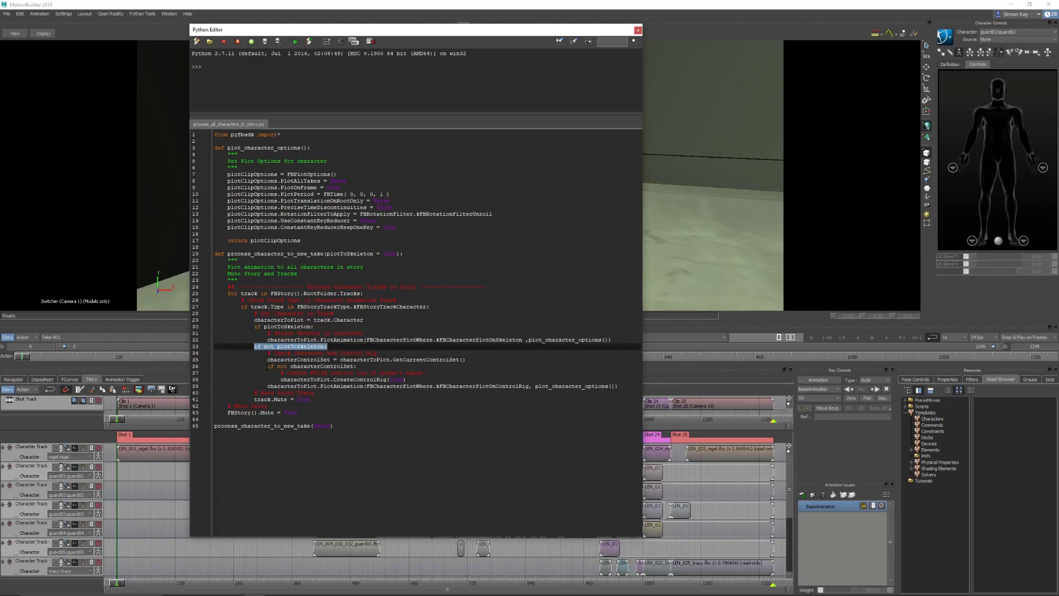
left_click_drag(268, 359, 466, 360)
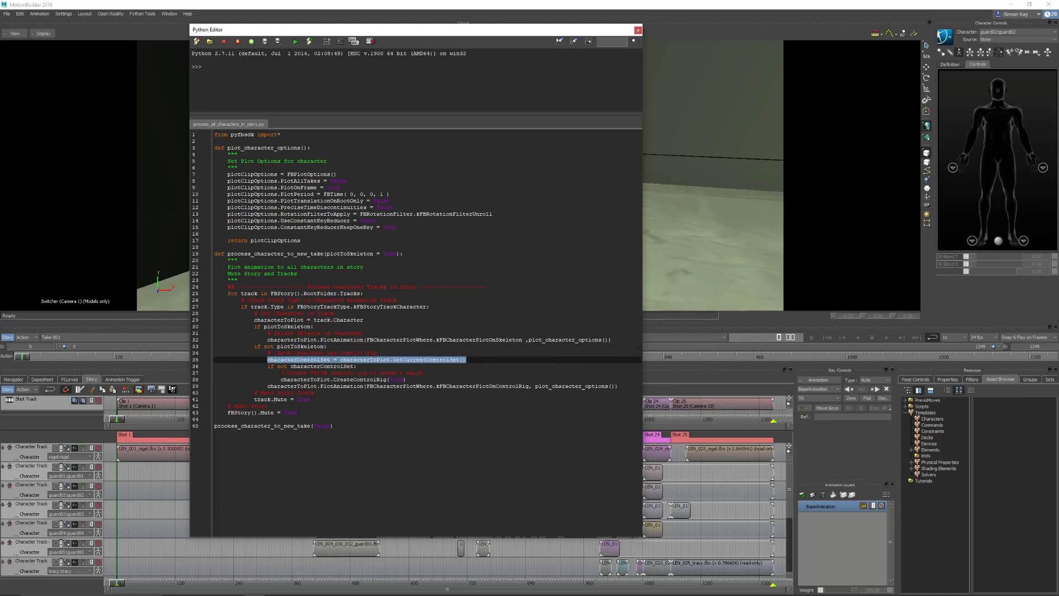
left_click_drag(266, 366, 357, 366)
left_click_drag(277, 379, 430, 379)
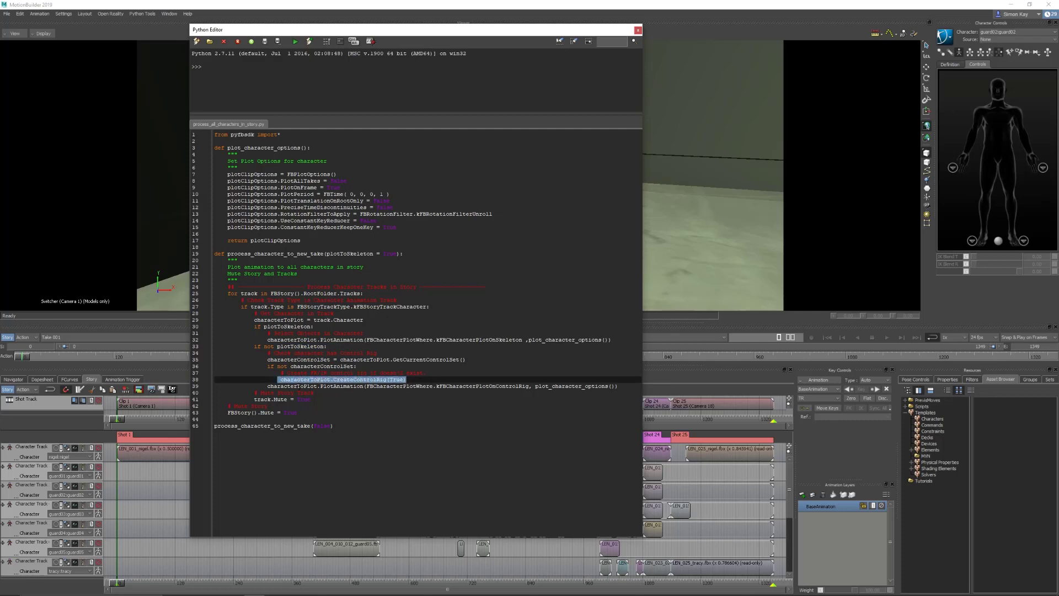
left_click_drag(265, 386, 603, 386)
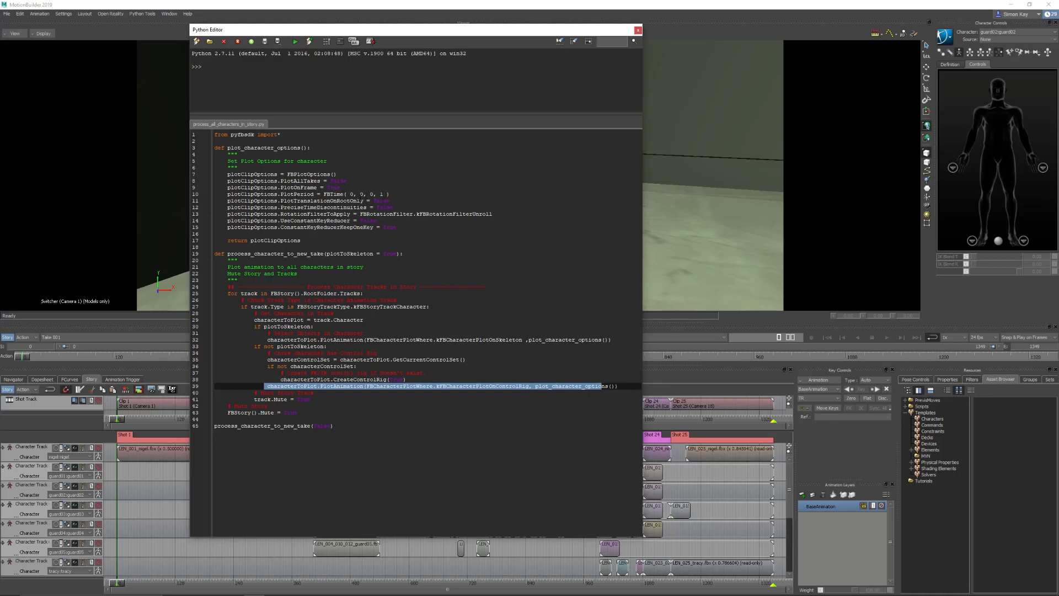
Step: Review the script's plot options for the Unroll rotation filter and the constant key reducer settings
left_click_drag(280, 214, 494, 214)
left_click_drag(284, 220, 394, 222)
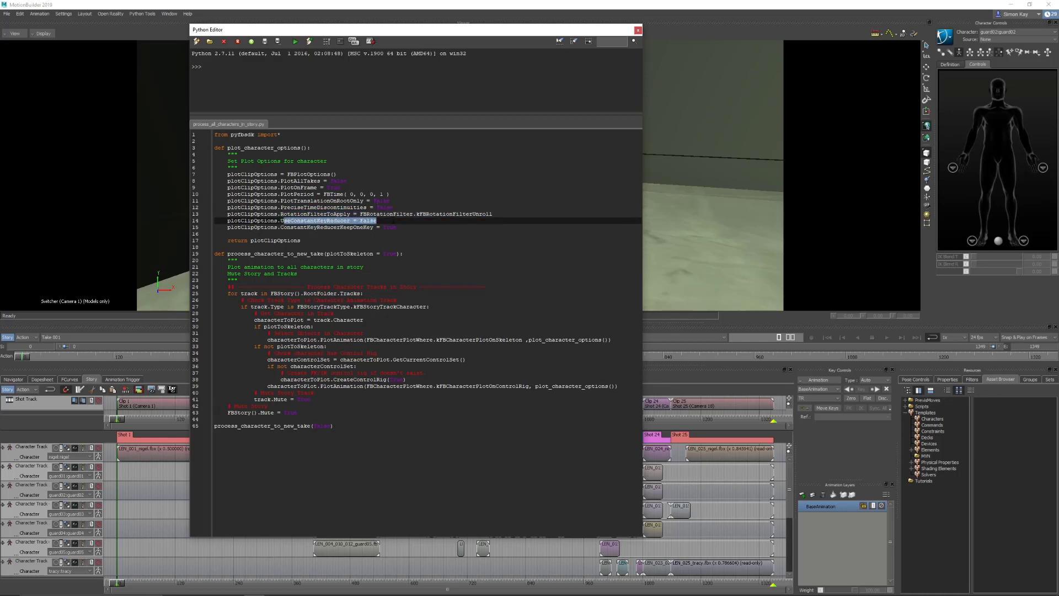
left_click_drag(280, 227, 436, 228)
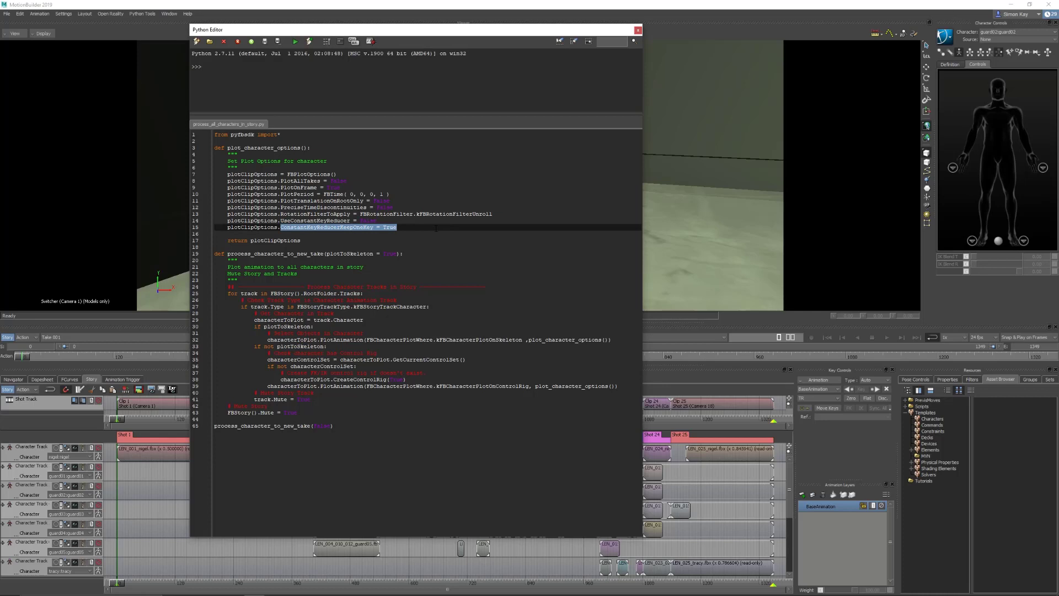
Step: Run the script to plot all Story characters to control rigs, and check the animation through the take with the Python Editor closed
left_click(342, 419)
left_click(295, 41)
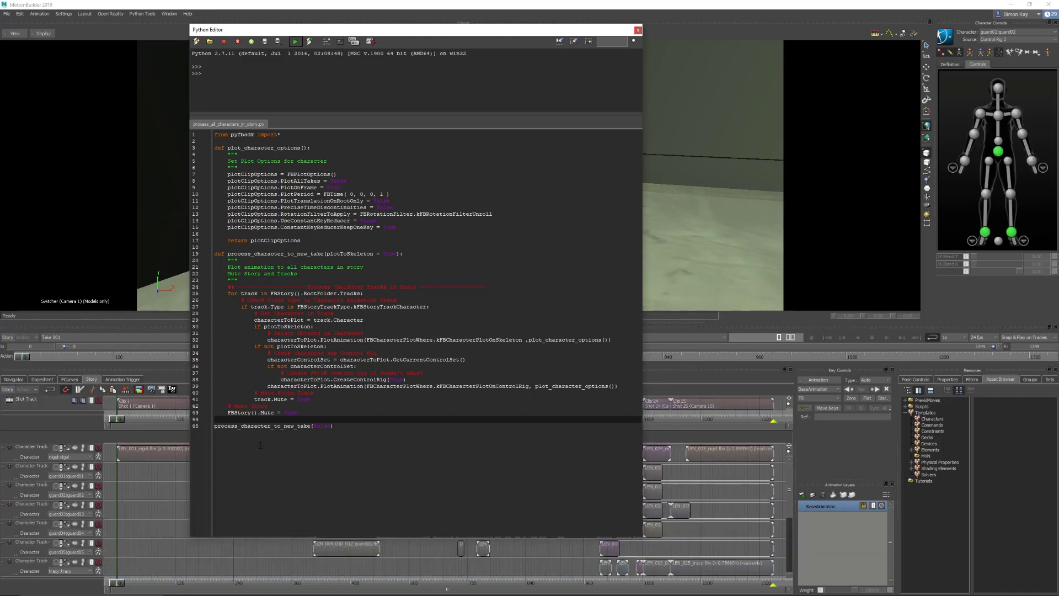
left_click_drag(255, 399, 311, 399)
left_click_drag(228, 413, 298, 412)
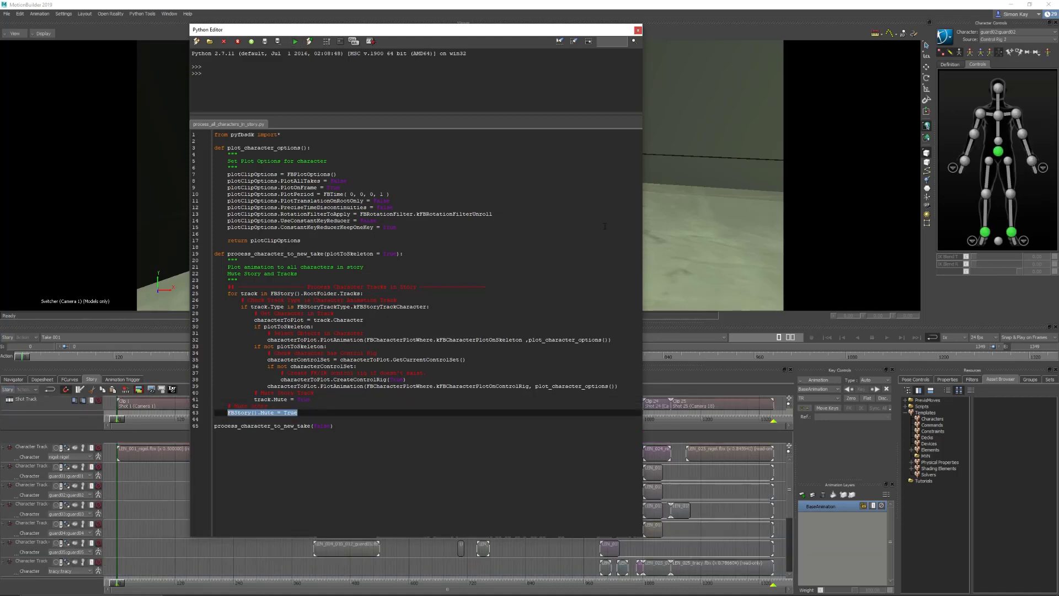
left_click(637, 31)
left_click_drag(20, 359, 1015, 326)
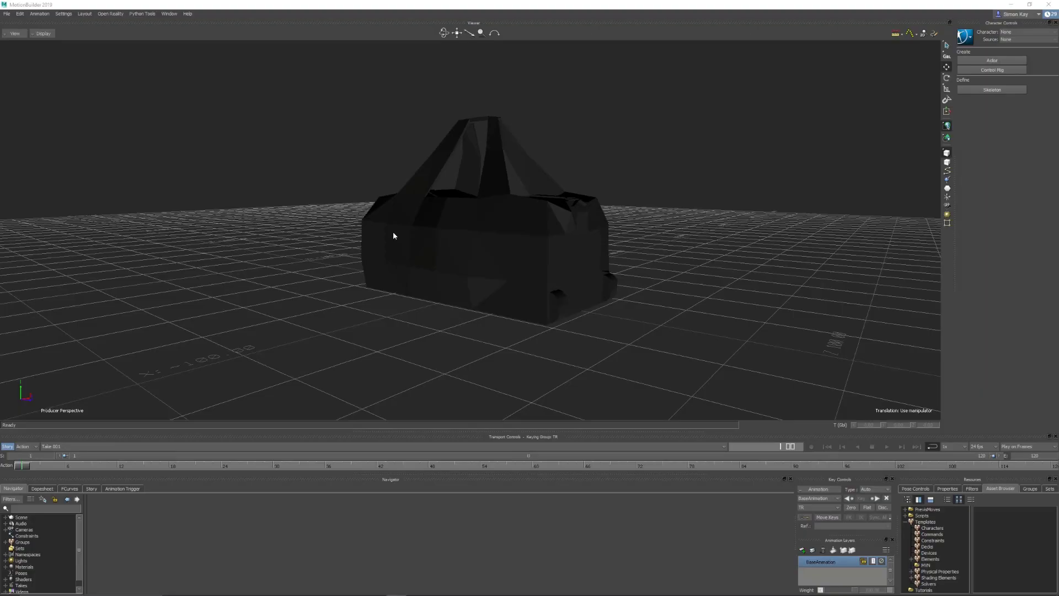
Step: Add a Null element to the bag scene and set its translation to 0, 0, 0
left_click_drag(655, 286, 669, 255)
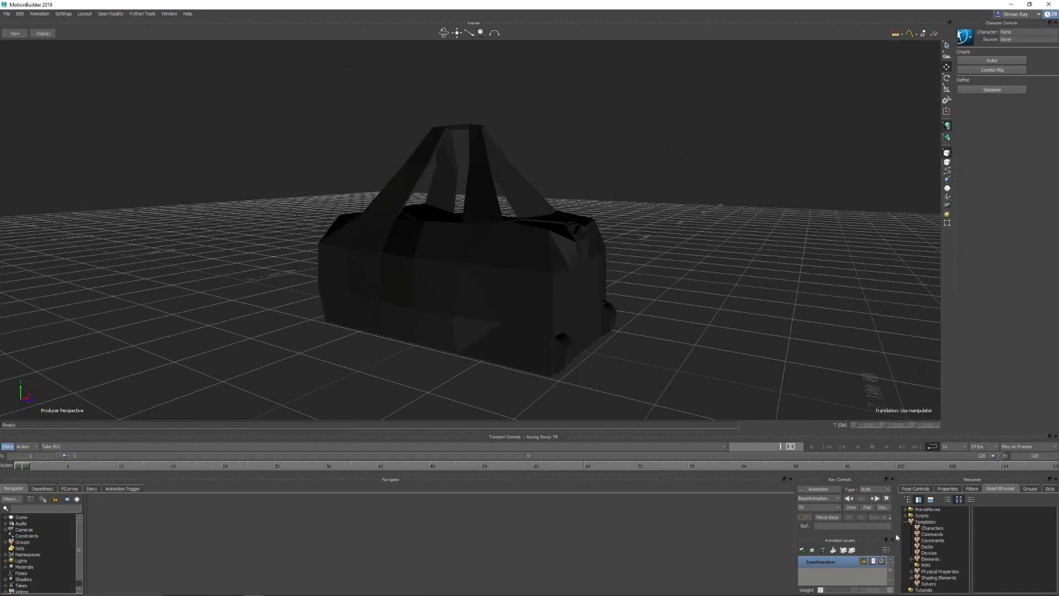
left_click(930, 559)
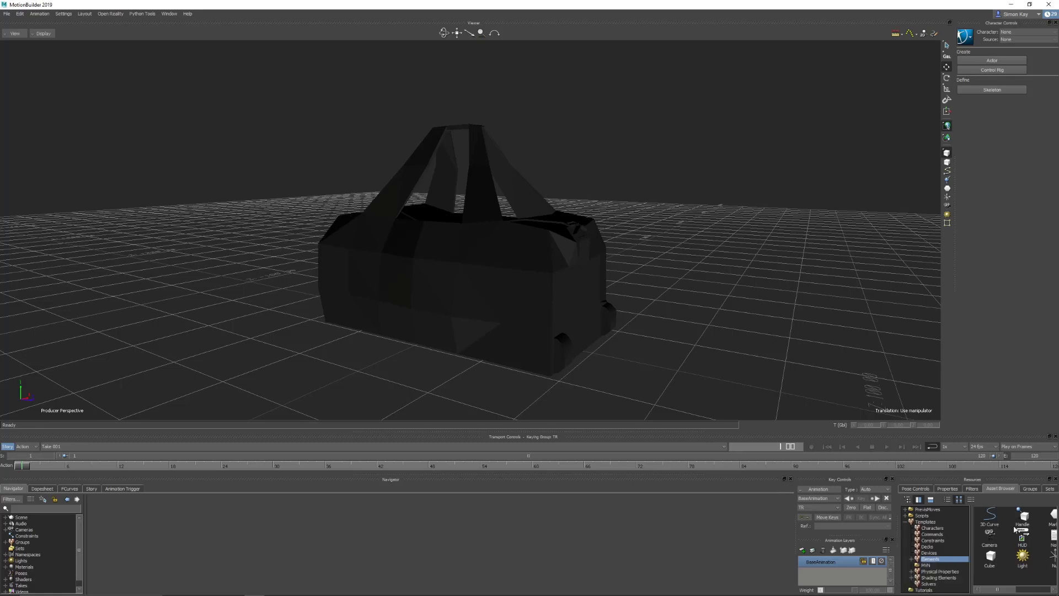
left_click(1055, 559)
left_click_drag(1055, 559, 720, 376)
double_click(868, 425)
type("0")
key("Return")
double_click(906, 423)
type("0")
key("Return")
double_click(924, 425)
type("0")
key("Return")
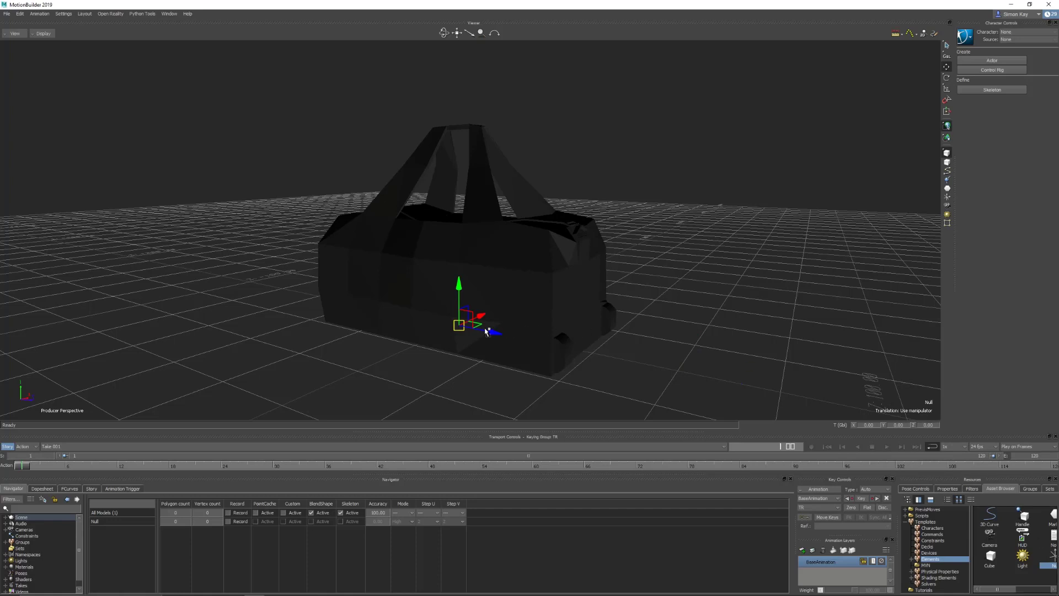
Step: Create a second null at 0, 0, 0 and raise it along Y to the top of the bag's handles
left_click_drag(461, 324, 460, 323)
double_click(868, 425)
double_click(874, 428)
type("0")
key("Tab")
type("0")
key("Tab")
type("0")
key("Return")
left_click_drag(459, 284, 458, 84)
left_click_drag(550, 168, 612, 188, "ctrl+shift")
Step: Show the scene in the Schematic view and arrange all its nodes
key("ctrl+w")
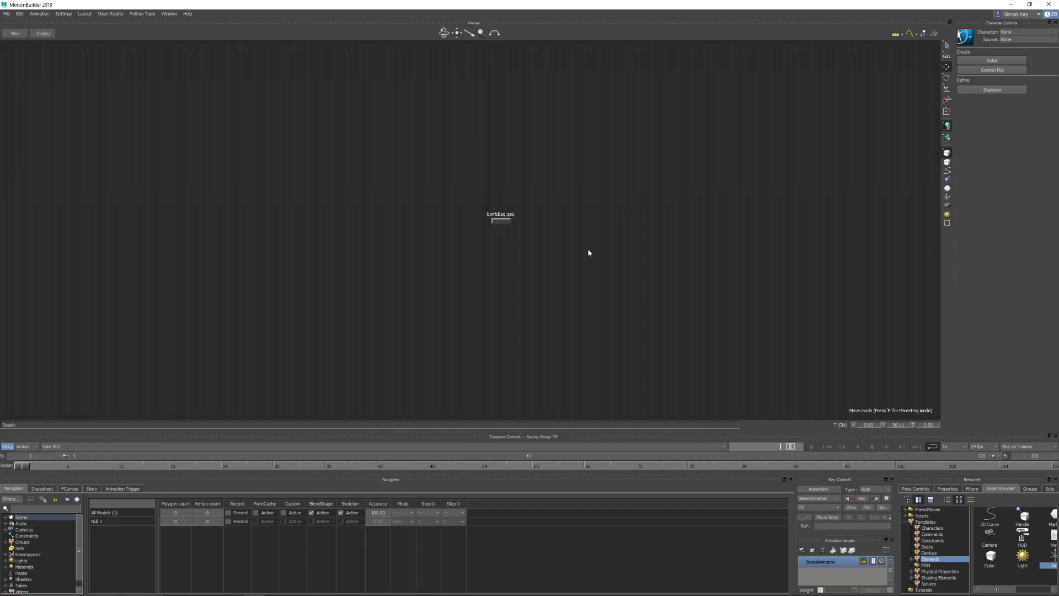
right_click(566, 259)
mouse_move(613, 332)
left_click(678, 334)
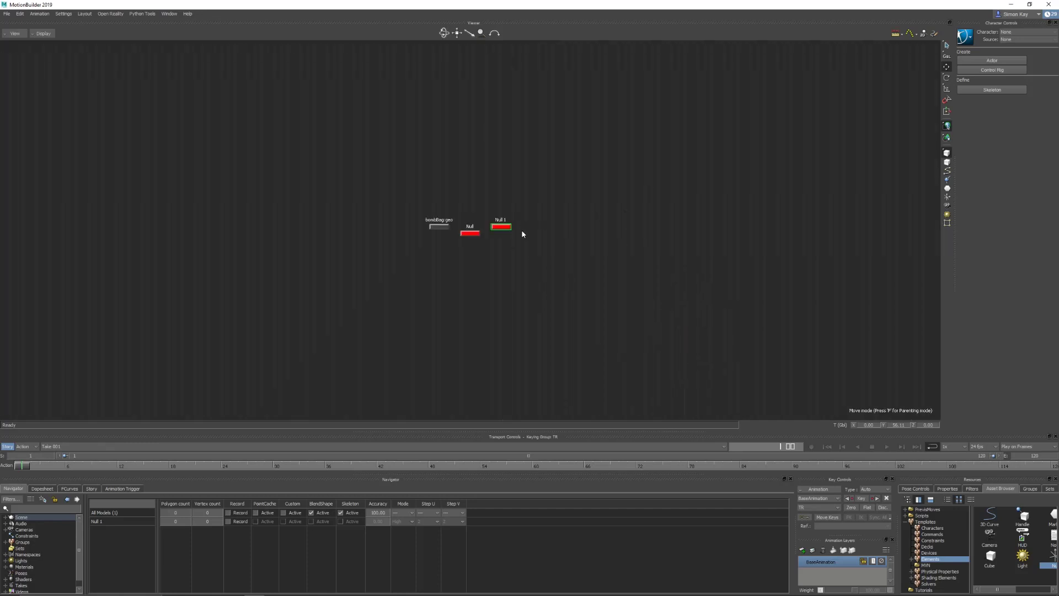
Step: Rename the null at the base of the bag as Root
scroll(472, 257, "up", 3)
left_click(473, 212)
key("ctrl+e")
key("ctrl+w")
right_click(469, 212)
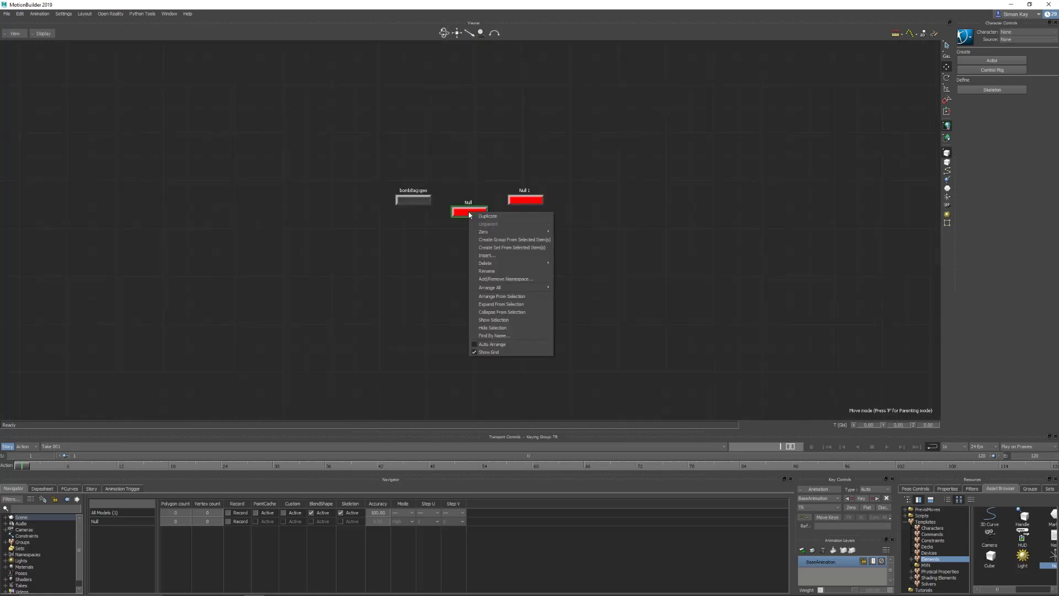
left_click(504, 271)
type("Root")
key("Return")
Step: Rename Null 1 as Handles
left_click(527, 200)
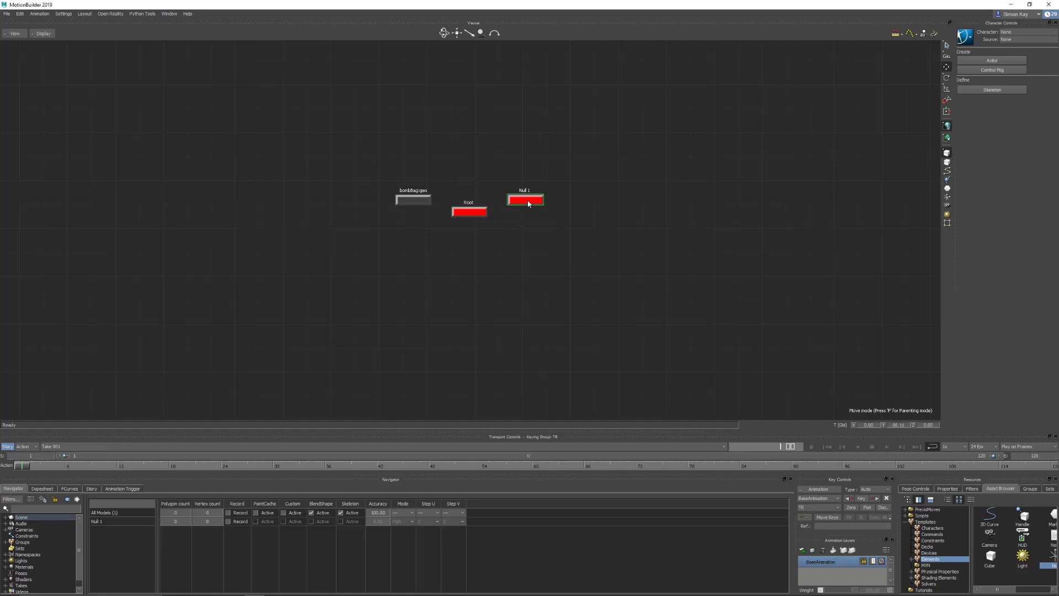
right_click(528, 201)
left_click(556, 260)
type("Handles")
key("Return")
Step: Parent the Handles null to Root and the bombBag:geo mesh to Handles
left_click(526, 204)
key("p")
left_click_drag(526, 203, 476, 214)
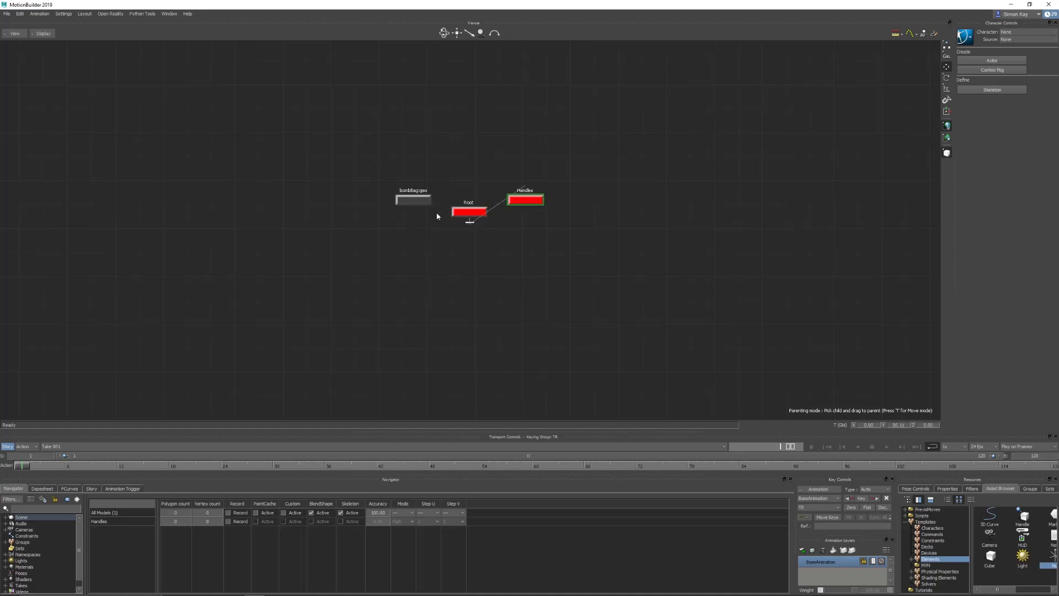
left_click(409, 202)
left_click_drag(409, 202, 531, 202)
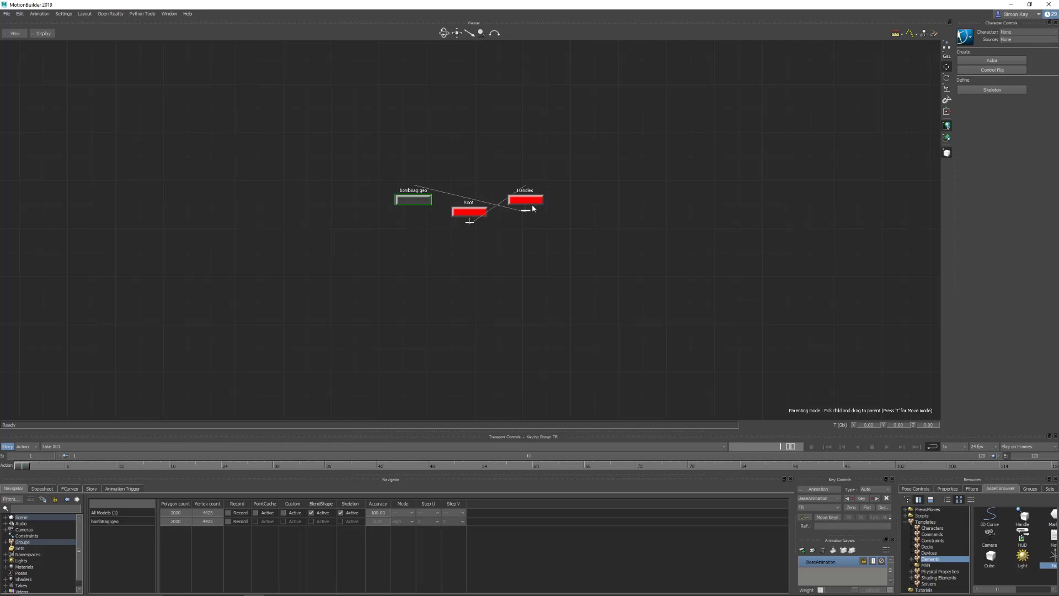
Step: Arrange all schematic nodes vertically and return to the perspective view with Root selected for translation
right_click(495, 246)
mouse_move(530, 333)
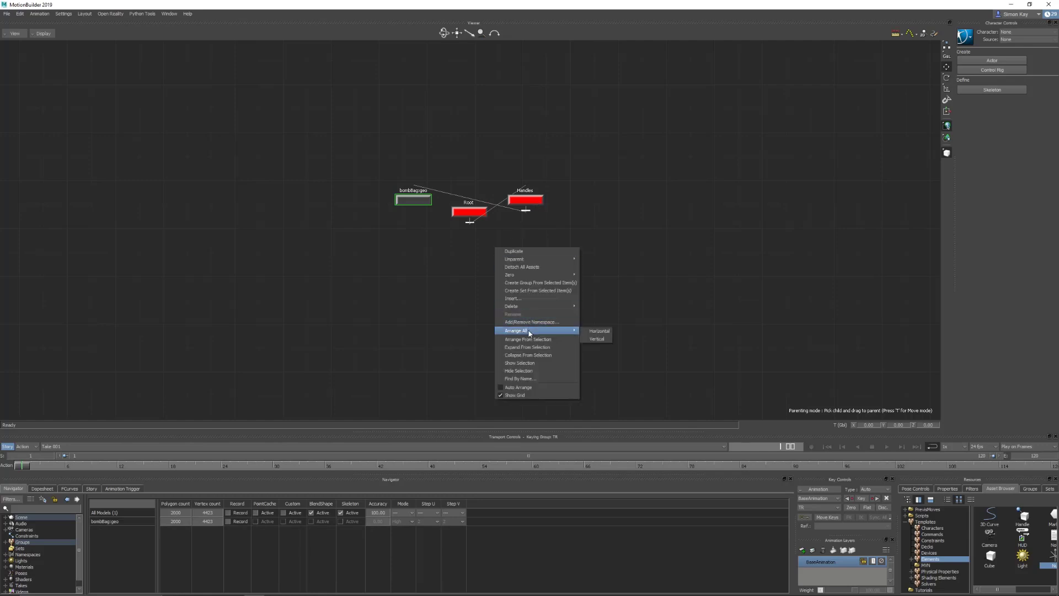
left_click(598, 339)
left_click(480, 127)
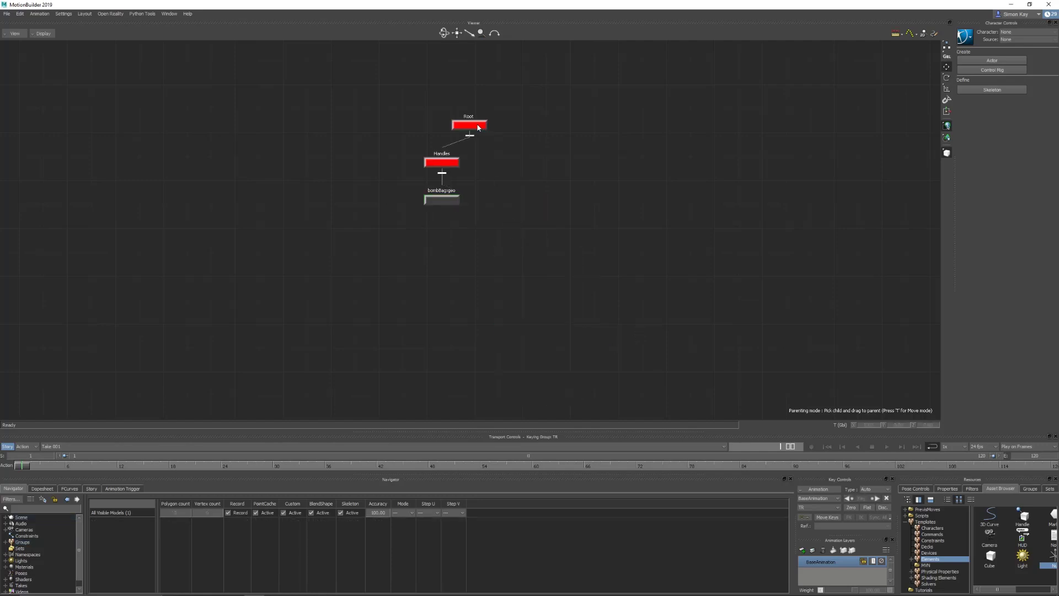
key("ctrl+Tab")
key("t")
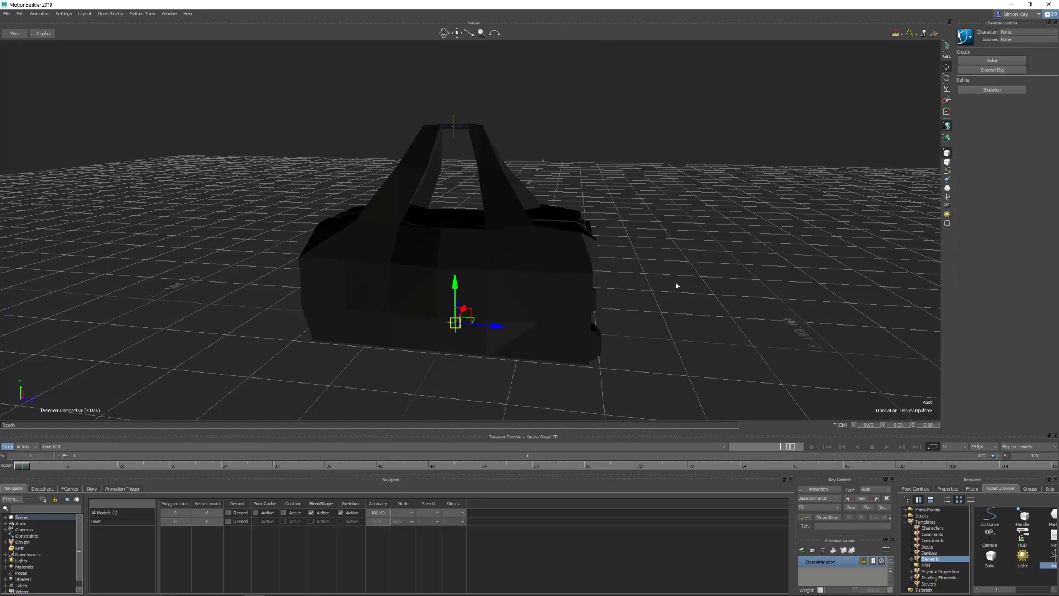
Step: Try moving the bag with the Root null, and undo the move
left_click(455, 321)
left_click_drag(476, 319, 451, 287)
key("ctrl+z")
left_click(594, 162)
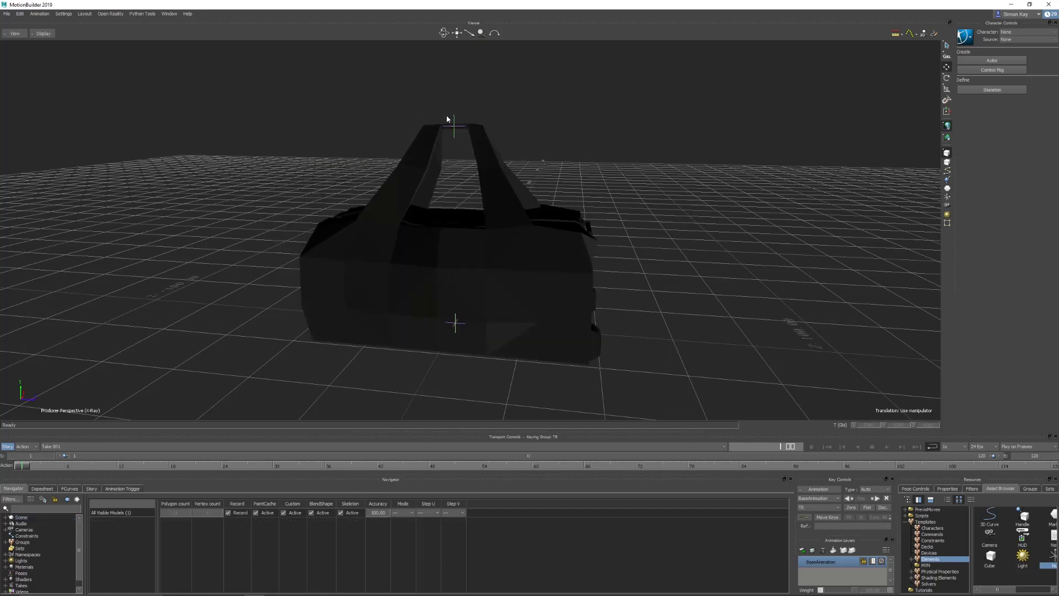
Step: Try moving the bag with the Handles null, and undo the moves
left_click(455, 125)
left_click_drag(468, 115, 475, 86)
key("ctrl+z")
key("ctrl+z")
left_click(517, 248)
left_click(560, 111)
left_click(453, 124)
left_click(450, 95)
left_click(490, 121)
left_click_drag(462, 117, 321, 74)
key("ctrl+z")
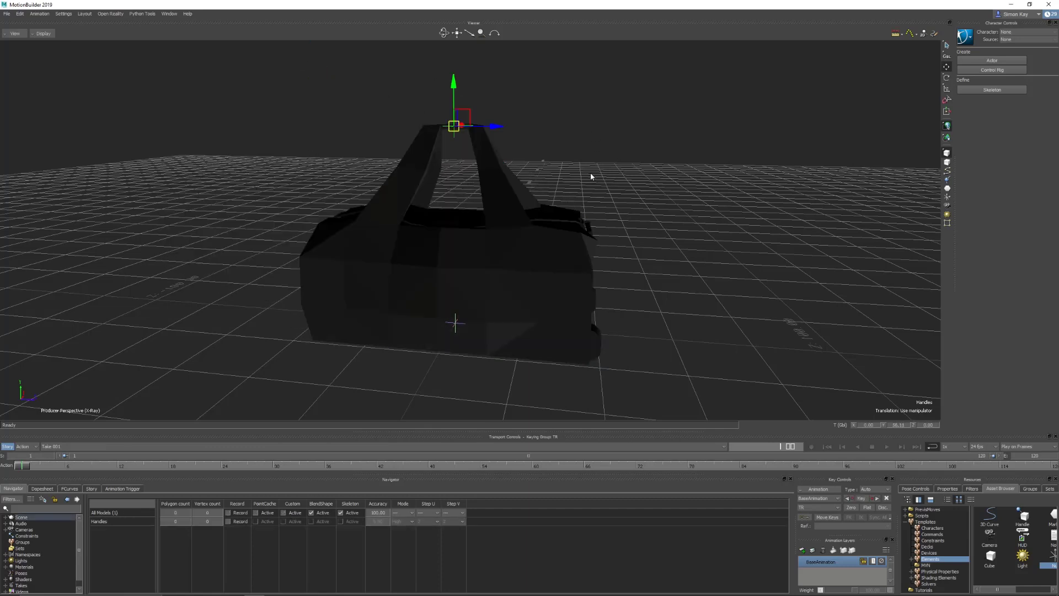
Step: Select the bag mesh and the Handles null in turn to check how each is picked in the perspective view
left_click(461, 243)
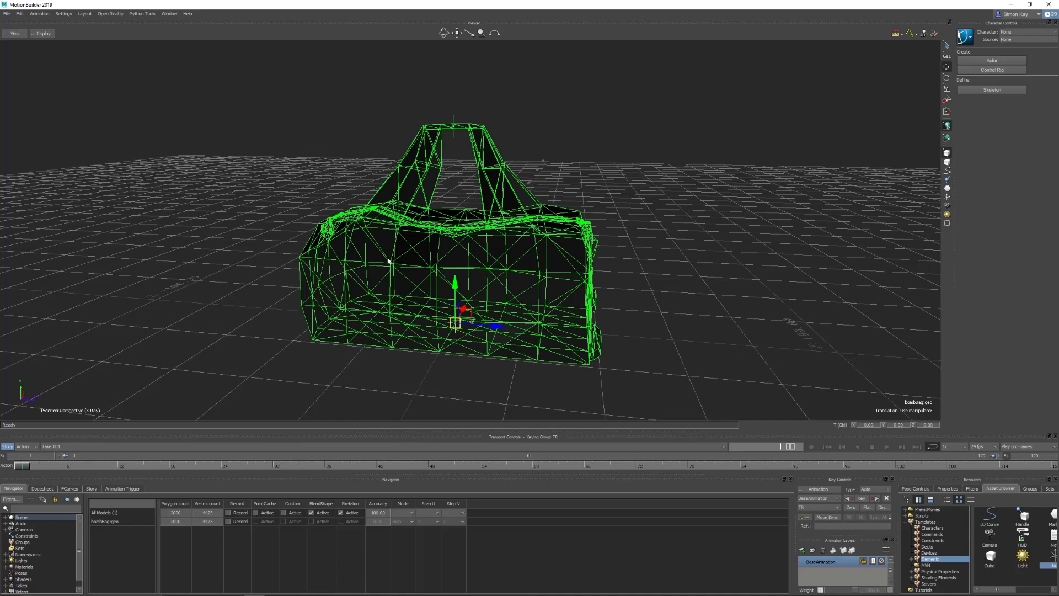
left_click(552, 139)
left_click(453, 125)
left_click(514, 282)
left_click(454, 125)
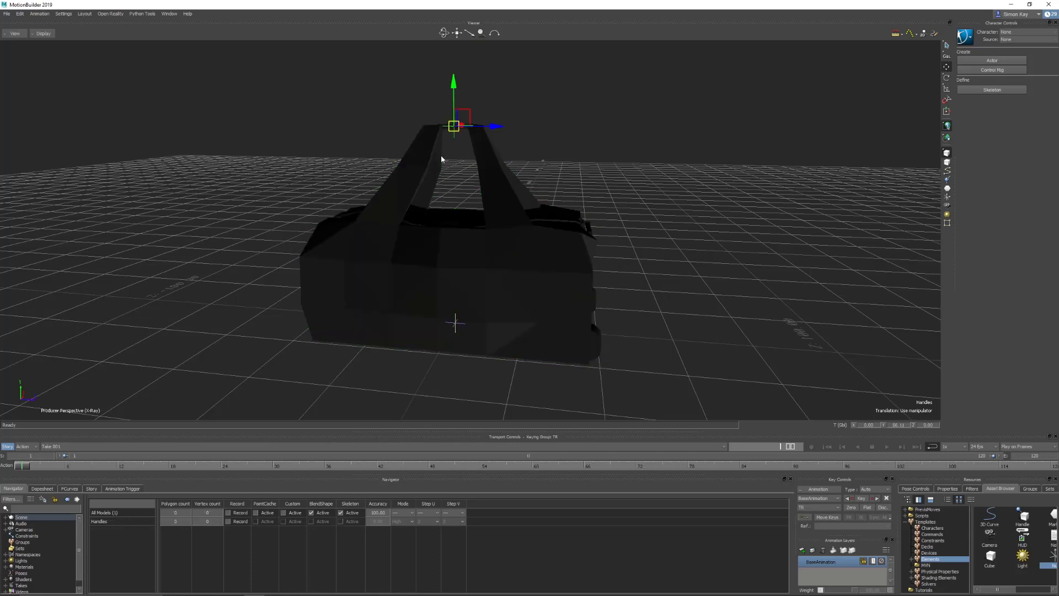
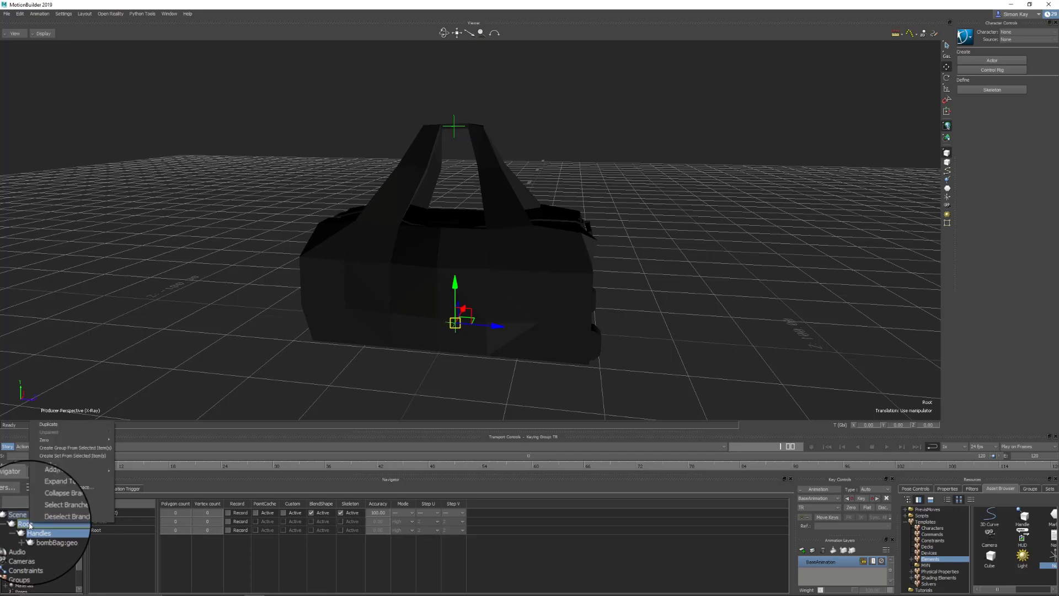
Step: Add the existing bombBag namespace to the Root and Handles nulls
left_click(53, 503)
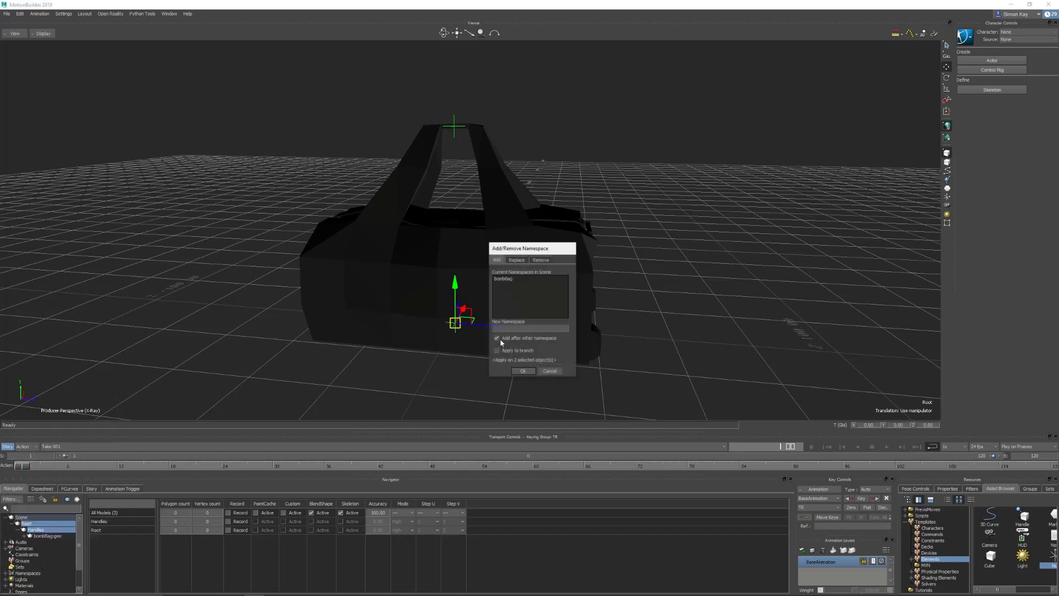
left_click(505, 280)
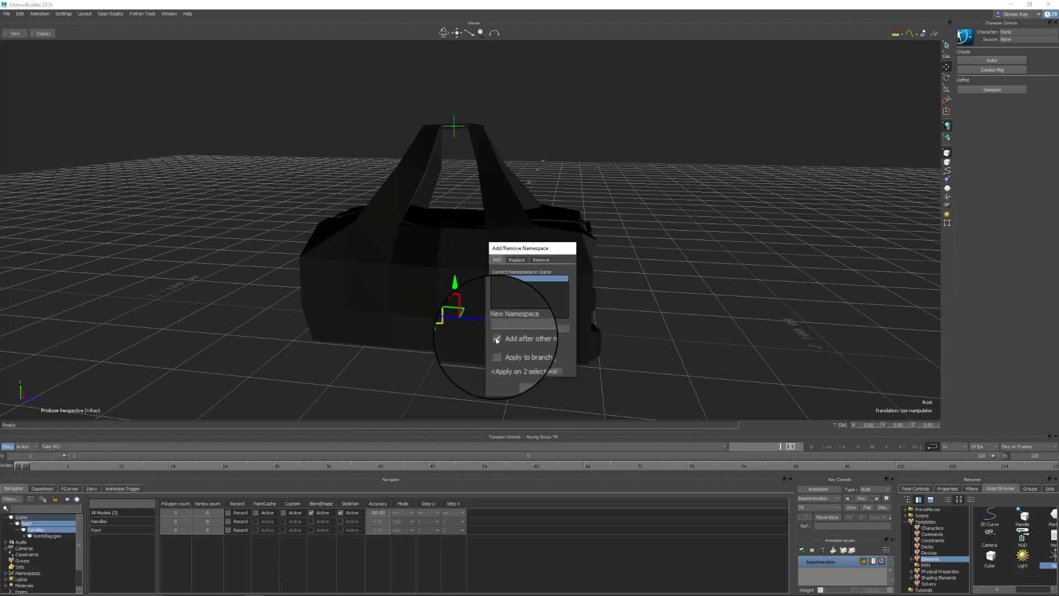
left_click(525, 371)
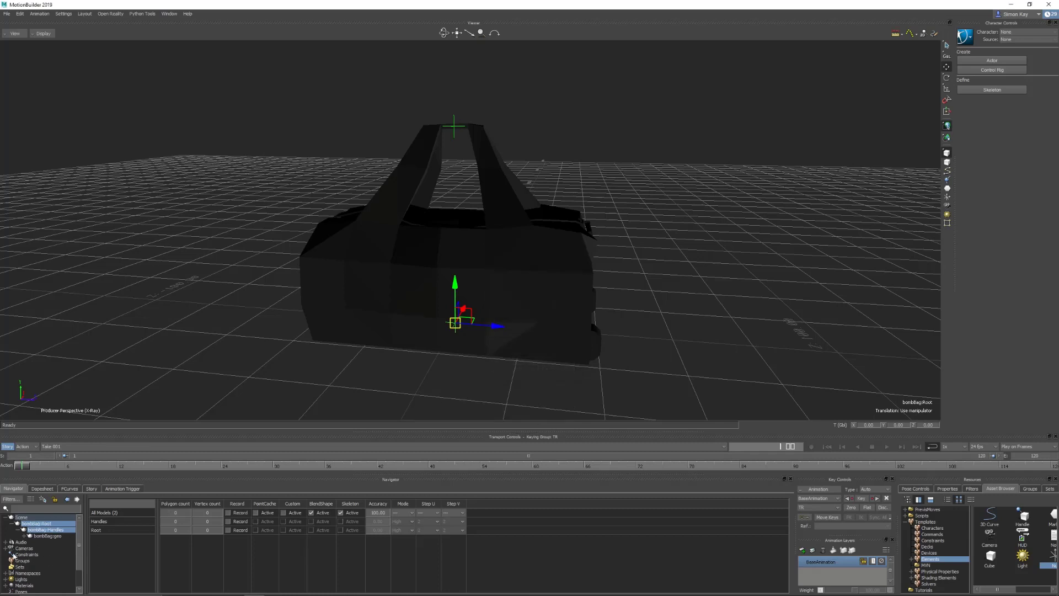
left_click(630, 307)
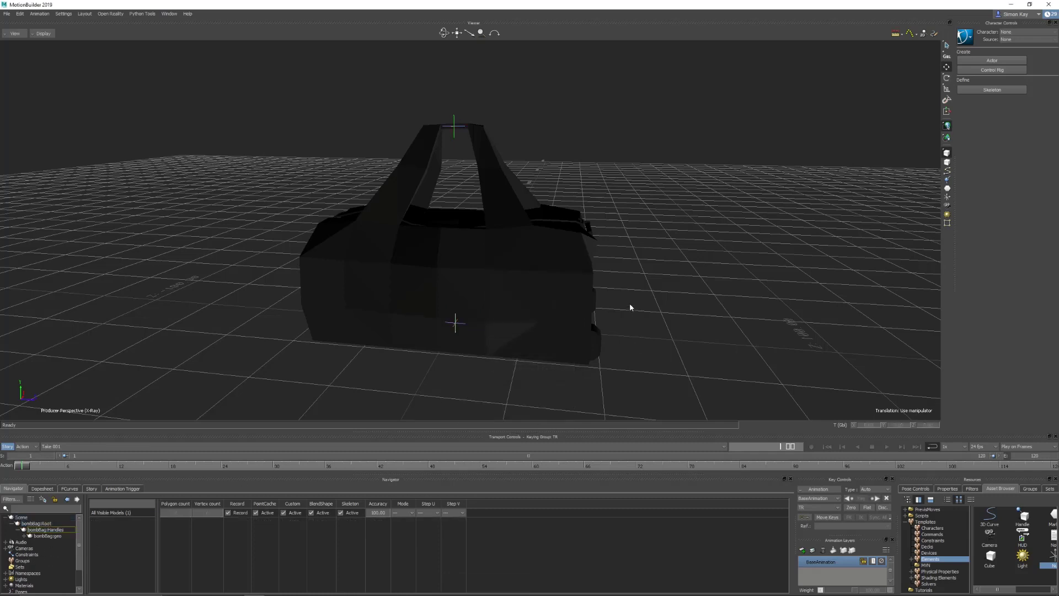
Step: Create a group from the bag's Root null and name it root
left_click(1030, 489)
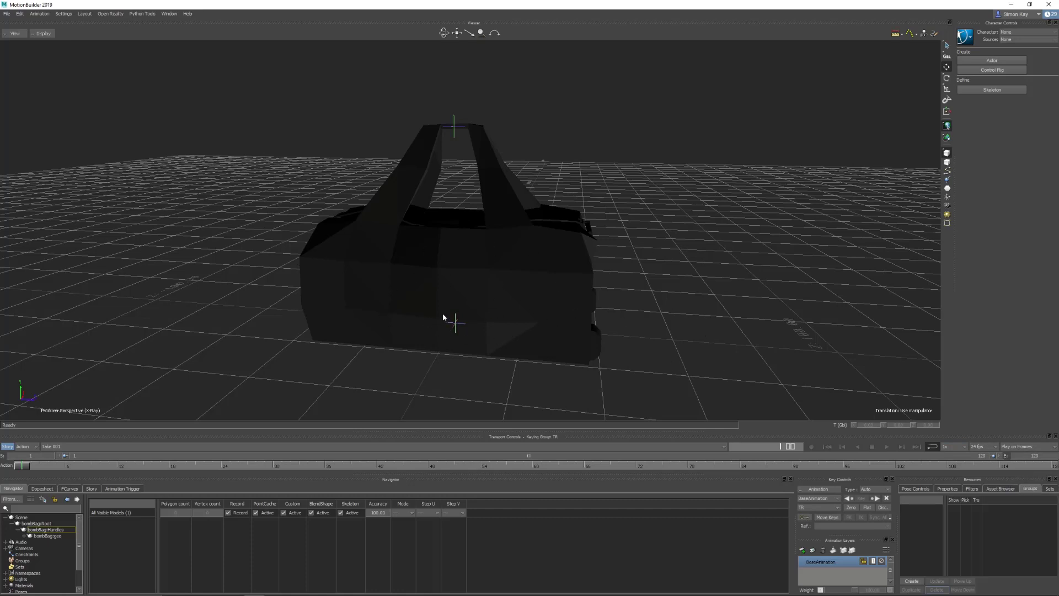
left_click(485, 328)
left_click(911, 581)
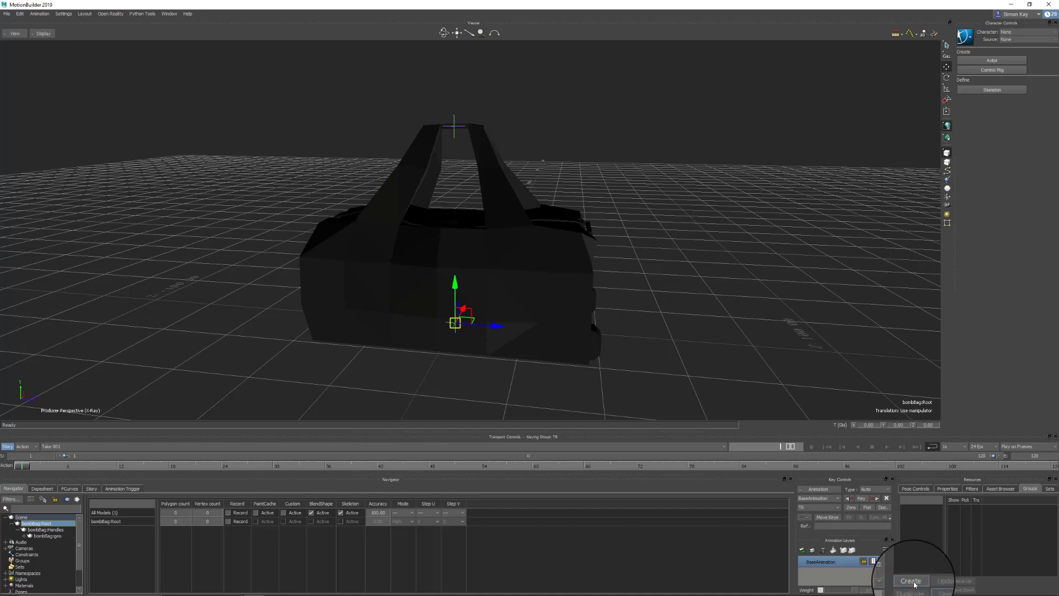
double_click(913, 509)
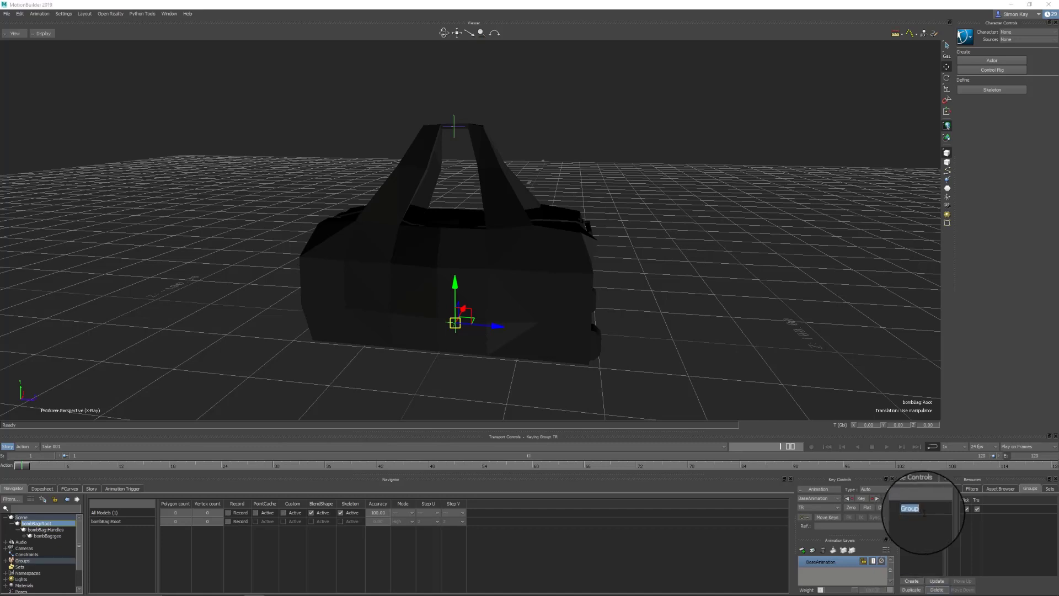
type("root")
key("Return")
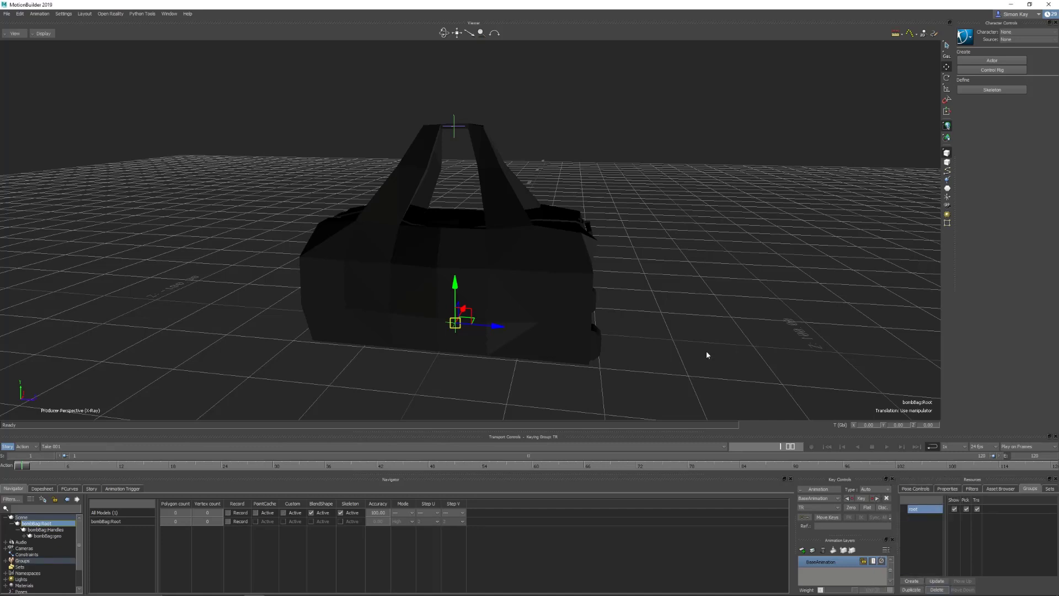
Step: Create a group from the Handles null and name it handles
left_click(486, 127)
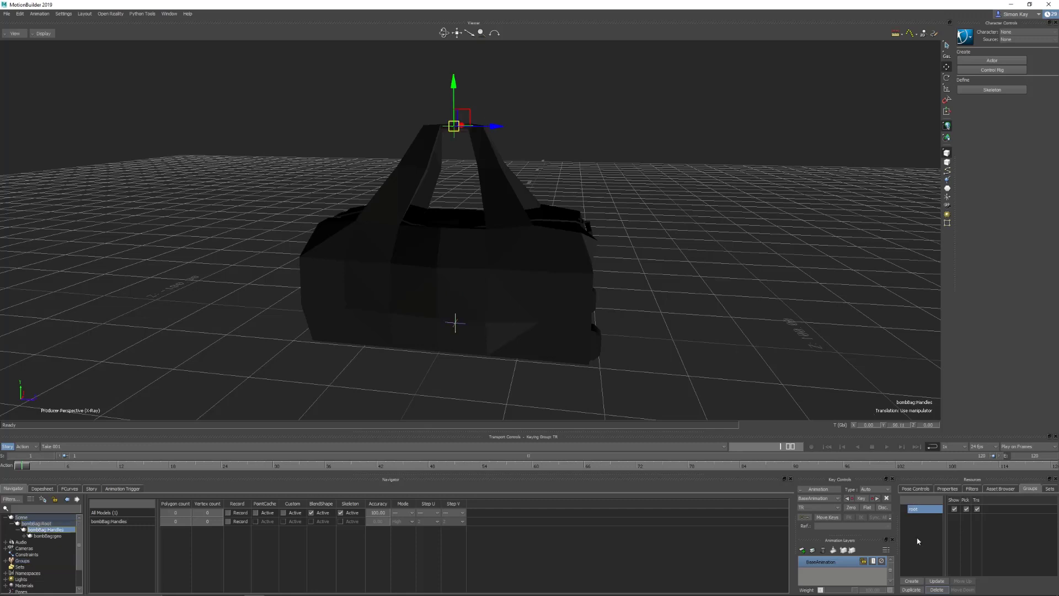
left_click(911, 580)
double_click(915, 518)
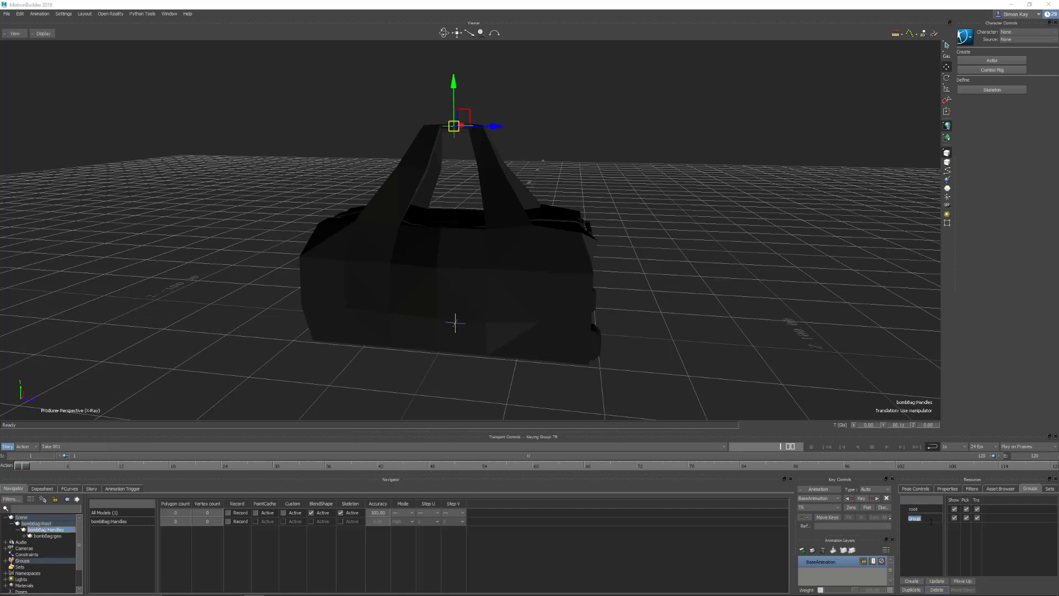
type("handles")
Step: Create a group from the bag mesh and name it geo
left_click(560, 321)
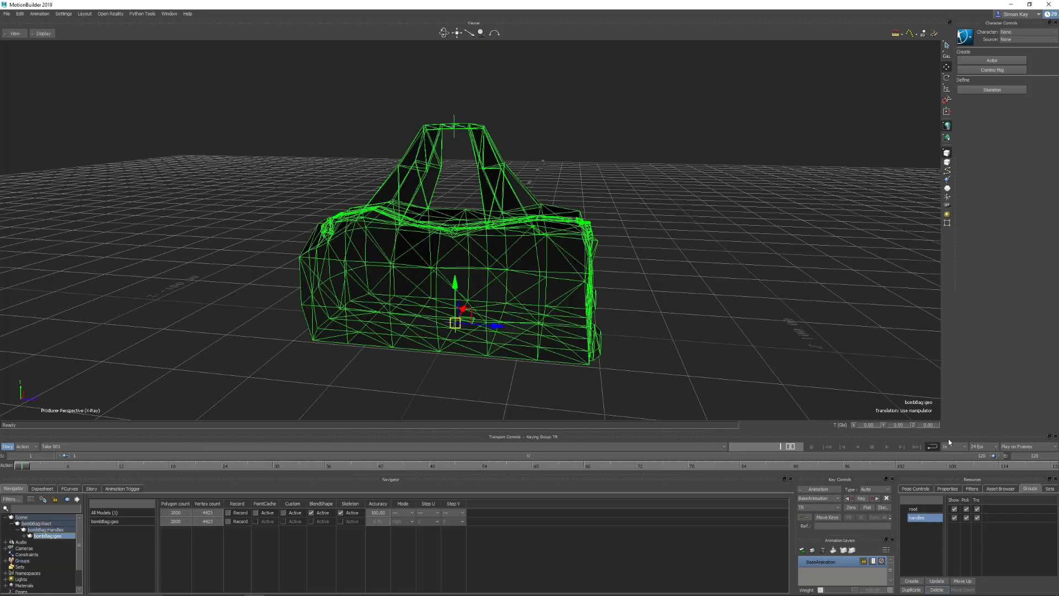
left_click(912, 581)
double_click(925, 527)
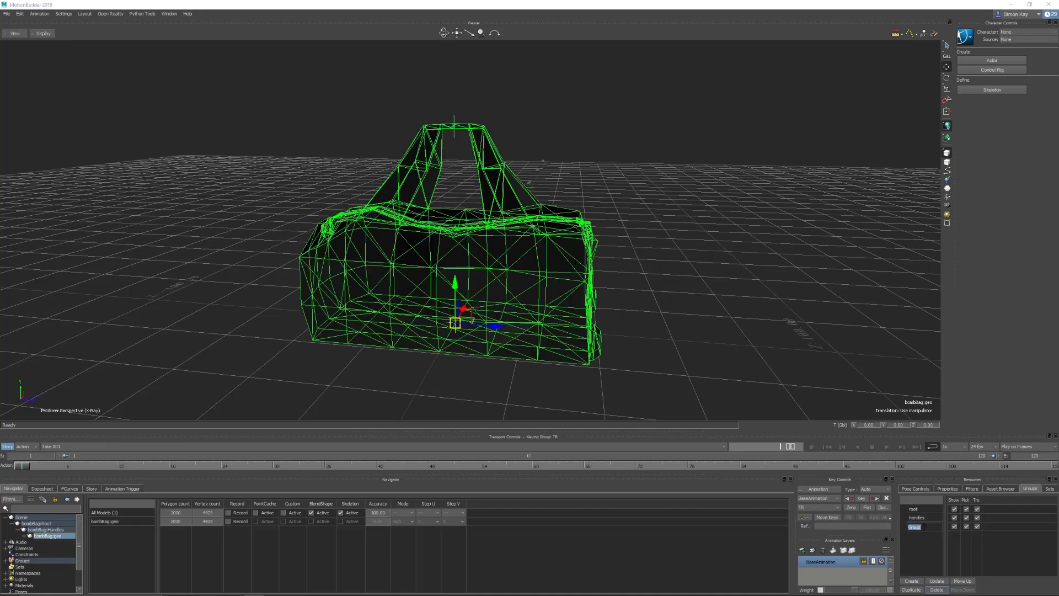
type("geo")
key("Return")
Step: Put the root, handles and geo groups into a parent group named all, and clear the selection
left_click(917, 517, "ctrl")
left_click(914, 509, "ctrl")
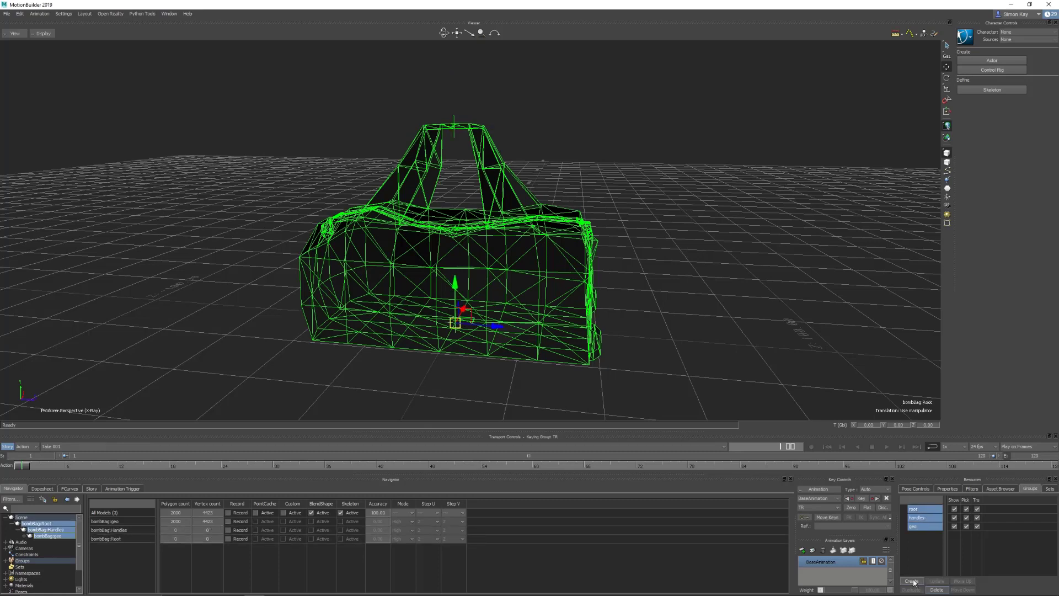
left_click(911, 581)
left_click(915, 510)
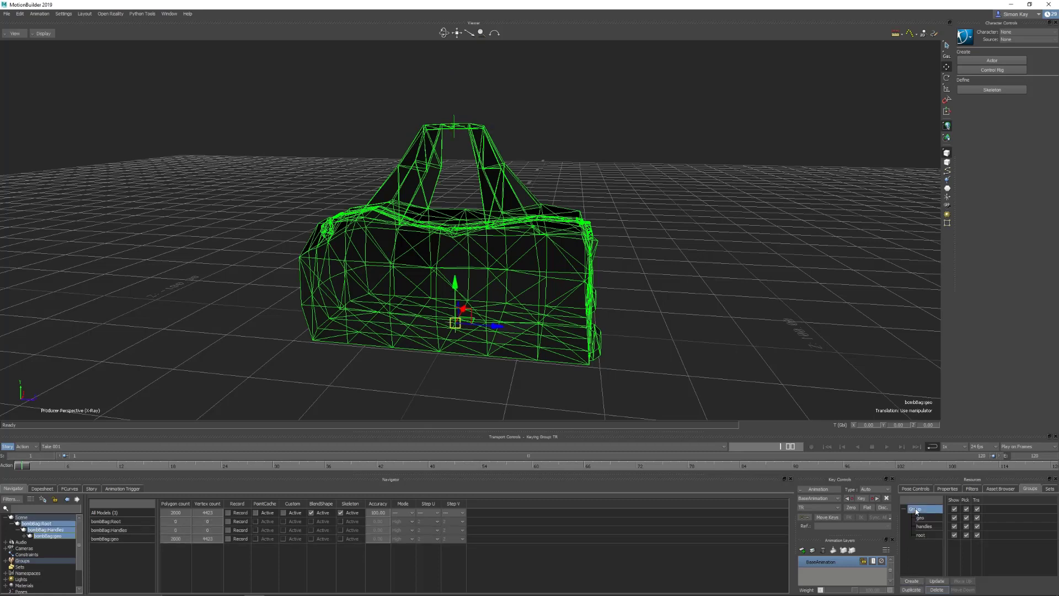
left_click(916, 511)
type("all")
left_click(758, 323)
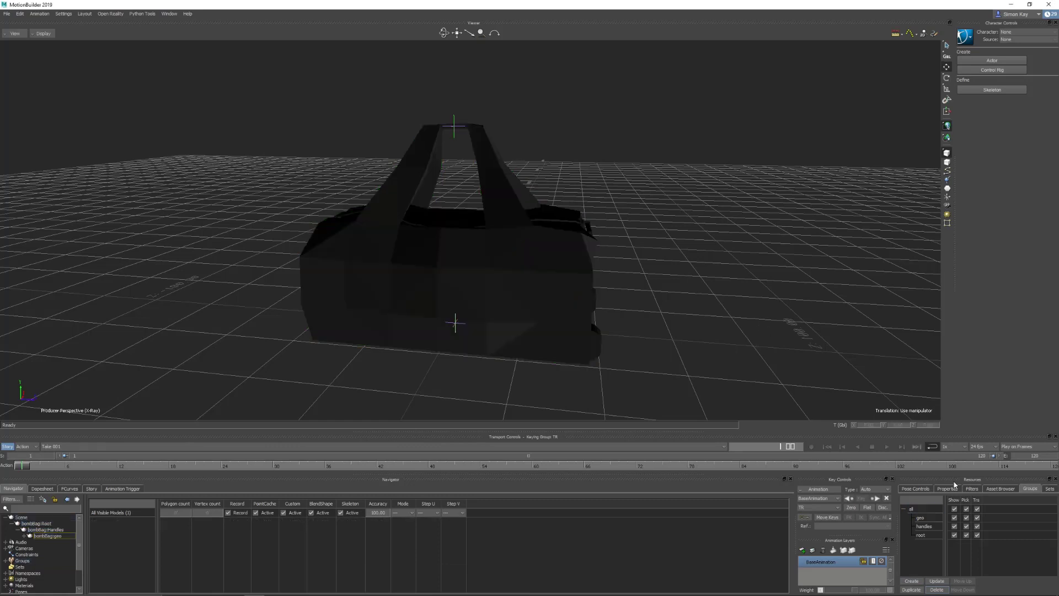
Step: Turn off picking for the geo group, testing in the perspective view whether the bag mesh can be selected
left_click(955, 509)
left_click(966, 518)
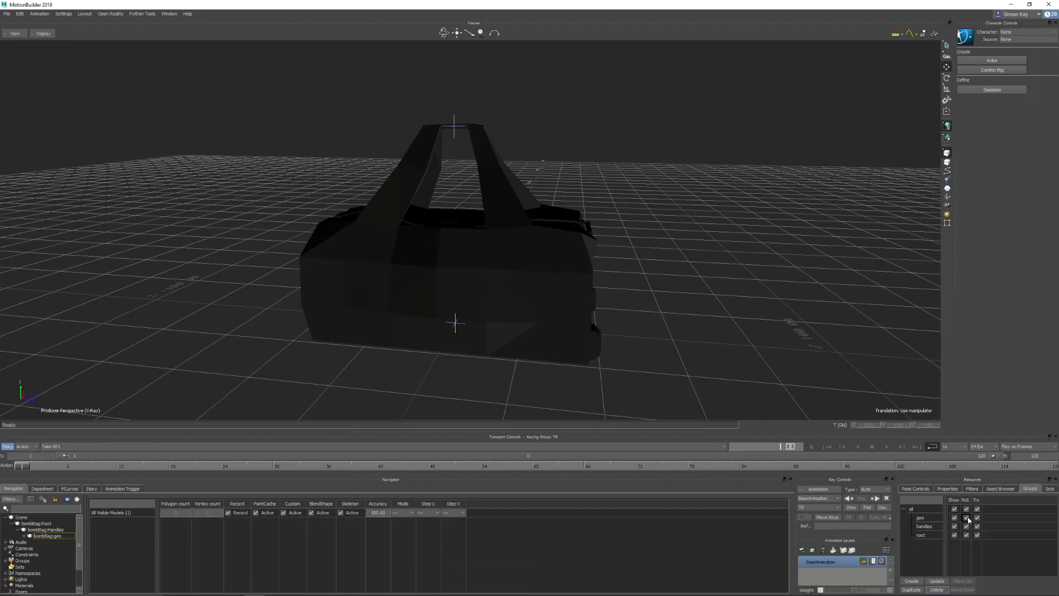
left_click(452, 241)
left_click(354, 217)
left_click(966, 517)
Step: Try moving the bag by selecting the handles group and the root group in turn, undoing each move
left_click(924, 526)
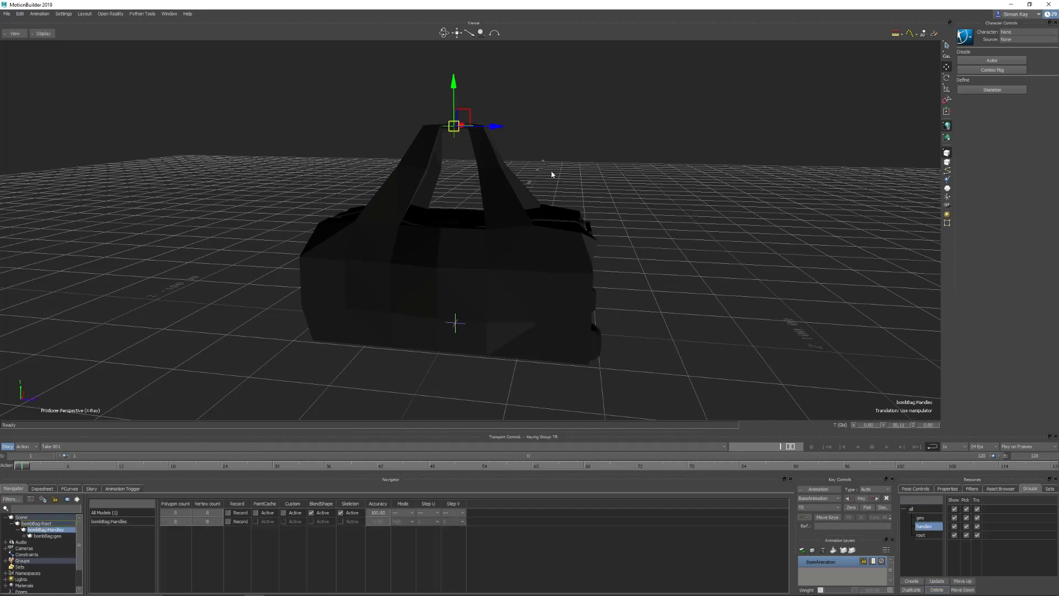
left_click_drag(464, 119, 343, 97)
key("ctrl+z")
left_click(925, 535)
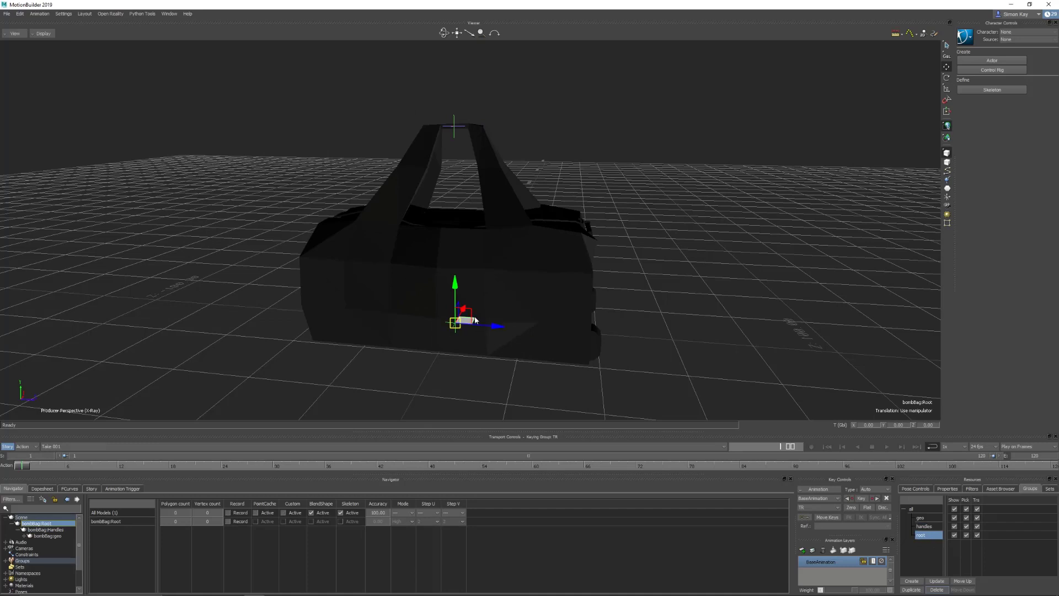
left_click_drag(474, 319, 388, 227)
key("ctrl+z")
left_click(905, 509)
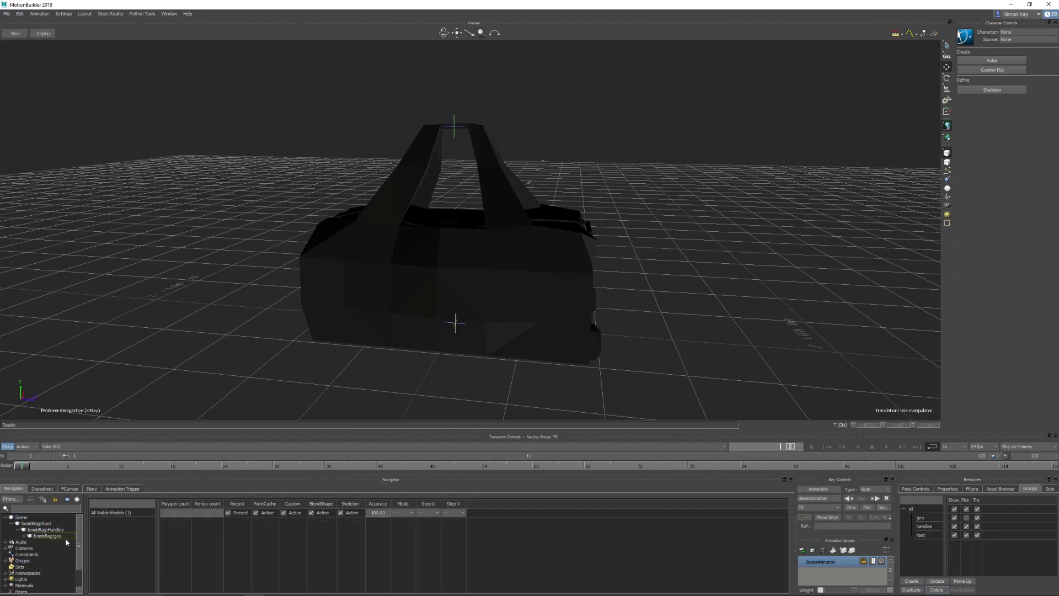
Step: Expand the Groups branch and its all group in the scene hierarchy
left_click(6, 561)
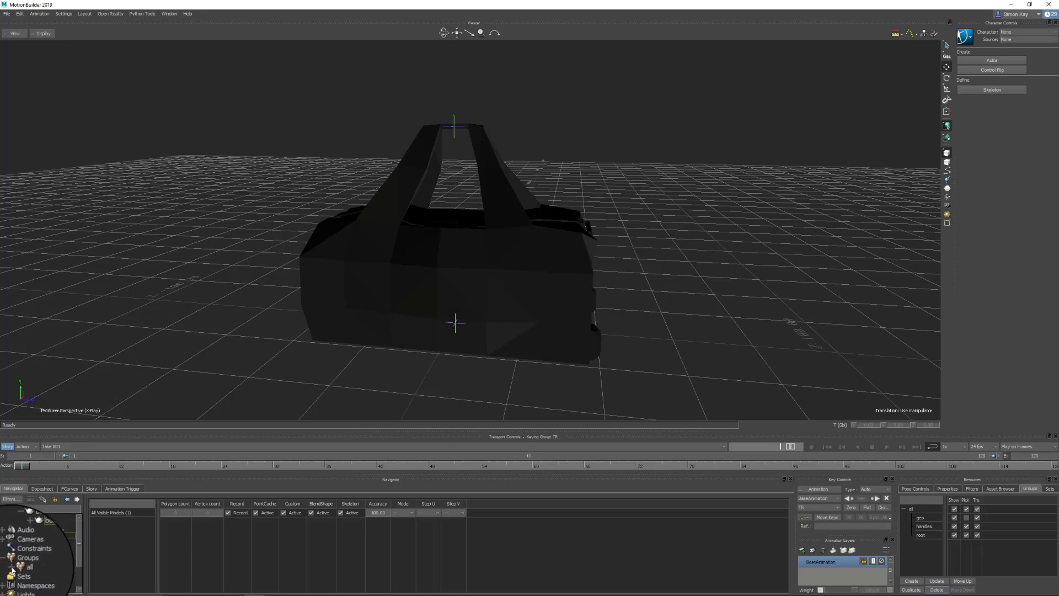
left_click(11, 567)
left_click(37, 552)
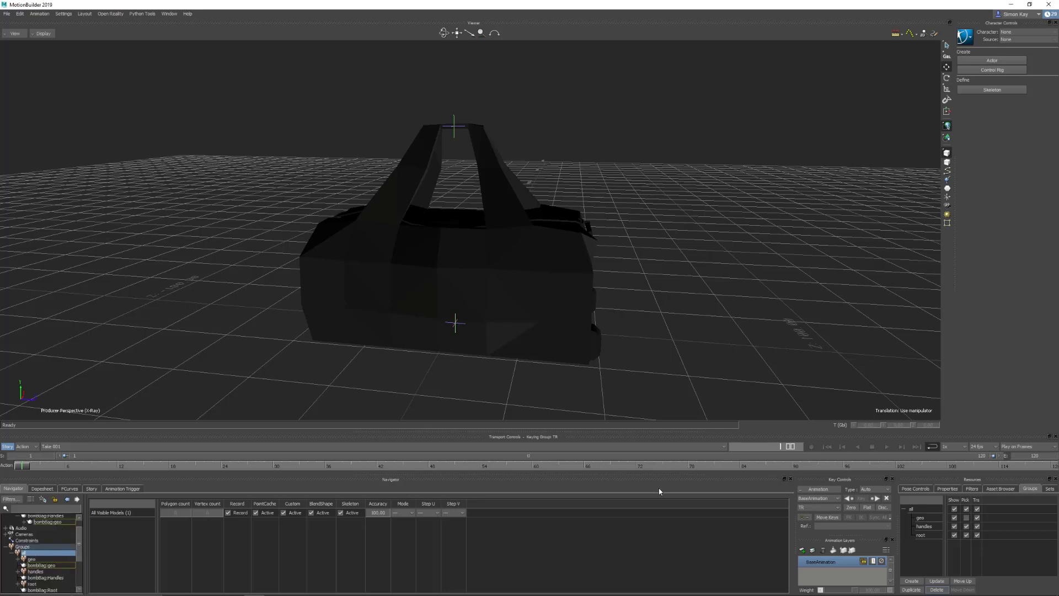
Step: Select the geo, handles, root and all groups in turn to check which objects each one selects
left_click(920, 517)
left_click(924, 526)
left_click(921, 535)
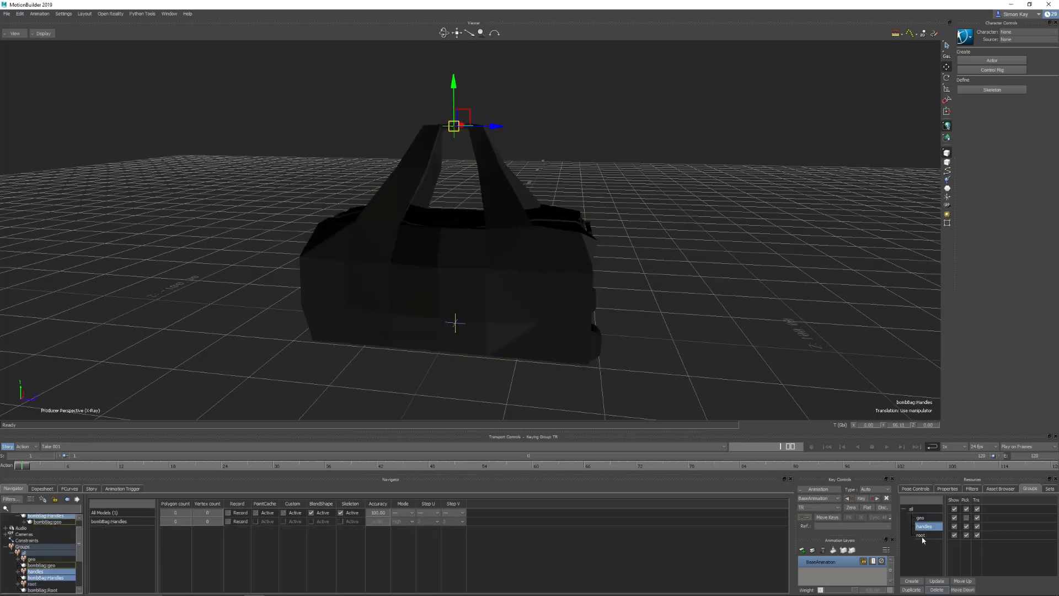
left_click(913, 509)
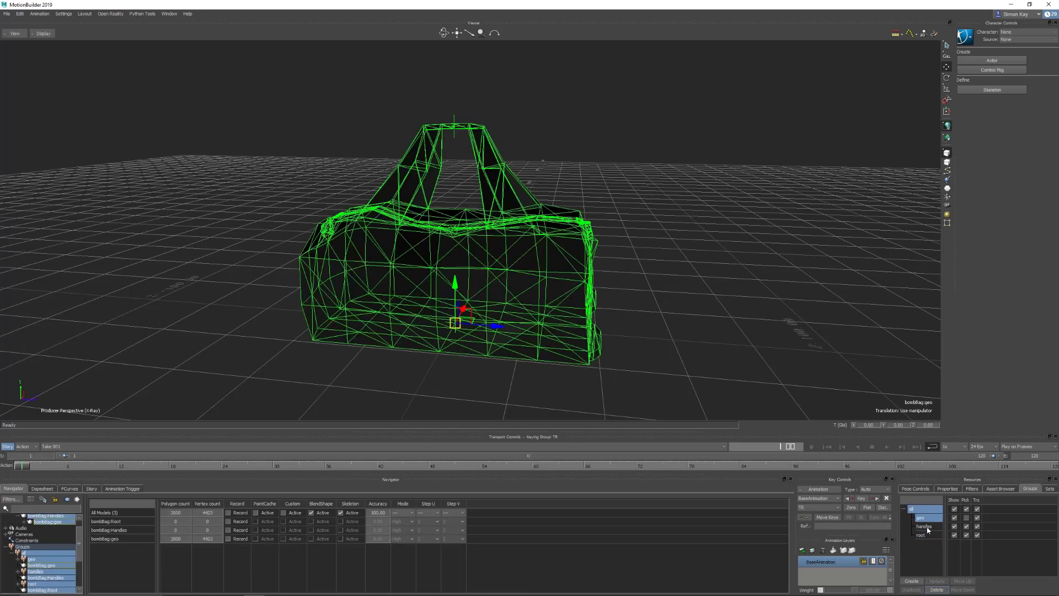
left_click(651, 278)
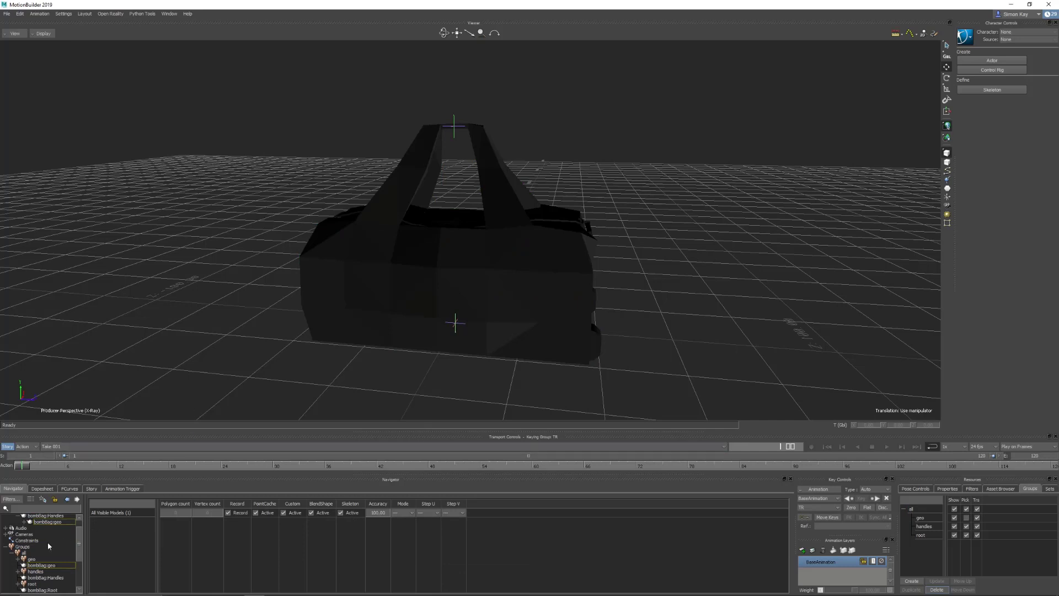
Step: Add the existing bombBag namespace to the all, geo, handles and root groups, and collapse the scene hierarchy
left_click(26, 551)
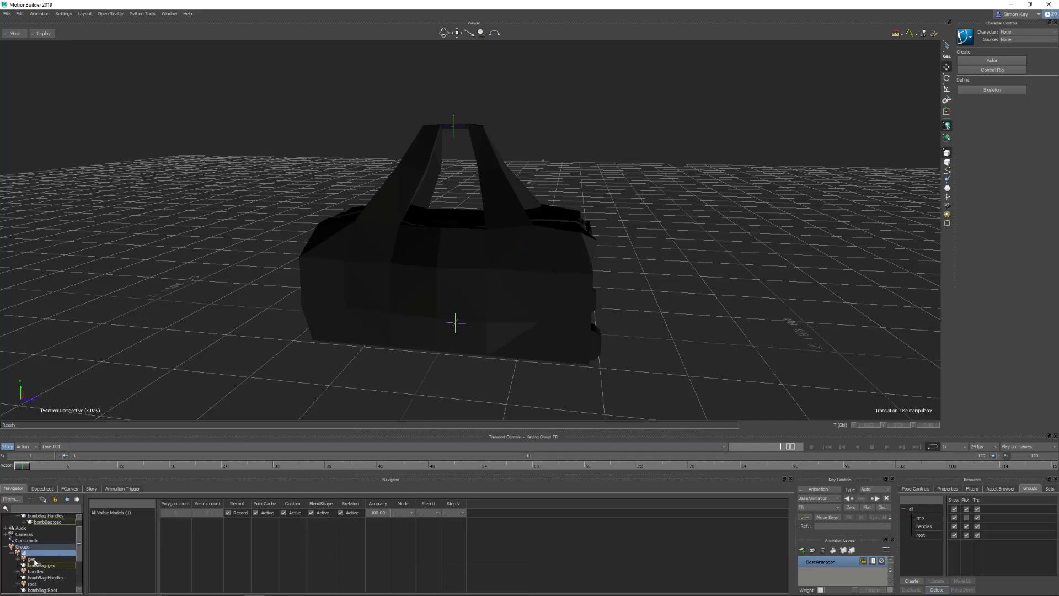
left_click(35, 560, "ctrl")
left_click(35, 572, "ctrl")
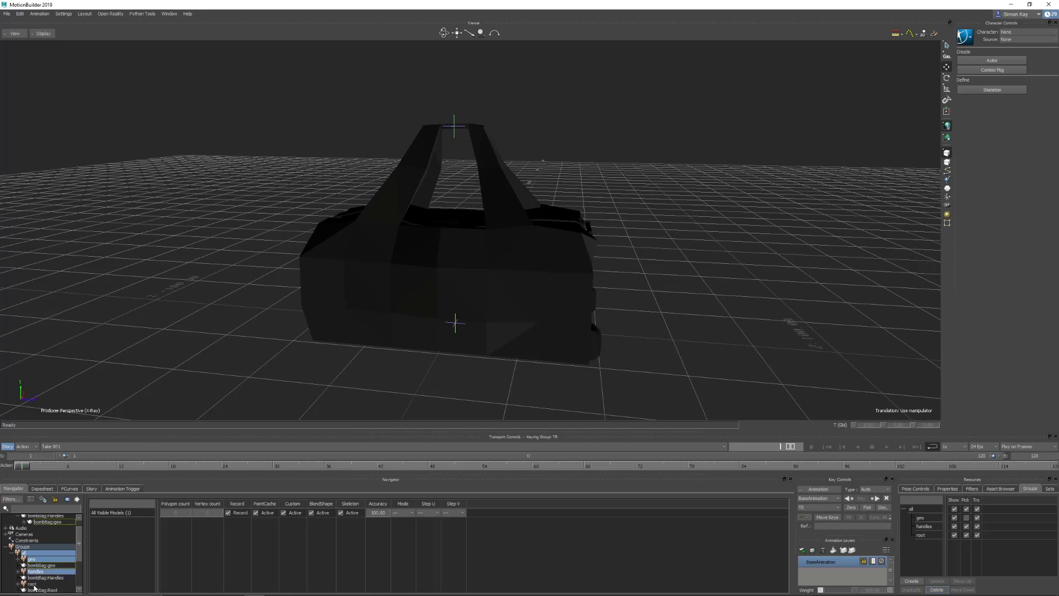
left_click(32, 584, "ctrl")
right_click(30, 585)
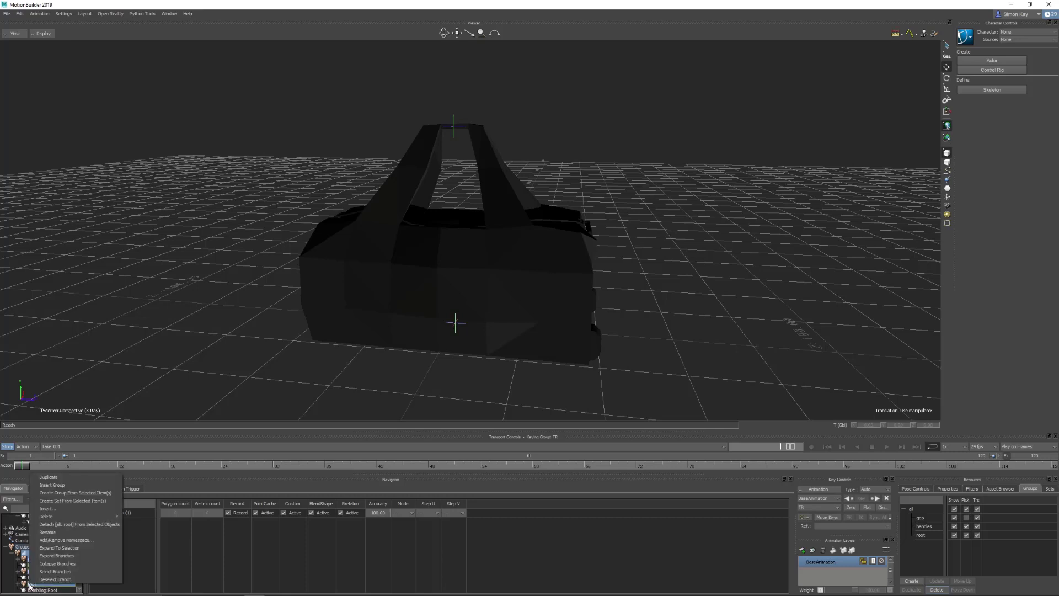
left_click(64, 540)
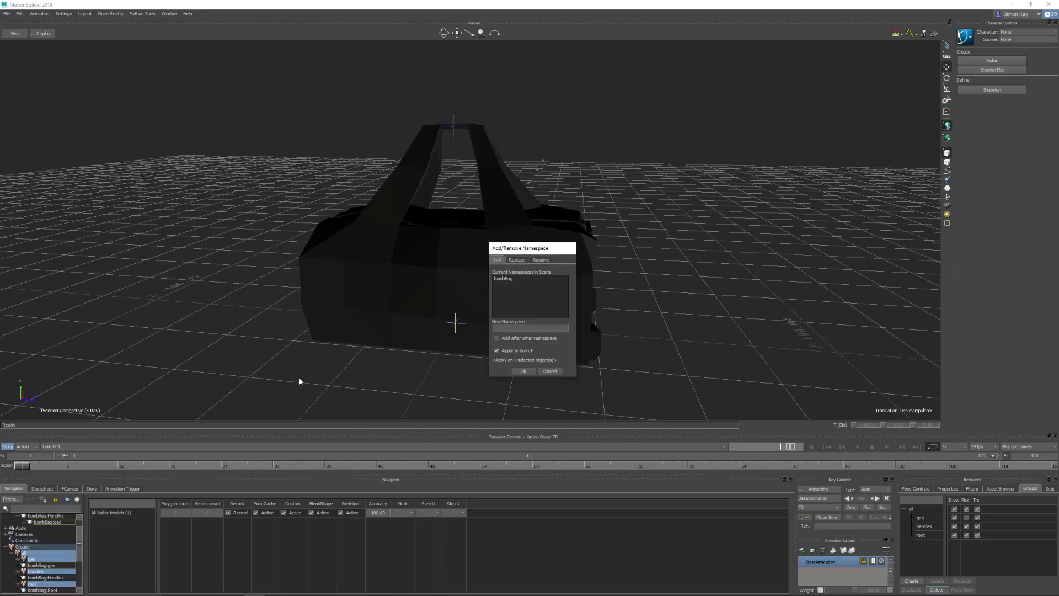
left_click(504, 279)
left_click(523, 371)
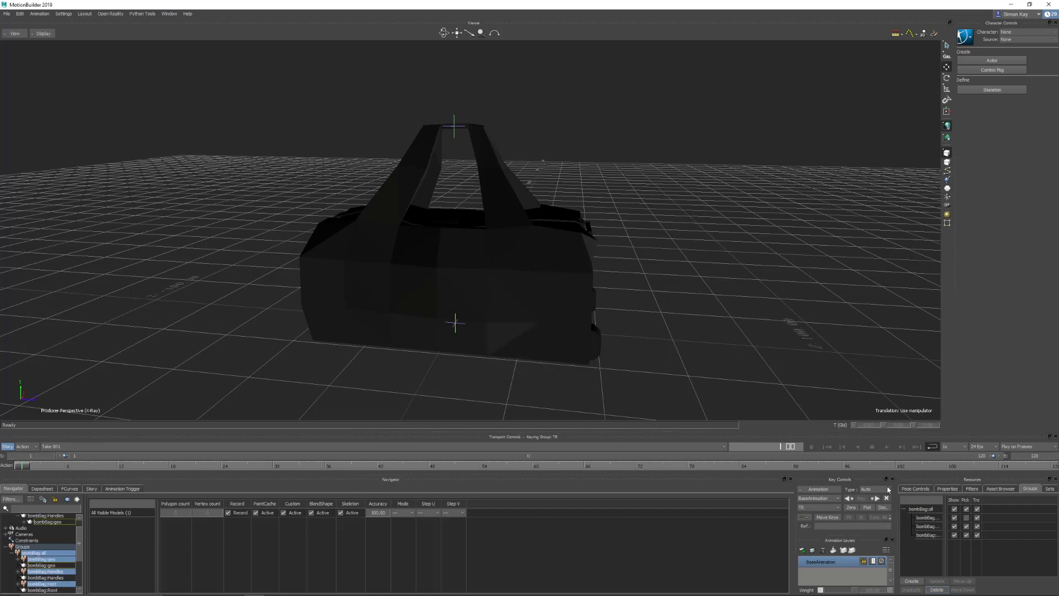
left_click(5, 546)
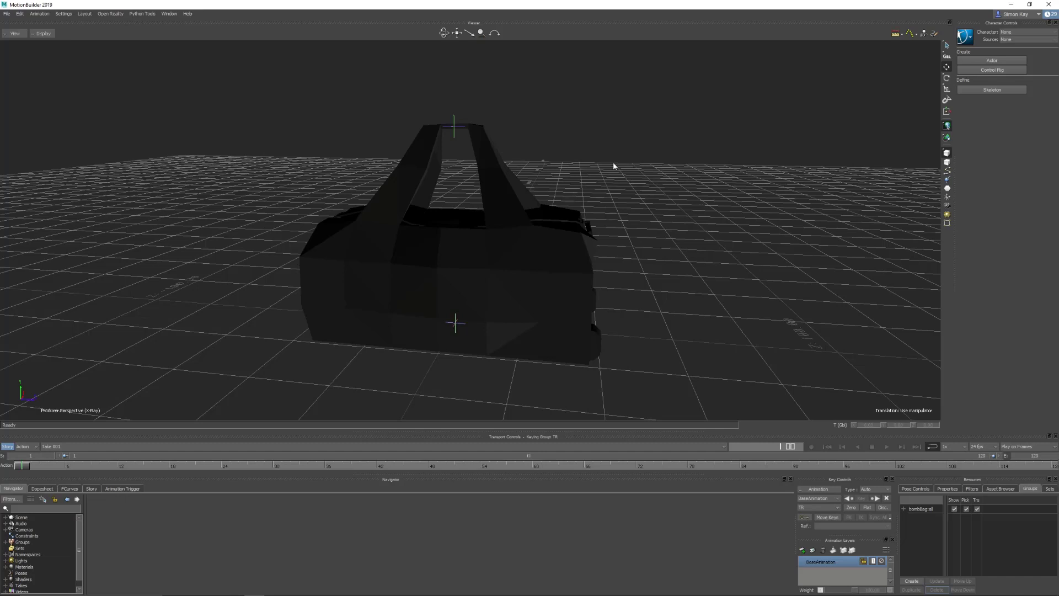
Step: Try moving the bag with the Root null in the perspective view, and undo the move
left_click(454, 323)
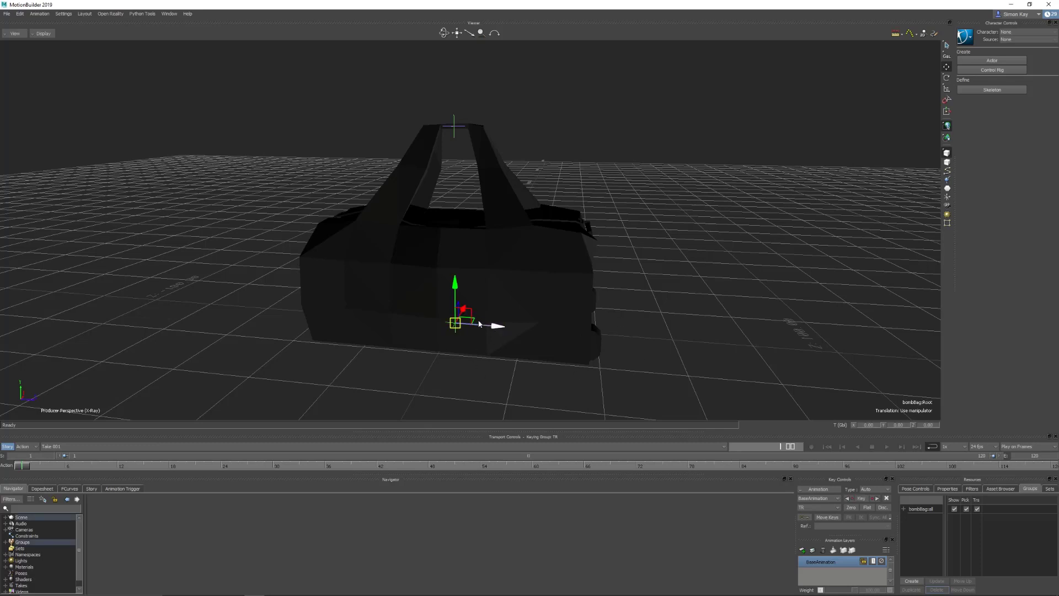
left_click_drag(474, 320, 411, 244)
key("ctrl+z")
Step: Select and deselect the Handles null at the top of the bag to check that it picks without the mesh
left_click(504, 109)
left_click(454, 125)
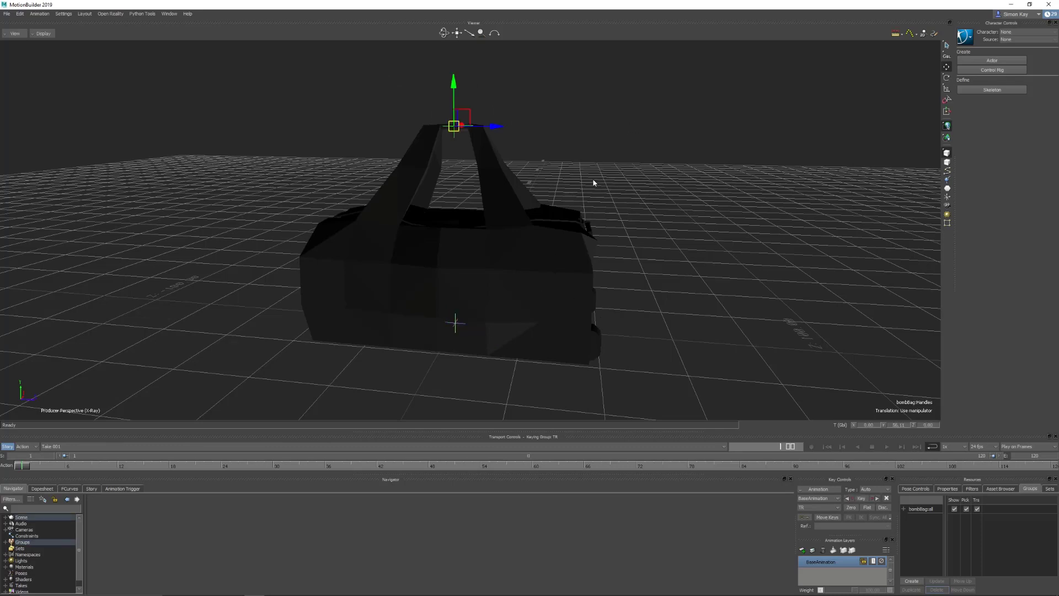
left_click(479, 110)
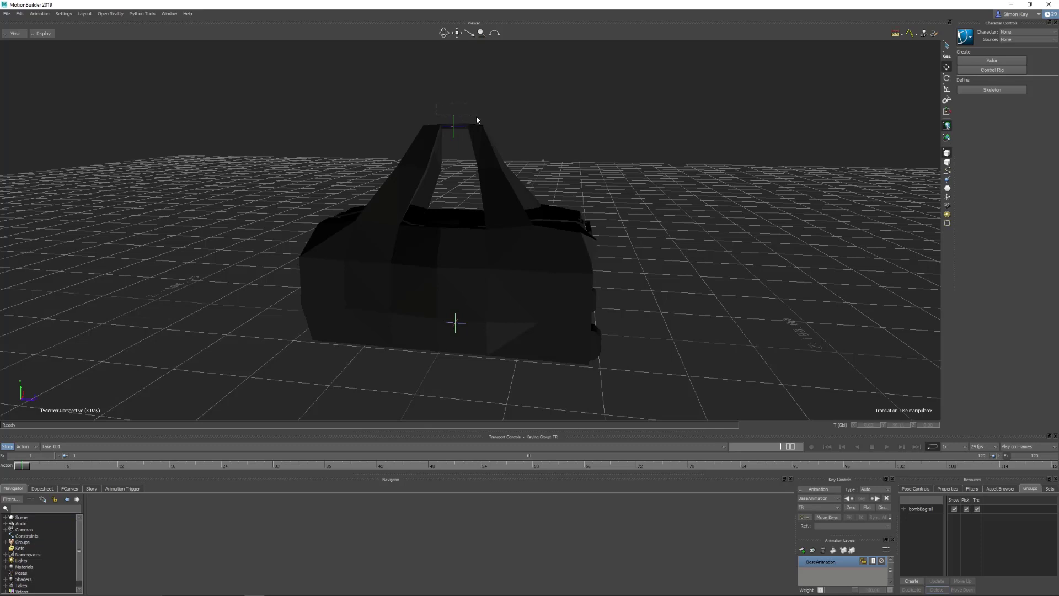
left_click_drag(477, 119, 479, 118)
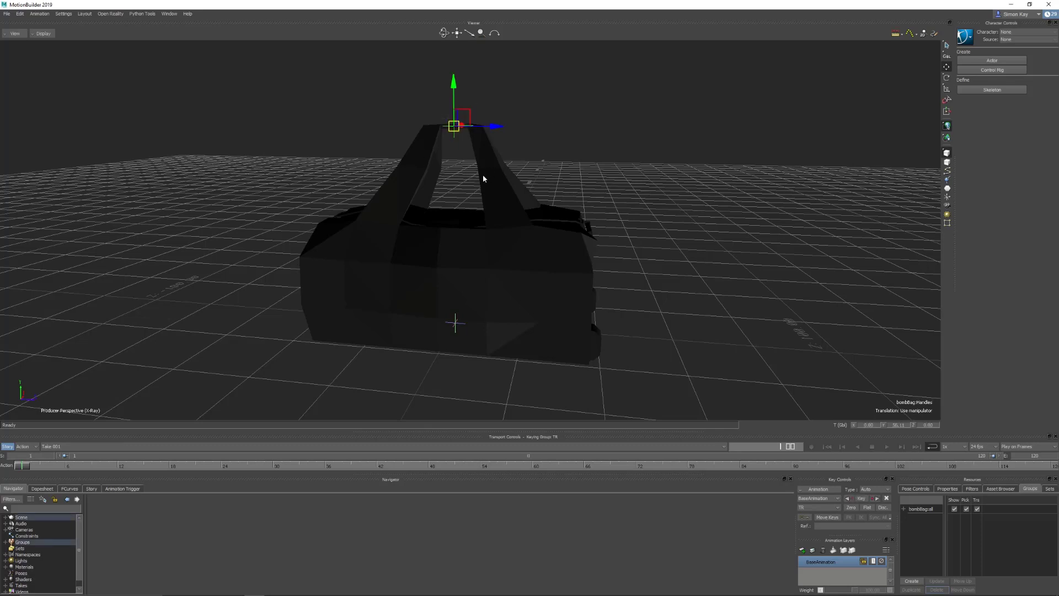
left_click(590, 180)
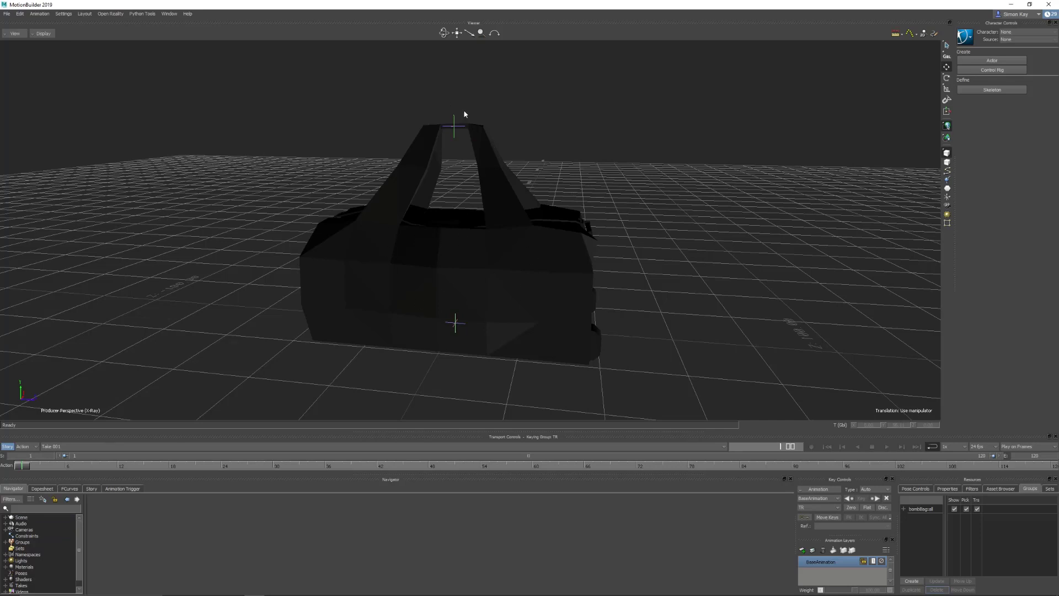
left_click_drag(502, 124, 459, 128)
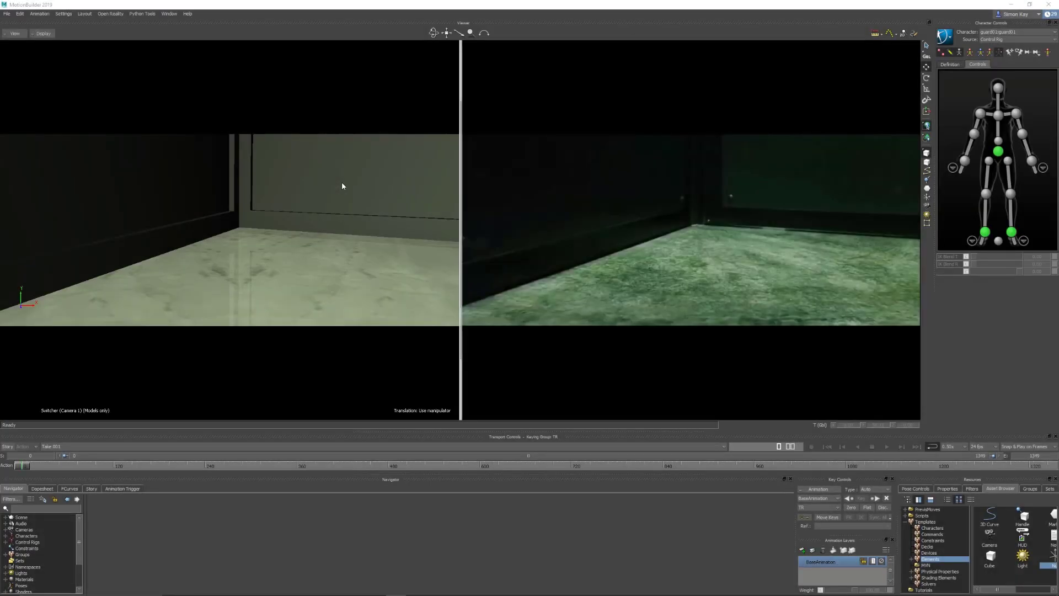
Step: Choose bag_v002.fbx from the bag folder as the file to merge into the guard scene
left_click(6, 13)
left_click(18, 38)
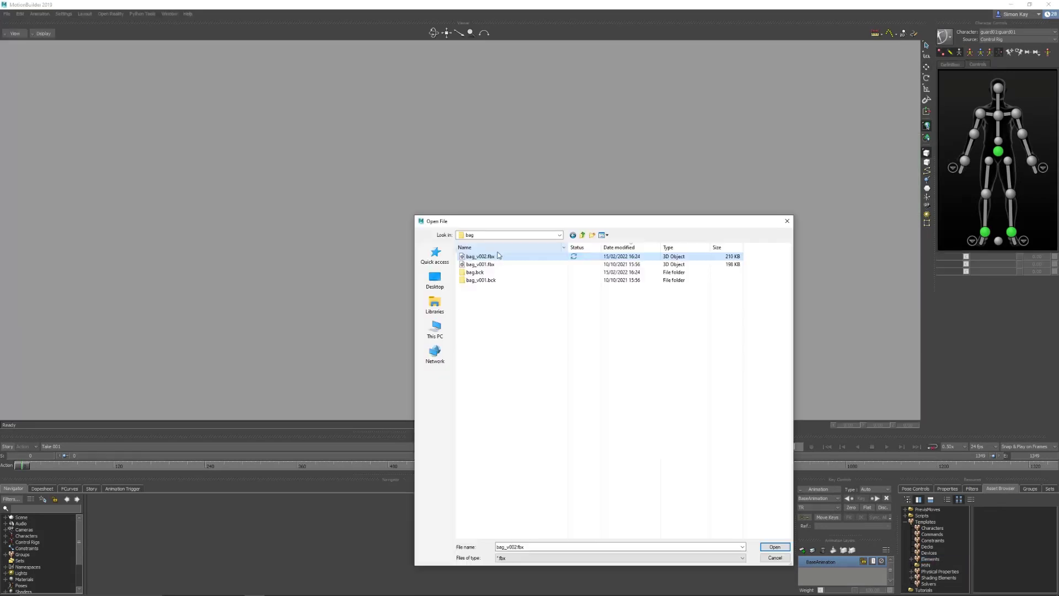
left_click(785, 549)
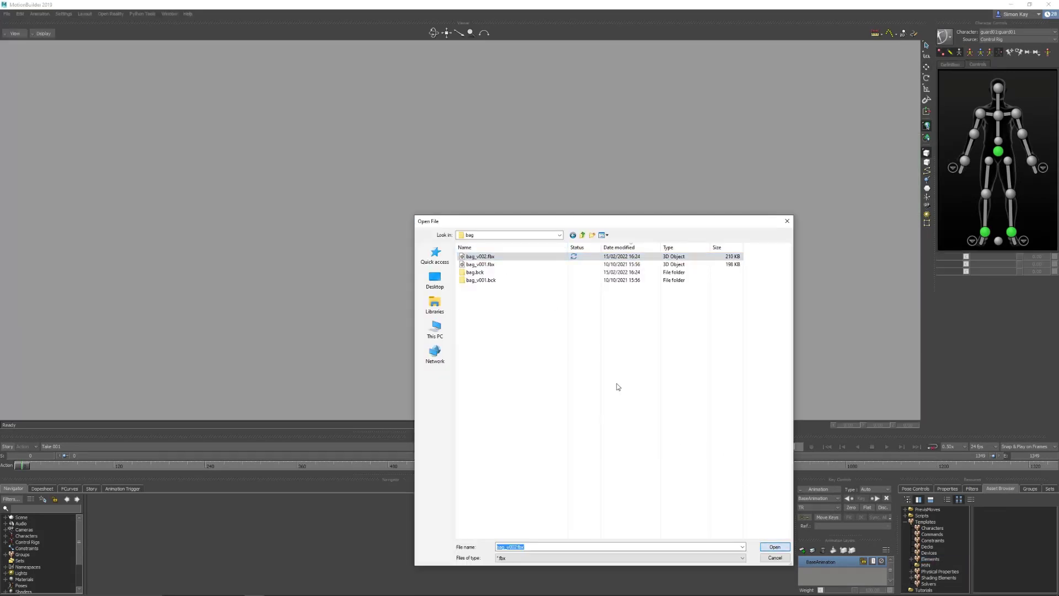
Step: Merge all of the bag file's elements, discarding all animation and settings and excluding Take 001 from the import
left_click(116, 94)
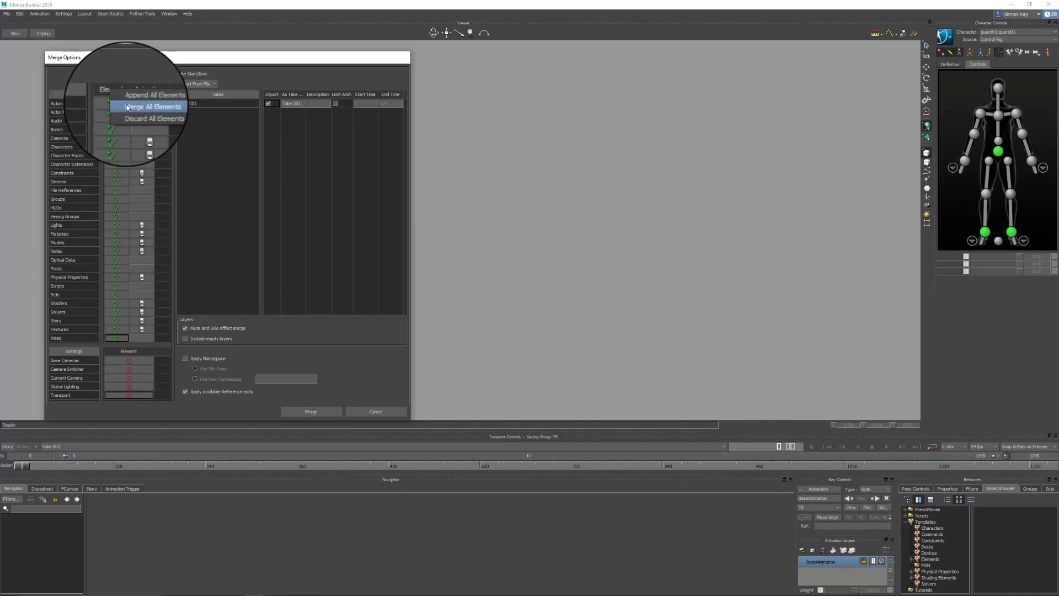
left_click(129, 99)
left_click(142, 95)
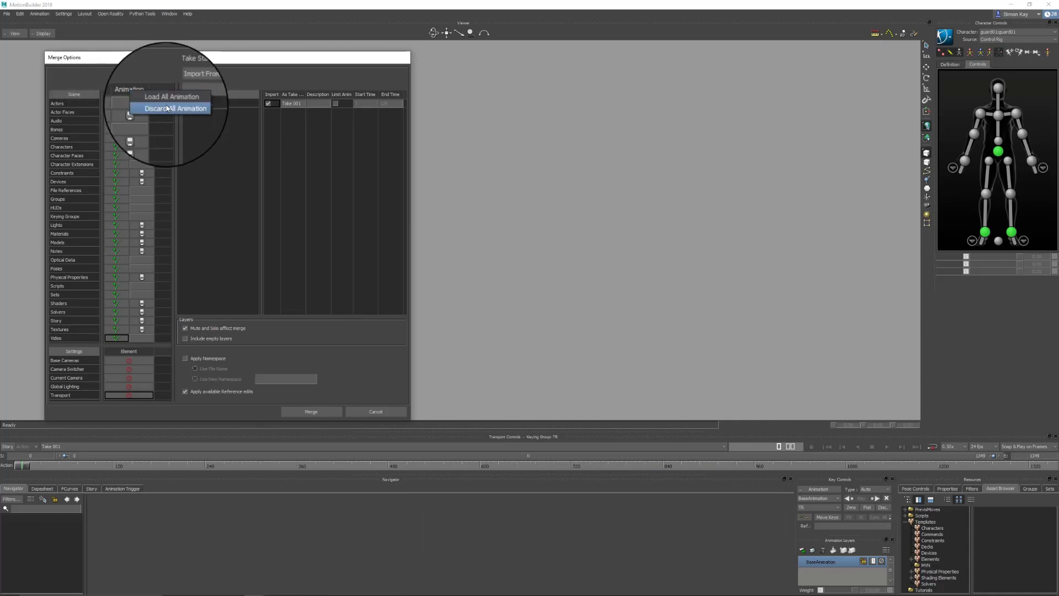
left_click(166, 107)
left_click(125, 357)
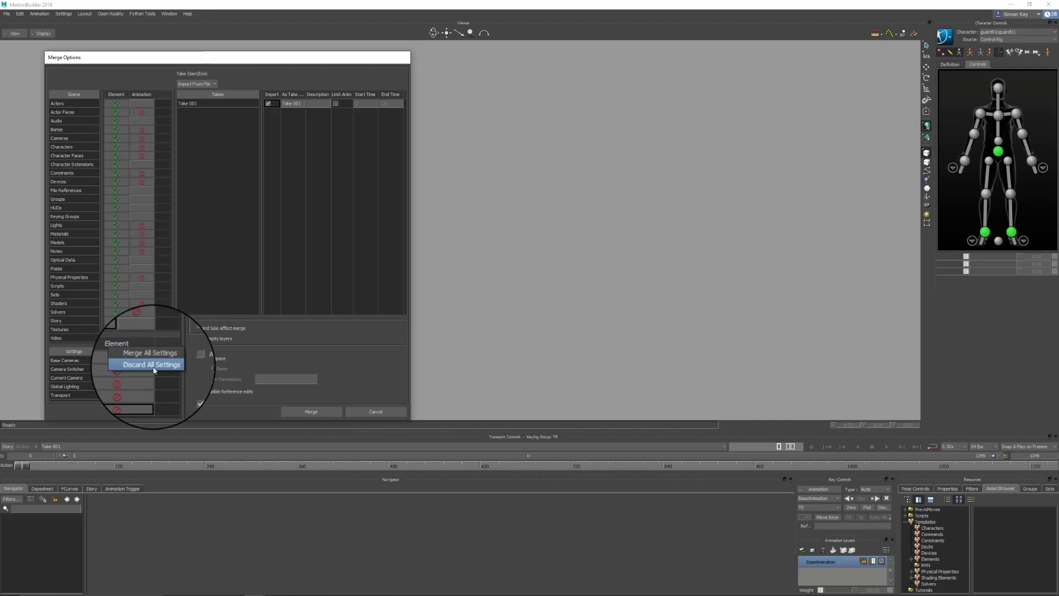
left_click(153, 367)
left_click(269, 104)
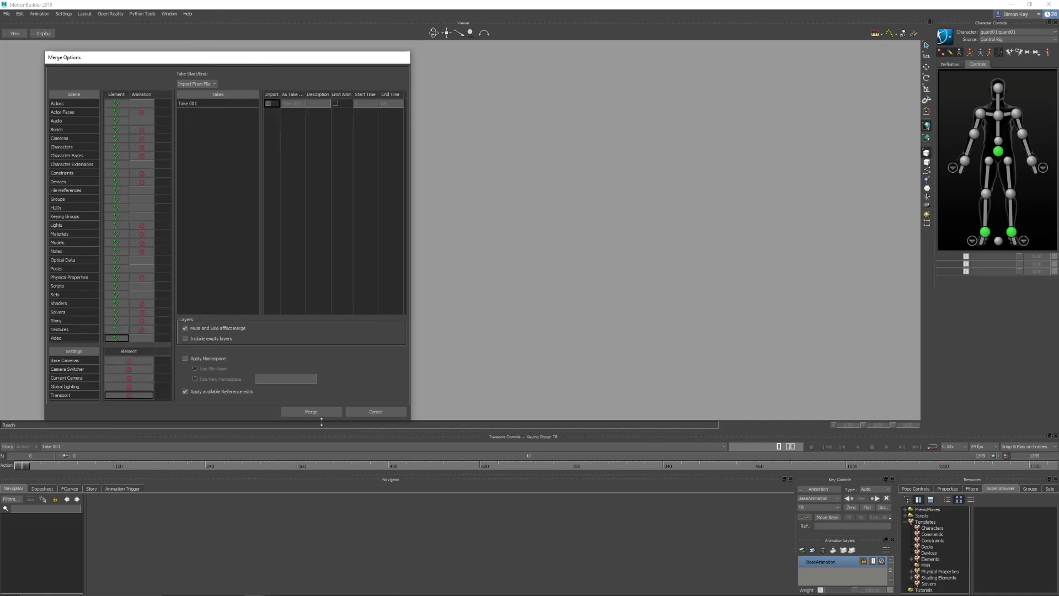
left_click(308, 411)
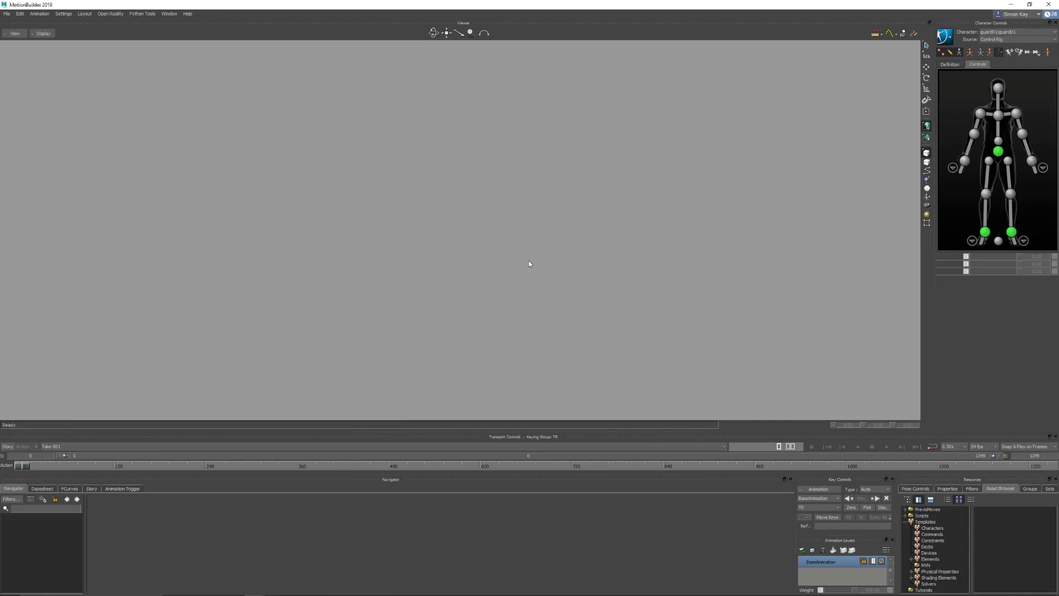
Step: Expand and select the merged bombBag:all group in a single view, and frame the bag in the perspective view
key("ctrl+1")
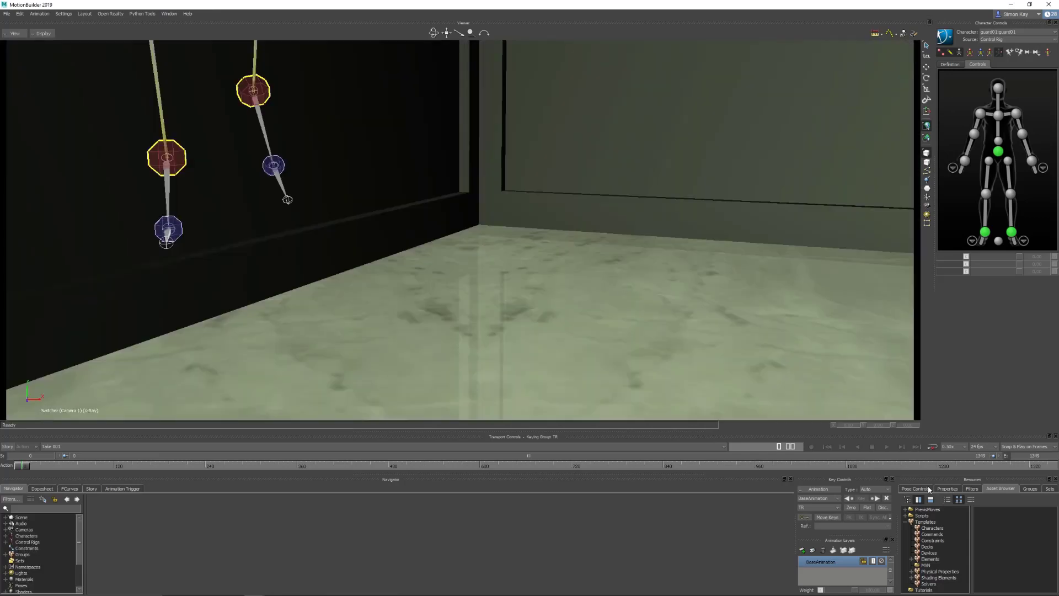
left_click(1030, 488)
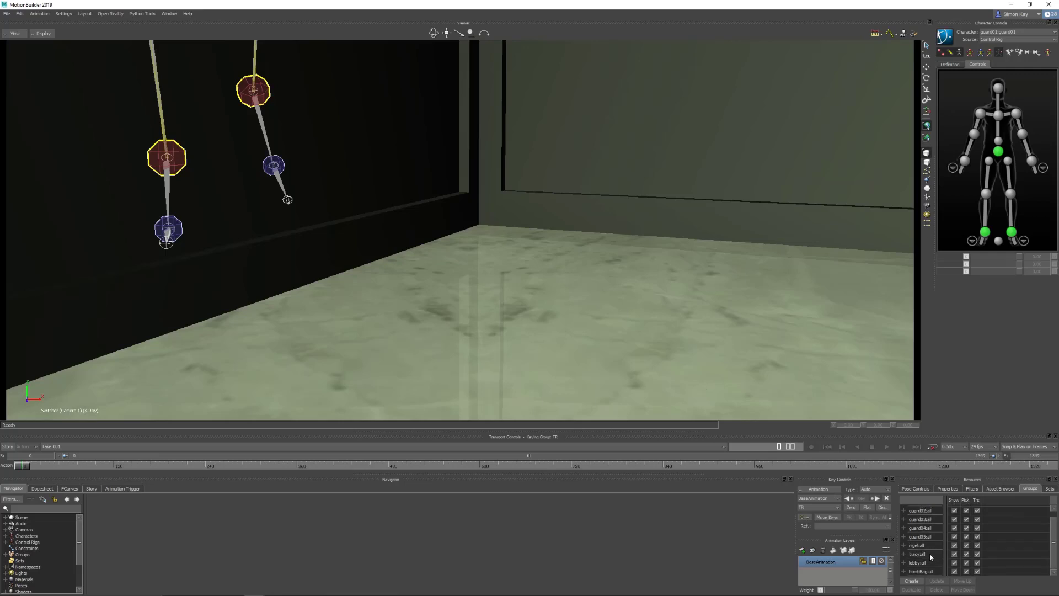
left_click(903, 571)
scroll(932, 549, "down", 1)
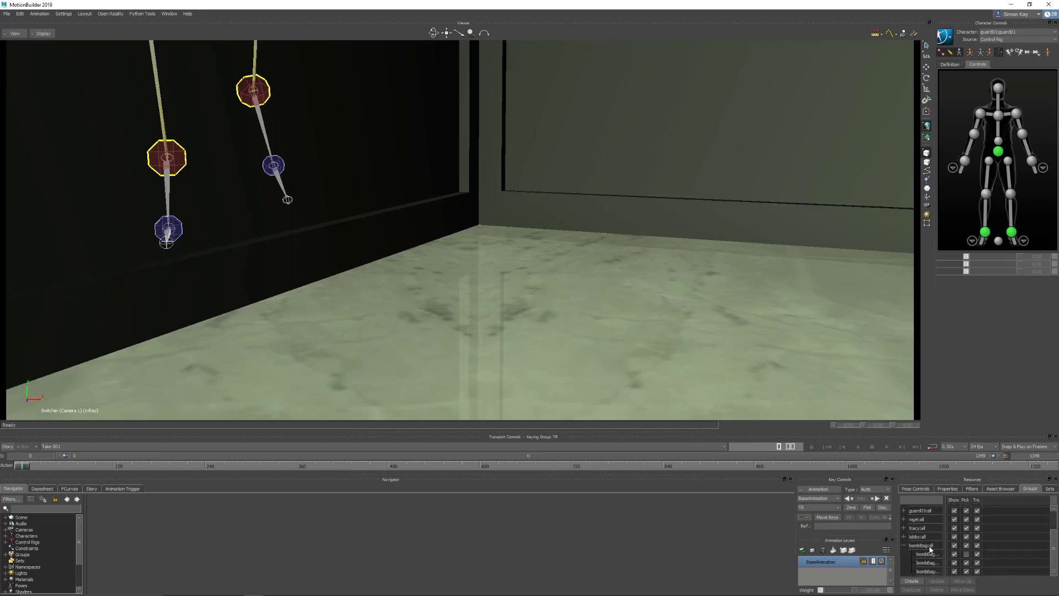
left_click(929, 545)
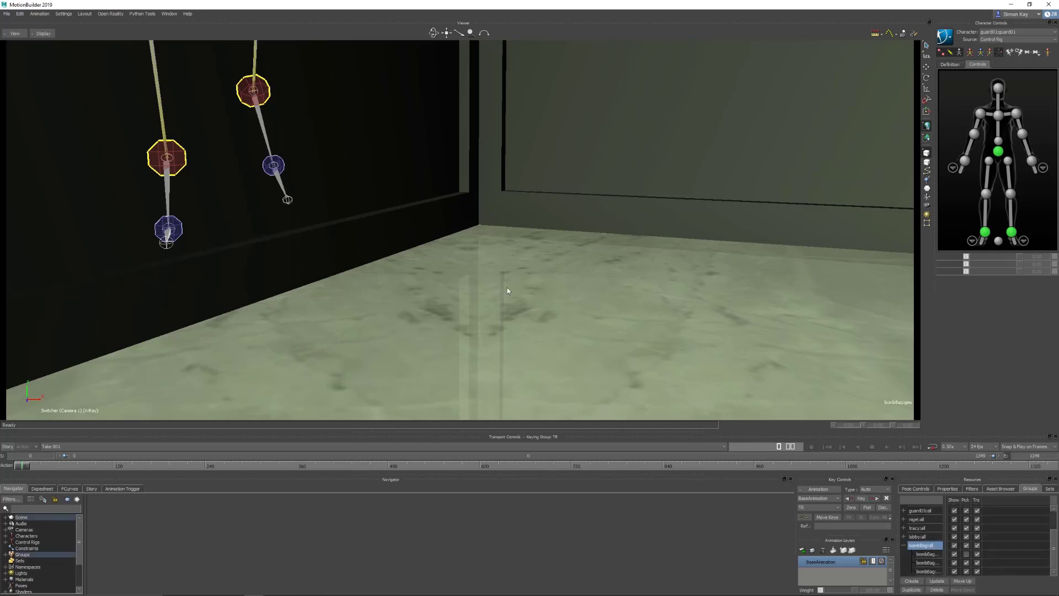
key("ctrl+e")
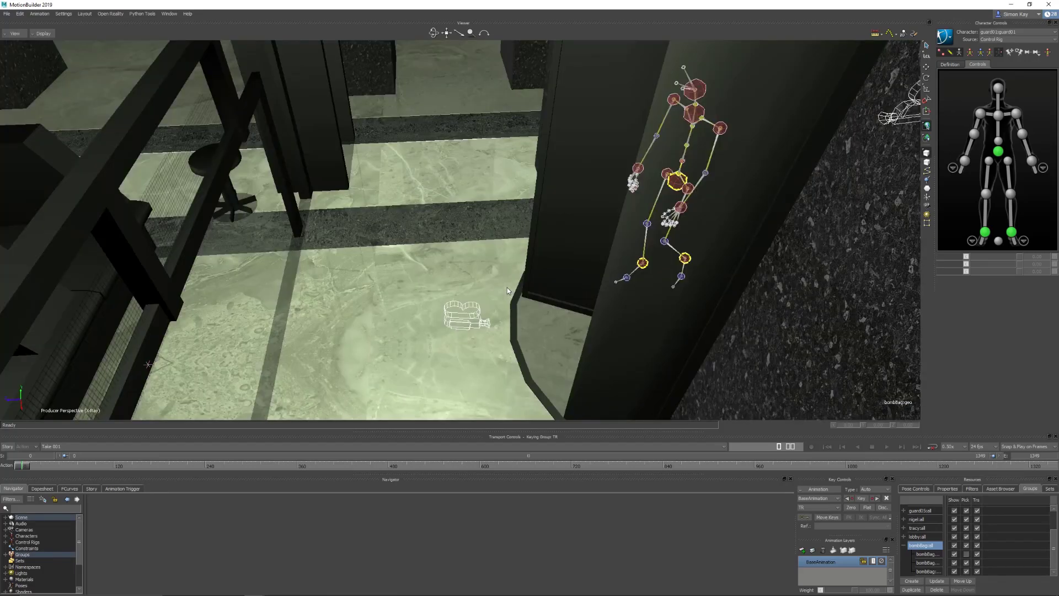
key("a")
left_click_drag(641, 233, 595, 274, "ctrl")
left_click(579, 280)
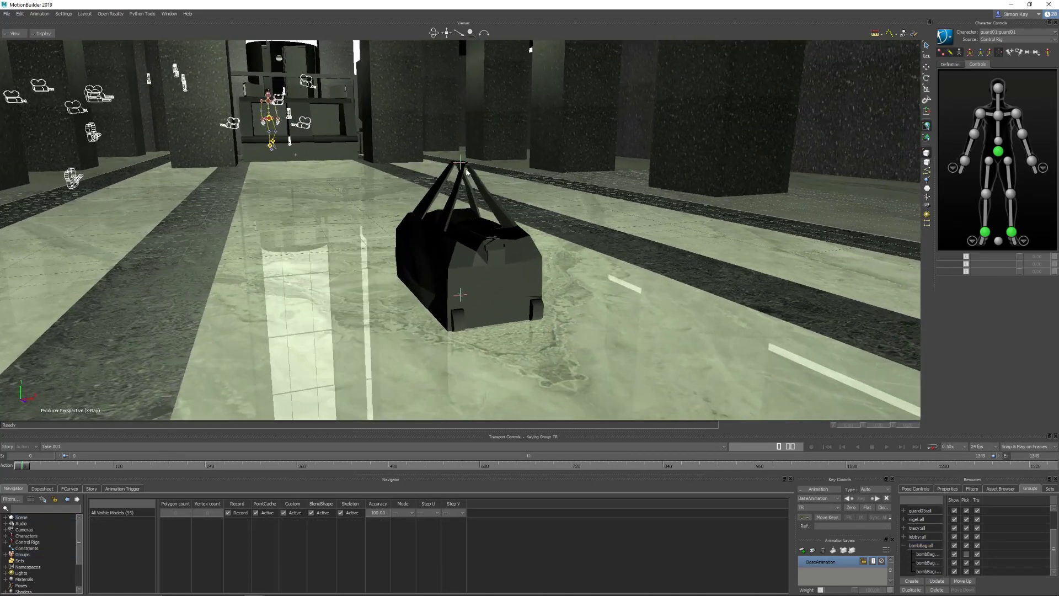
Step: Widen the group name column, select the bombBag:handles group, and set its Y translation to -999
left_click_drag(944, 558, 966, 558)
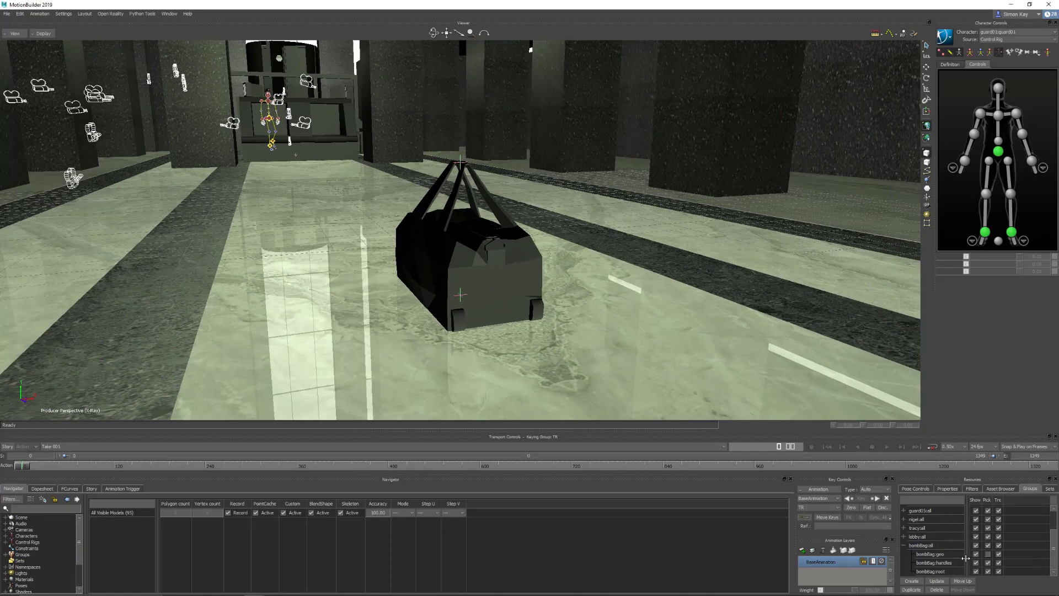
left_click(941, 563)
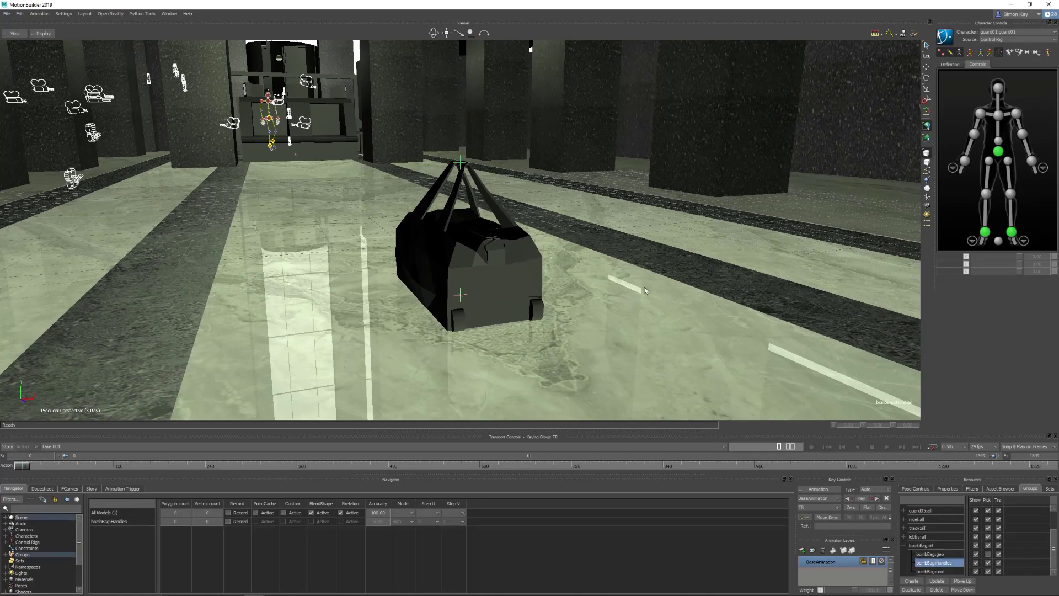
key("t")
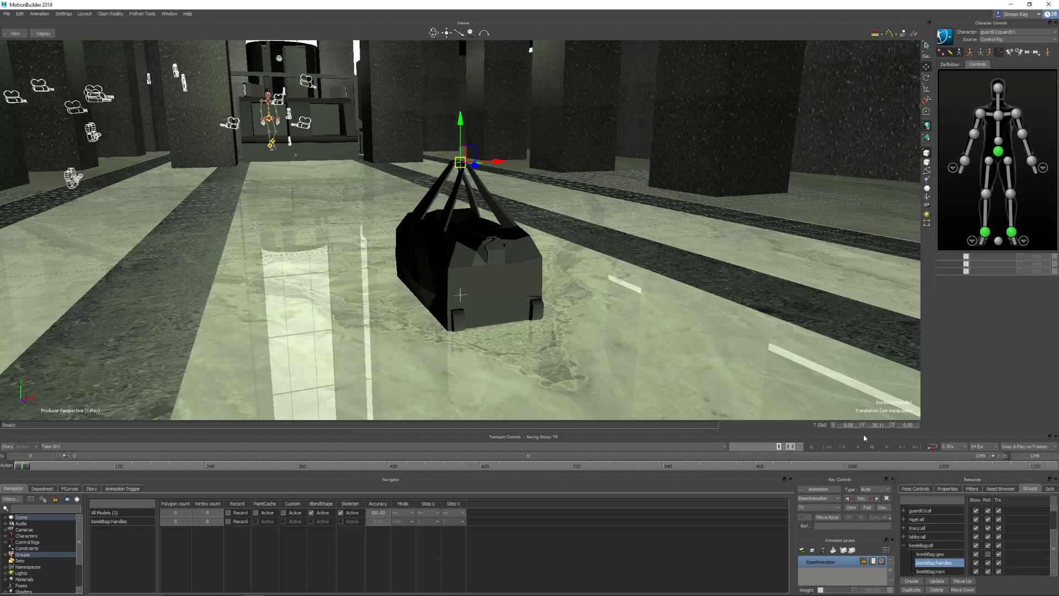
left_click(879, 425)
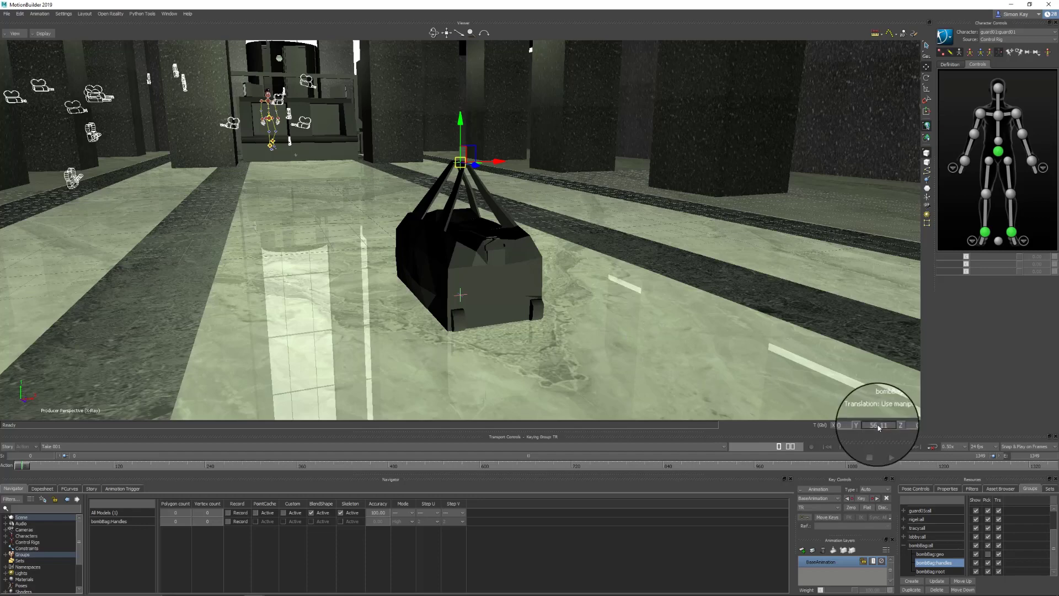
double_click(879, 426)
type("-999")
key("Return")
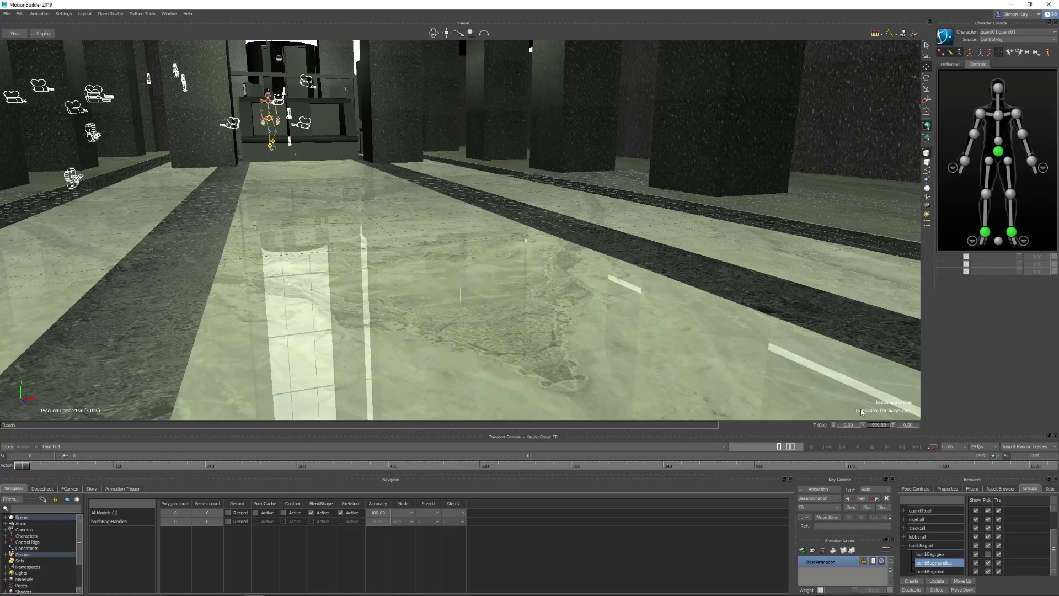
Step: Frame the relocated bag below the floor and orbit around it to examine it beside the guard in T-pose
key("f")
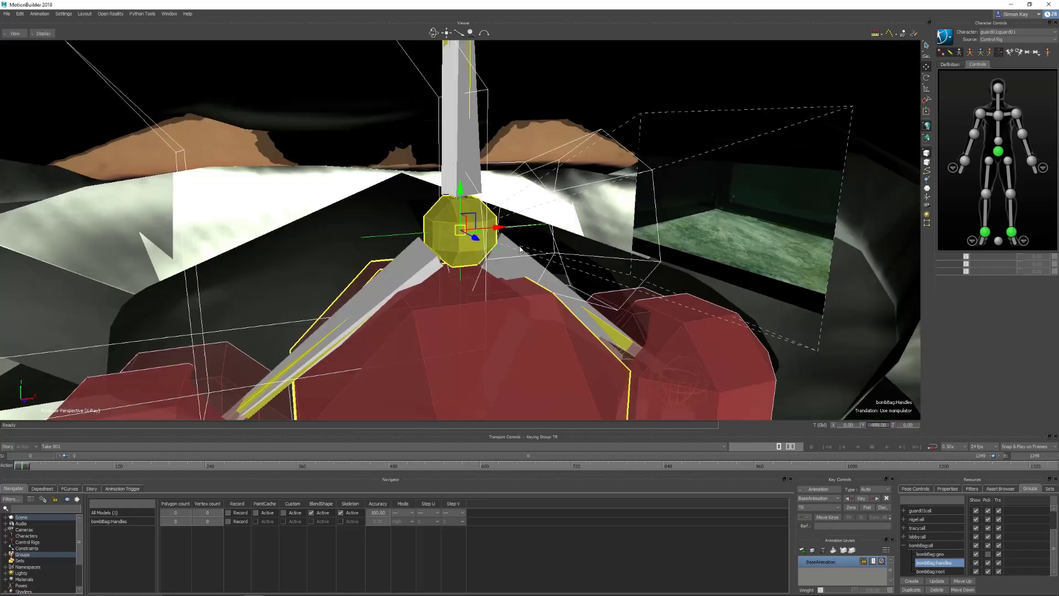
left_click(519, 246)
scroll(572, 212, "down", 10)
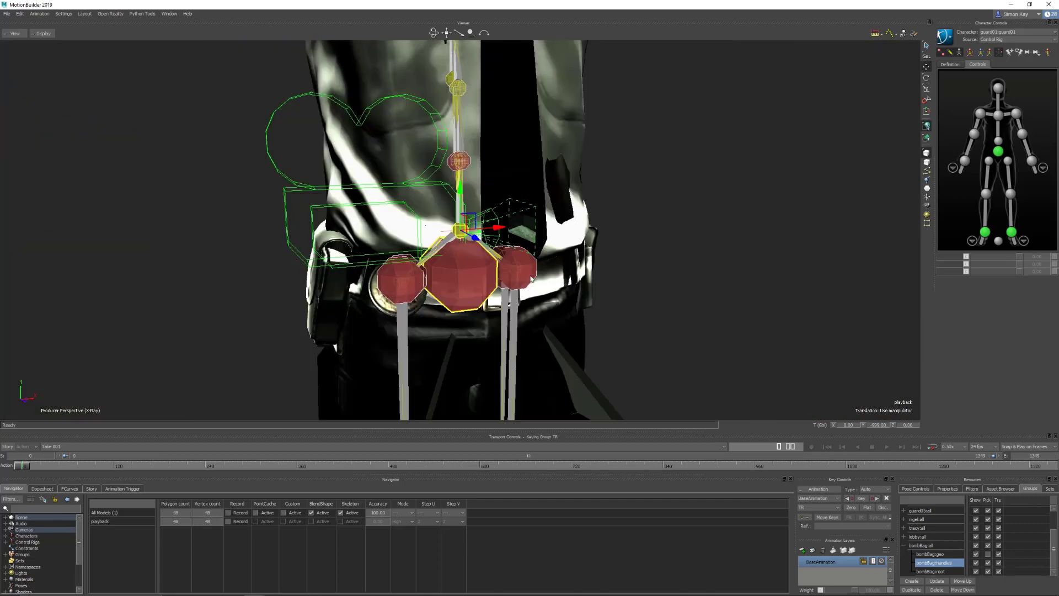
left_click_drag(580, 235, 590, 235, "ctrl+shift")
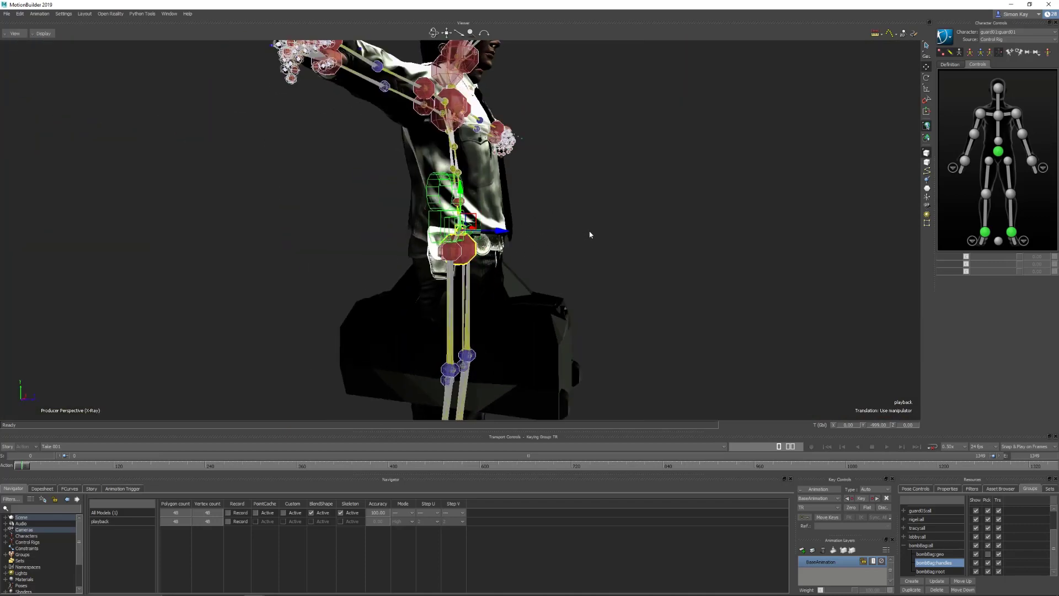
left_click(653, 239)
left_click_drag(653, 240, 617, 222, "ctrl+shift")
left_click_drag(648, 331, 612, 258, "shift")
scroll(613, 258, "down", 2)
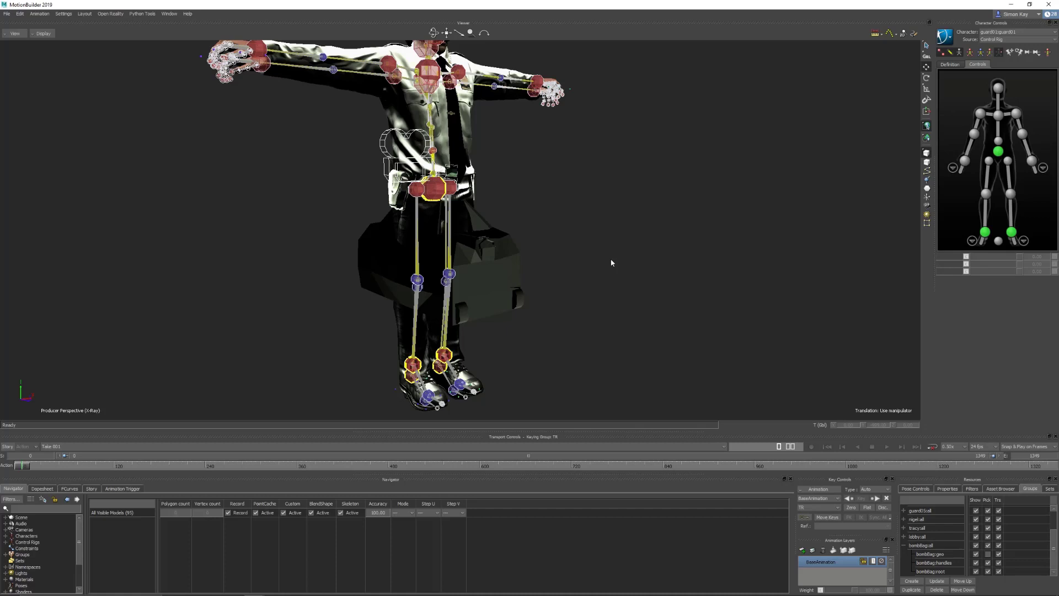
Step: Scrub the Camera Switcher view to the Camera 18 shot of the woman in the leather jacket, and collapse the bombBag:all group
key("ctrl+e")
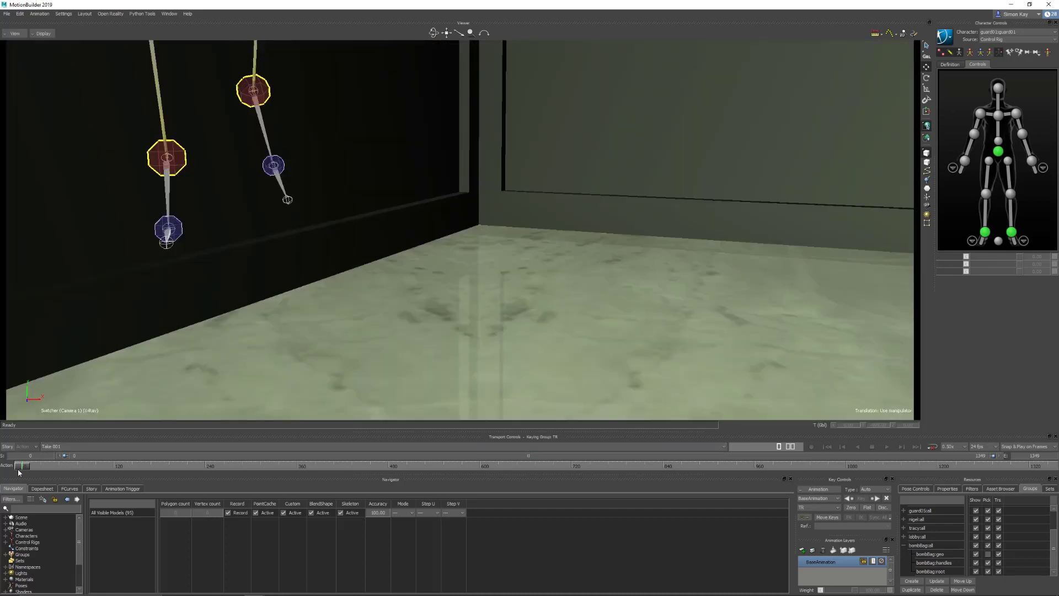
left_click_drag(23, 466, 938, 395)
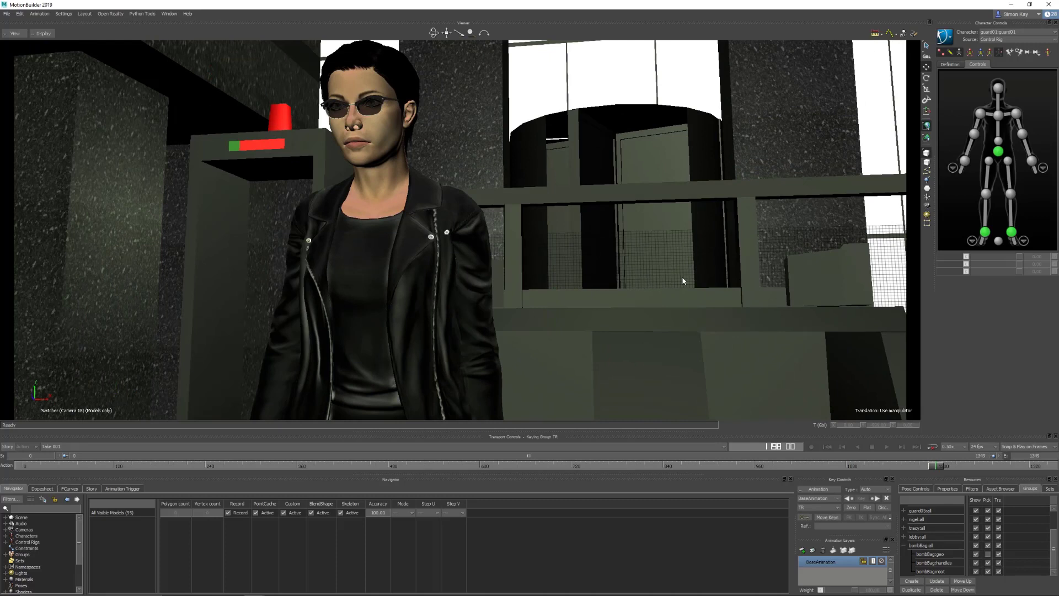
left_click(903, 545)
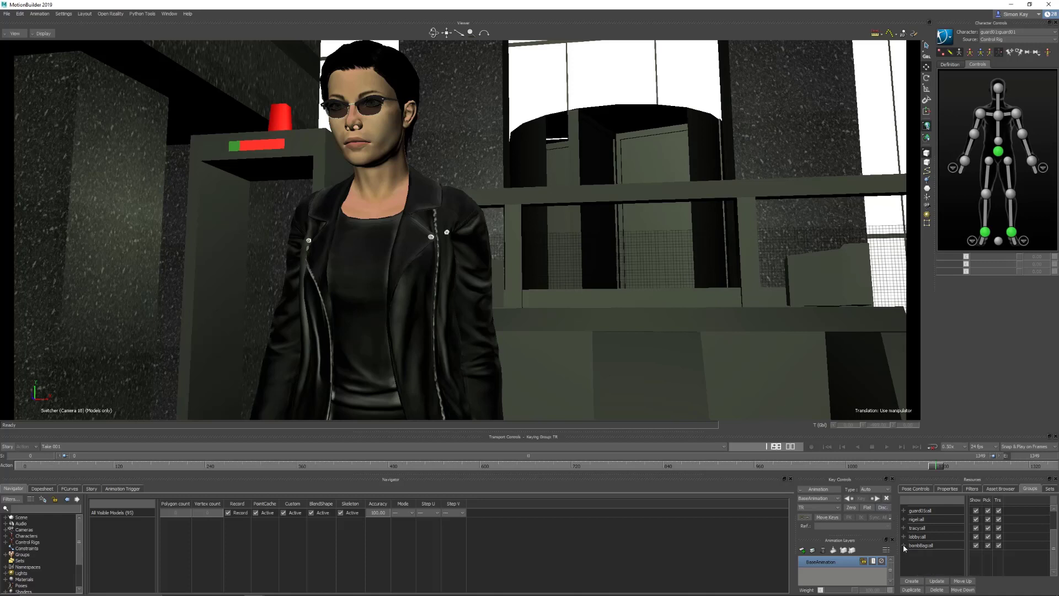
Step: Add a Multi-Referential constraint to the scene and highlight its RigidObjects 1 and ParentObjects 1 slots in turn
left_click(997, 489)
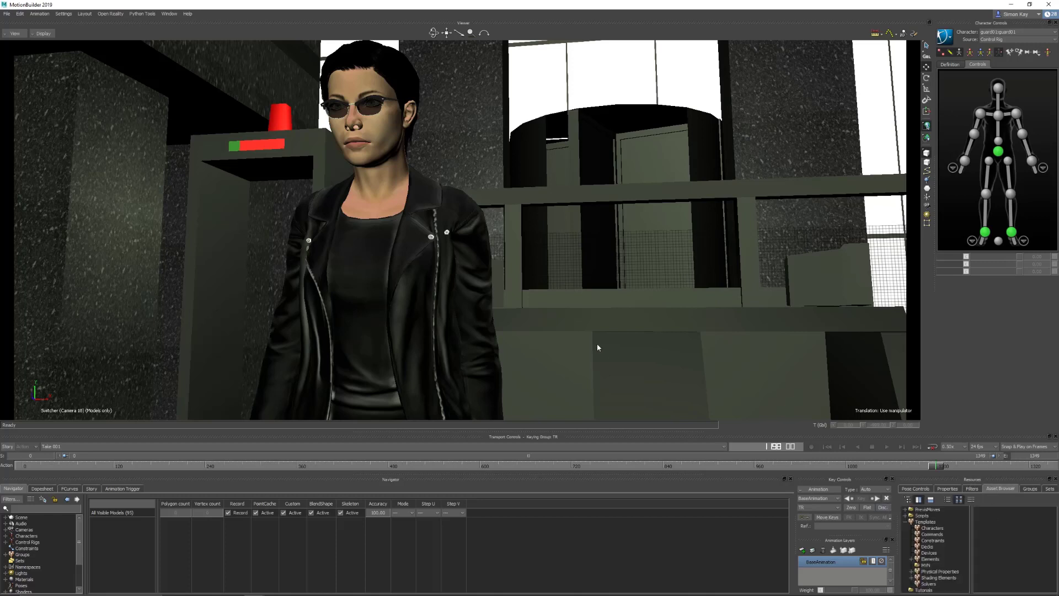
left_click(945, 541)
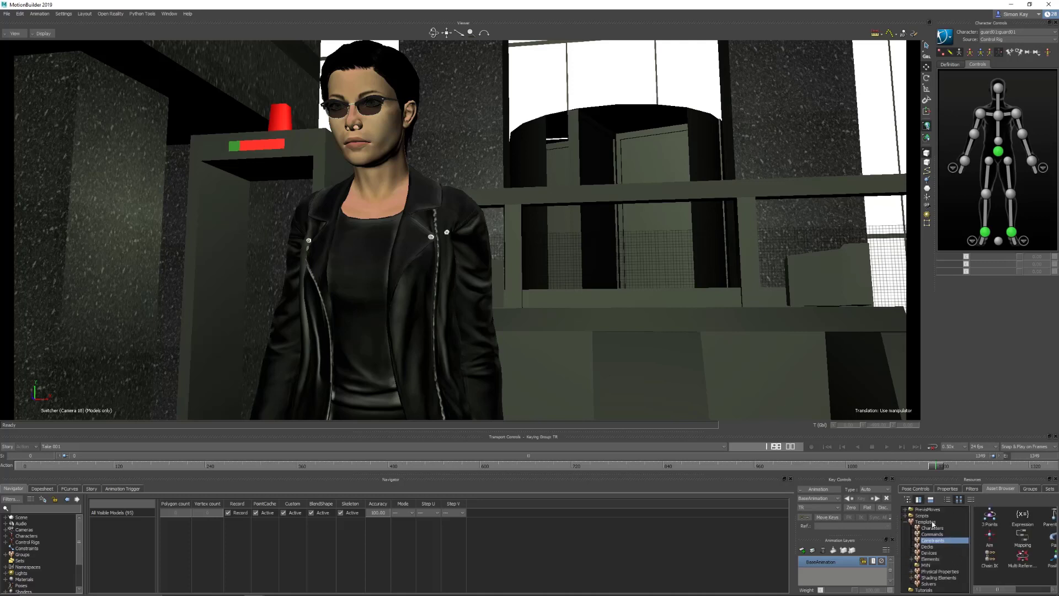
left_click(1023, 558)
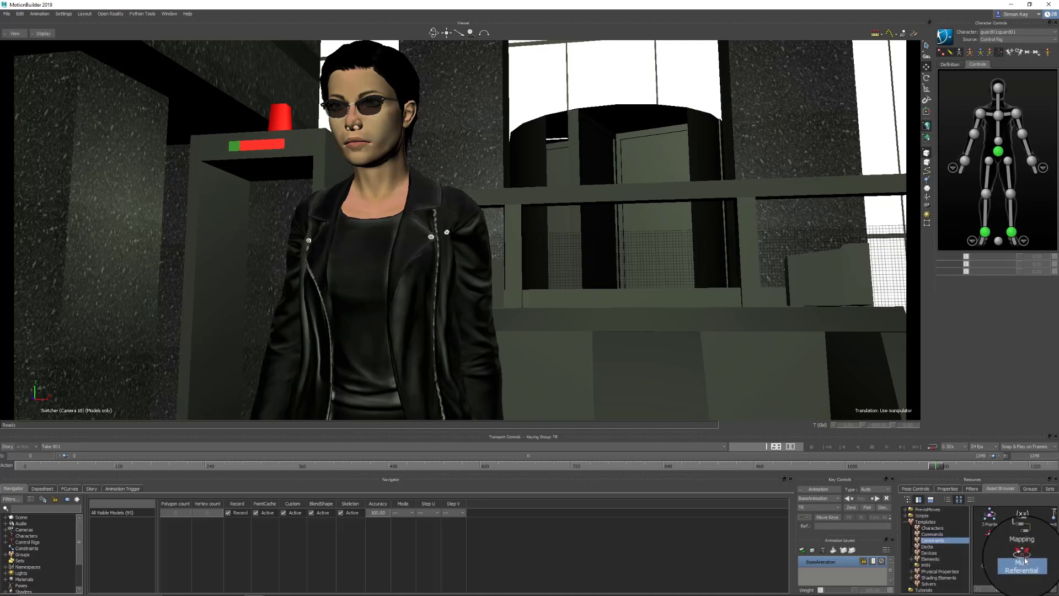
left_click(692, 359)
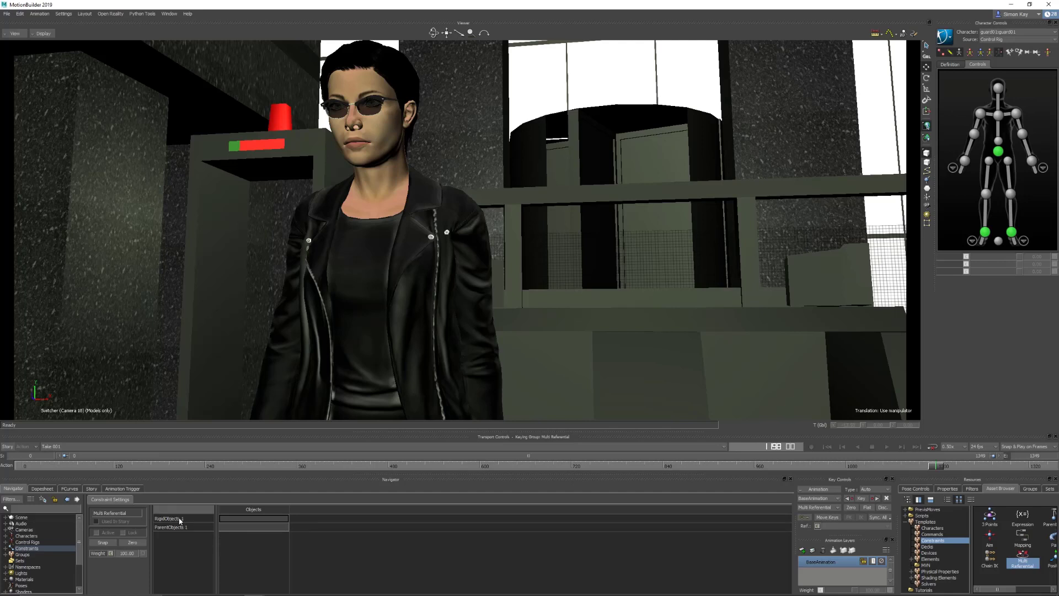
left_click(179, 520)
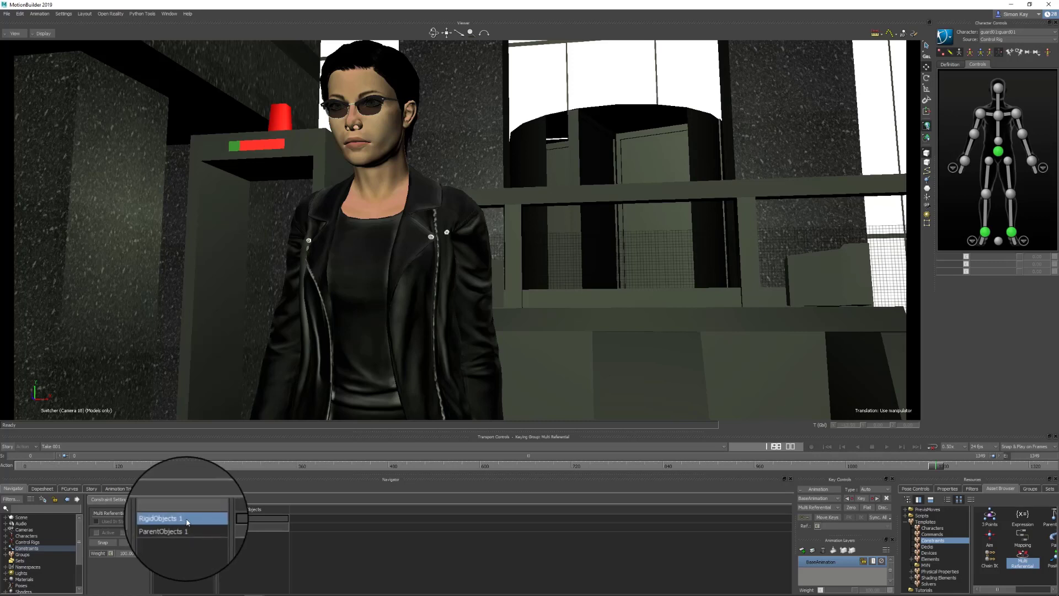
left_click(184, 531)
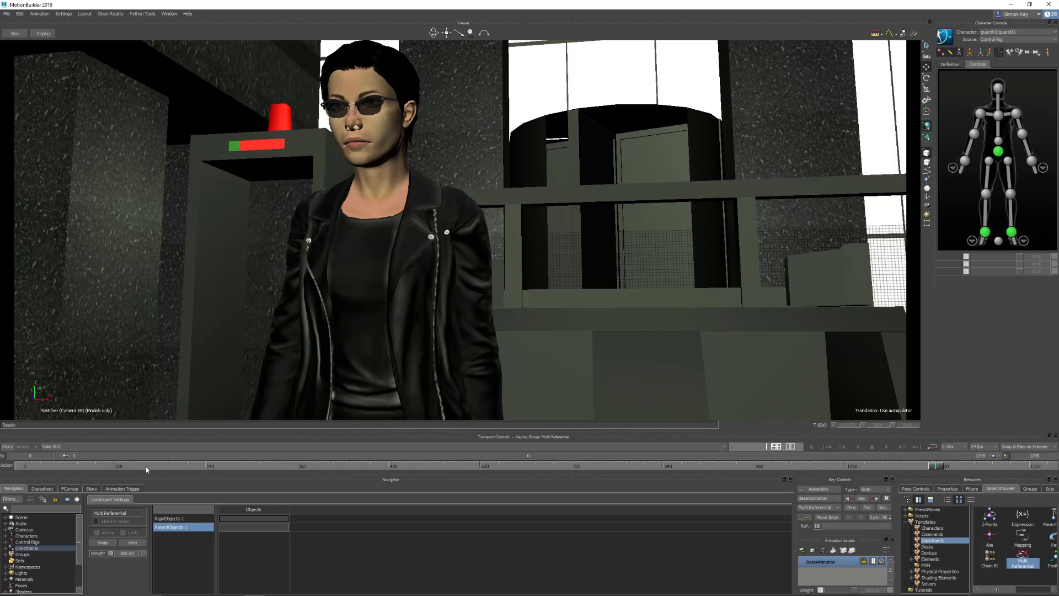
Step: Return from the camera shot to the Producer Perspective view and pick bombBag:handles inside the expanded bombBag:all group
left_click_drag(146, 469, 156, 468)
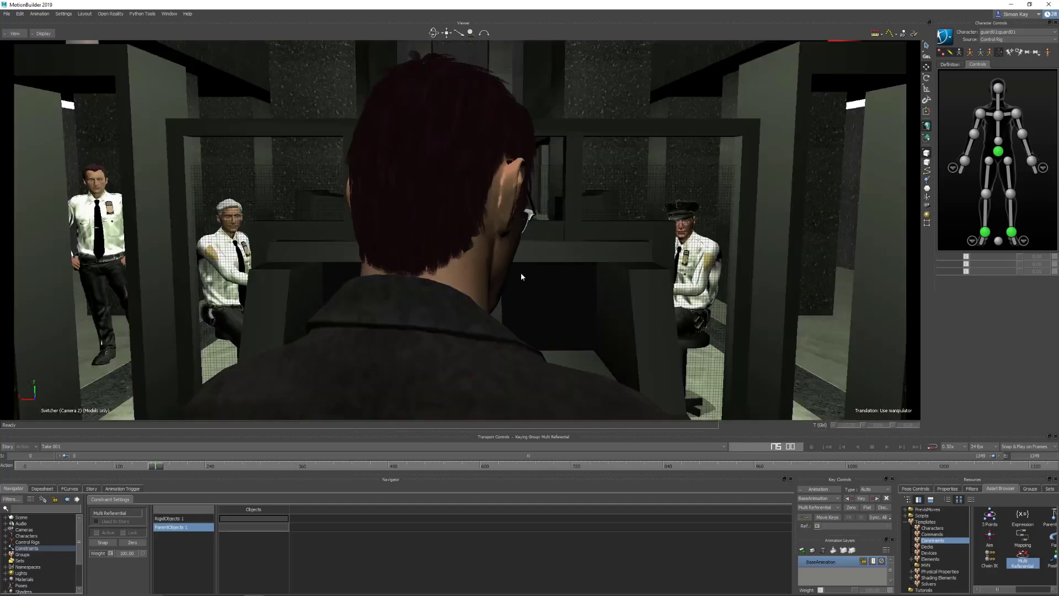
key("ctrl+e")
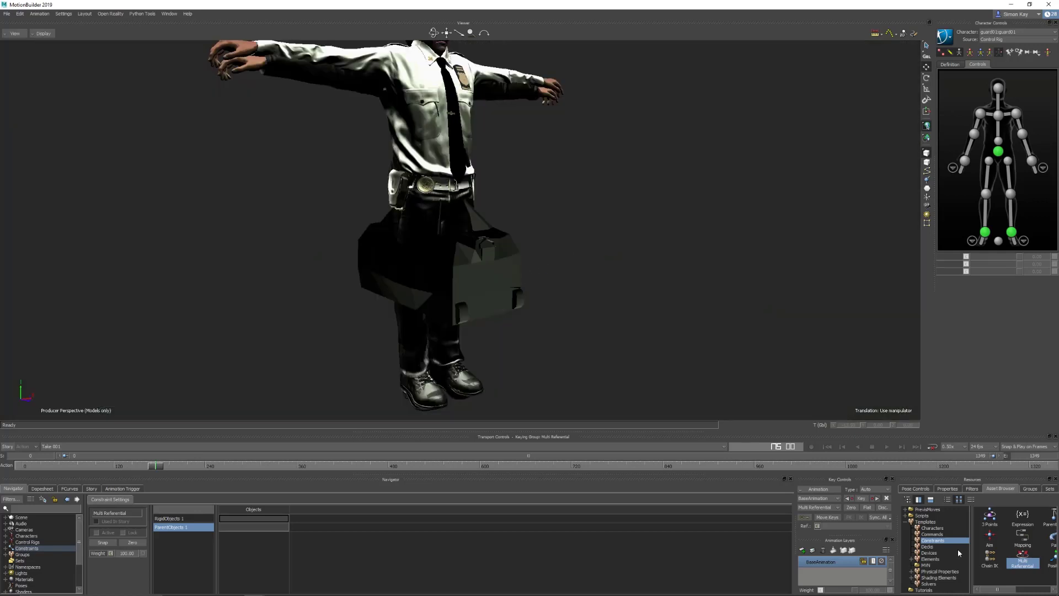
left_click(1030, 489)
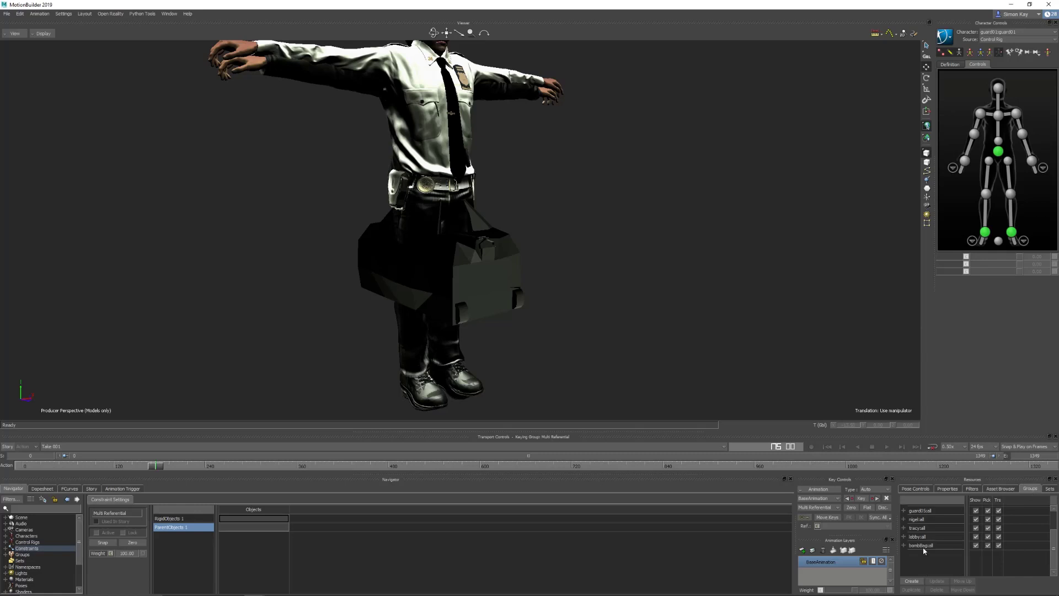
left_click(904, 545)
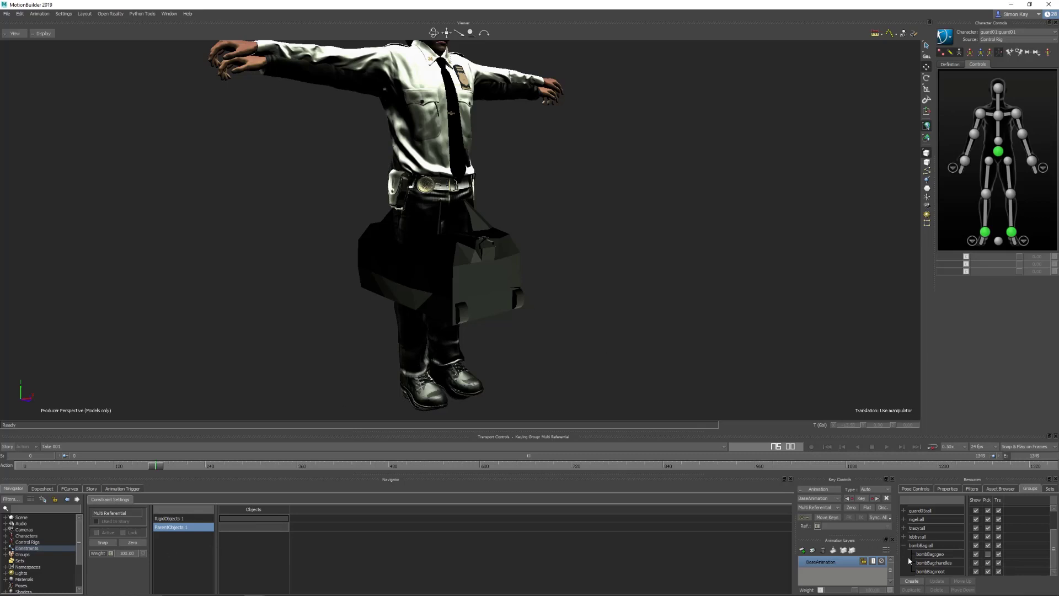
left_click(941, 564)
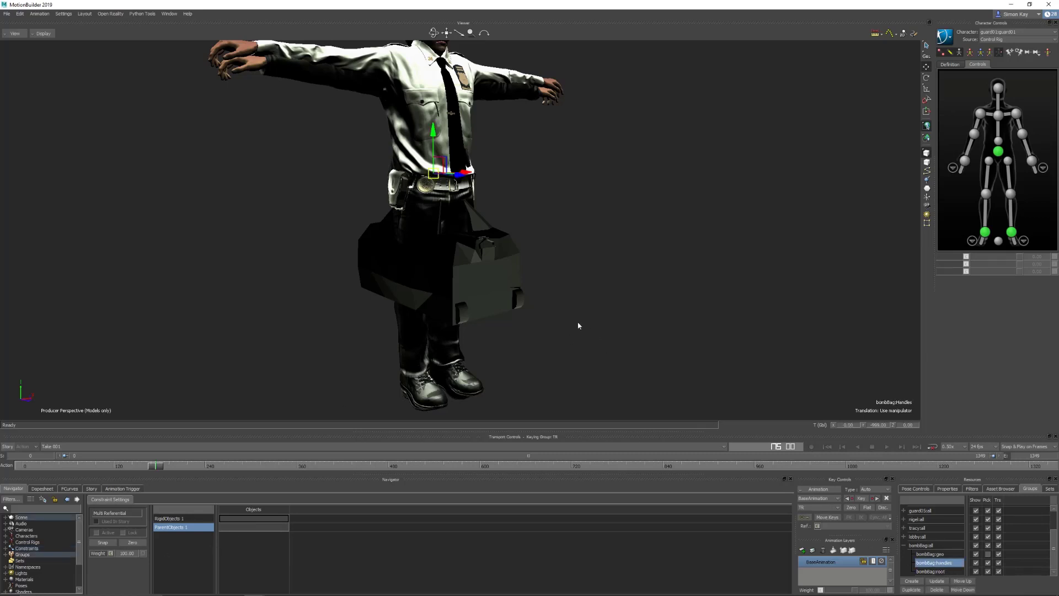
left_click(550, 193)
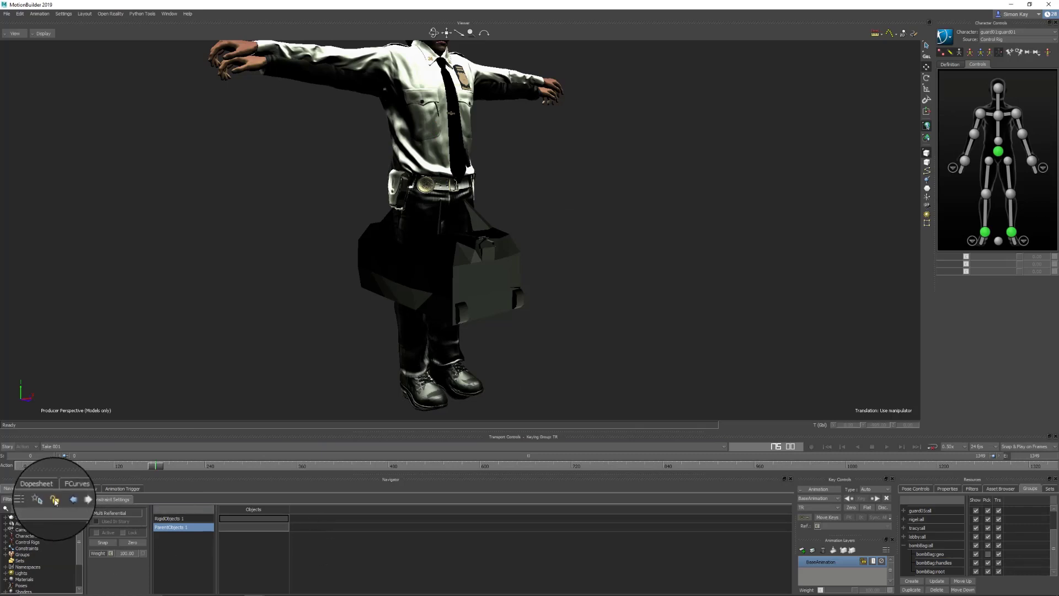
Step: Lock the constraint settings display and, in X-Ray view, assign bombBag:Handles to the constraint's RigidObjects 1 slot
left_click(54, 500)
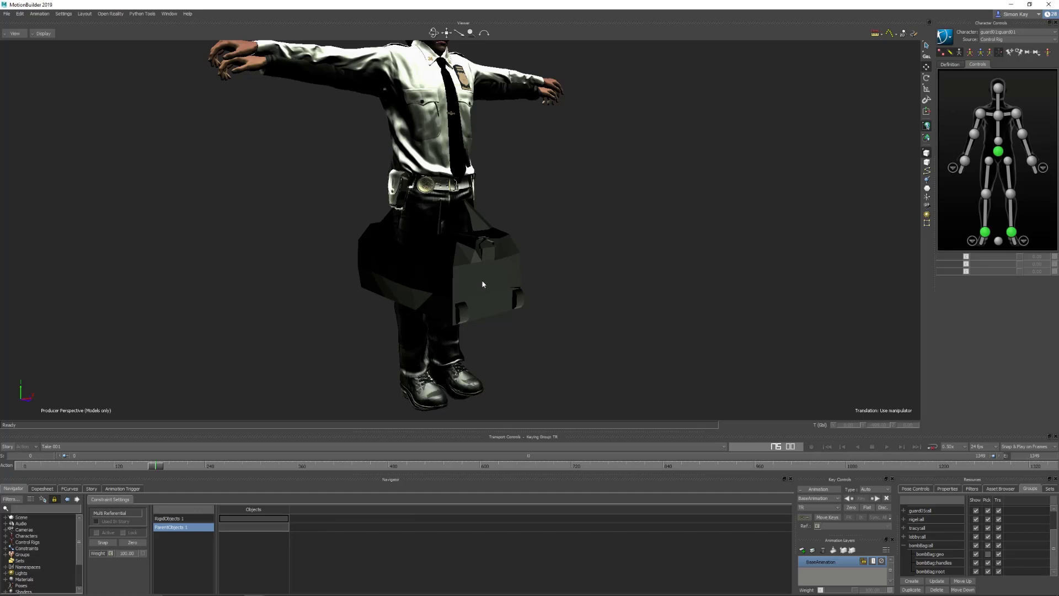
key("ctrl+a")
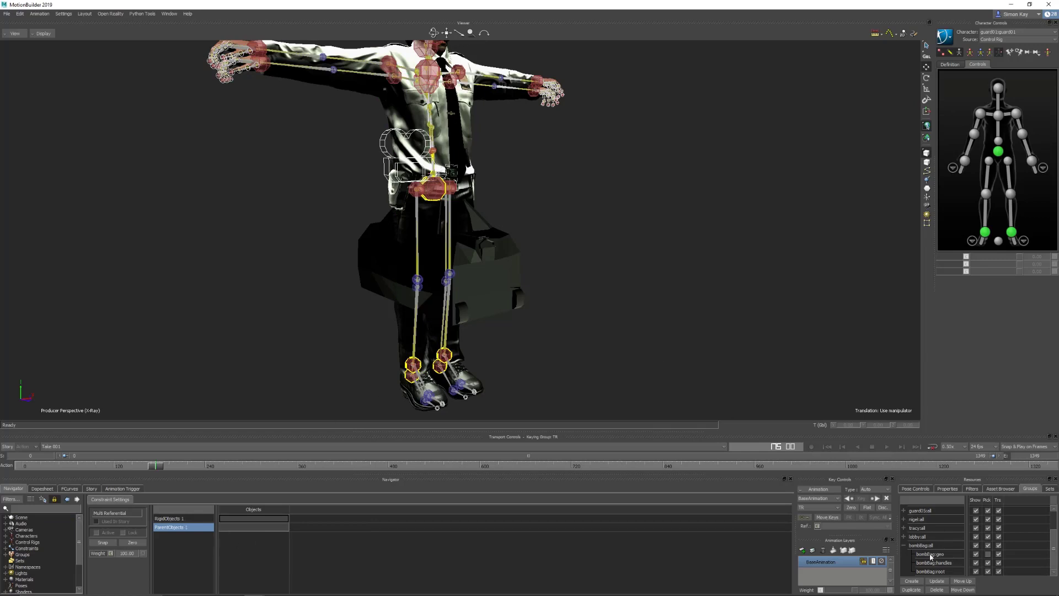
left_click(944, 563)
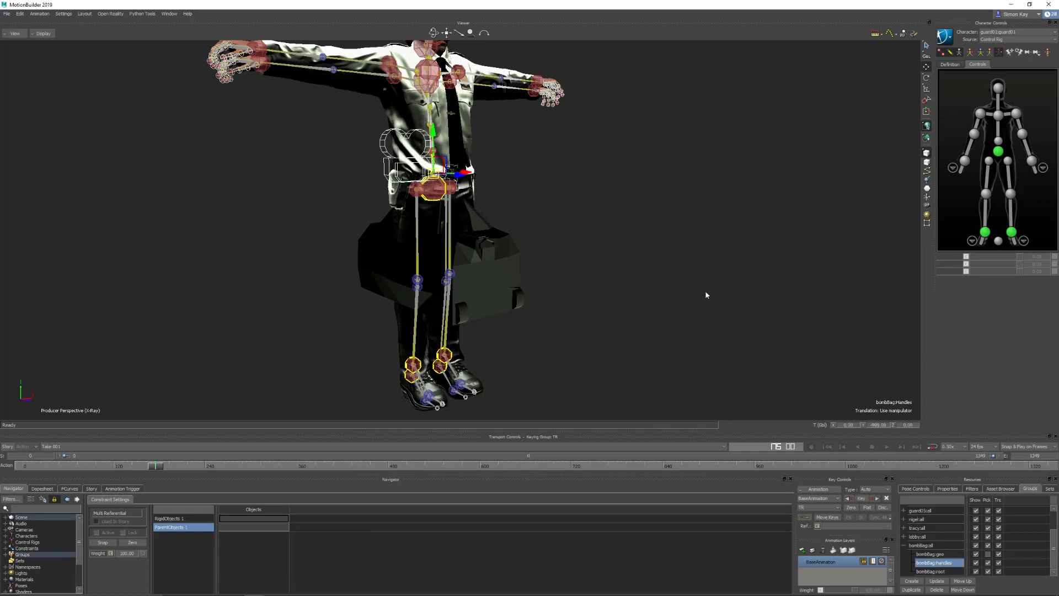
left_click(619, 278)
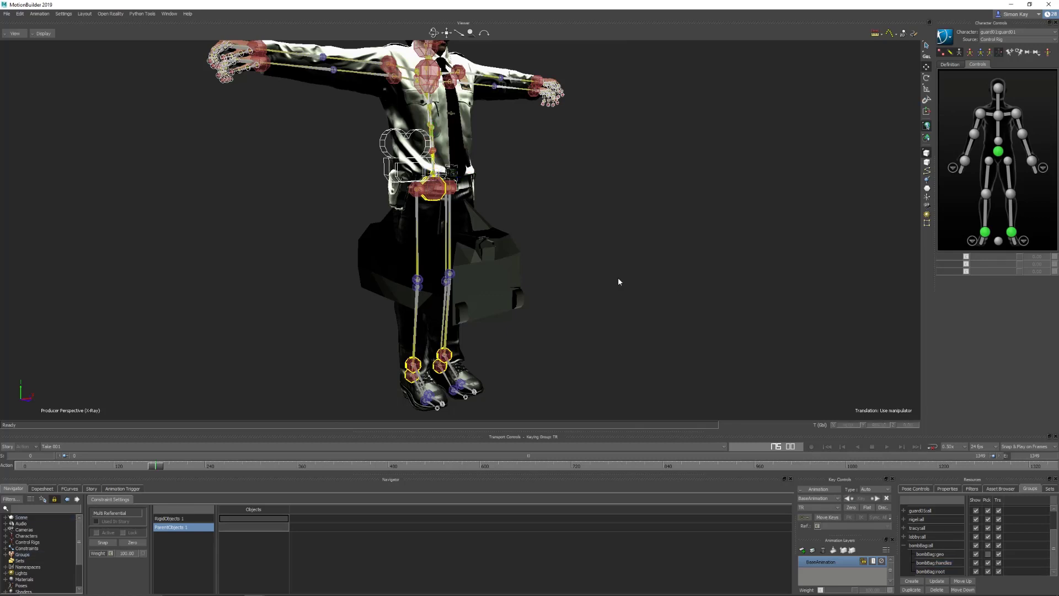
left_click(935, 564)
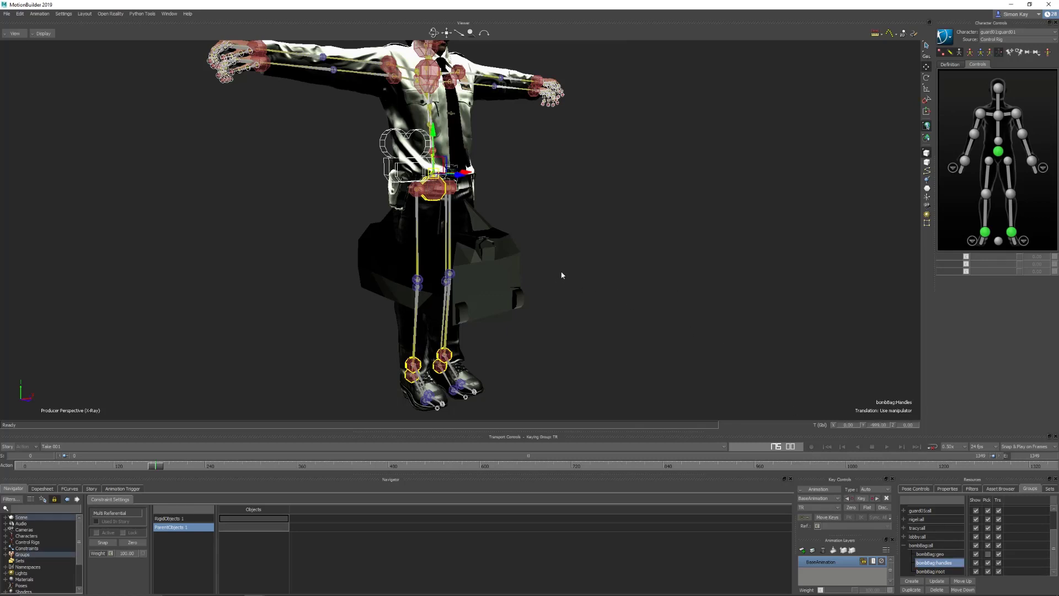
left_click_drag(541, 172, 251, 521, "alt")
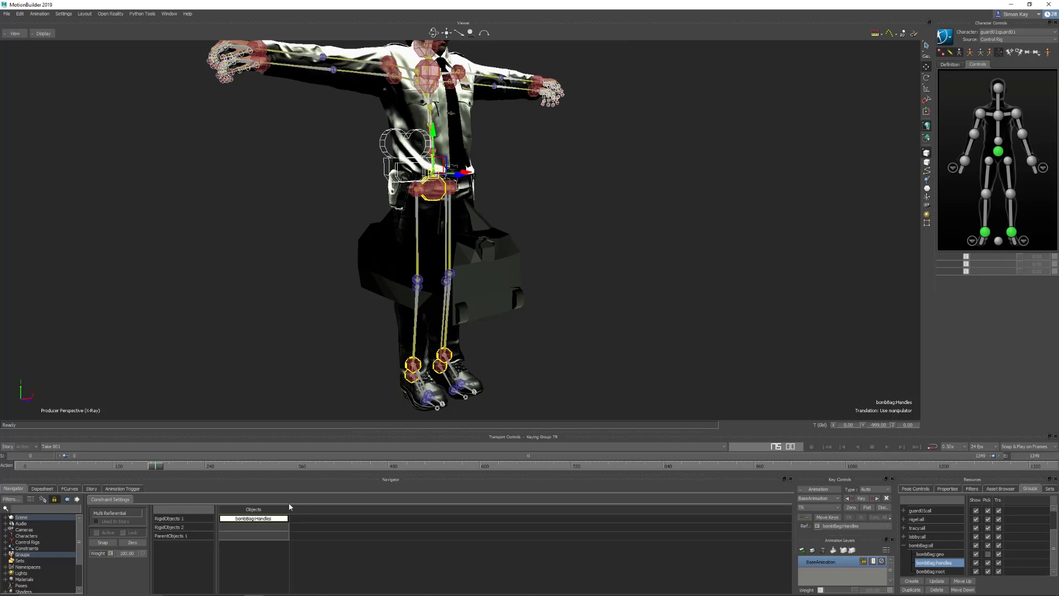
Step: Make nigel:nigel the current character and assign his left wrist effector to the ParentObjects 1 slot
left_click(1001, 32)
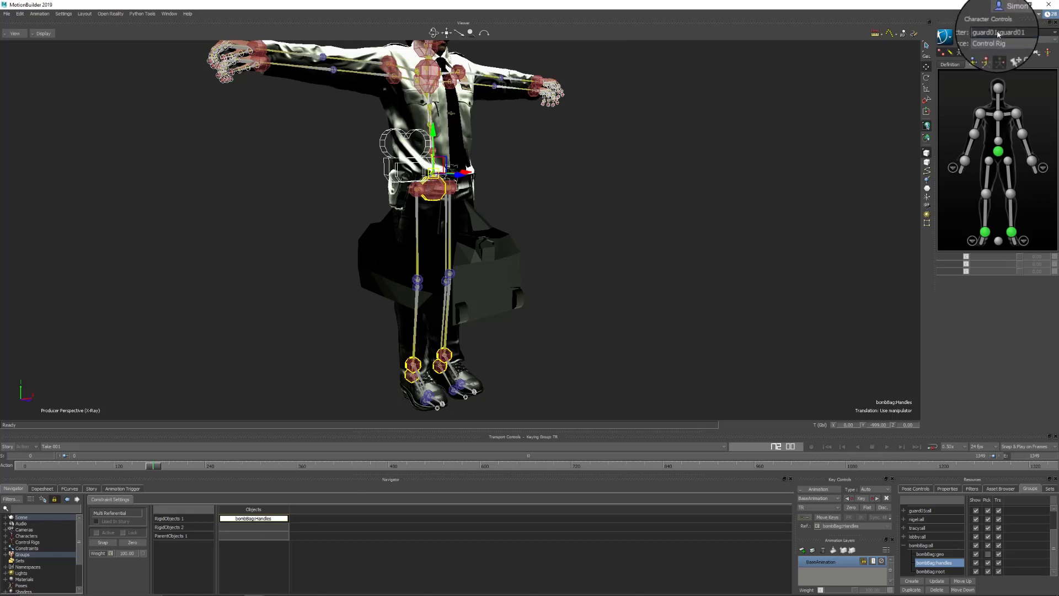
left_click(990, 81)
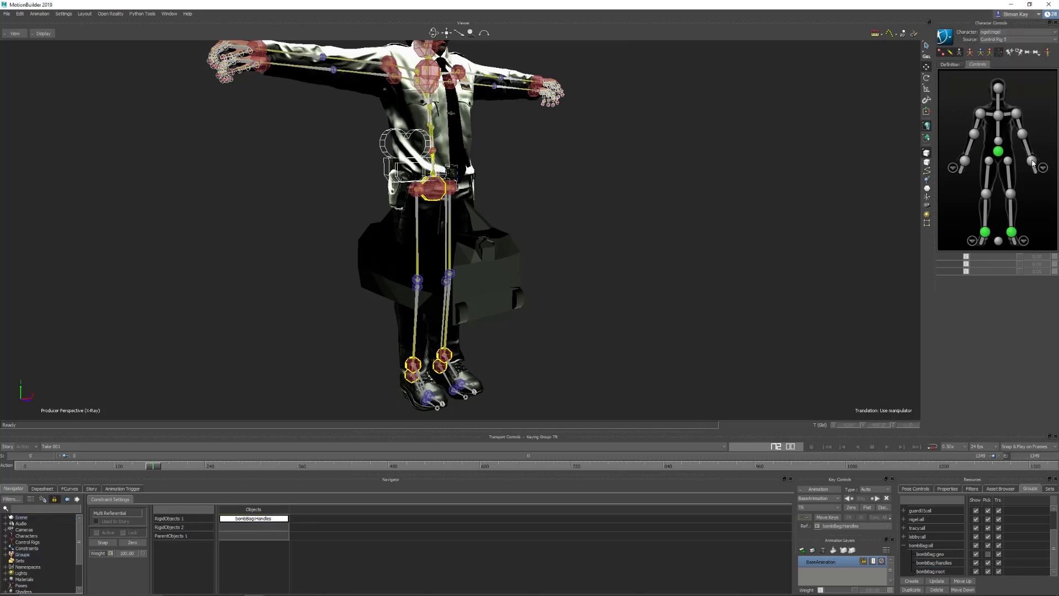
left_click(1032, 162)
key("f")
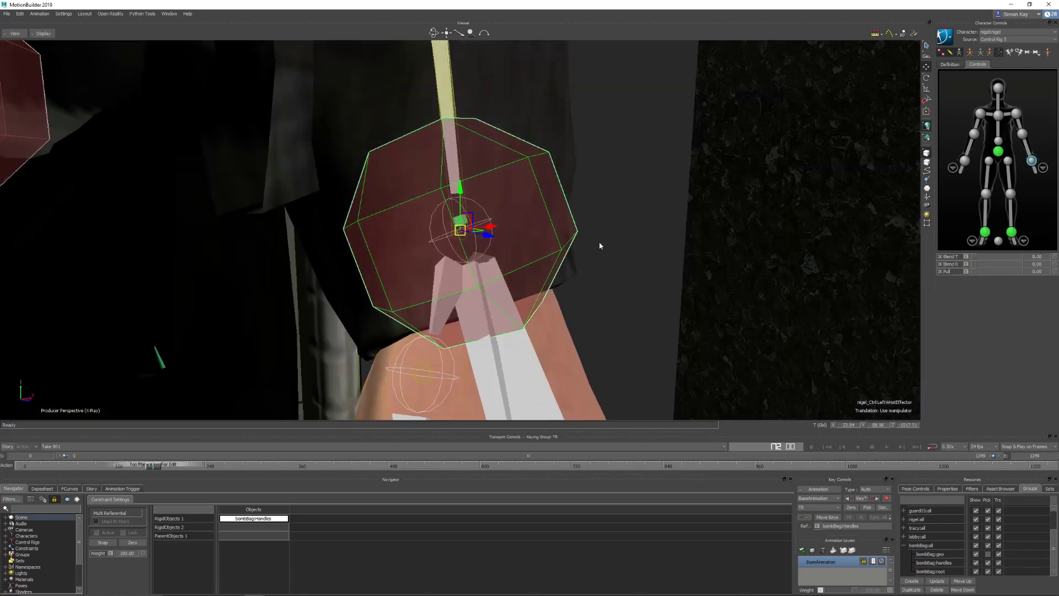
left_click_drag(645, 237, 512, 320, "ctrl")
scroll(577, 305, "down", 10)
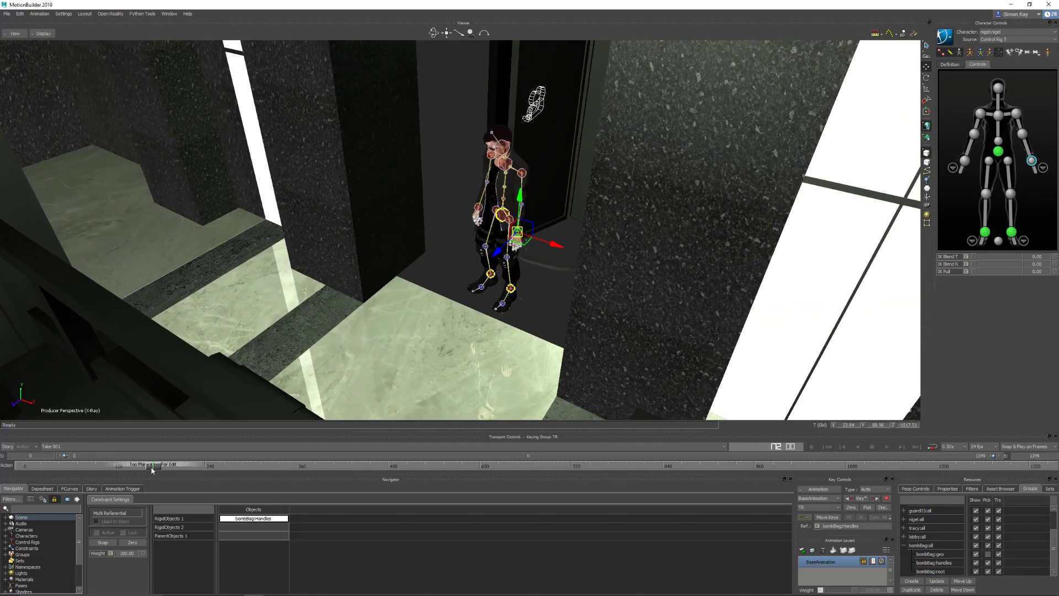
left_click_drag(150, 465, 174, 464)
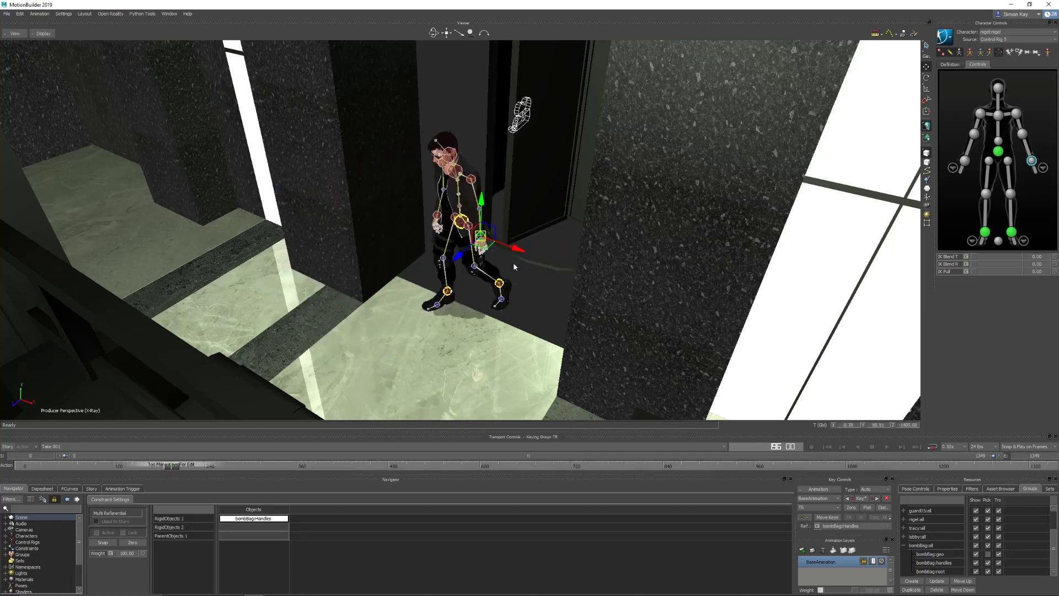
left_click_drag(494, 314, 247, 536, "alt")
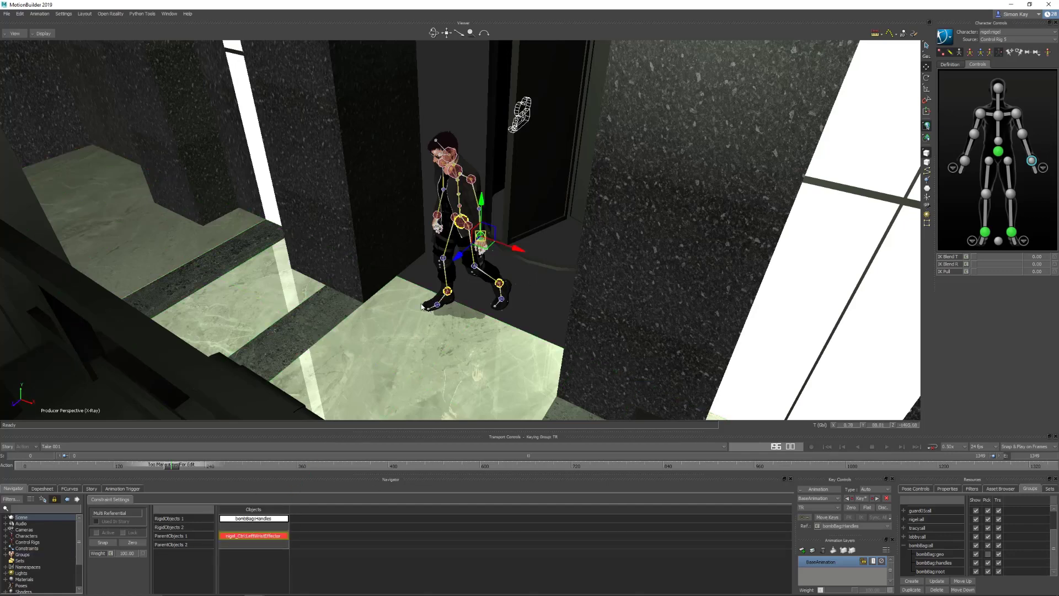
Step: Scrub to the moment the man in black stands at the conveyor belt and add a Null element to the scene
left_click_drag(422, 306, 413, 246, "ctrl+shift")
mouse_move(170, 470)
left_mouse_down()
mouse_move(287, 463)
mouse_move(241, 462)
left_mouse_up()
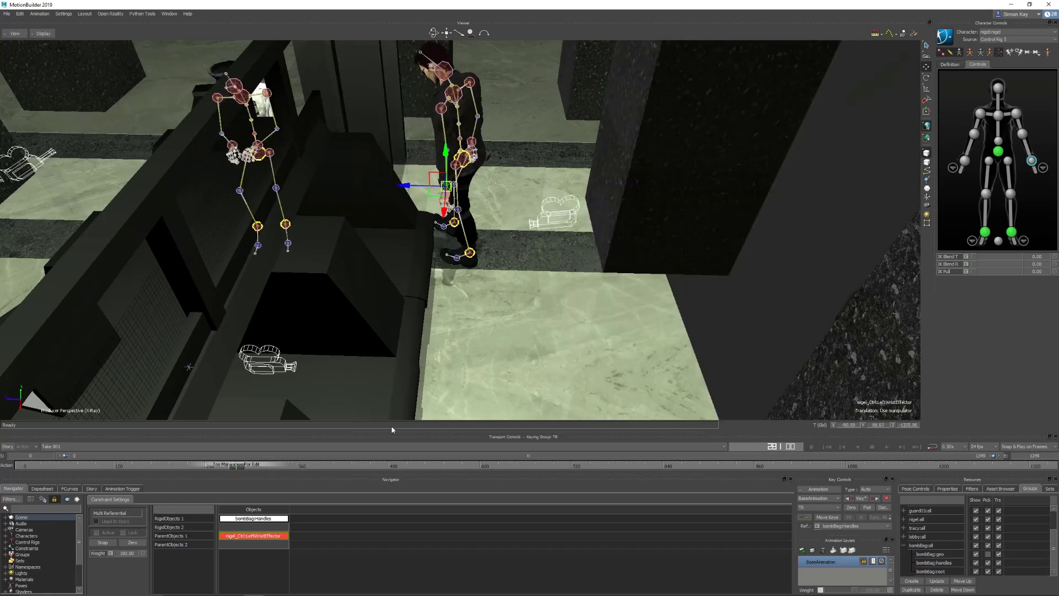
left_click(903, 545)
left_click(998, 489)
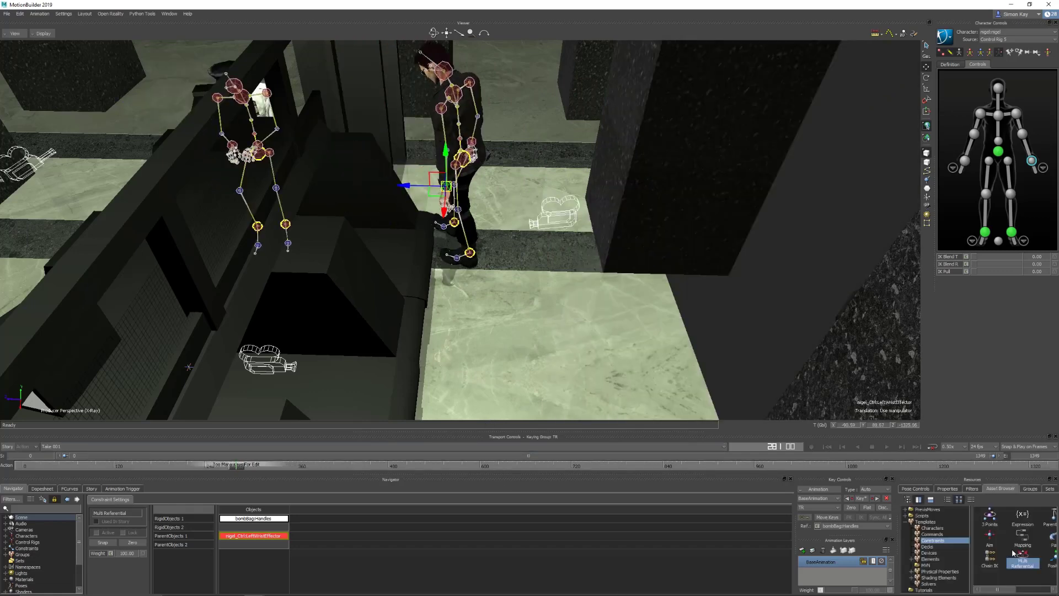
left_click(931, 559)
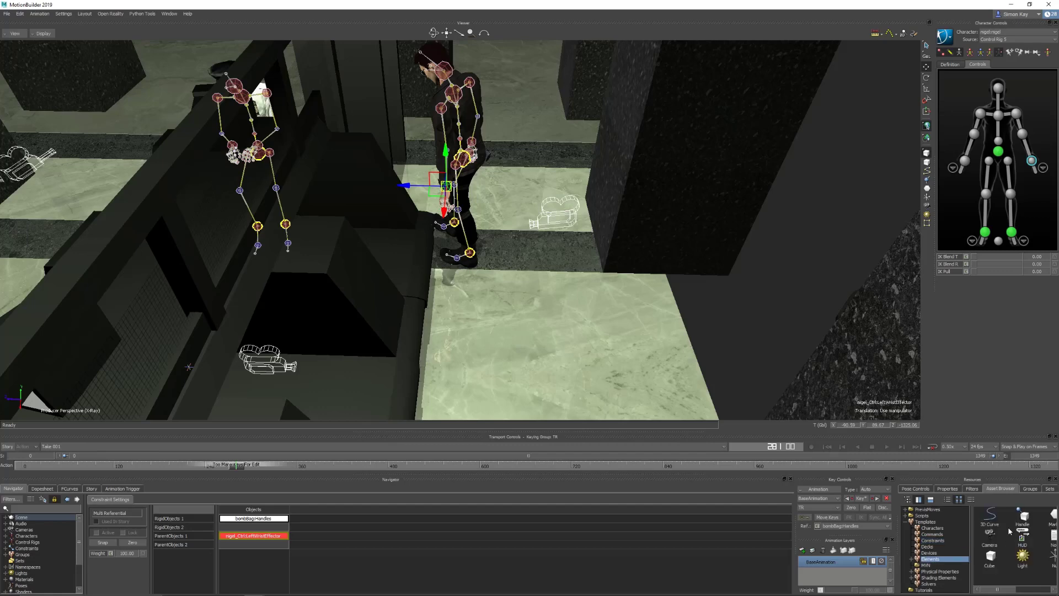
left_click(1054, 557)
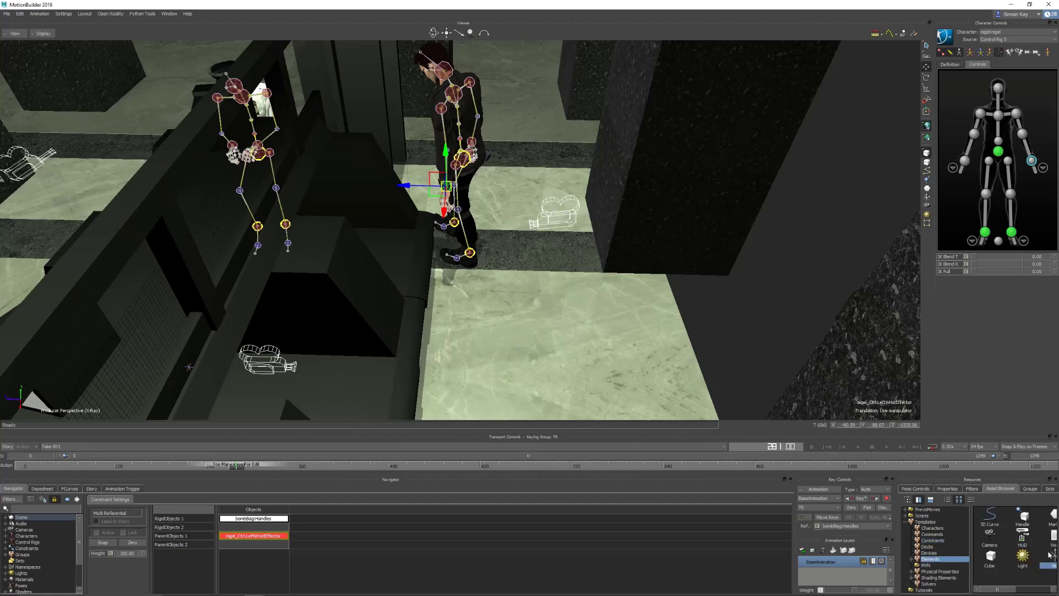
left_click(288, 231)
left_click(286, 225)
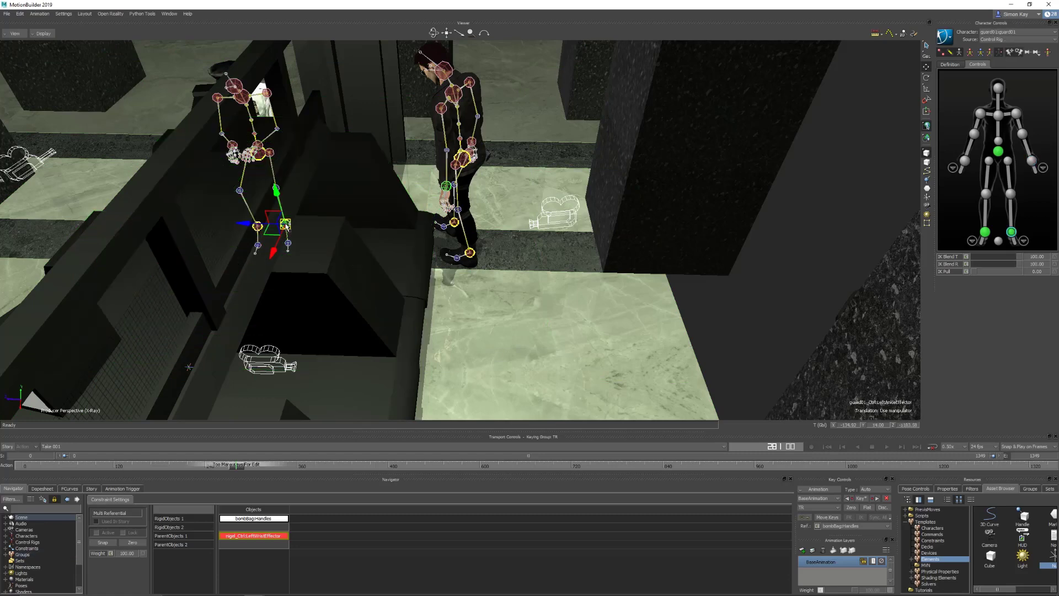
left_click(286, 225)
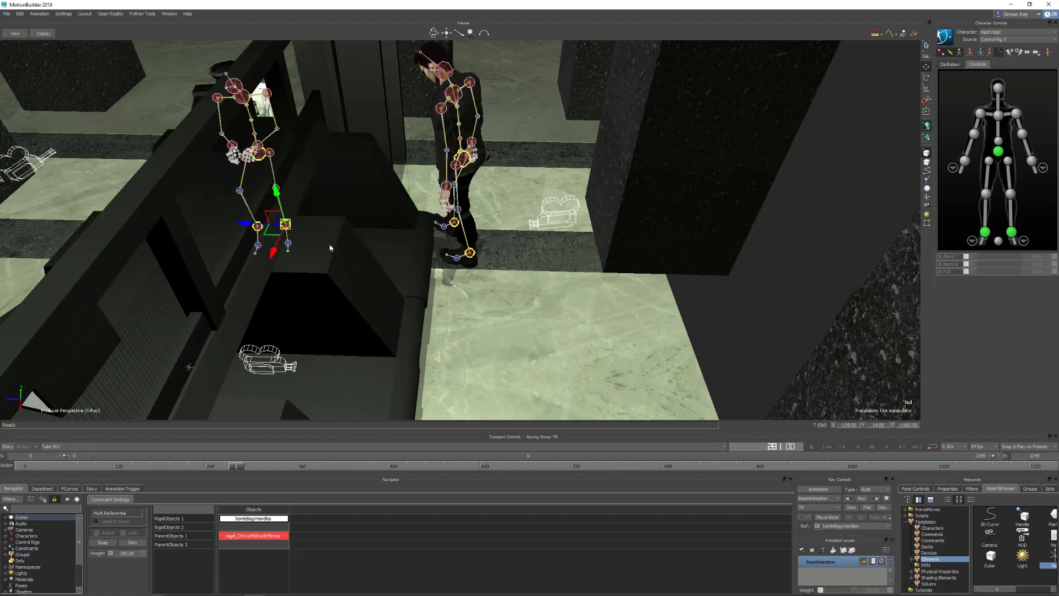
Step: Move the Null onto the edge of the conveyor belt beside the man, at a height of about 32
left_click_drag(269, 234, 695, 306)
left_click(441, 281)
key("ctrl+z")
key("f")
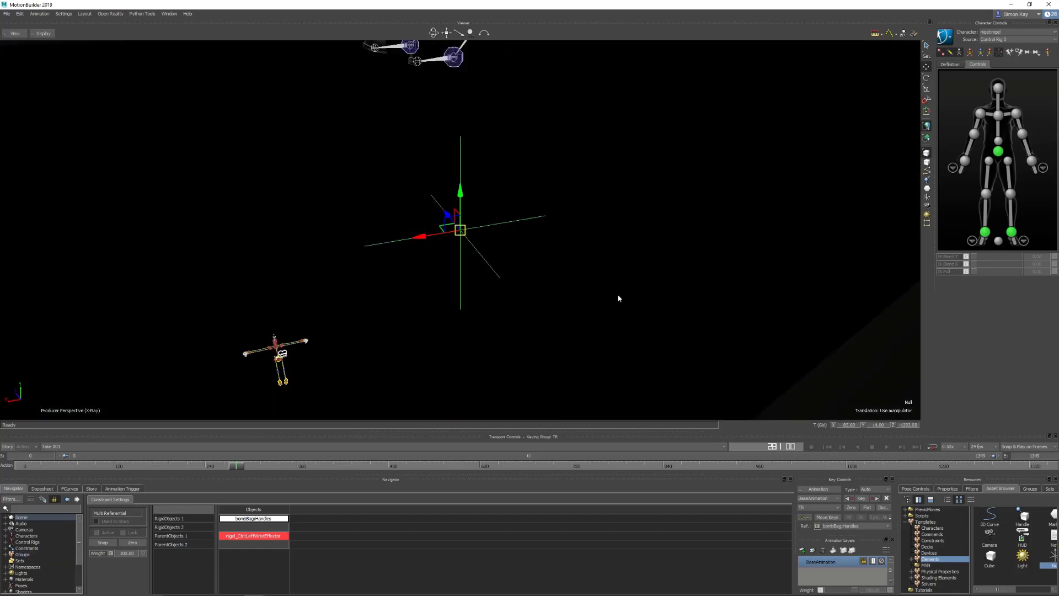
left_click_drag(618, 295, 574, 323, "ctrl")
left_click_drag(448, 226, 445, 86)
left_click_drag(518, 169, 516, 127, "ctrl")
mouse_move(486, 91)
left_mouse_down()
mouse_move(474, 91)
mouse_move(485, 94)
left_mouse_up()
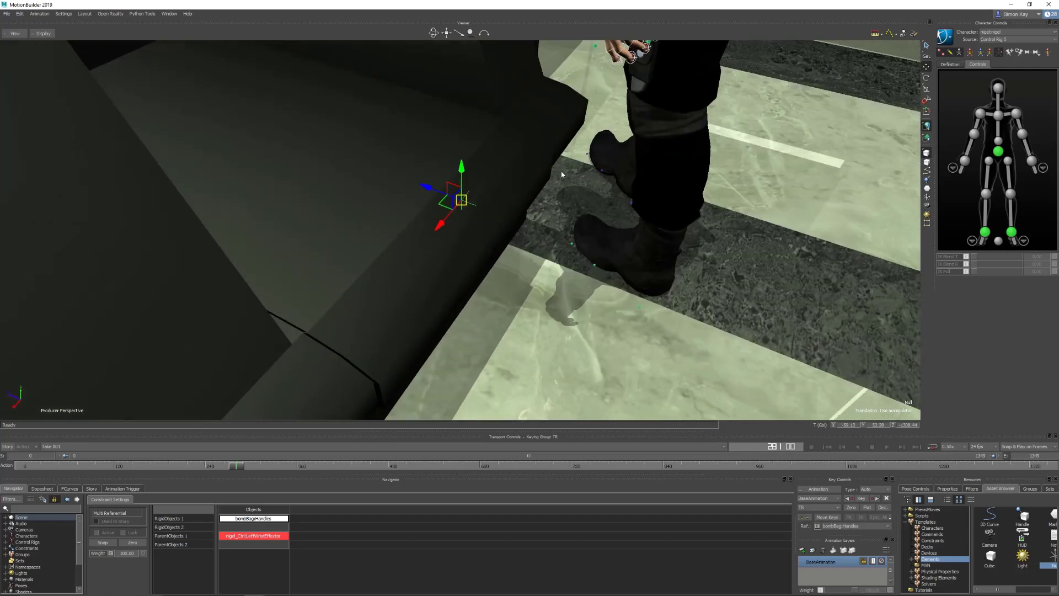
left_click_drag(426, 187, 410, 182)
left_click_drag(497, 232, 518, 190, "ctrl")
Step: Rename the Null in the scene hierarchy as converyorBelt
left_click(6, 517)
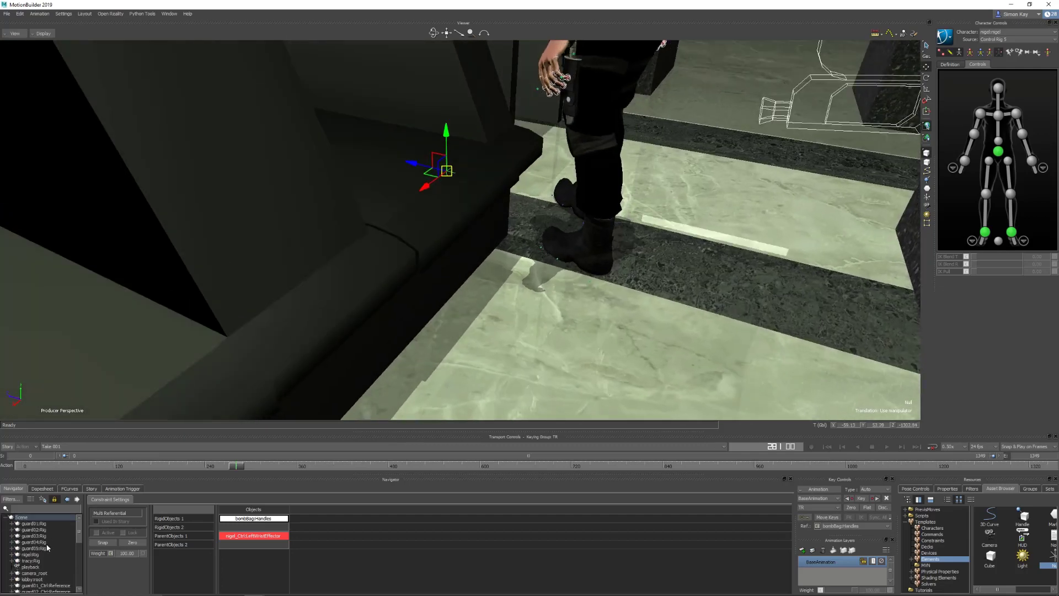
scroll(37, 557, "down", 3)
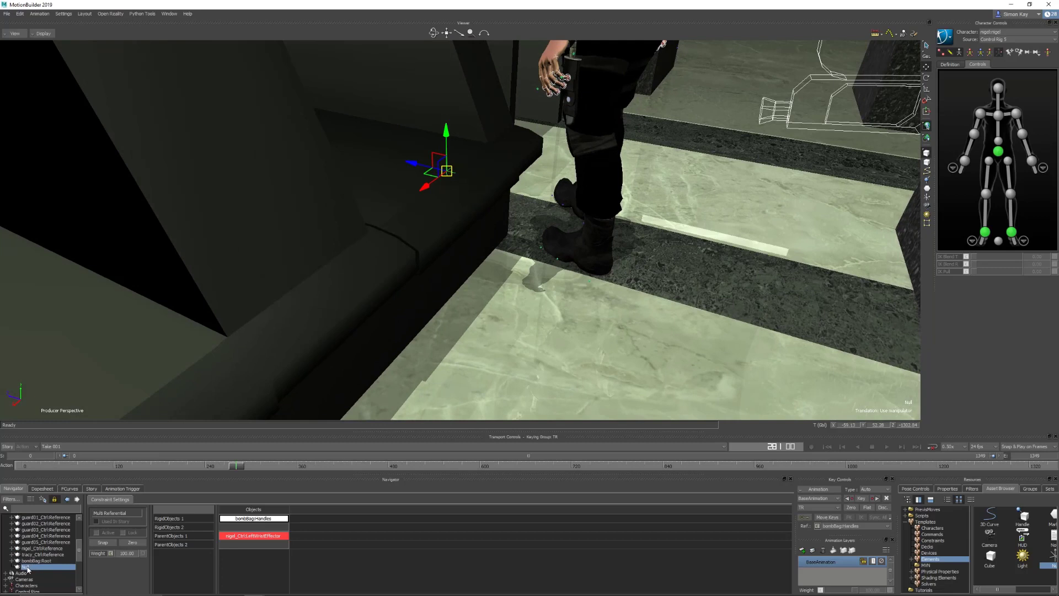
right_click(31, 569)
left_click(65, 531)
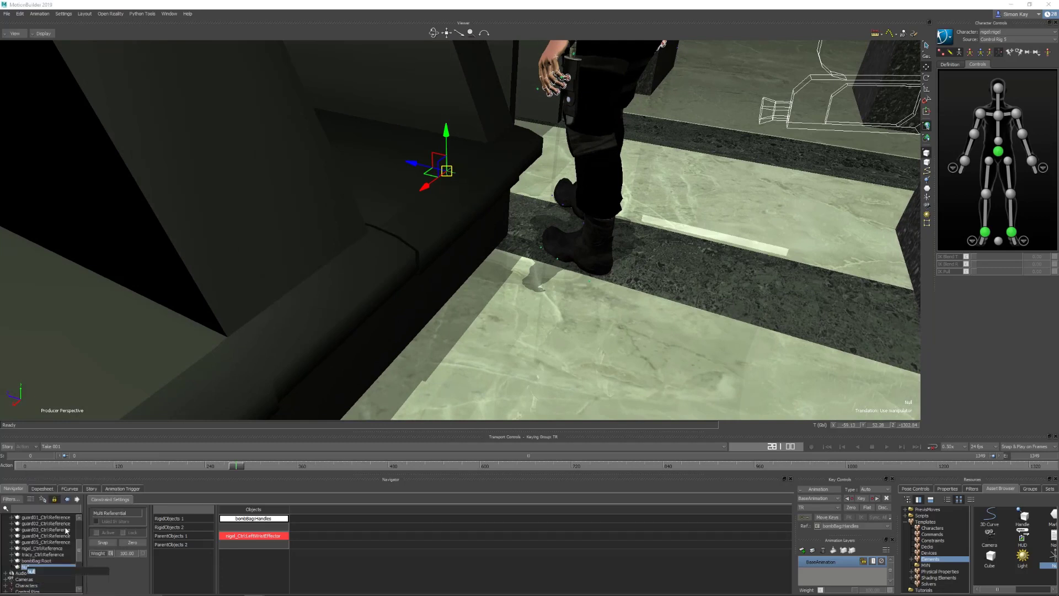
type("converyorBelt")
key("Return")
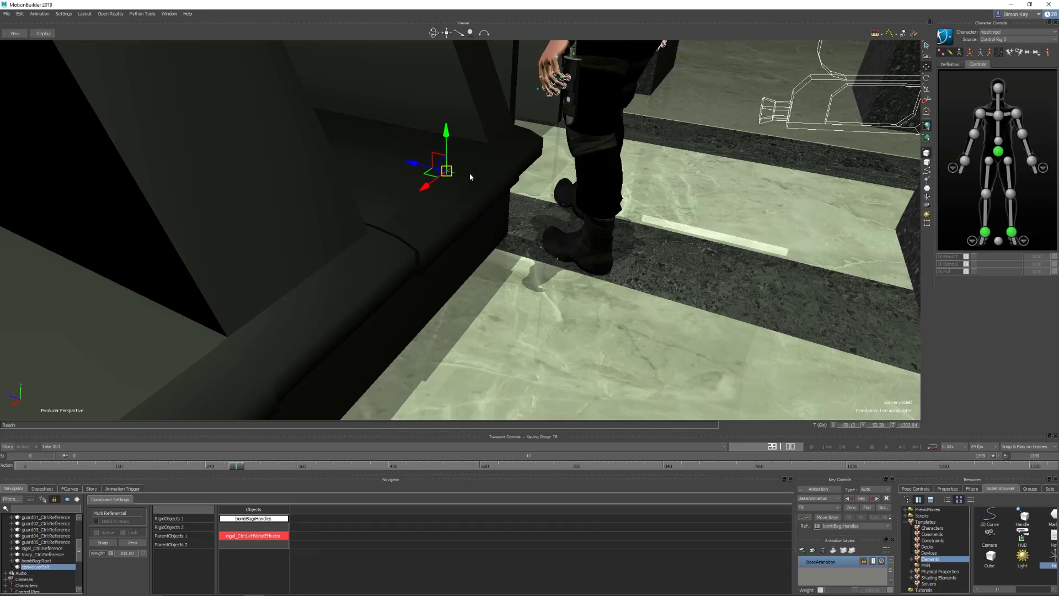
Step: Assign converyorBelt to the constraint's ParentObjects 2 slot and check the reference choices in the key controls
left_click_drag(475, 181, 262, 546, "alt")
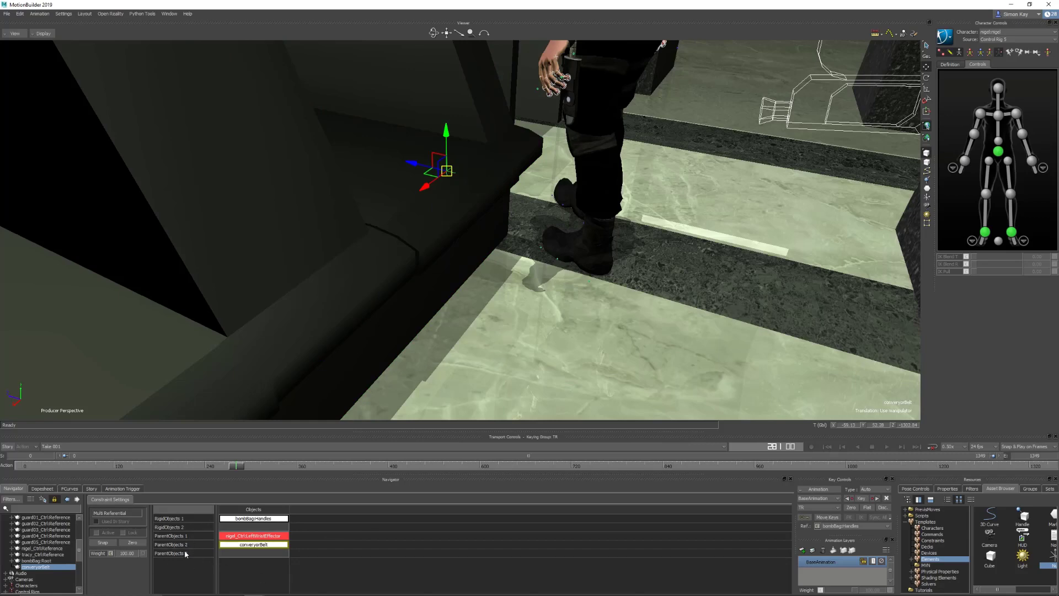
left_click_drag(535, 207, 611, 237, "ctrl")
middle_click_drag(611, 236, 612, 281)
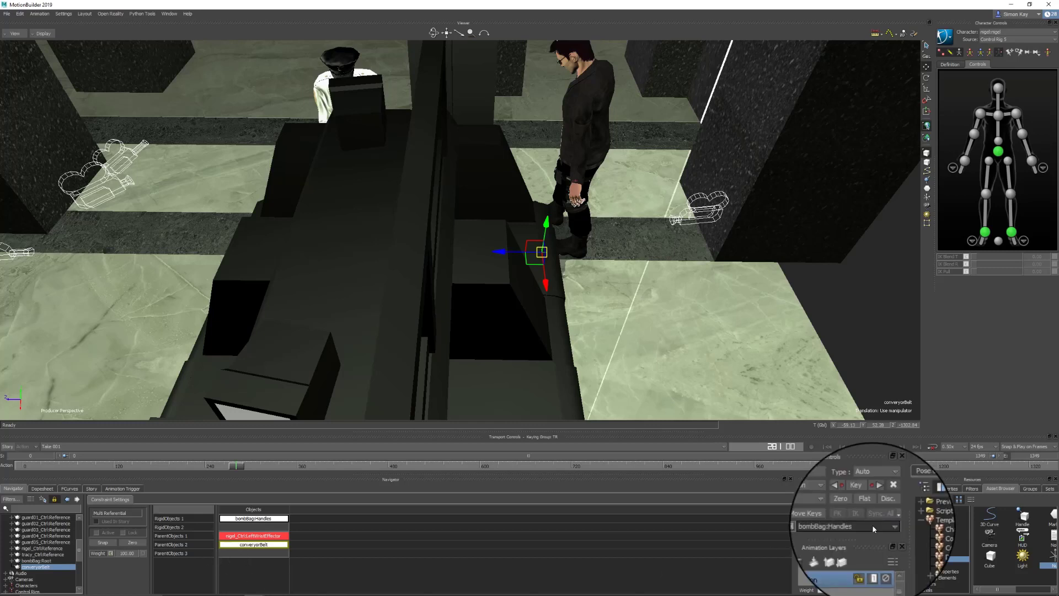
left_click(852, 528)
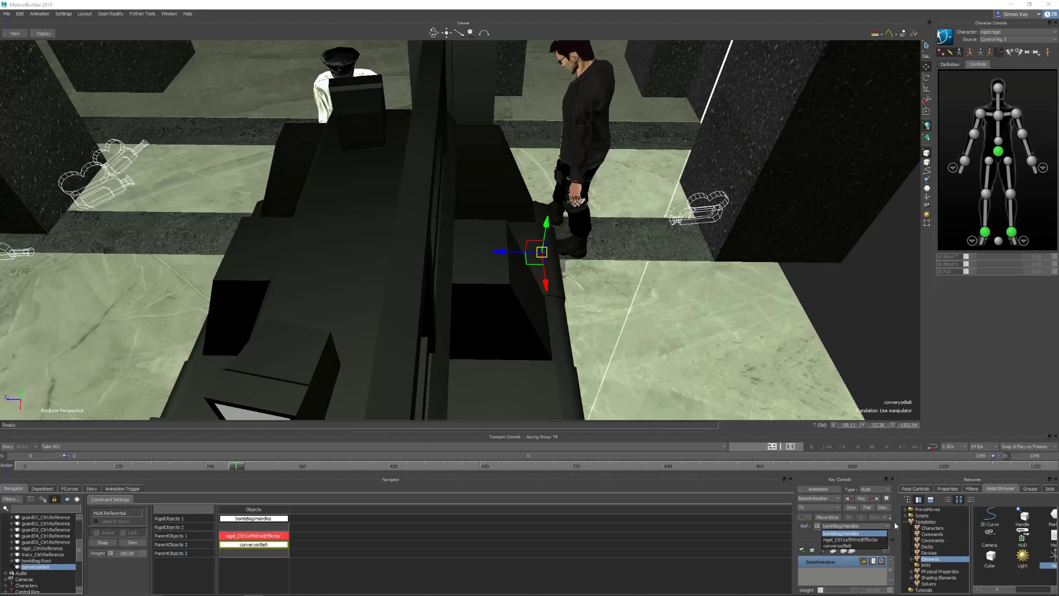
left_click(887, 519)
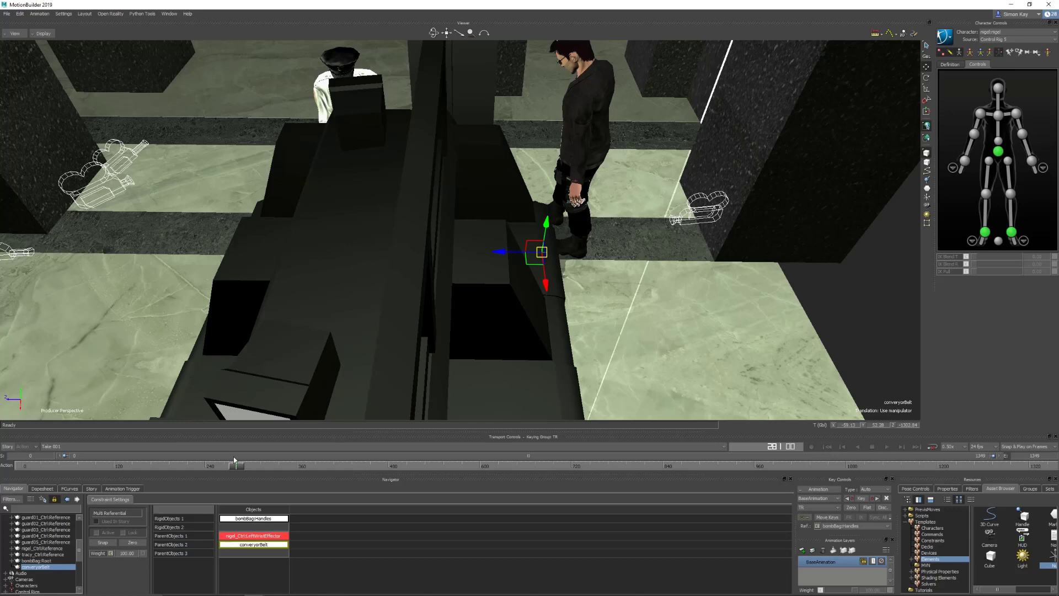
Step: Move the converyorBelt null along the conveyor to the far side of the scanner, at Z about -1132
left_click_drag(236, 467, 265, 468)
left_click_drag(497, 250, 248, 250)
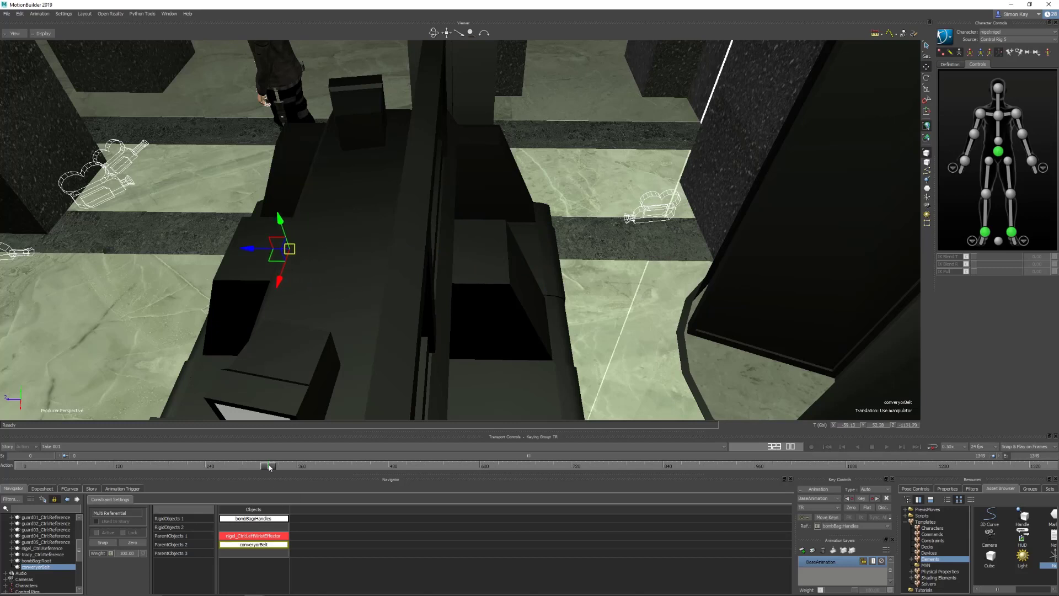
Step: Find the moment the woman in black stands at the conveyor's exit and assign her left wrist effector to the constraint's ParentObjects 3 slot
left_click_drag(269, 466, 819, 446)
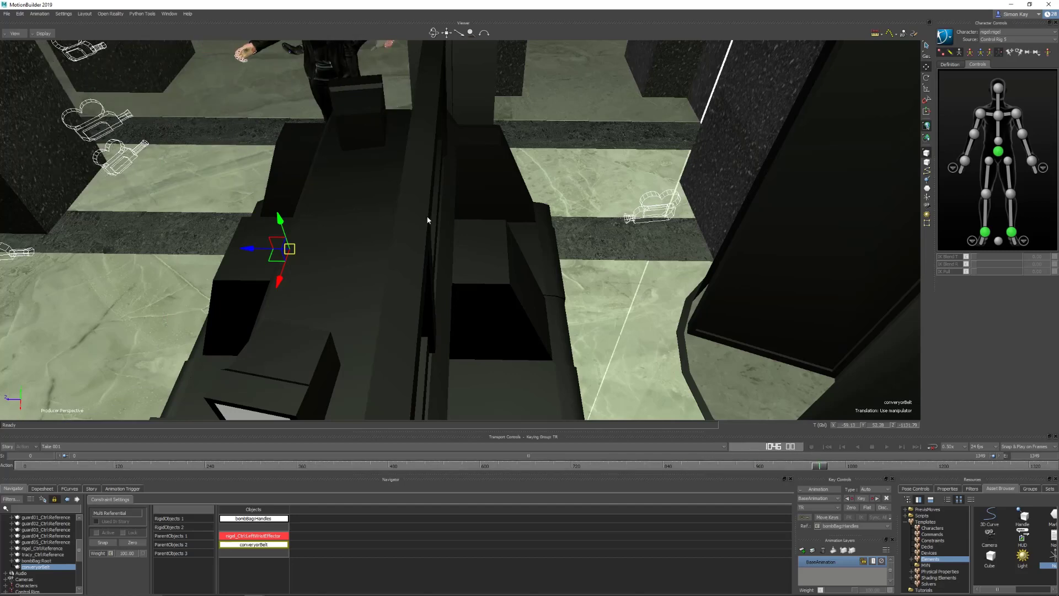
left_click_drag(428, 220, 457, 205, "alt")
middle_click_drag(457, 204, 486, 190)
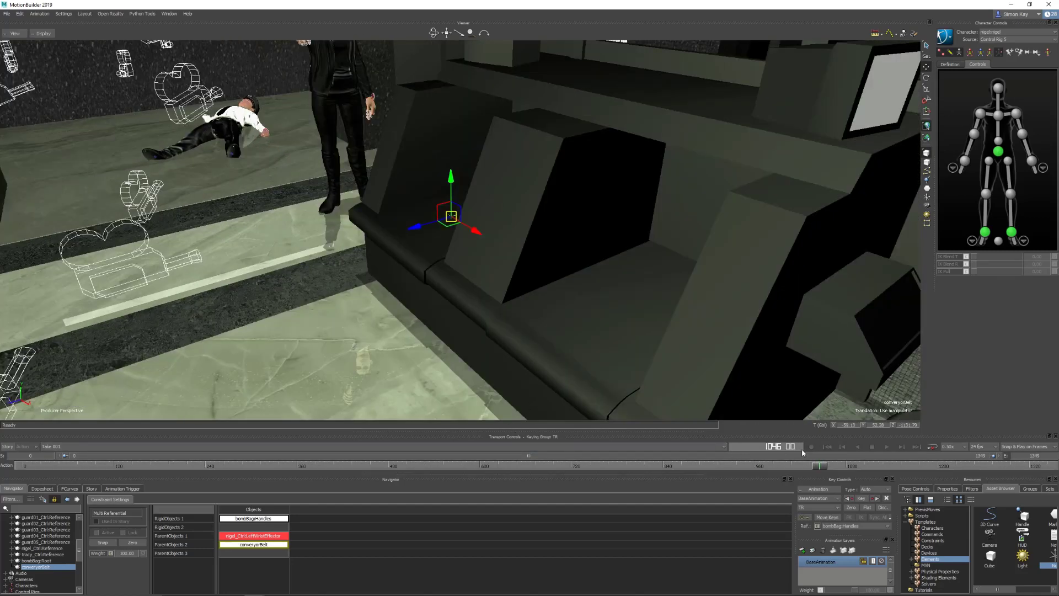
left_click(886, 445)
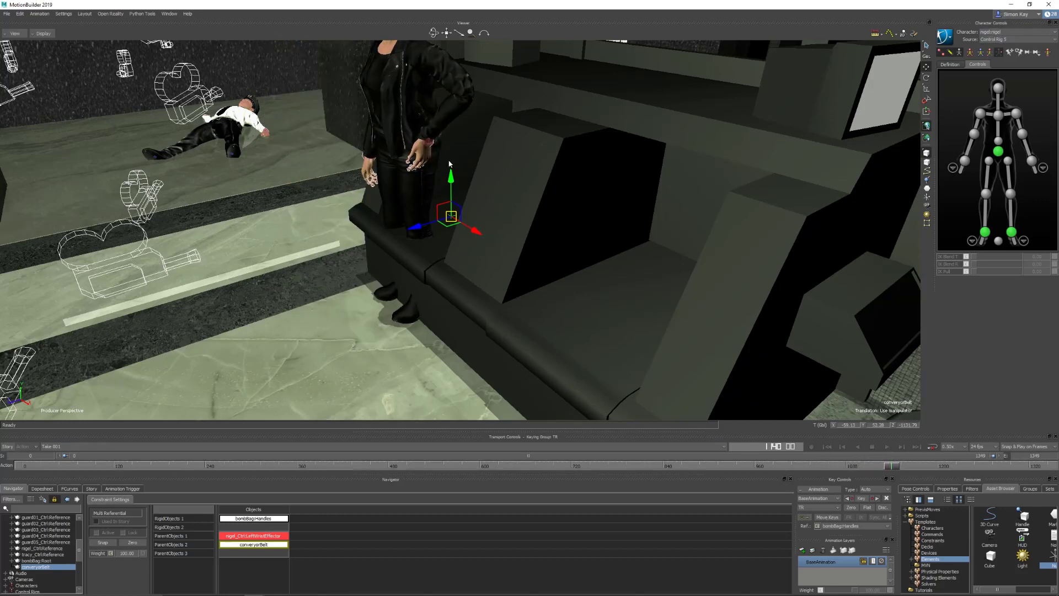
left_click(440, 175)
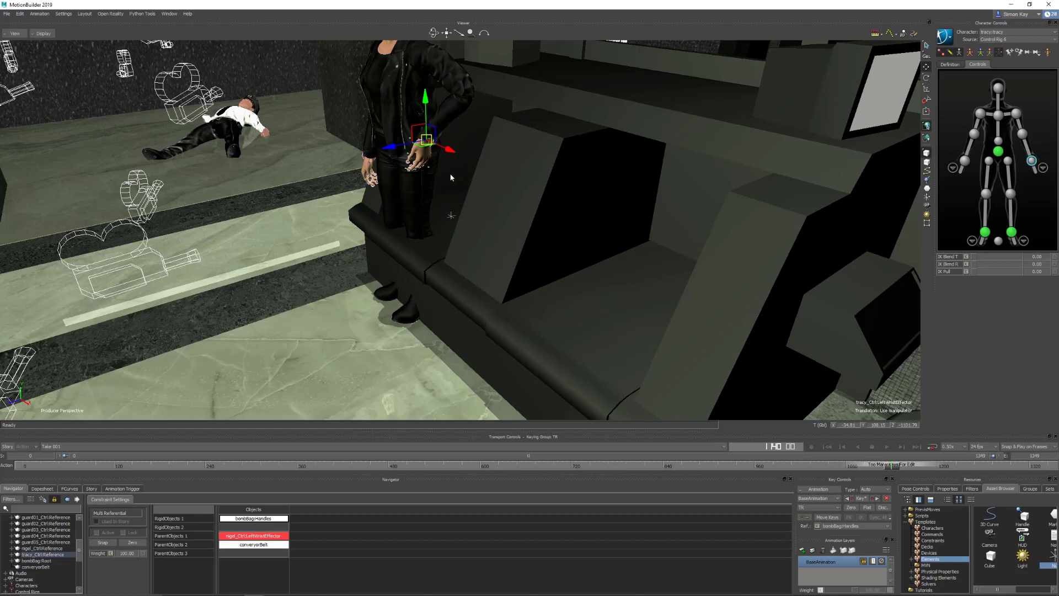
left_click_drag(389, 386, 246, 554, "alt")
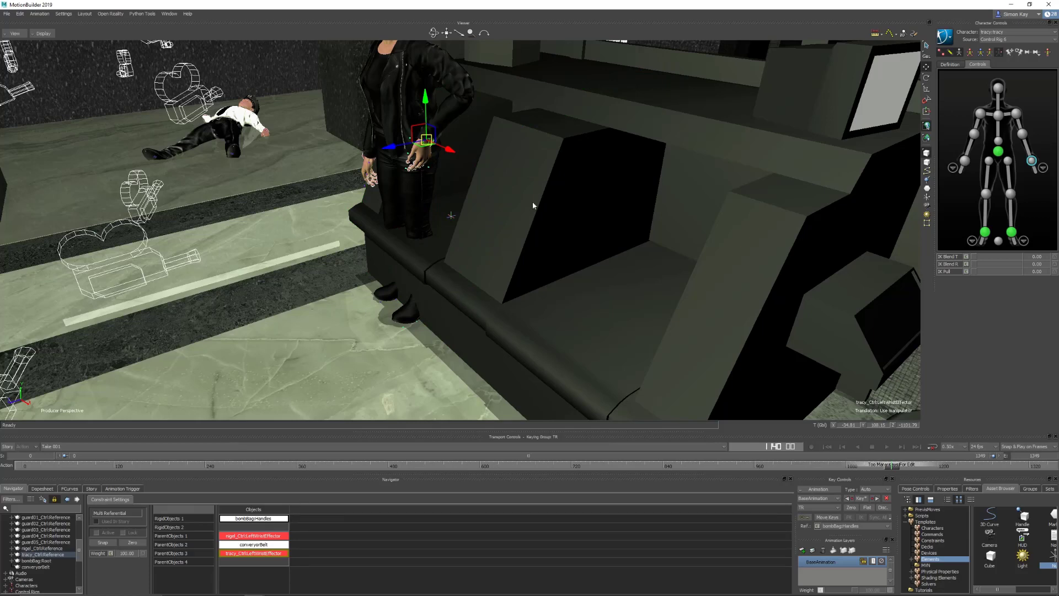
Step: Review the man's entrance and the woman's pickup along the timeline to check where the bag changes parents
left_click_drag(534, 206, 499, 290, "ctrl+shift")
left_click(170, 466)
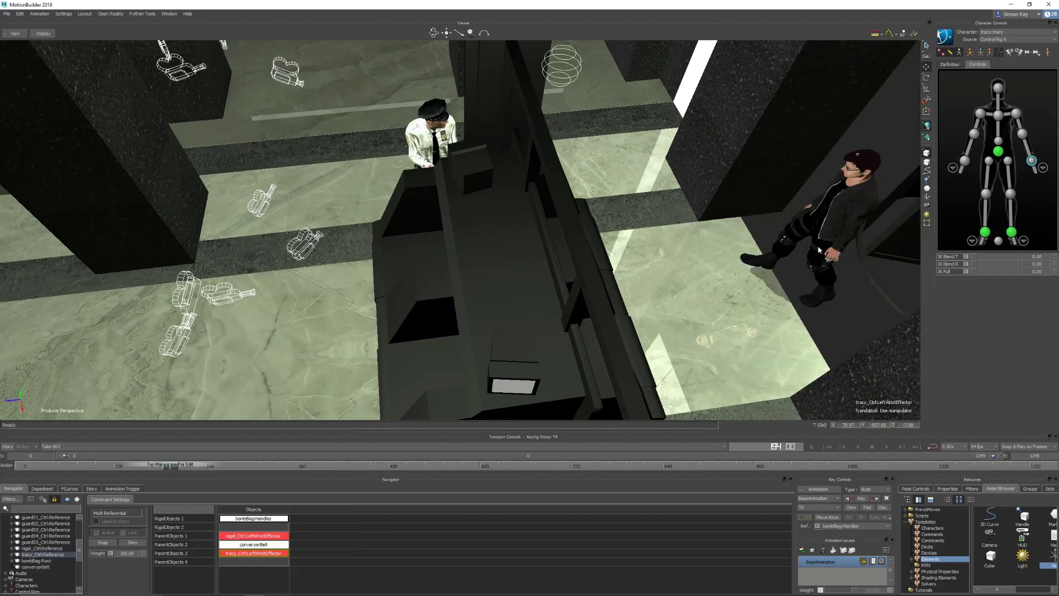
mouse_move(171, 471)
left_mouse_down()
mouse_move(246, 455)
mouse_move(889, 440)
left_mouse_up()
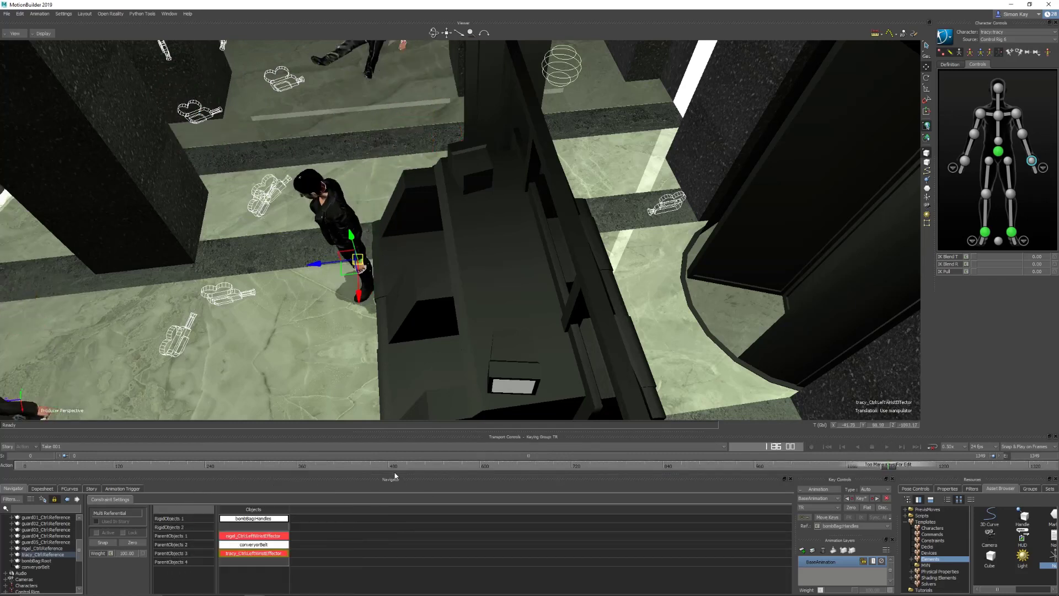
left_click_drag(284, 326, 449, 301, "shift")
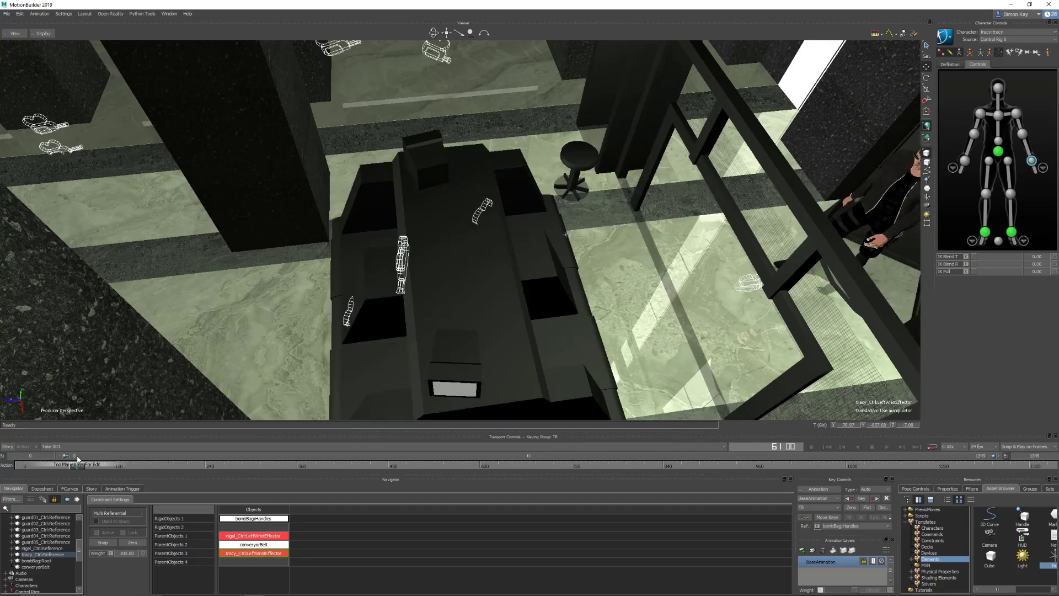
Step: Return to the start of the take and activate the Multi-Referential constraint with Snap
left_click_drag(78, 459, 17, 462)
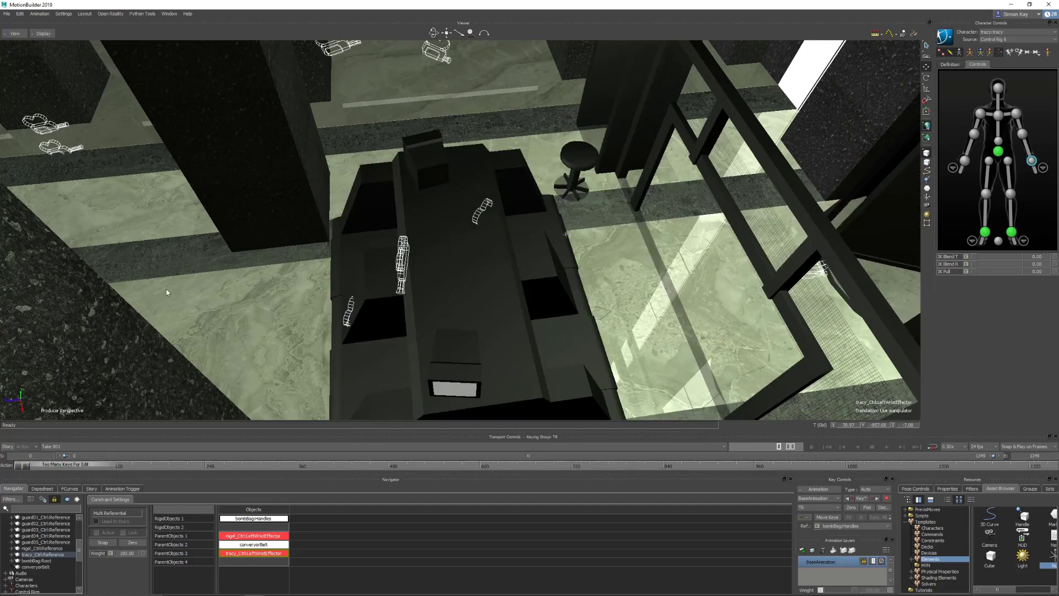
left_click(101, 545)
Step: Select bombBag:Handles inside the bombBag:all group and frame the bag from a front three-quarter angle
left_click(1029, 489)
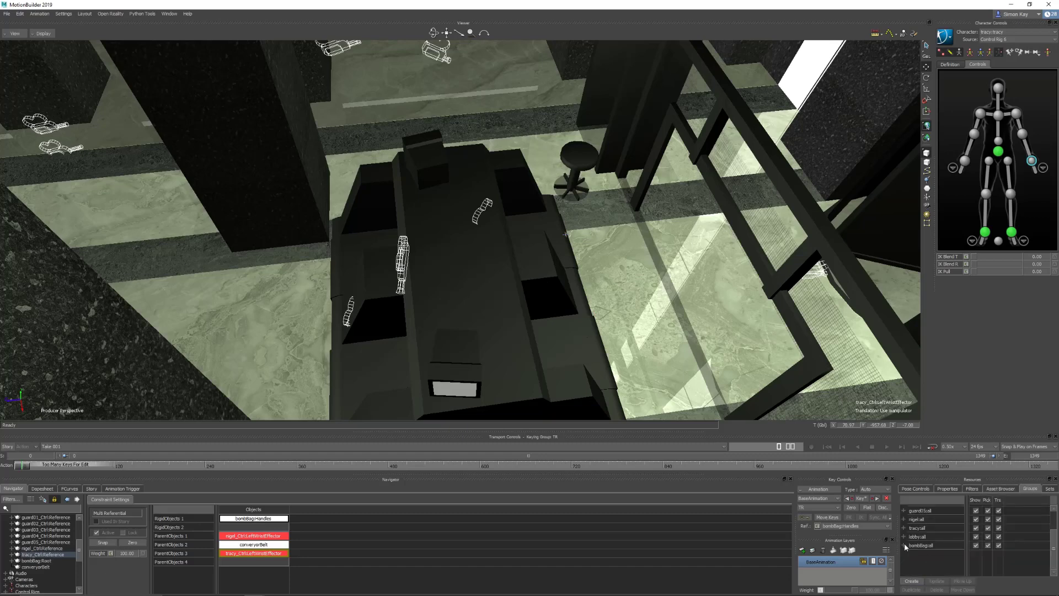
left_click(905, 544)
left_click(939, 562)
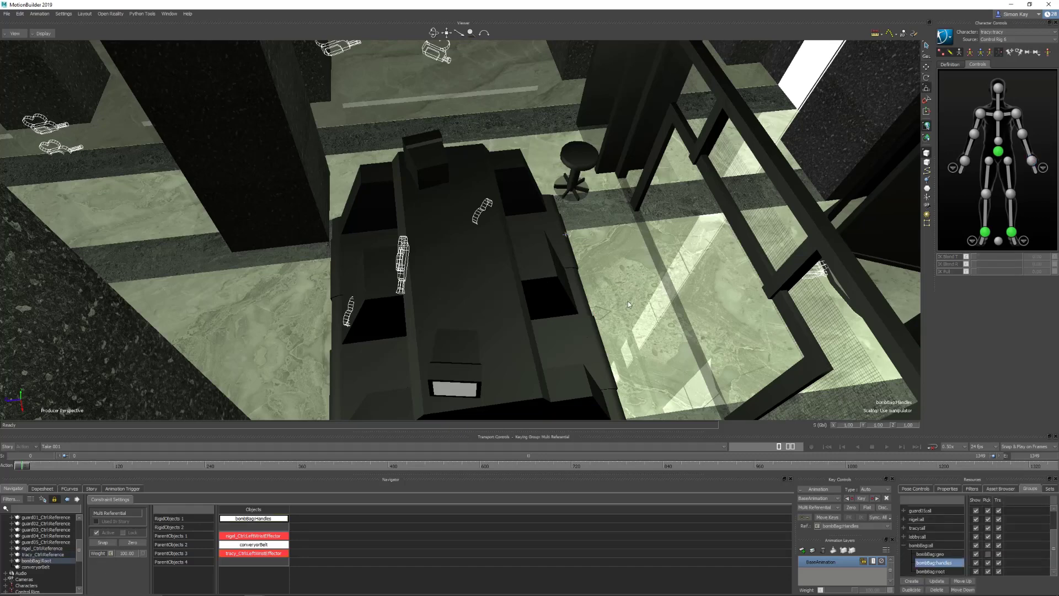
key("f")
left_click_drag(578, 292, 681, 213, "ctrl+shift")
left_click_drag(526, 316, 512, 292, "ctrl")
left_click_drag(594, 256, 514, 272, "ctrl+shift")
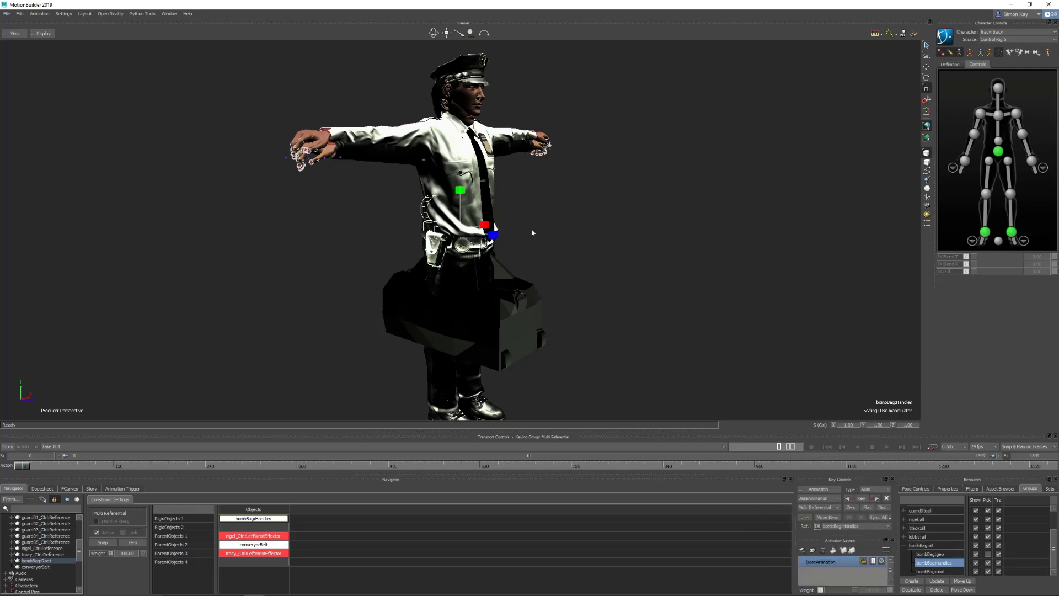
Step: Try moving the bag away from the guard by its handles with the Translate tool, and undo the move
key("t")
left_click_drag(477, 227, 585, 205)
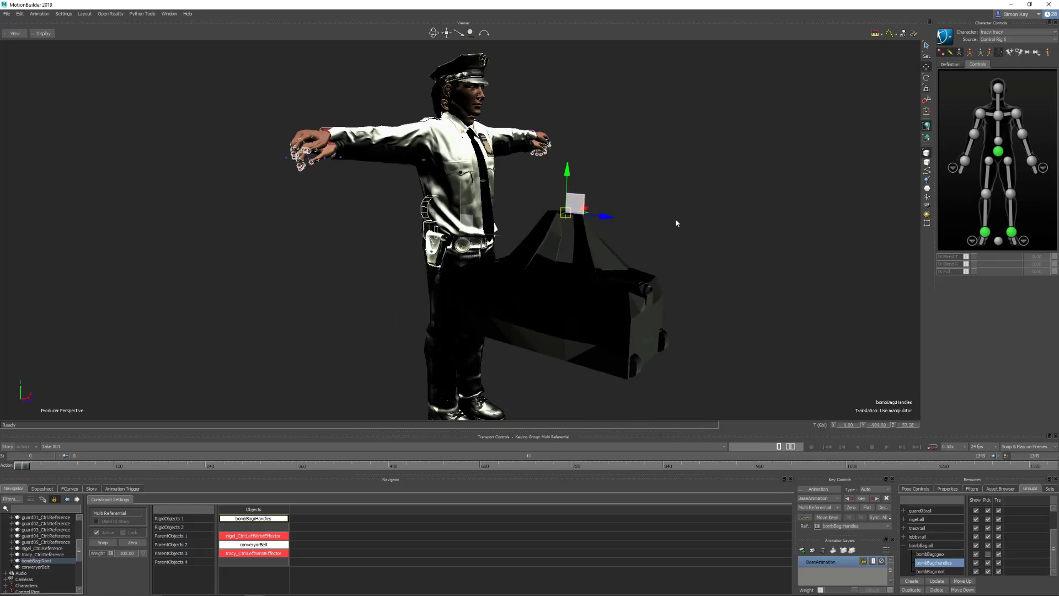
key("ctrl+z")
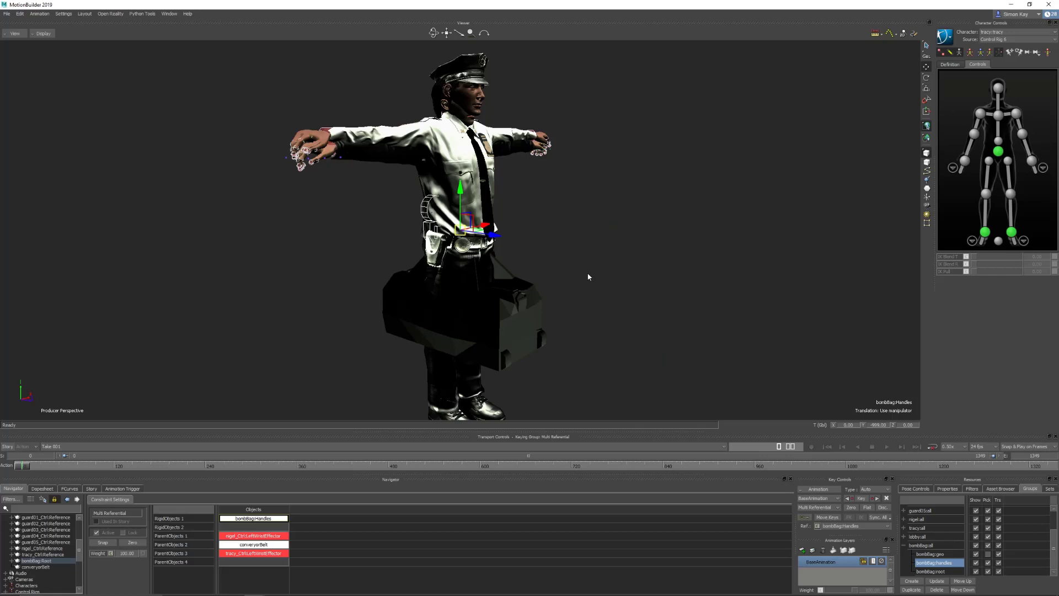
Step: Look through the Camera Switcher, find the cut to Camera 2 and start the visible timeline range at frame 158
key("ctrl+e")
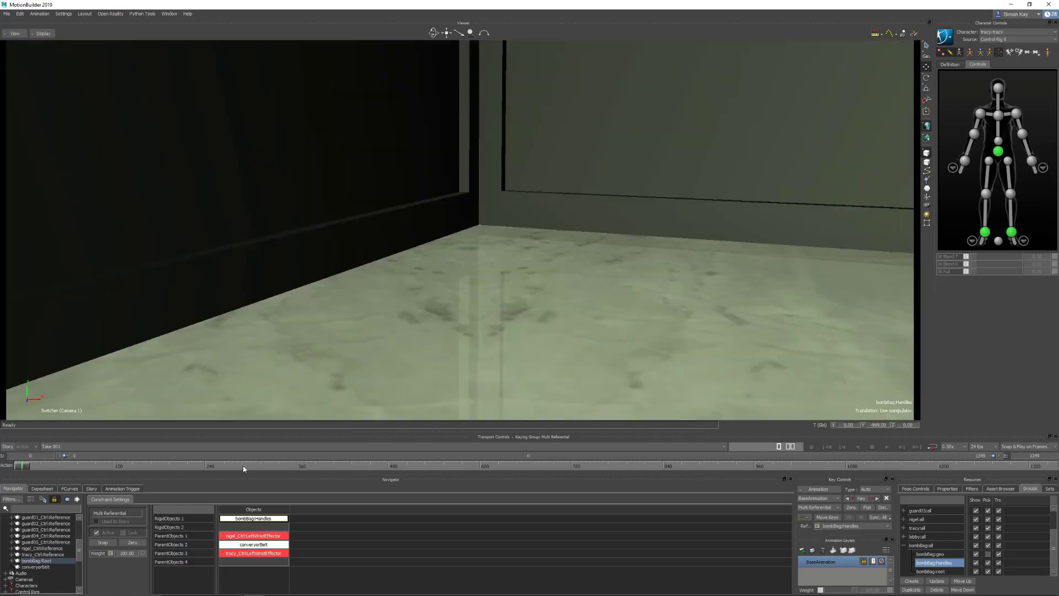
left_click_drag(244, 468, 141, 469)
left_click(899, 450)
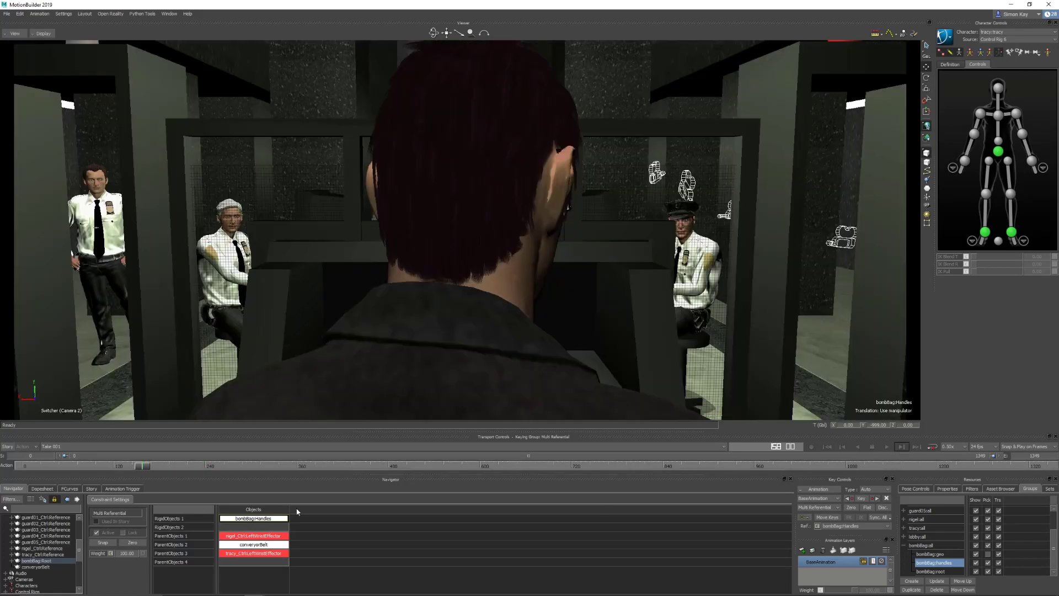
double_click(74, 458)
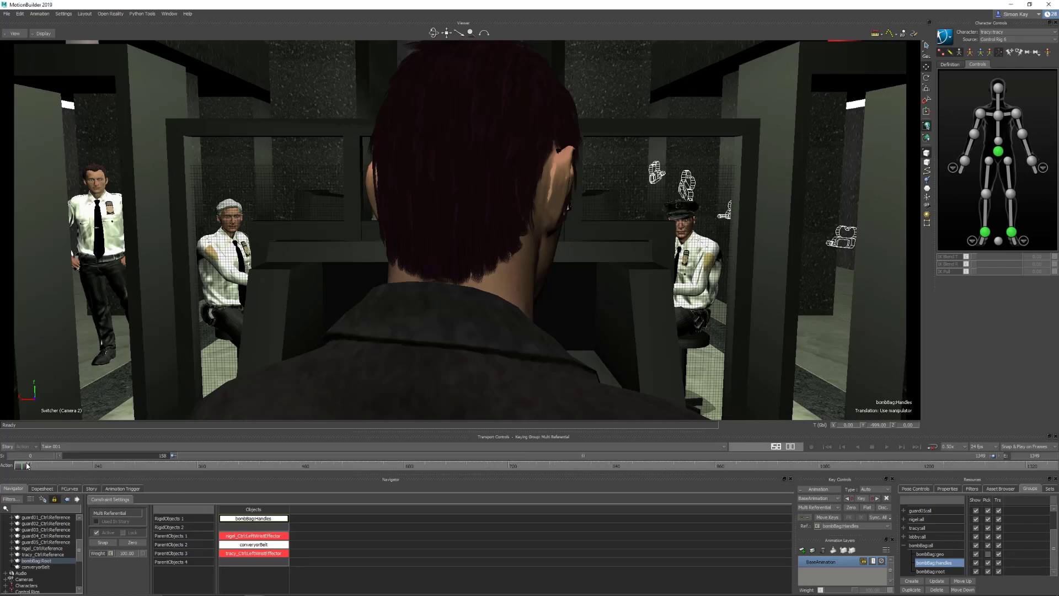
Step: Check the extent of the Camera 2 shot and set the visible timeline range to end at frame 300
left_click_drag(26, 465, 153, 479)
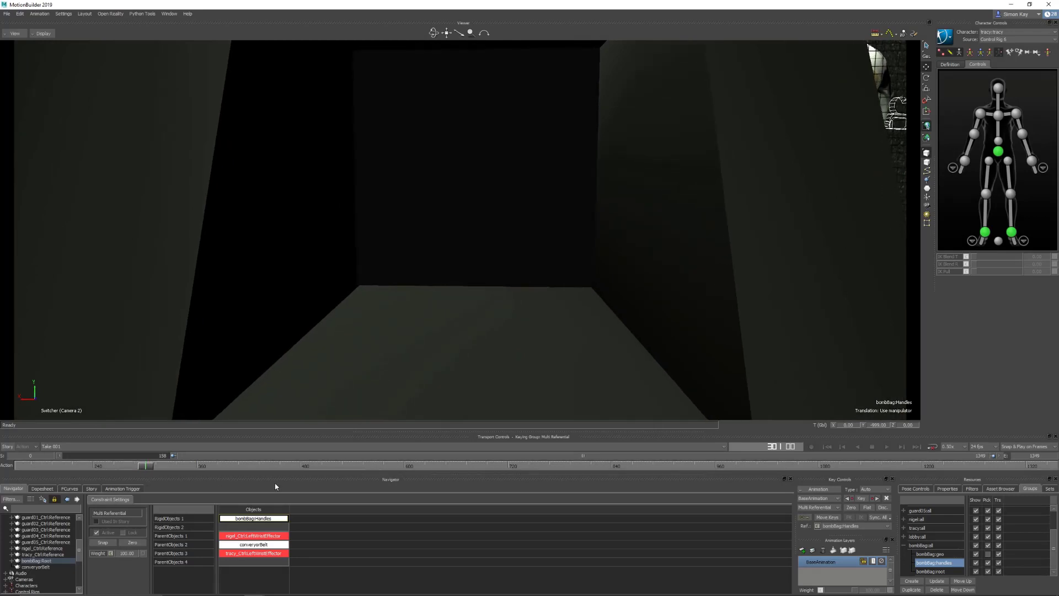
double_click(982, 456)
type("300")
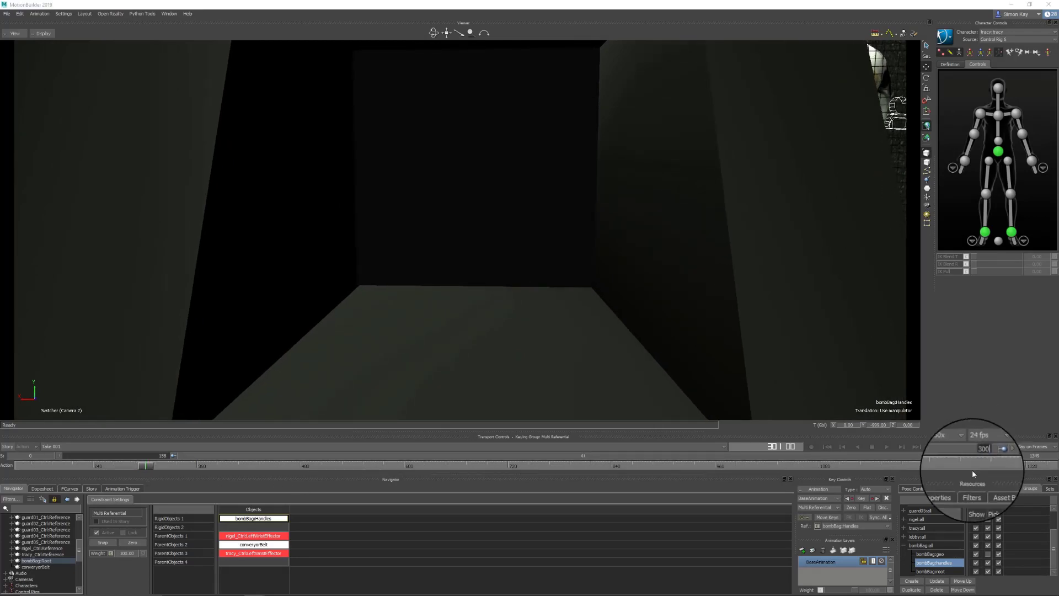
key("Return")
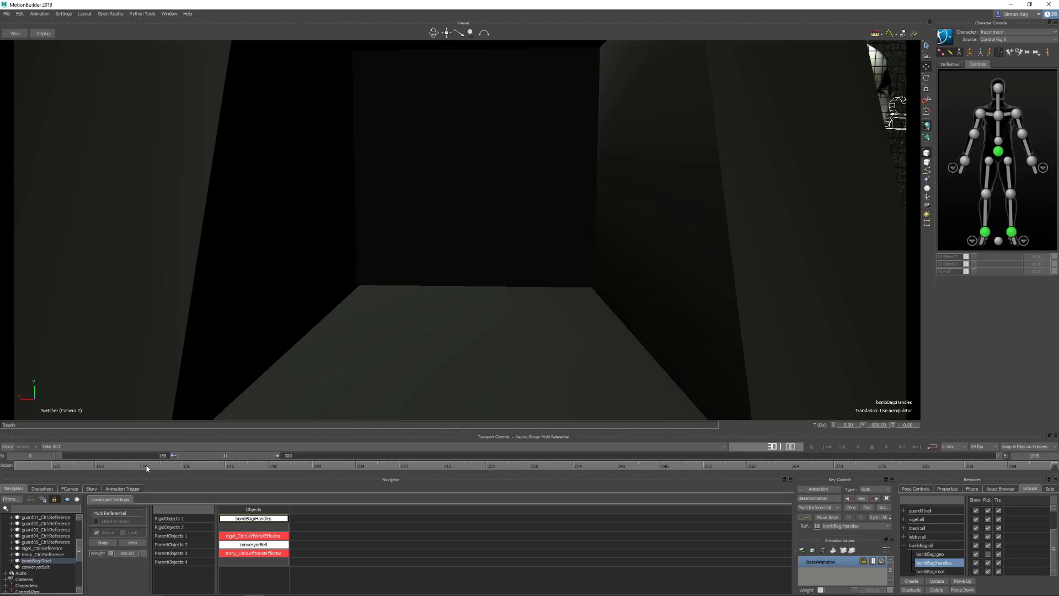
Step: Return to the shot's first frame in the perspective view and select and frame the man in black's left wrist effector
mouse_move(146, 464)
left_mouse_down()
mouse_move(18, 469)
mouse_move(782, 459)
mouse_move(20, 467)
left_mouse_up()
key("ctrl+e")
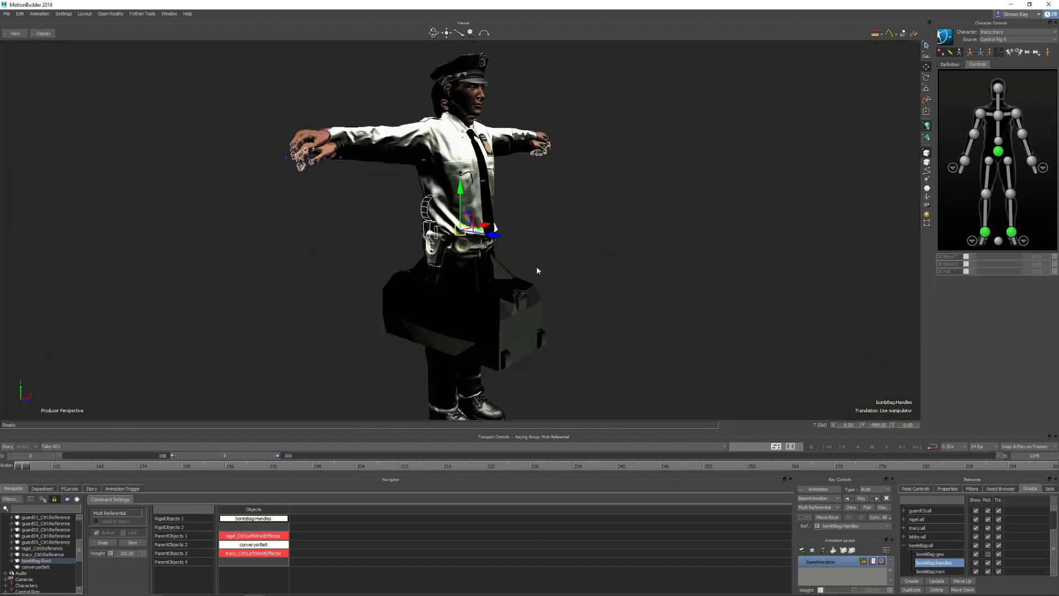
left_click(1005, 32)
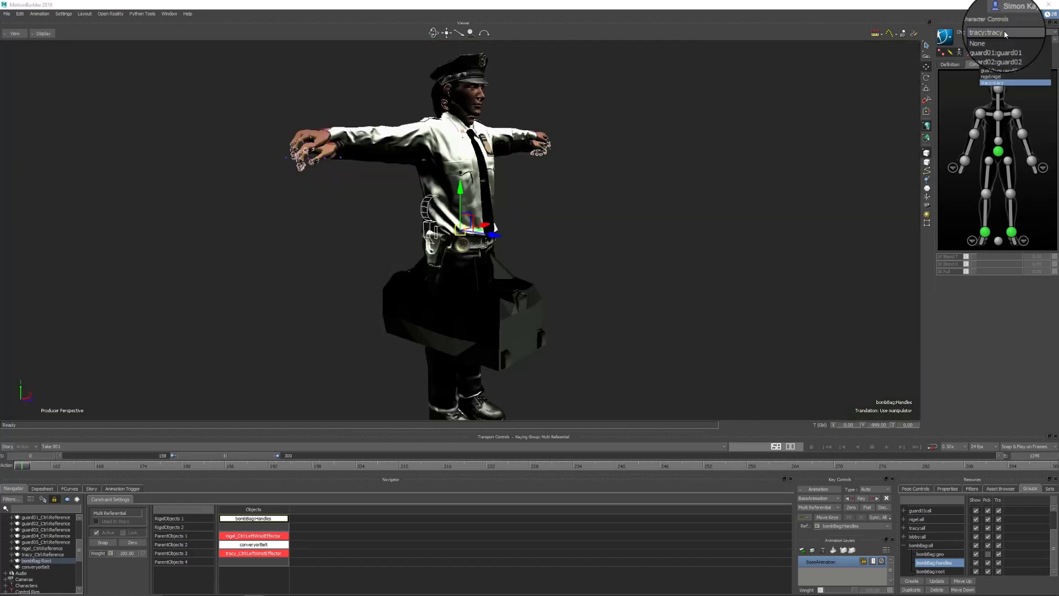
left_click(998, 81)
left_click(1031, 162)
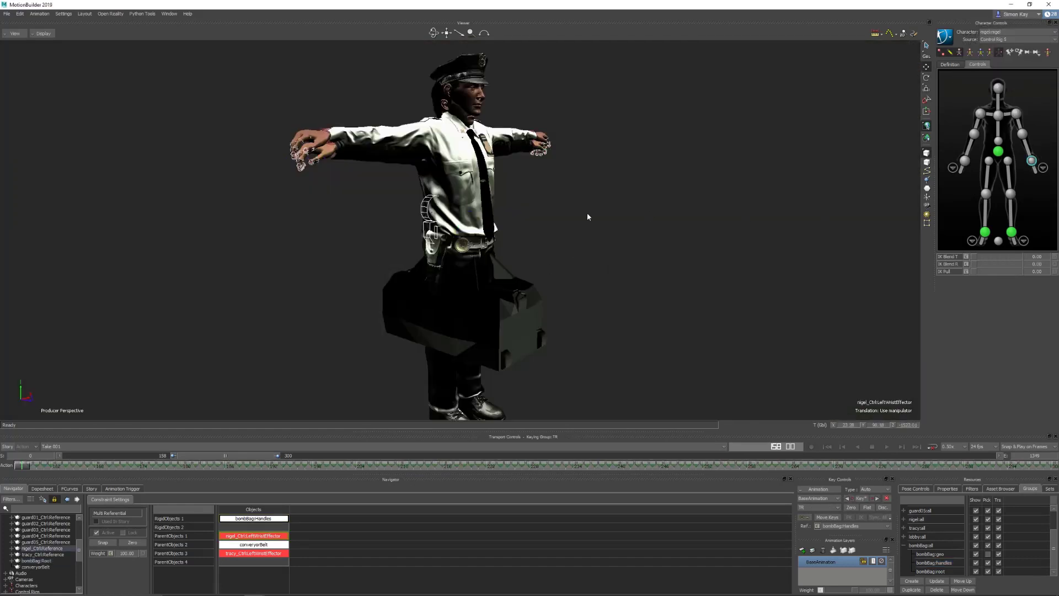
key("f")
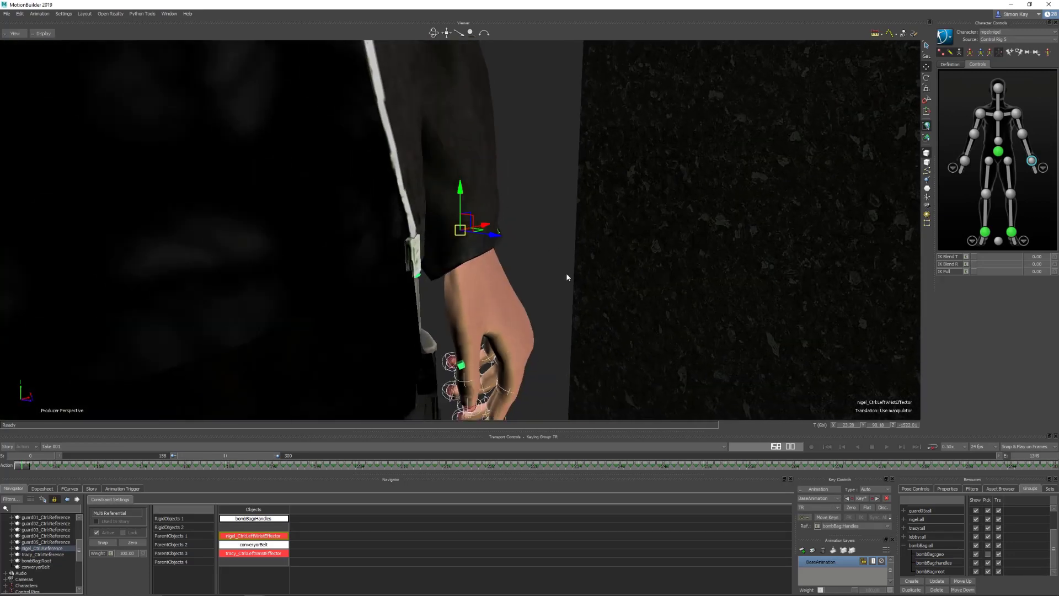
left_click_drag(567, 278, 531, 308, "ctrl")
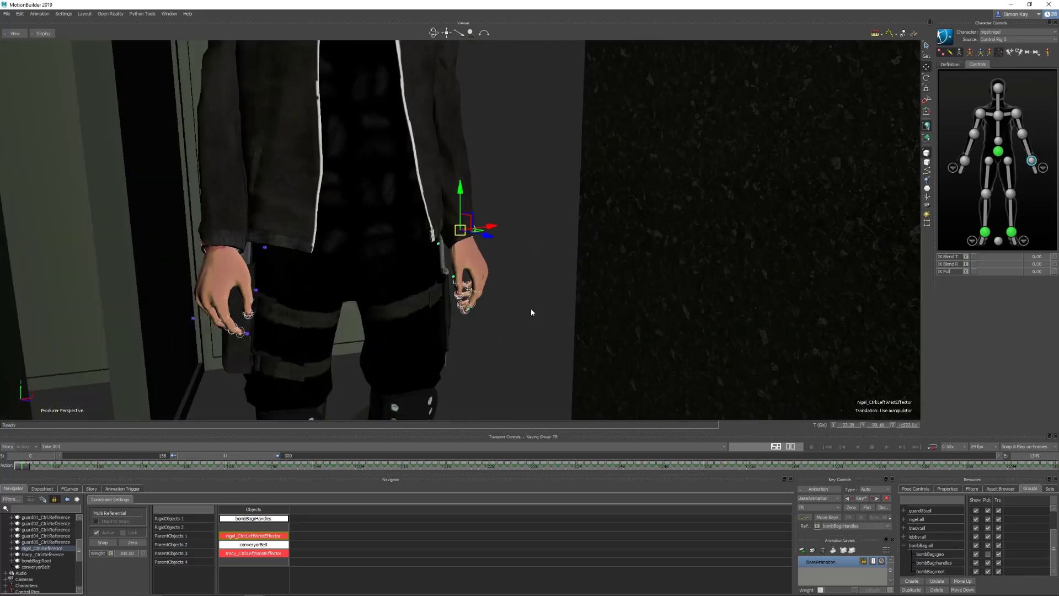
Step: Add a new animation layer above BaseAnimation, compare it with the base layer's keys, and make AnimLayer1 active
left_click(802, 550)
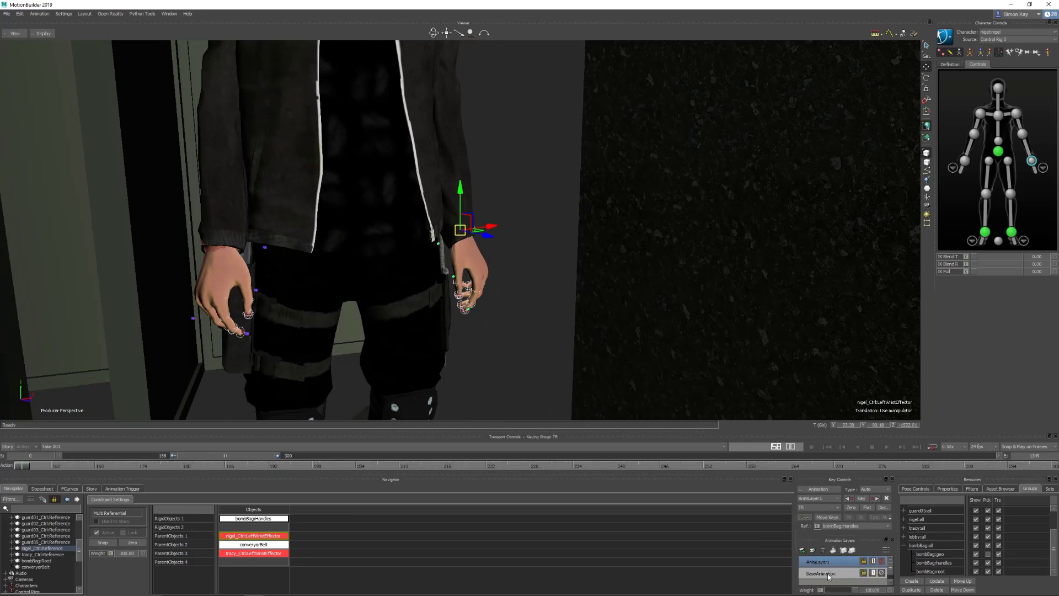
left_click(827, 573)
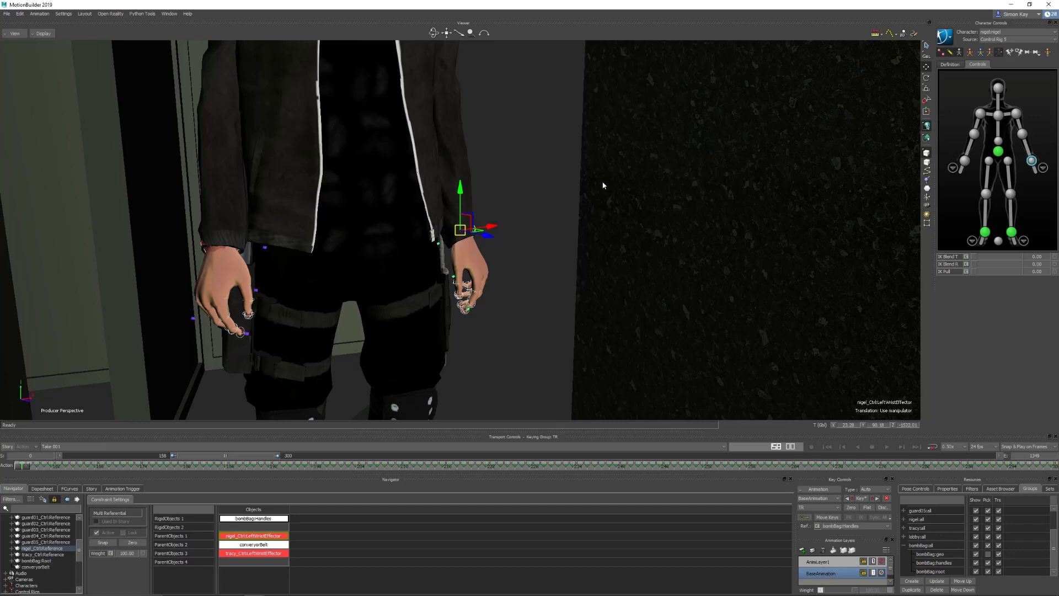
left_click_drag(603, 183, 514, 279, "ctrl")
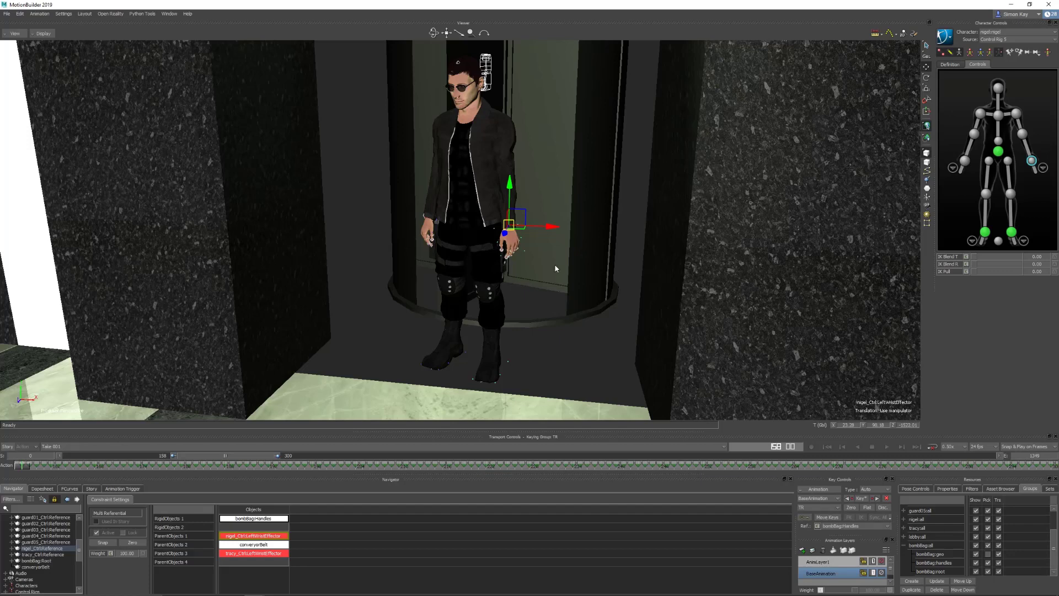
left_click_drag(555, 265, 602, 313, "ctrl+shift")
left_click(819, 563)
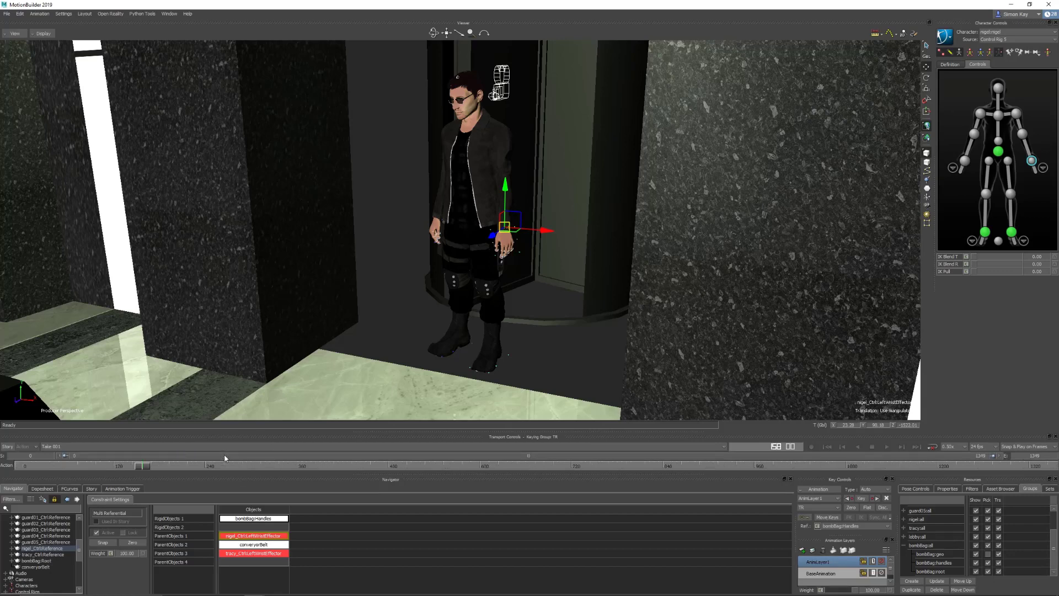
Step: Go one frame before the cut and key bombBag:Handles on AnimLayer1 with the Multi-Referential keying group
left_click(843, 447)
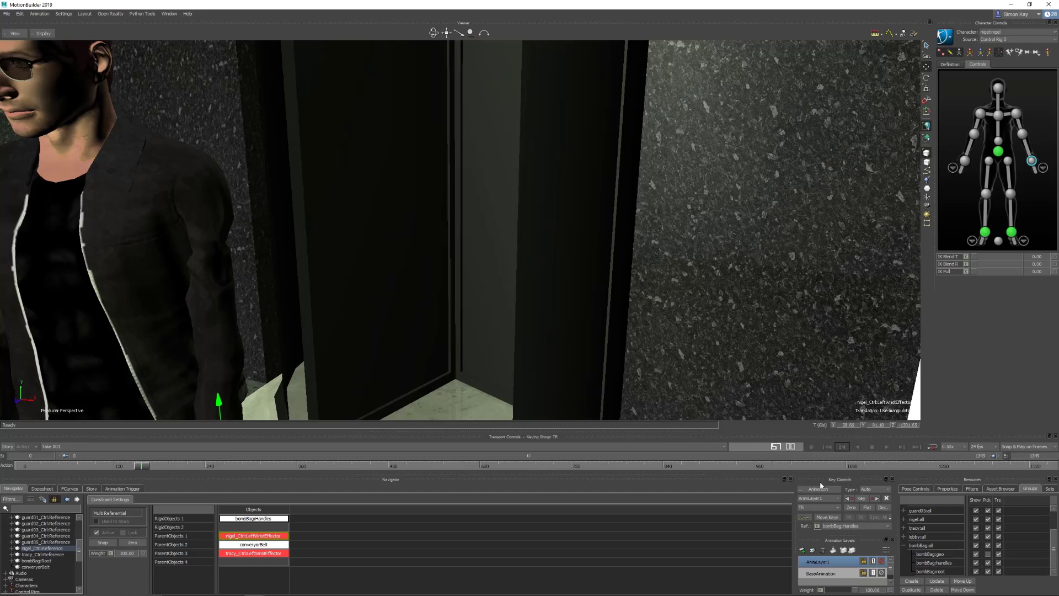
left_click(494, 259)
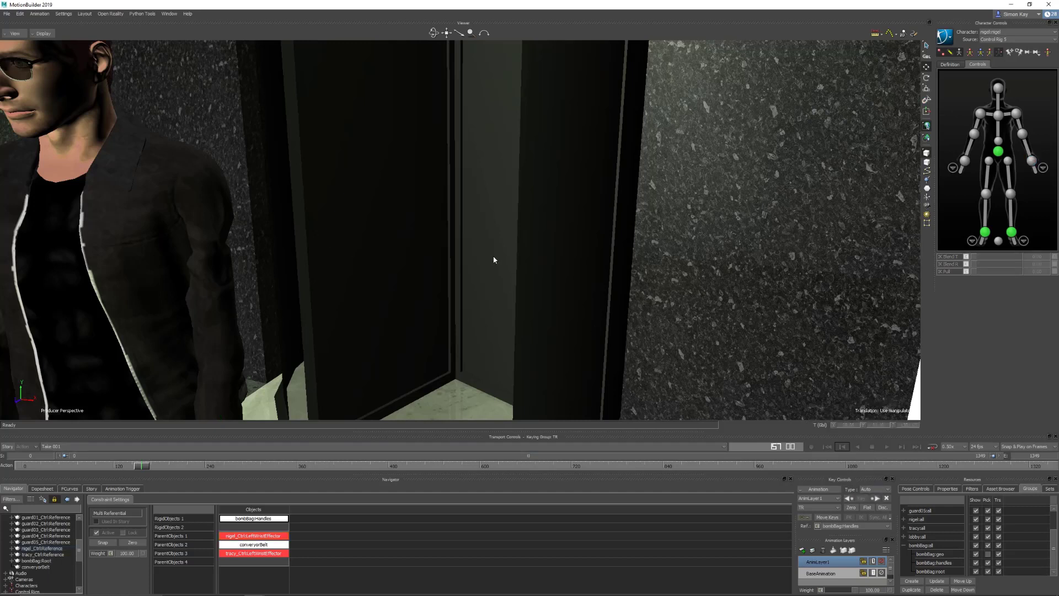
left_click(944, 564)
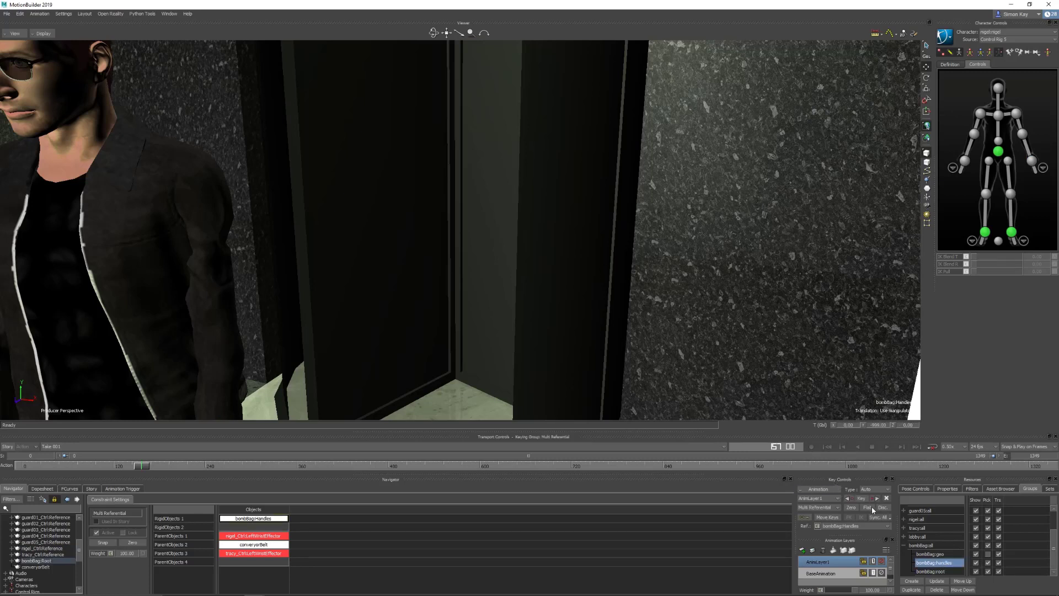
left_click(861, 498)
Step: Go forward one frame and align bombBag:Handles to the man in black's left wrist effector in translation and rotation
left_click(902, 448)
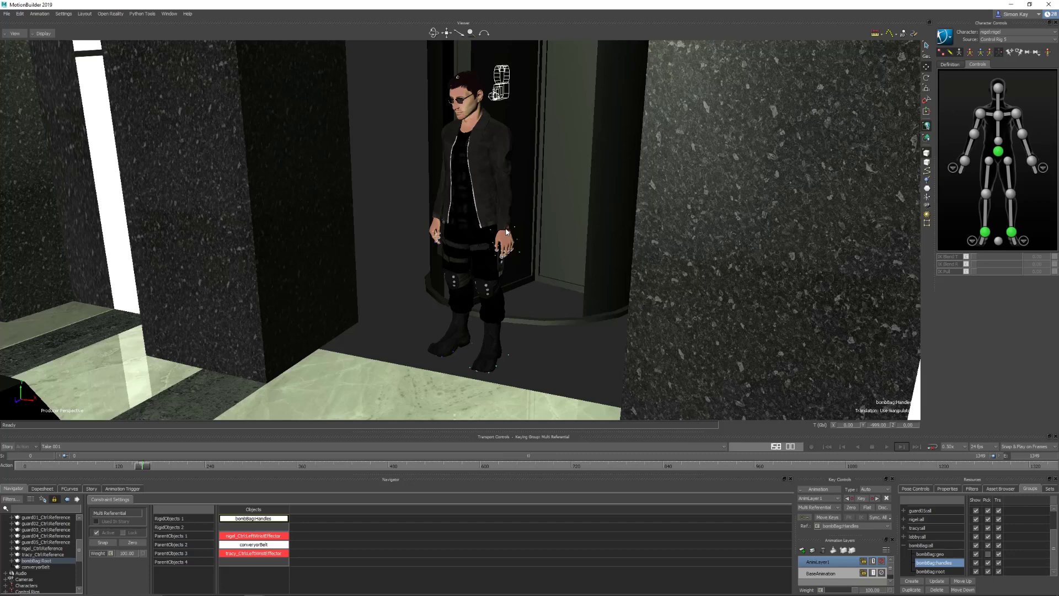
key("ctrl+x")
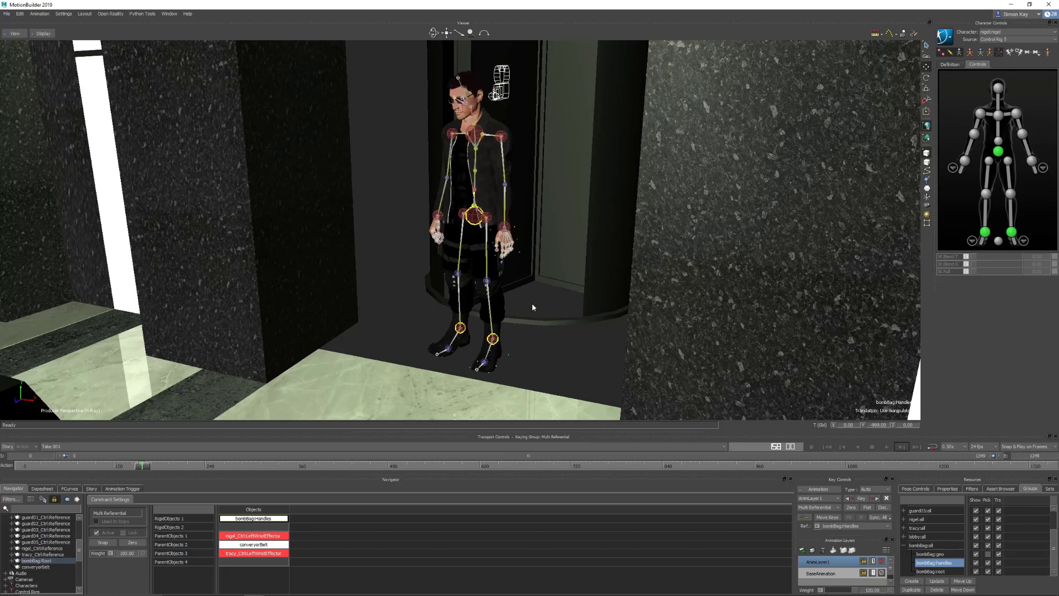
left_click(505, 226)
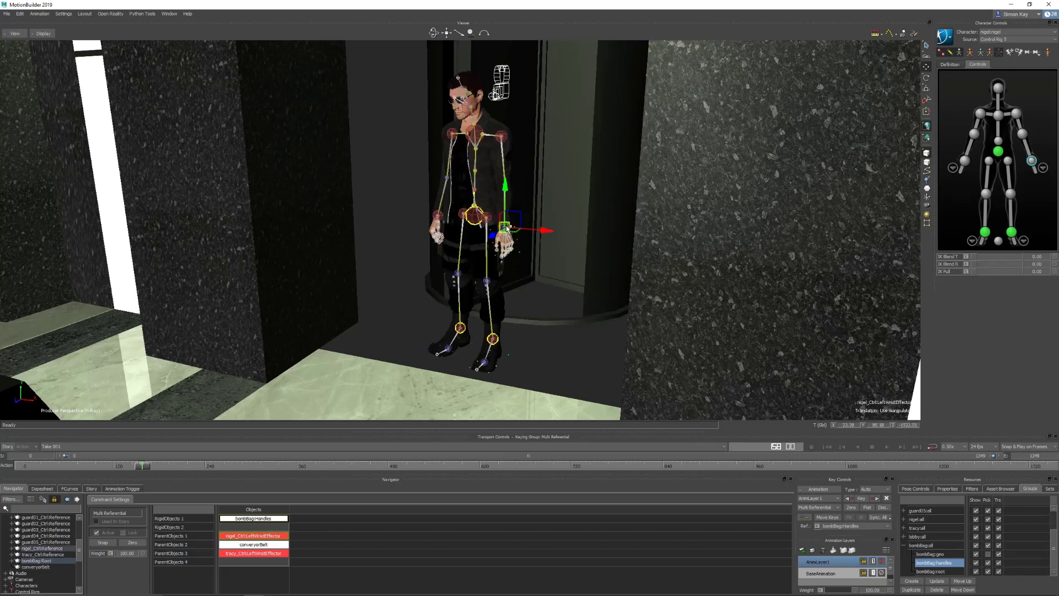
left_click(506, 225, "alt")
mouse_move(534, 209)
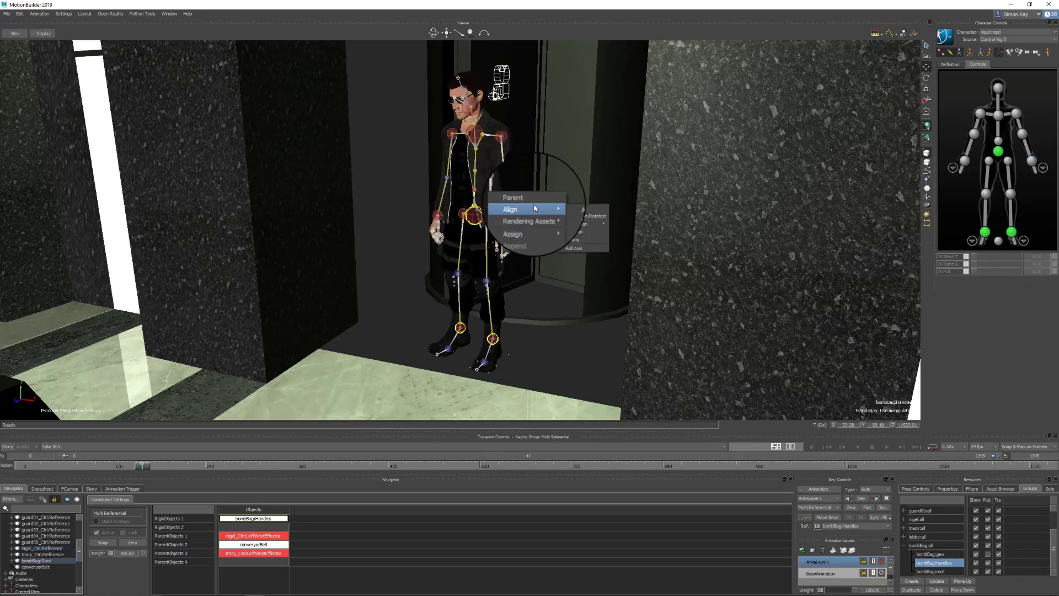
left_click(582, 219)
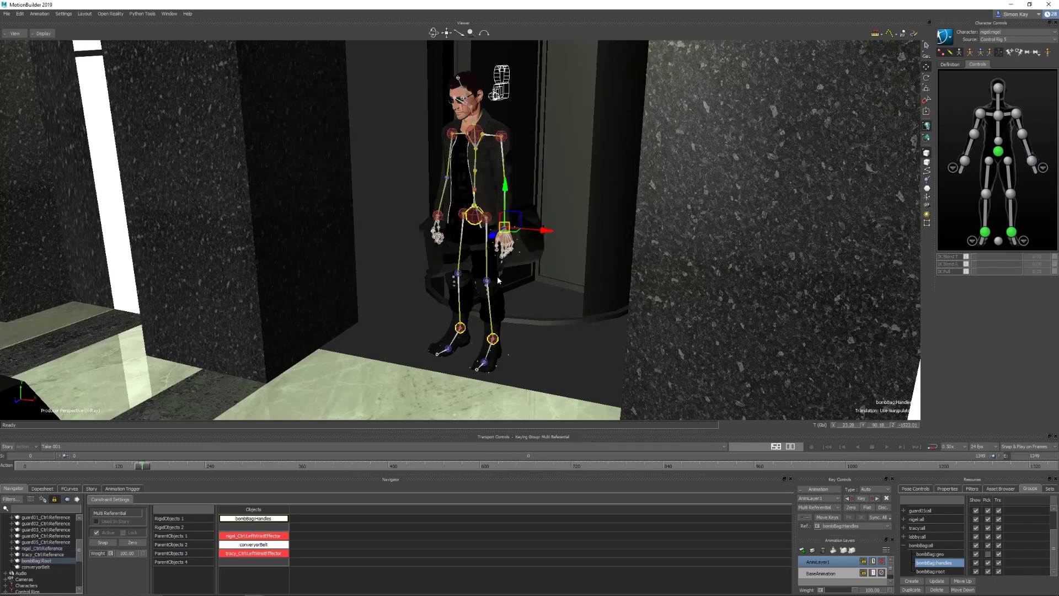
Step: With the timeline zoomed to the shot and only models displayed, rotate and move the bag so it hangs from the man's left hand
double_click(532, 455)
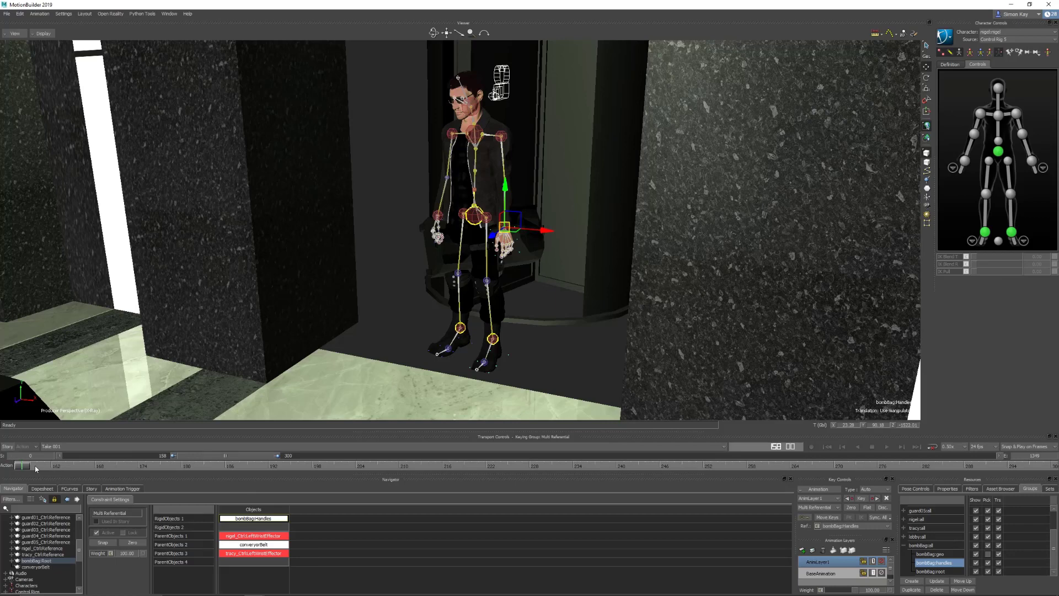
left_click_drag(538, 296, 565, 262, "ctrl")
key("ctrl+a")
scroll(576, 251, "up", 5)
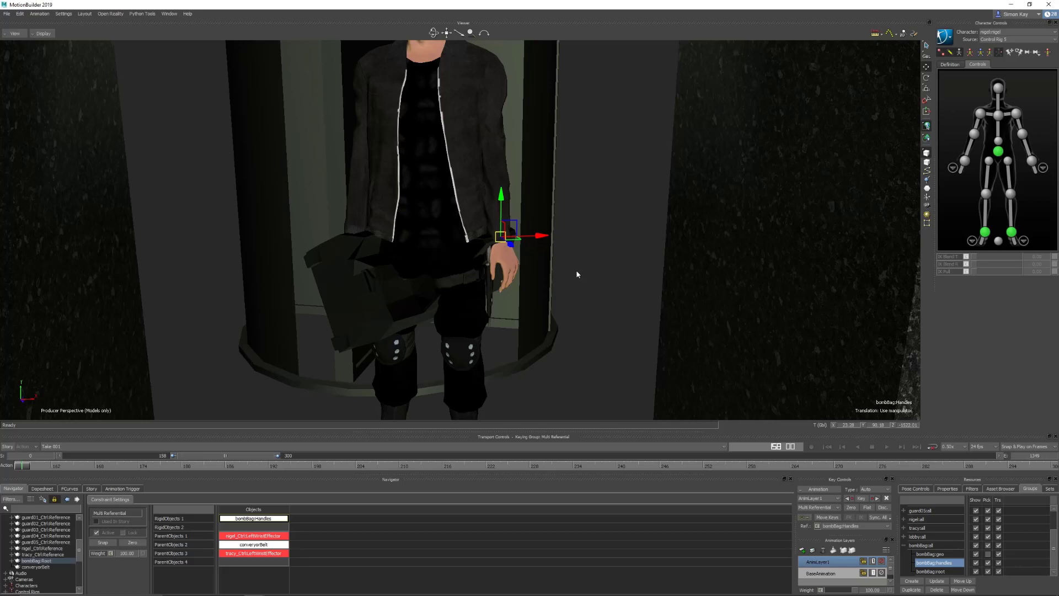
key("e")
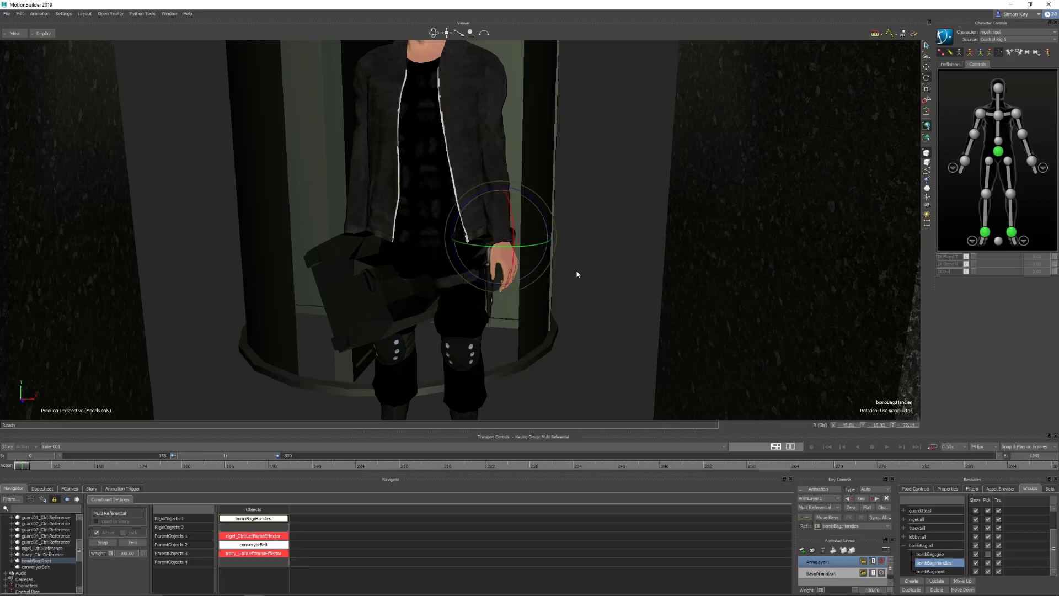
key("F6")
mouse_move(551, 243)
left_mouse_down()
mouse_move(540, 218)
mouse_move(546, 242)
left_mouse_up()
key("w")
left_click_drag(507, 216, 511, 231)
Step: Refine the bag's rotation so its handles sit in the grip of the man's left hand
left_click_drag(624, 238, 618, 333, "alt")
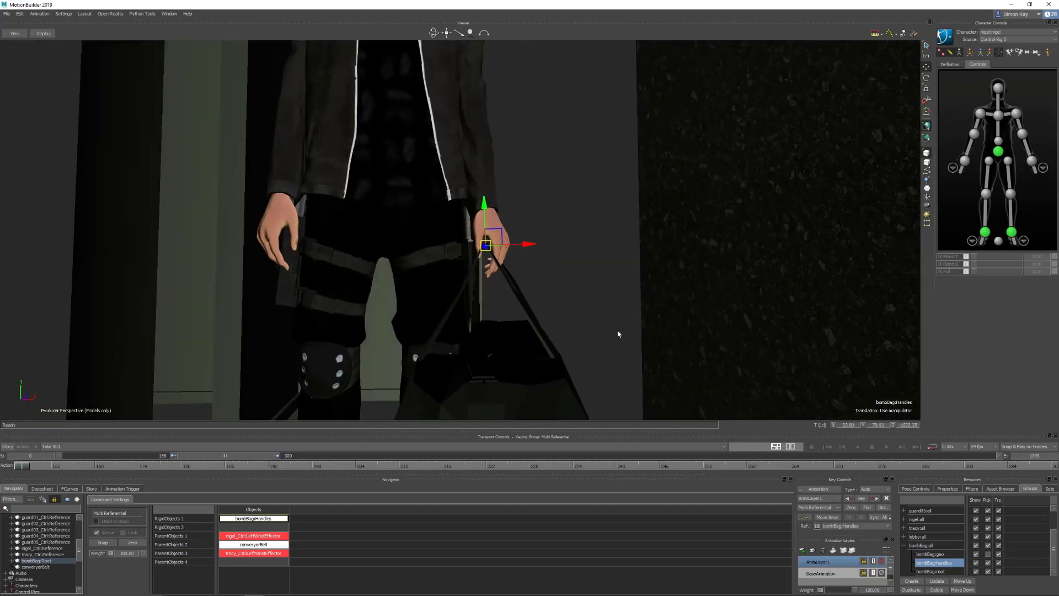
middle_click_drag(617, 334, 578, 252, "alt")
left_click_drag(578, 251, 560, 246, "alt")
key("e")
middle_click_drag(518, 123, 533, 185, "alt")
left_click_drag(538, 138, 634, 316)
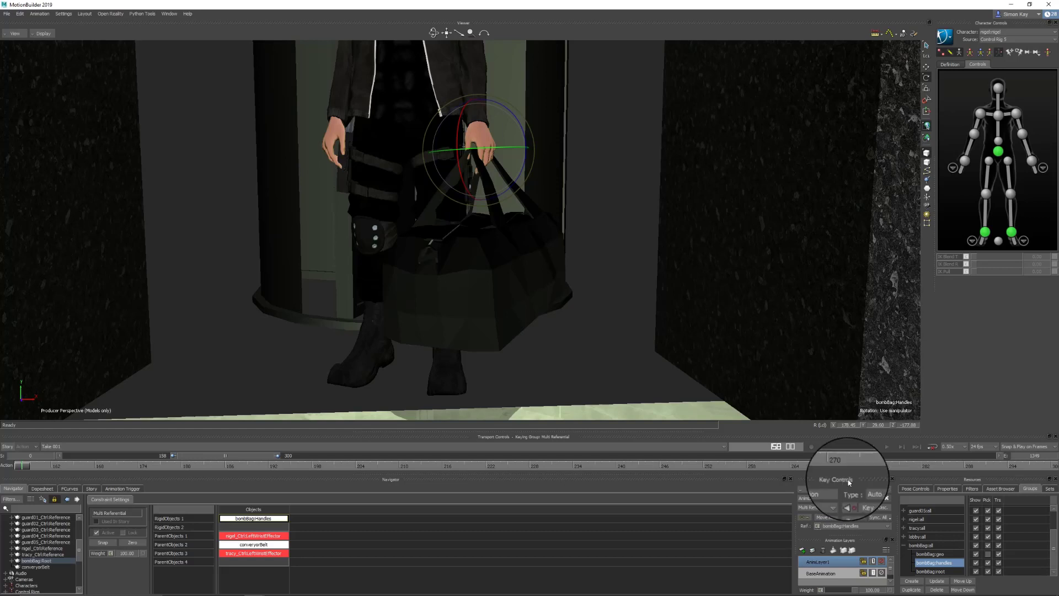
Step: Switch the current referential of bombBag:Handles to nigel_Ctrl:LeftWristEffector at the shot's first frame
left_click(889, 524)
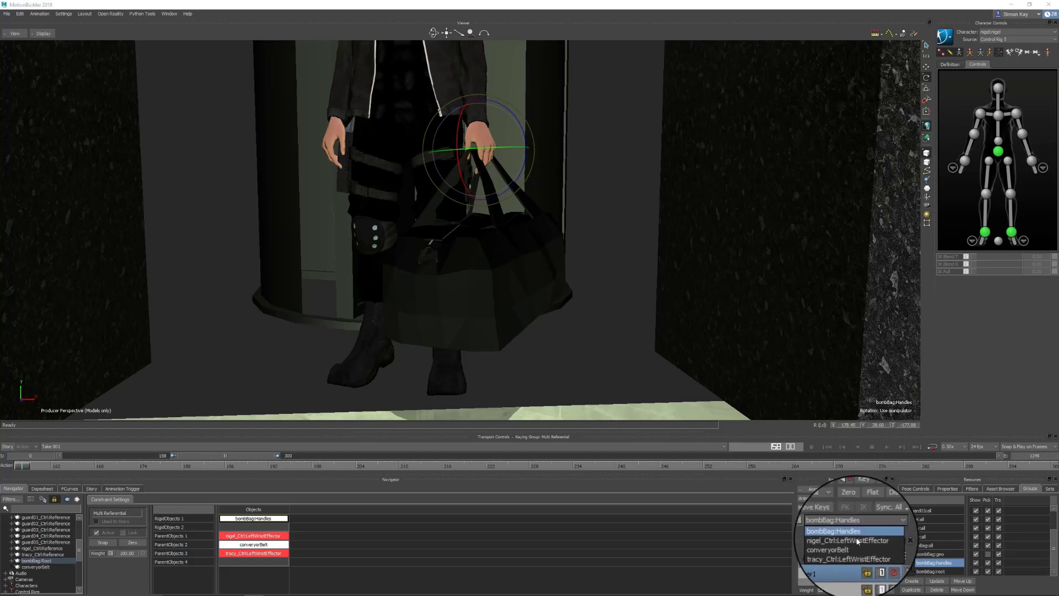
left_click(857, 540)
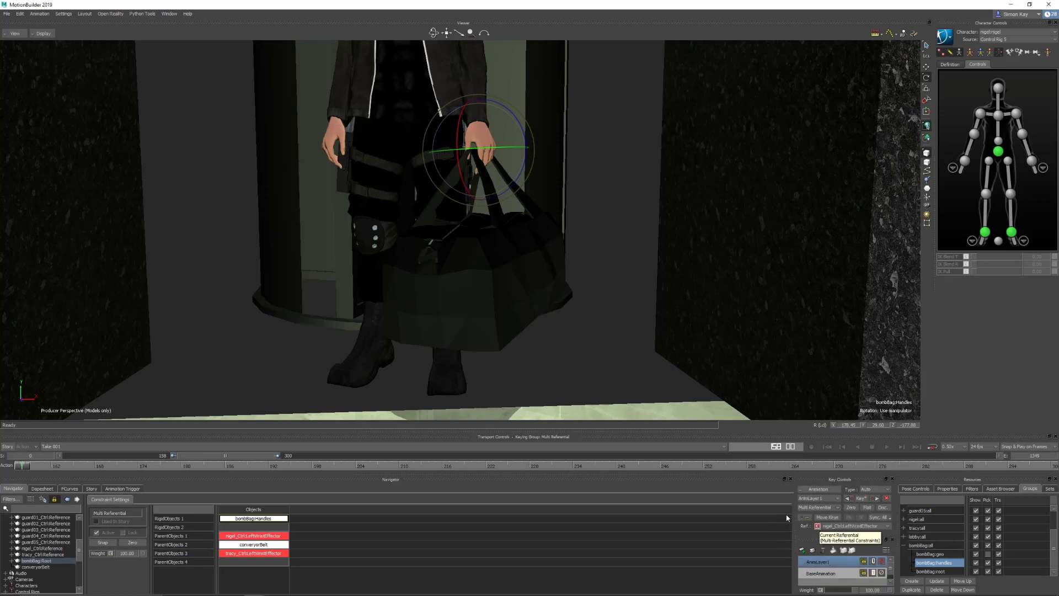
mouse_move(24, 468)
left_mouse_down()
mouse_move(432, 474)
mouse_move(22, 469)
left_mouse_up()
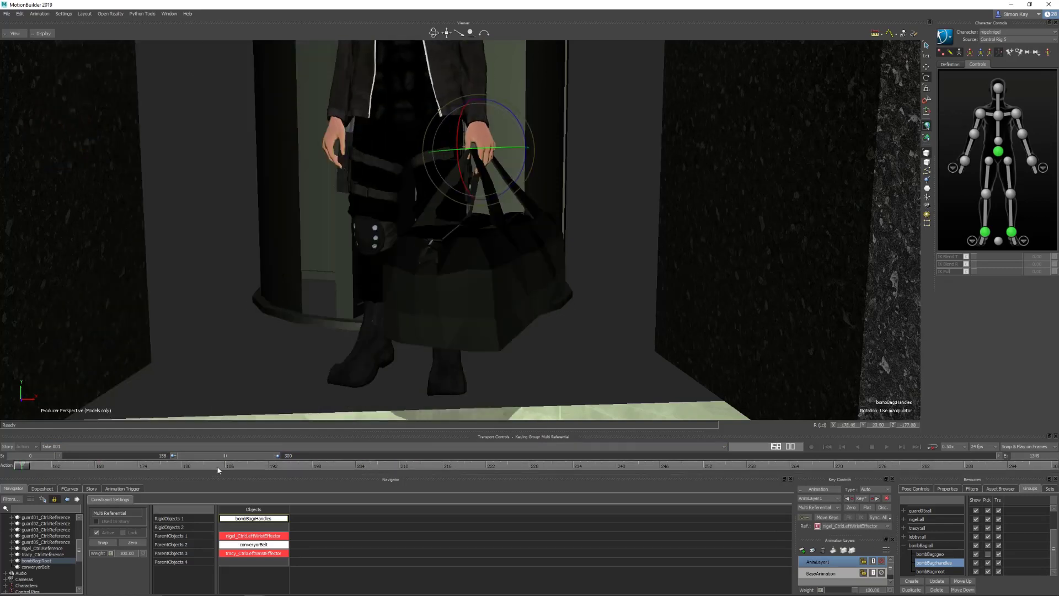
Step: Compare the bag's placement and current referential on the frame before the cut and on the shot's first frame
double_click(223, 456)
left_click(139, 469)
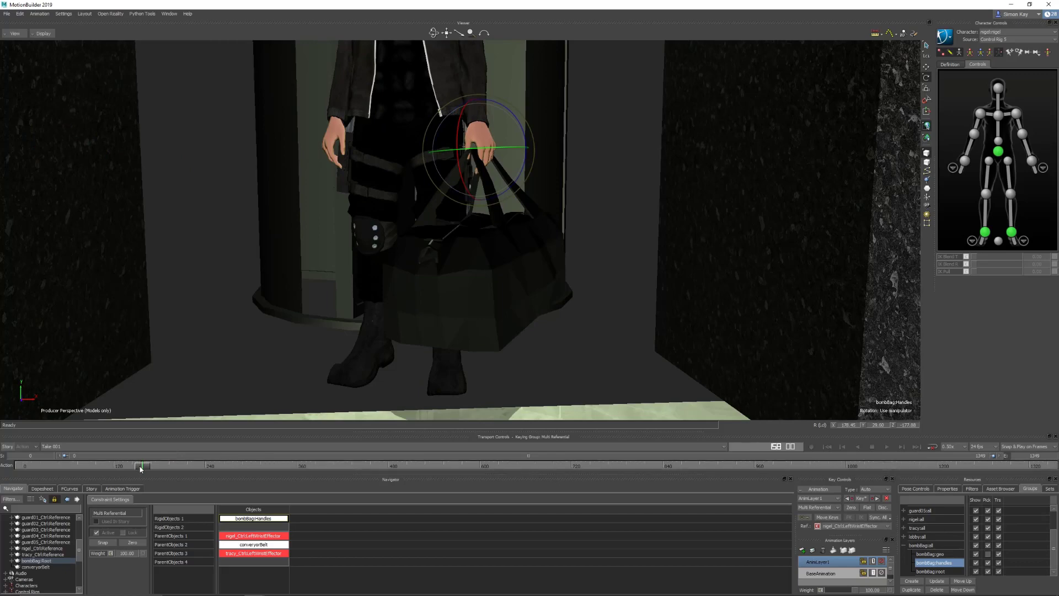
left_click_drag(444, 359, 529, 277, "ctrl")
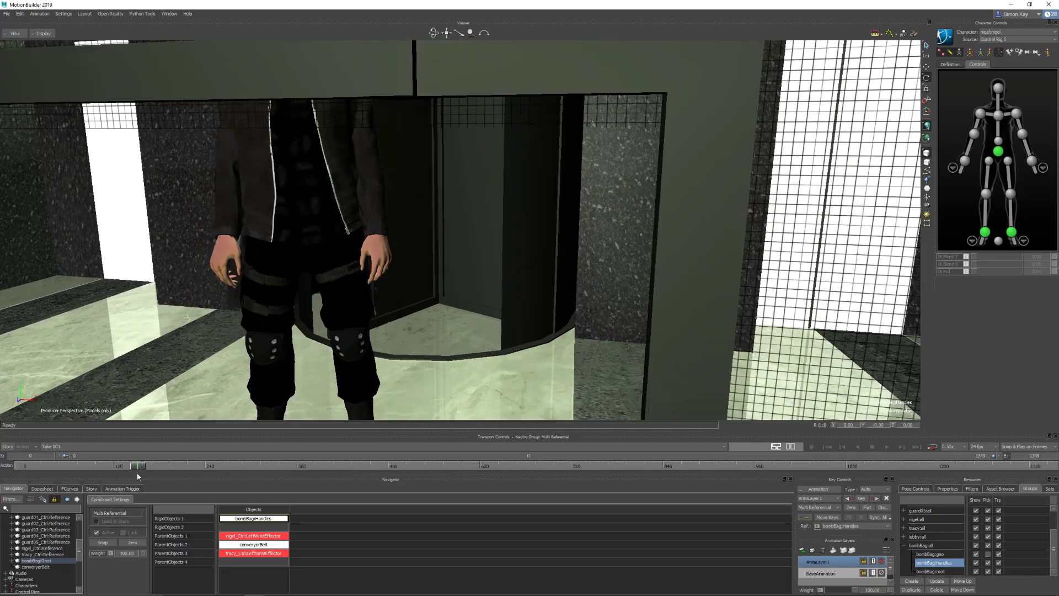
double_click(947, 562)
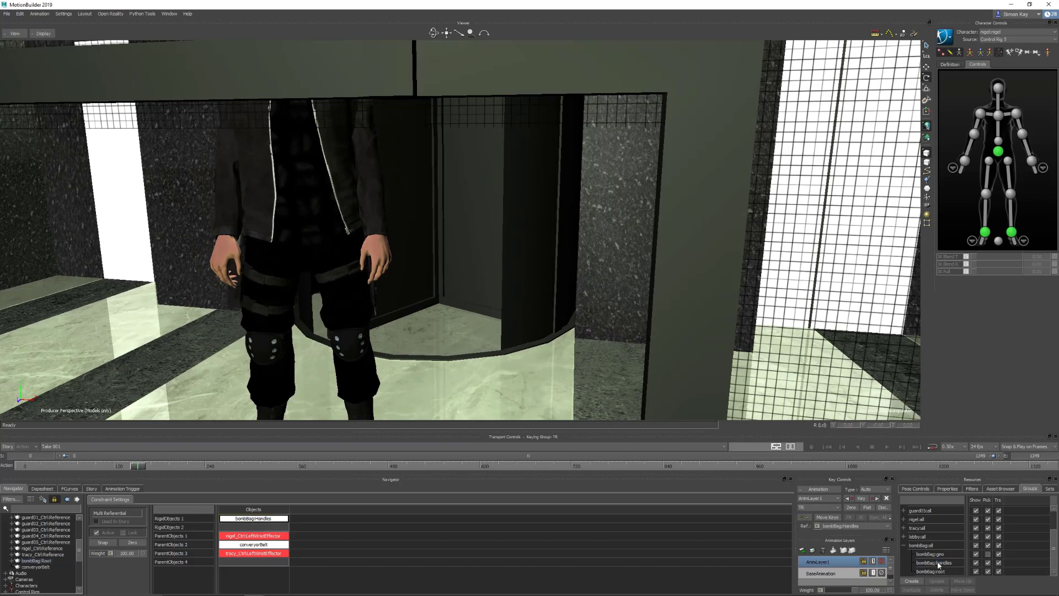
double_click(947, 563)
key("a")
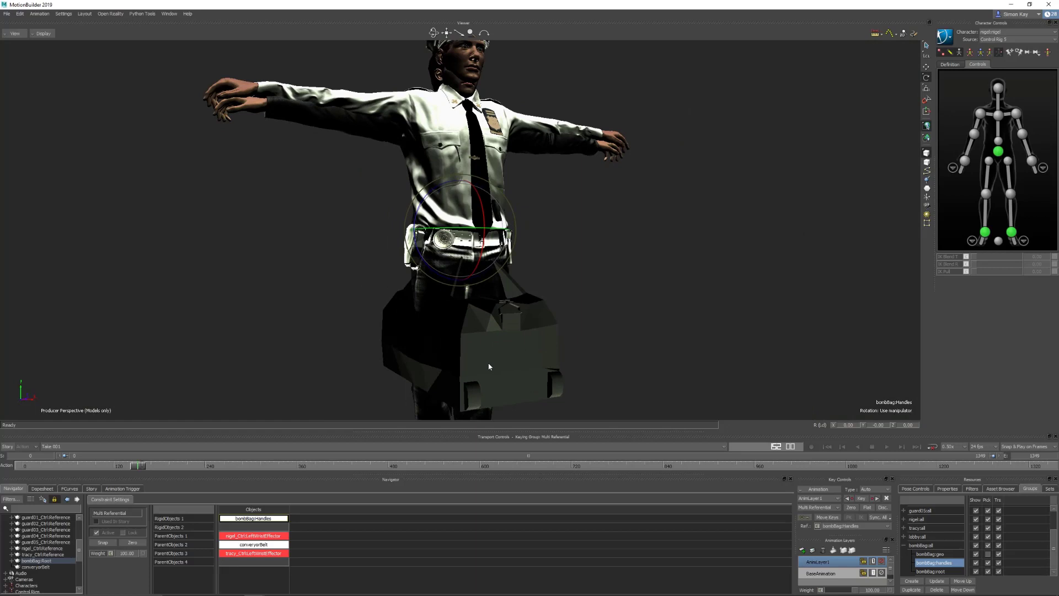
left_click_drag(489, 367, 503, 366, "ctrl+shift")
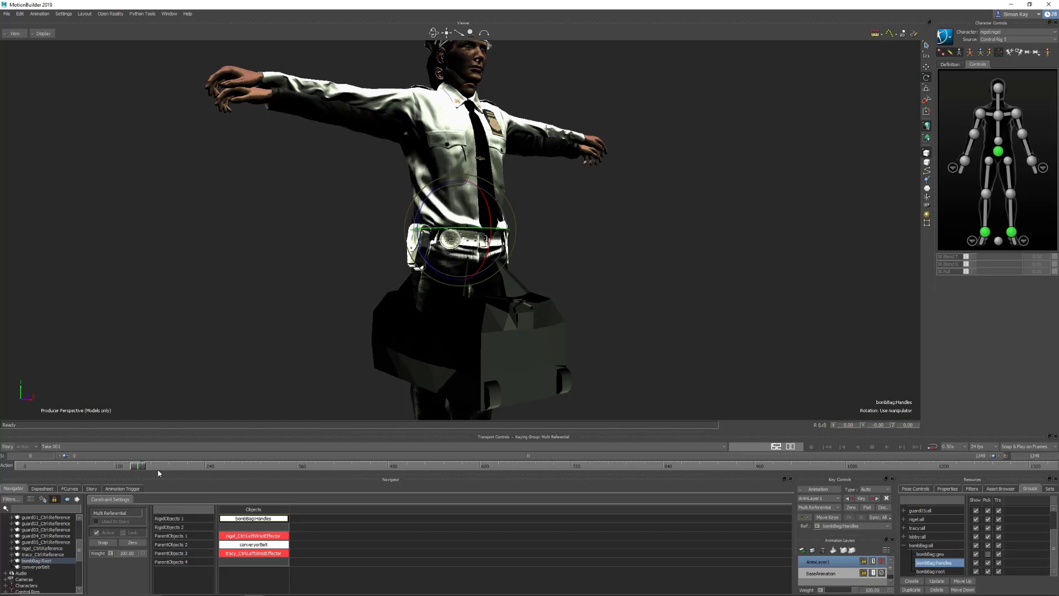
left_click_drag(135, 467, 145, 468)
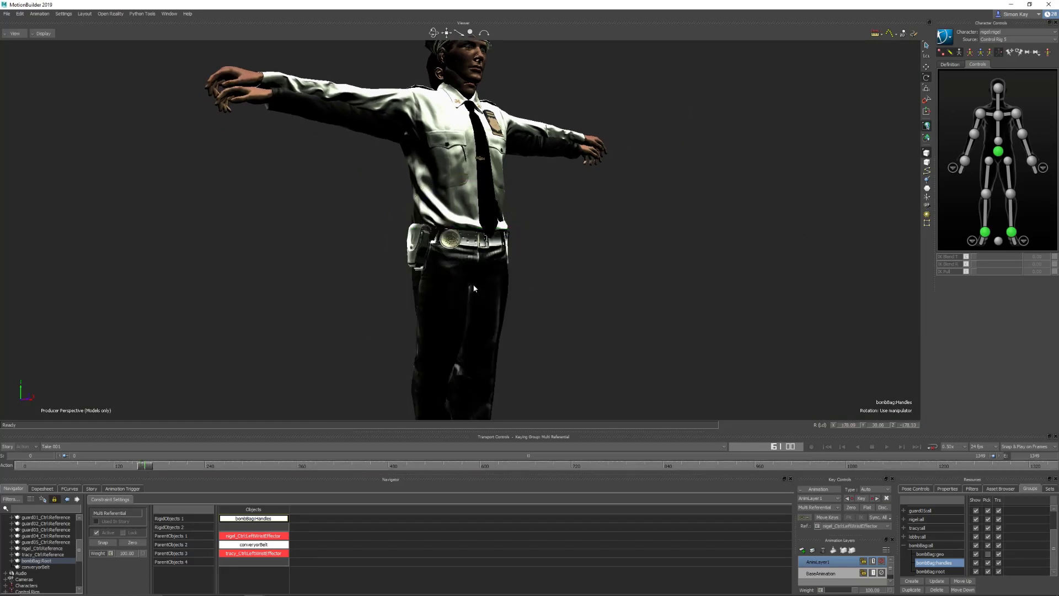
key("a")
left_click_drag(838, 166, 558, 315, "ctrl")
mouse_move(558, 316)
left_mouse_down("shift")
mouse_move(563, 264)
mouse_move(551, 300)
left_mouse_up("shift")
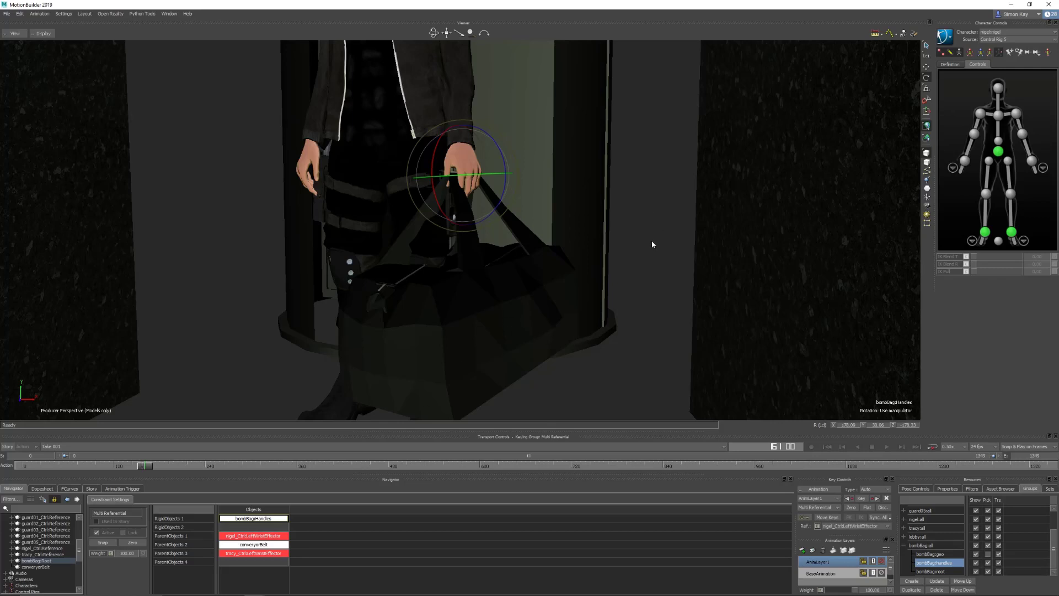
left_click_drag(652, 244, 650, 250, "ctrl")
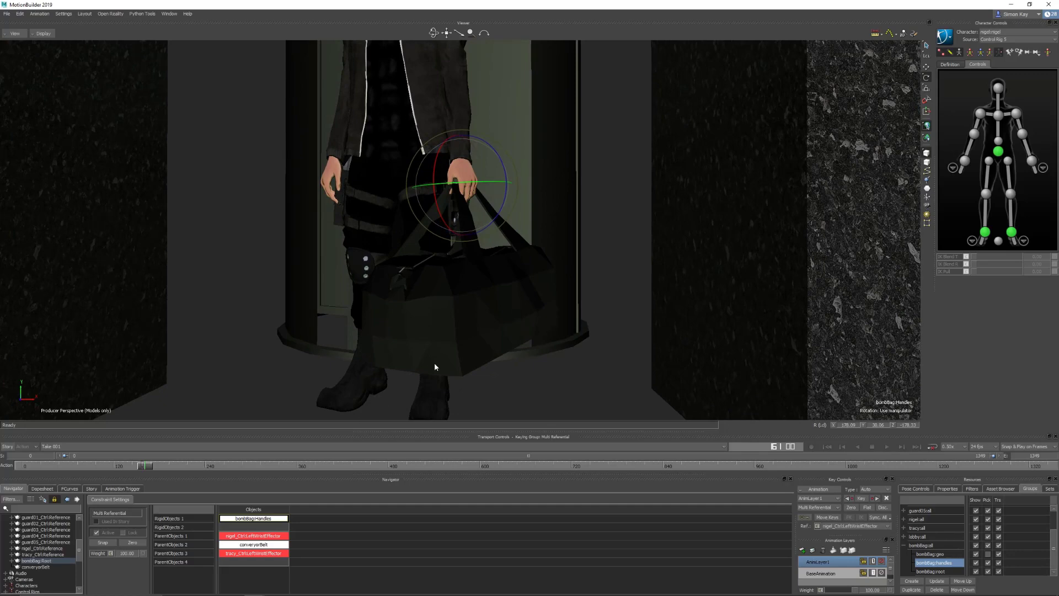
Step: Hide lobby:columns and lobby:walls and scrub through the shot to check how the bag follows the man's hand to the conveyor
left_click_drag(147, 468, 160, 467)
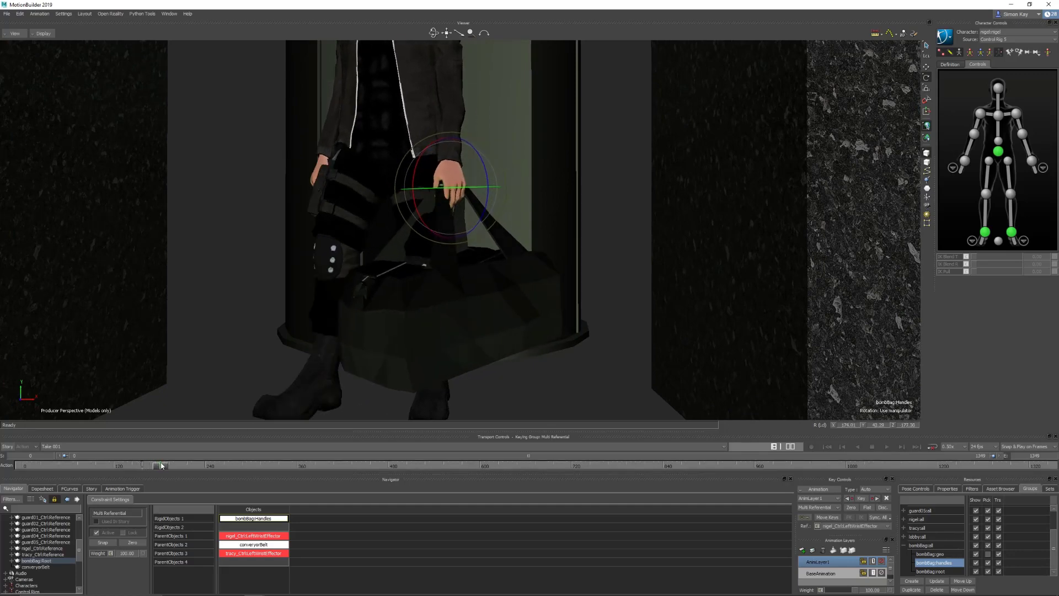
left_click_drag(512, 284, 534, 226, "ctrl")
middle_click_drag(534, 228, 772, 340)
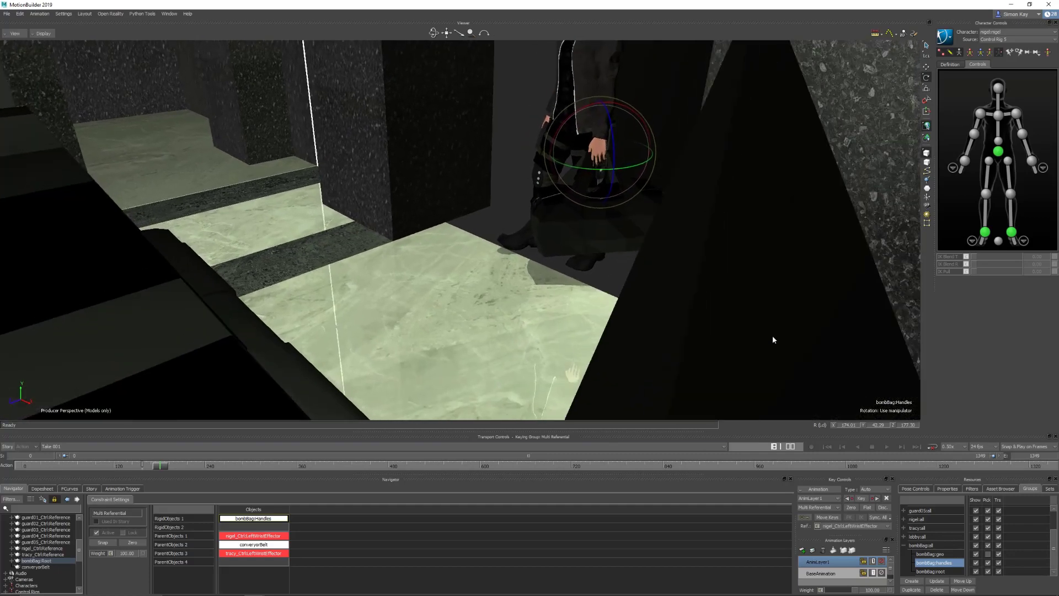
left_click(903, 537)
scroll(952, 540, "down", 2)
left_click(976, 536)
scroll(950, 552, "down", 2)
scroll(949, 554, "down", 1)
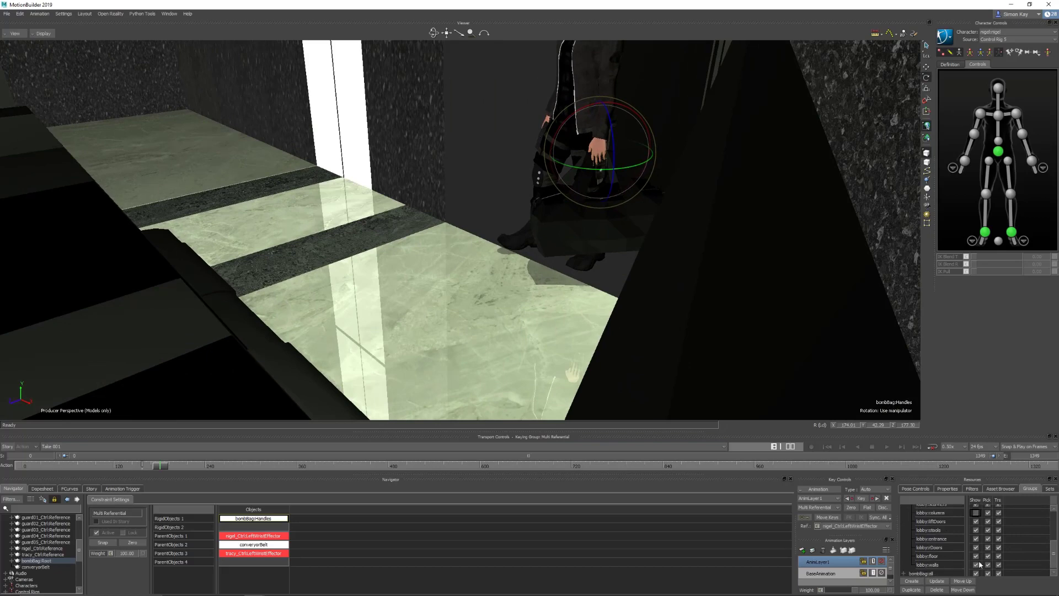
left_click(976, 564)
left_click_drag(557, 242, 480, 298, "ctrl+shift")
left_click_drag(156, 470, 229, 436)
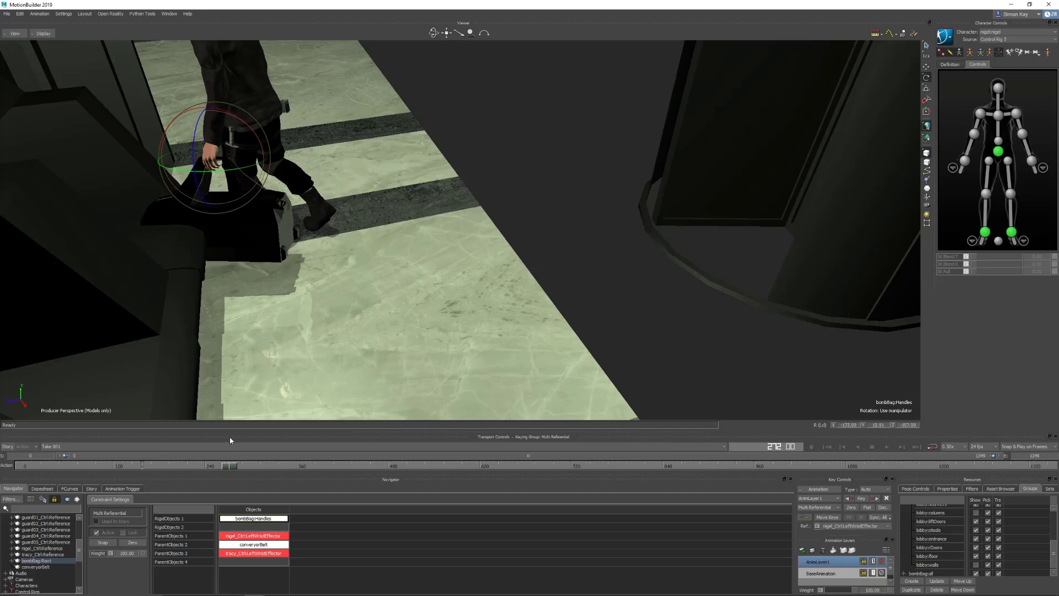
Step: Zoom the timeline to the shot and scrub to the frame where the man brings the bag over the conveyor edge
double_click(512, 457)
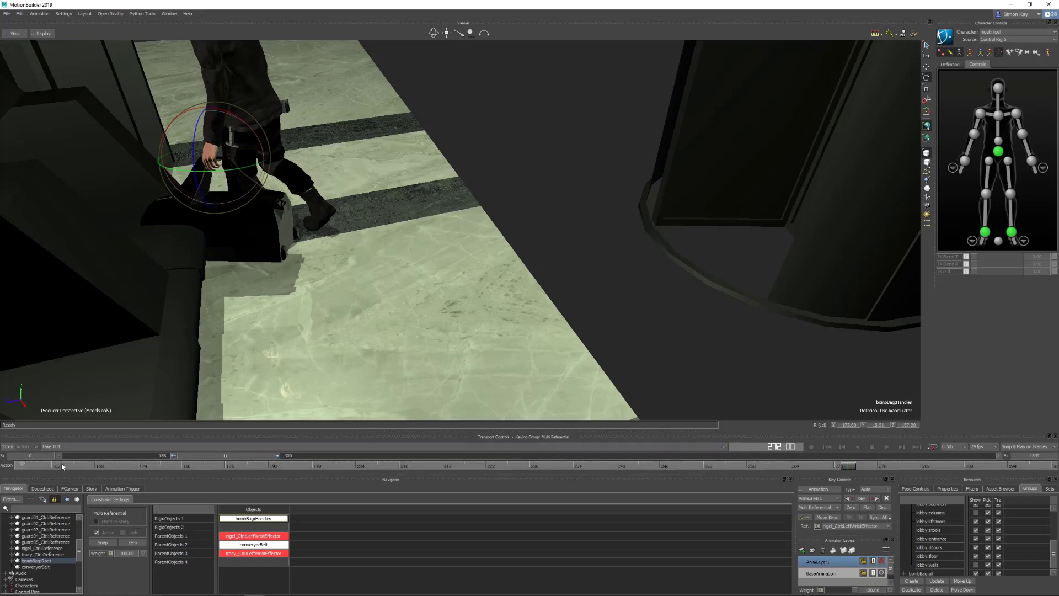
left_click_drag(61, 462, 809, 432)
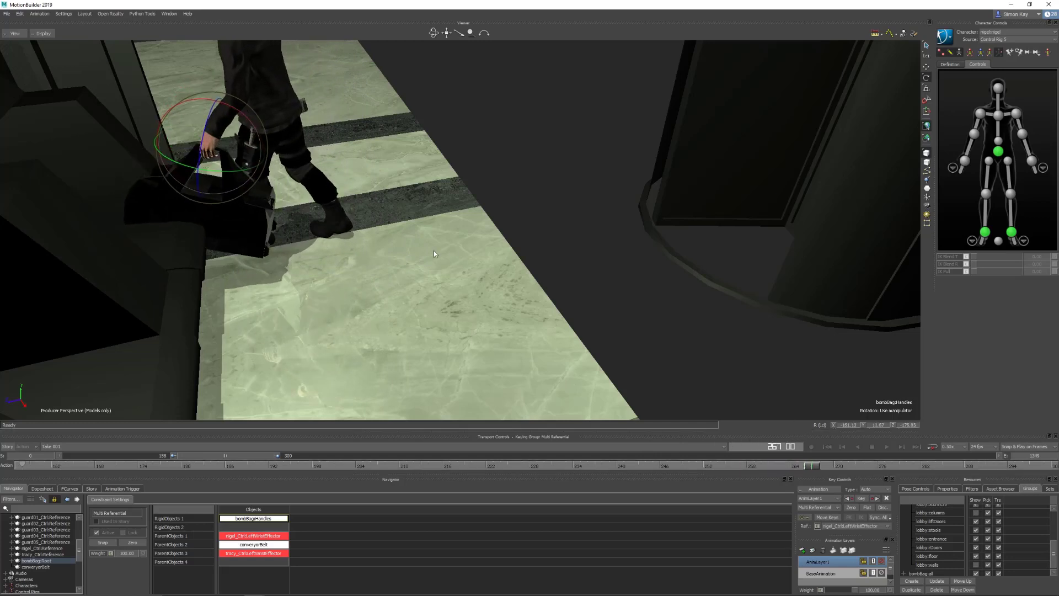
left_click_drag(387, 261, 408, 302, "ctrl+shift")
middle_click_drag(408, 304, 438, 221)
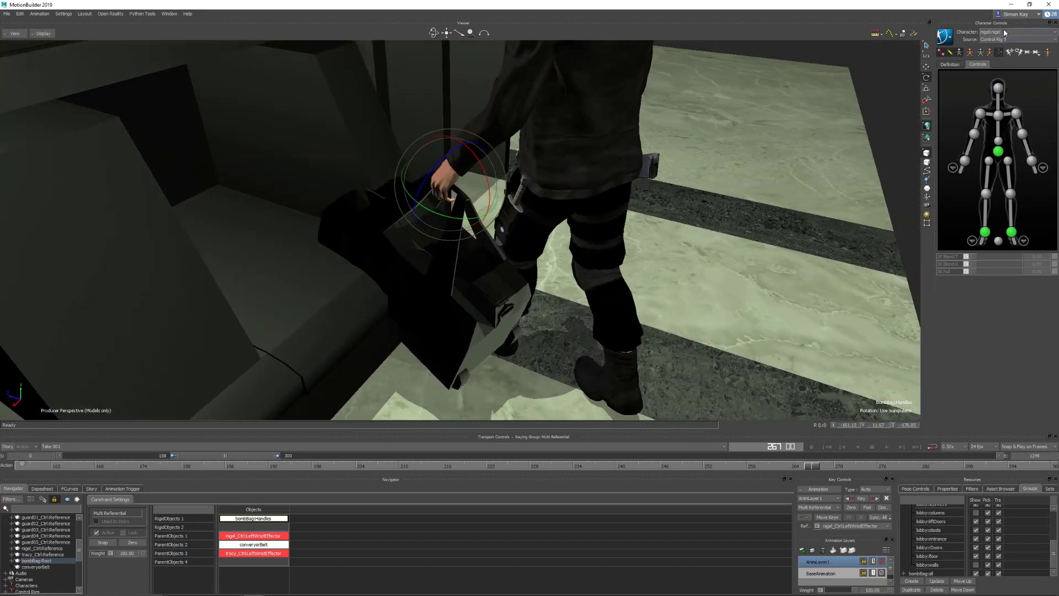
Step: Select the man in black's left wrist effector for translation and switch the keying mode to Body Part
left_click(1030, 160)
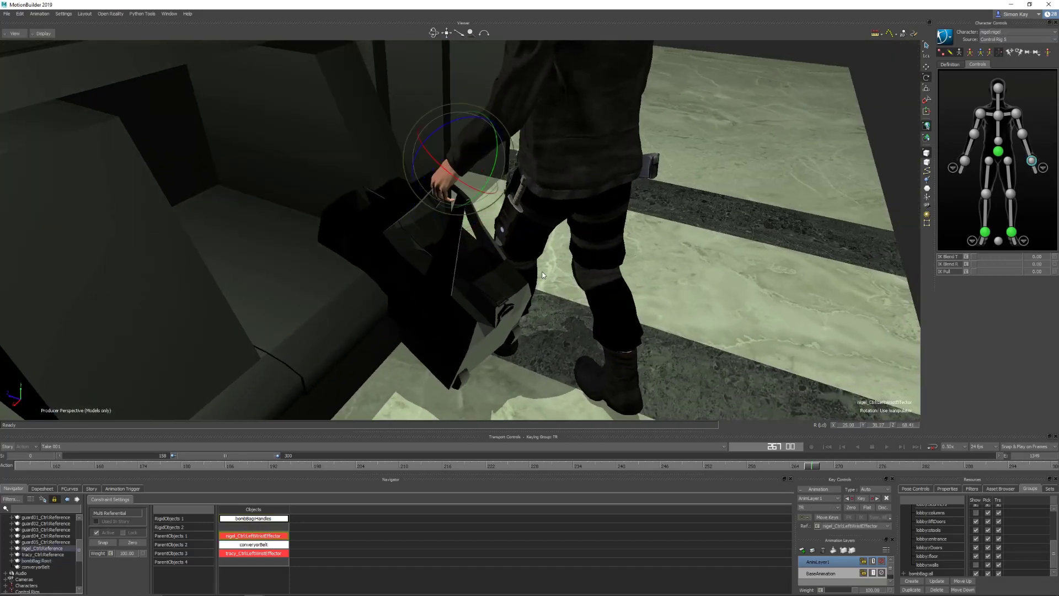
middle_click_drag(545, 275, 624, 222)
key("t")
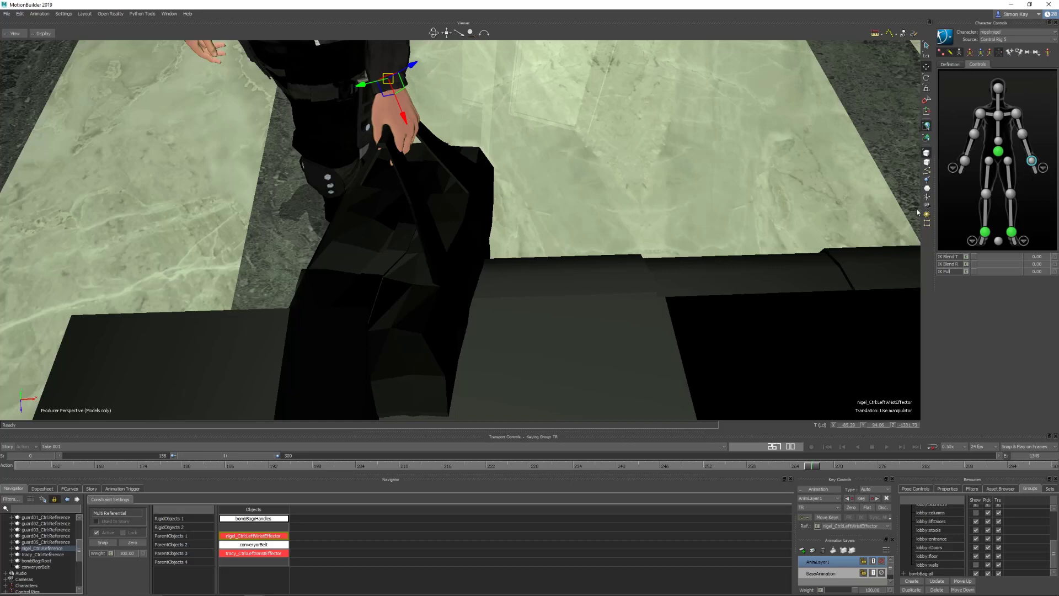
left_click(991, 53)
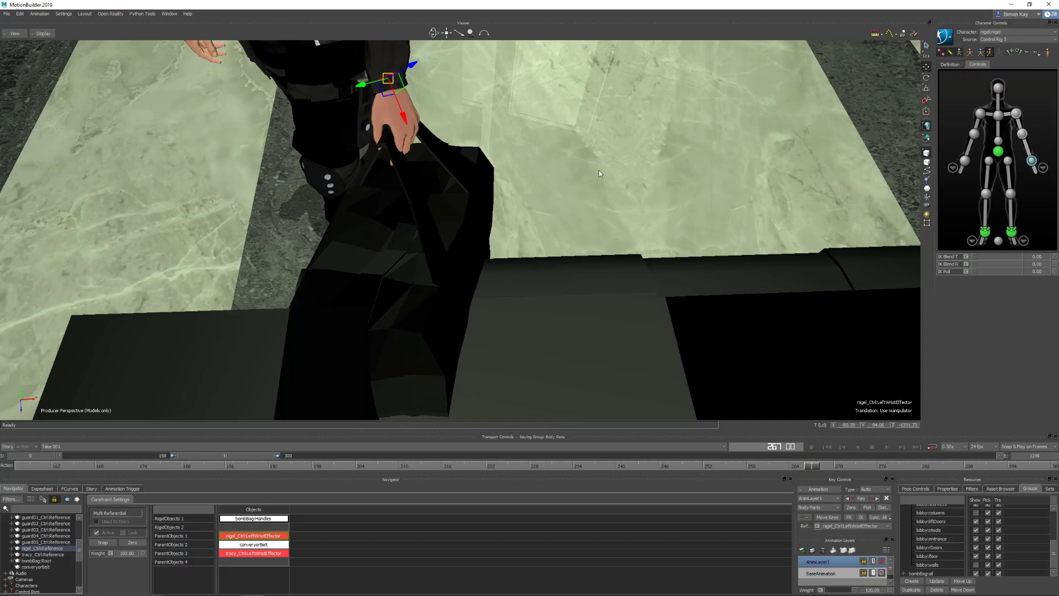
Step: Reposition the man's left wrist effector above the conveyor, undoing the unwanted moves
left_click_drag(598, 170, 562, 155, "ctrl+shift")
left_click(565, 169)
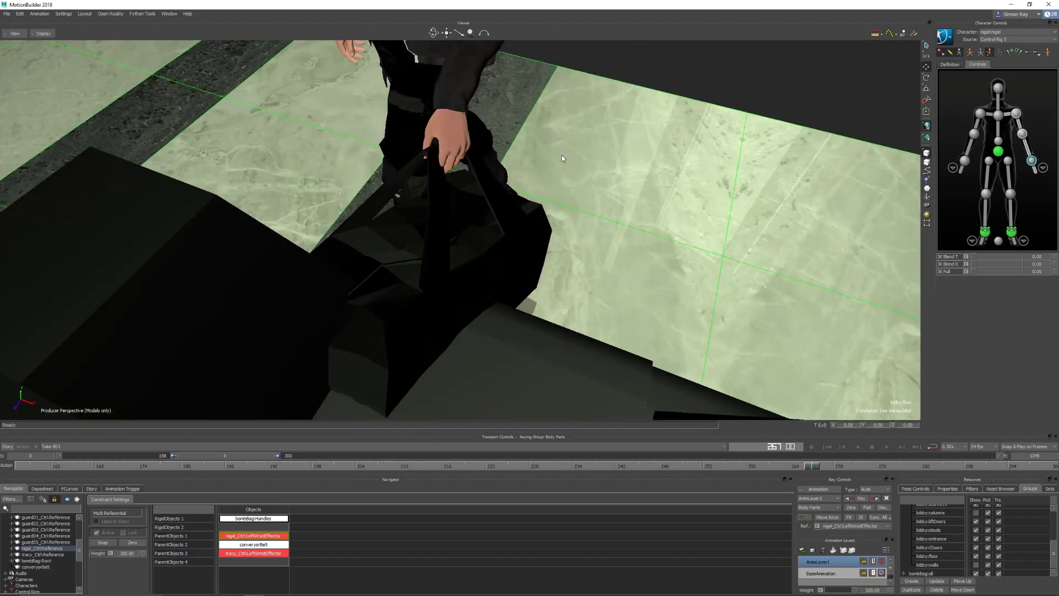
left_click(449, 107)
left_click_drag(433, 104, 610, 179)
key("ctrl+z")
key("ctrl+z")
Step: Pin the man's left wrist effector, then move and rotate it until the bag sits level over the conveyor
left_click_drag(570, 180, 852, 196, "ctrl+shift")
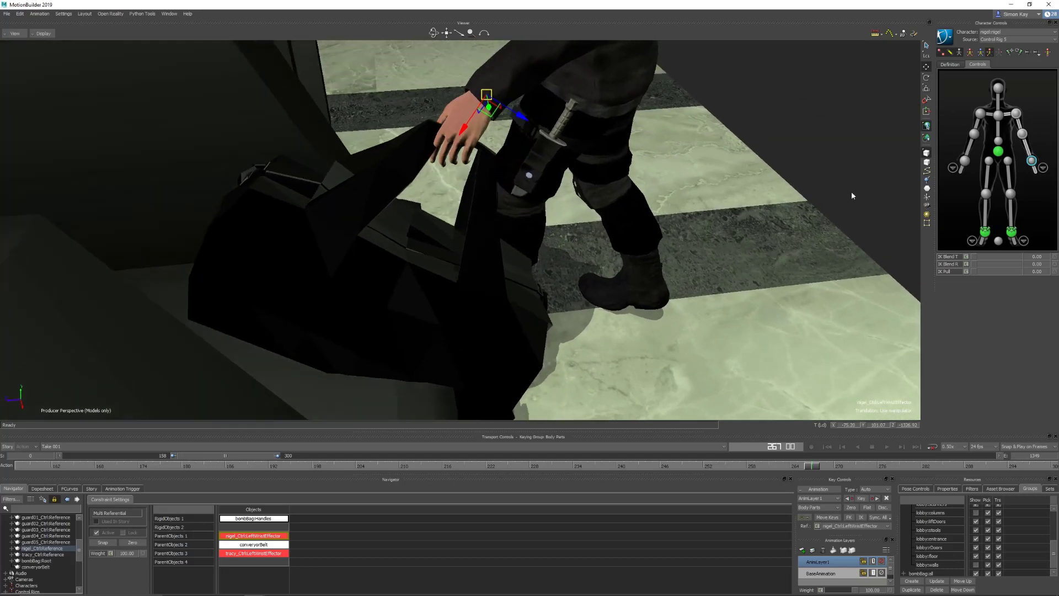
left_click(1011, 53)
left_click_drag(695, 269, 609, 289, "ctrl+shift")
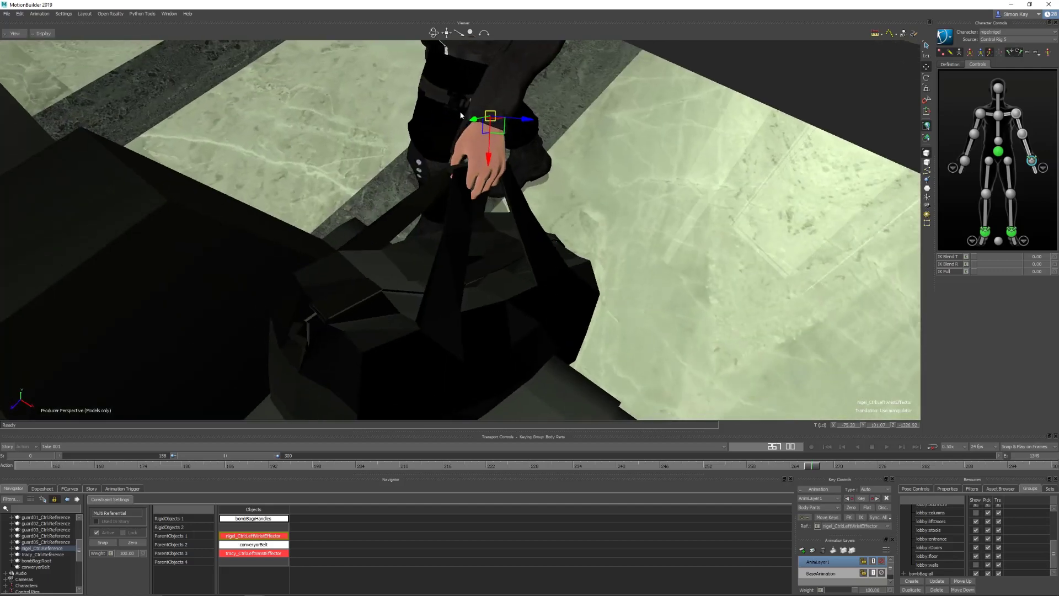
left_click_drag(477, 120, 498, 116)
left_click_drag(618, 231, 540, 171, "ctrl+shift")
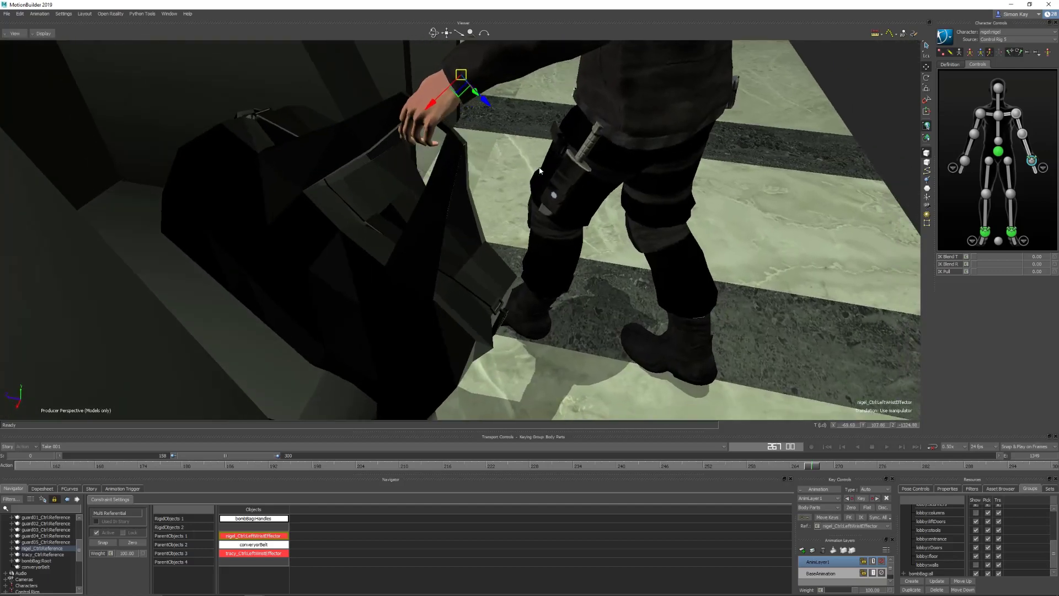
left_click_drag(477, 121, 486, 111)
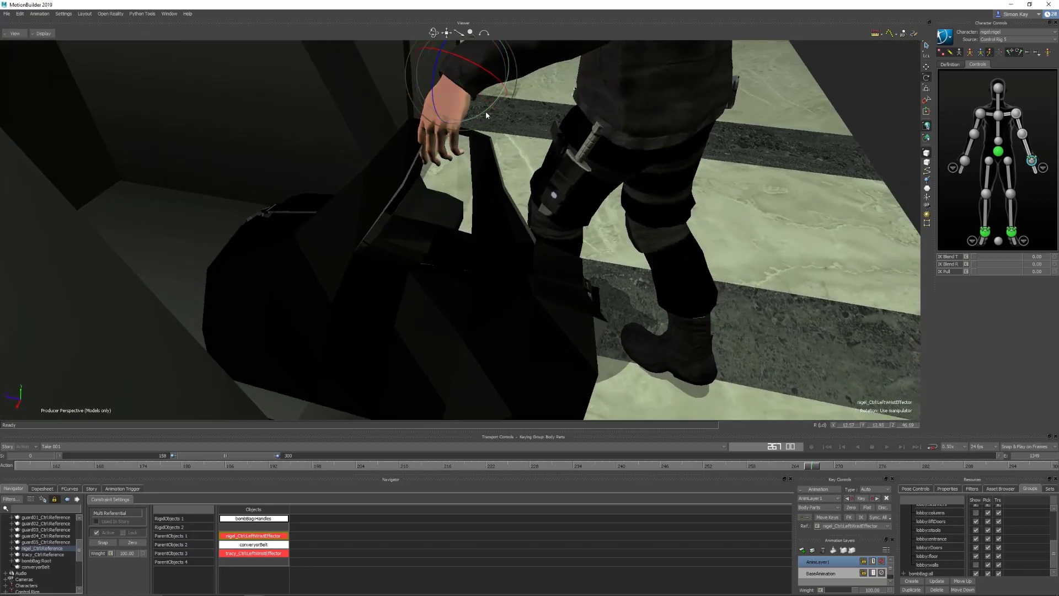
left_click_drag(579, 217, 434, 110, "ctrl+shift")
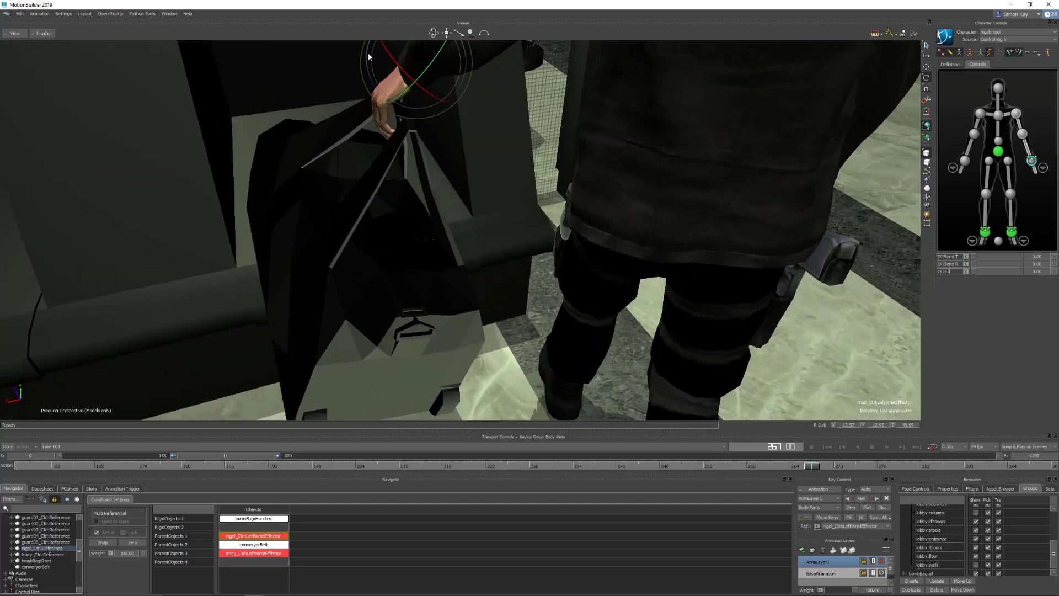
left_click_drag(368, 54, 386, 74)
Step: Nudge the man's left wrist effector sideways and upward so the bag clears the conveyor edge
left_click_drag(437, 127, 510, 136, "ctrl+shift")
left_click_drag(507, 196, 570, 224, "ctrl+shift")
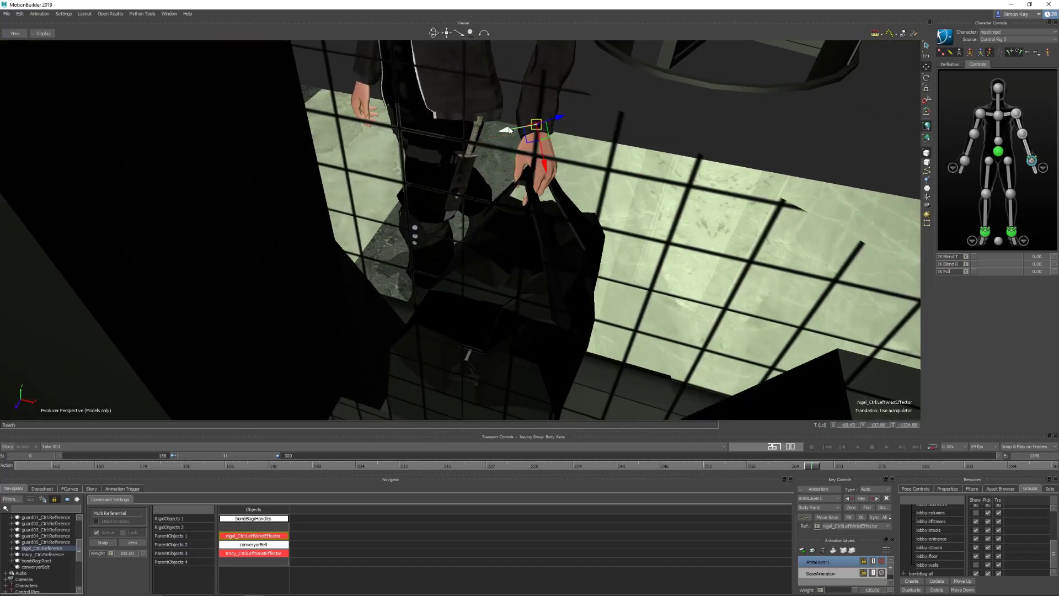
mouse_move(509, 130)
left_mouse_down()
mouse_move(530, 131)
mouse_move(510, 134)
left_mouse_up()
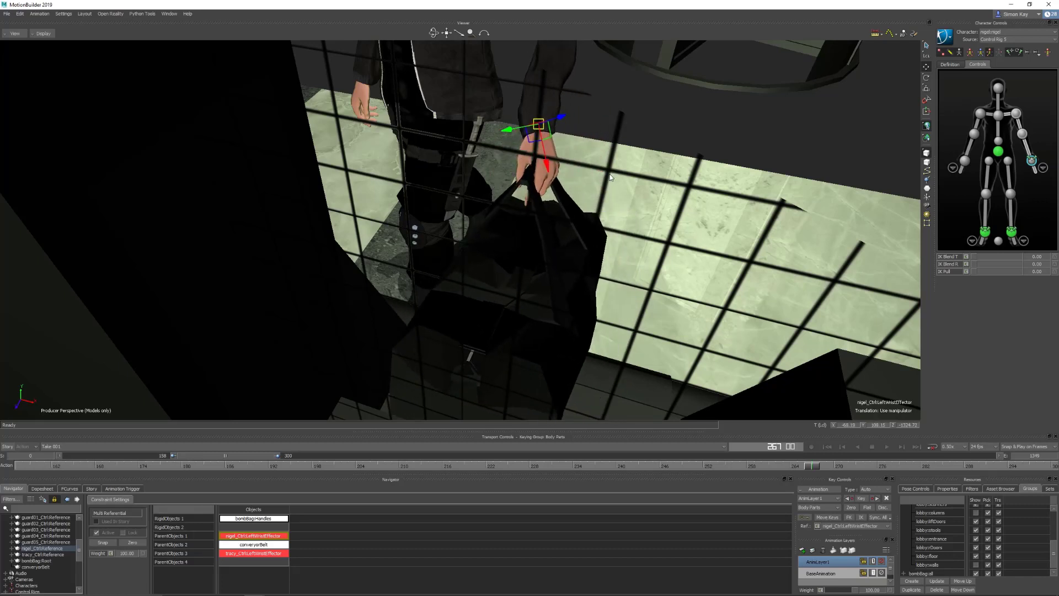
mouse_move(512, 130)
left_mouse_down()
mouse_move(546, 126)
mouse_move(508, 132)
left_mouse_up()
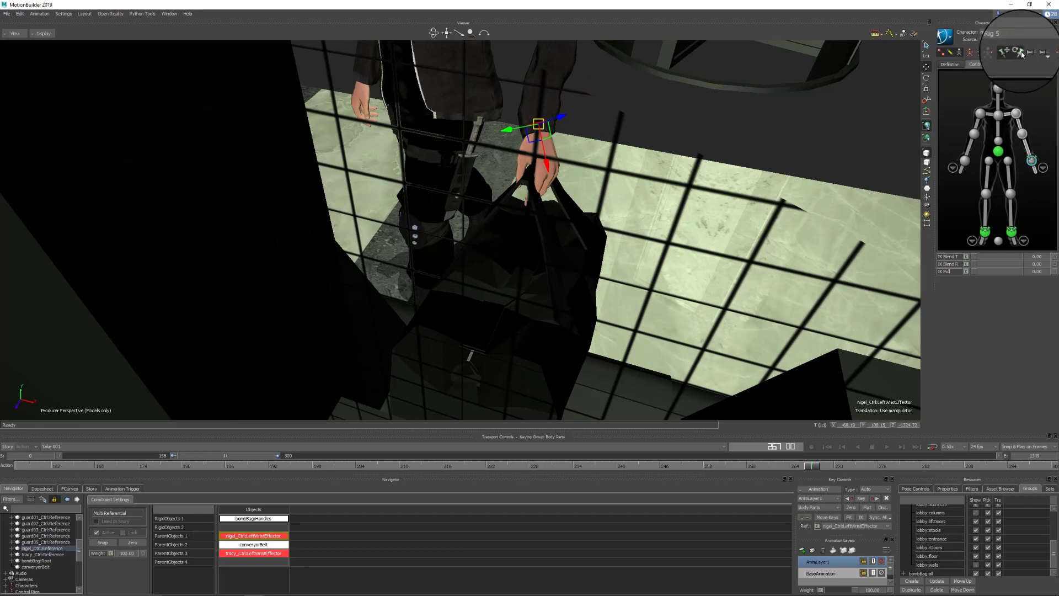
left_click_drag(510, 131, 536, 187)
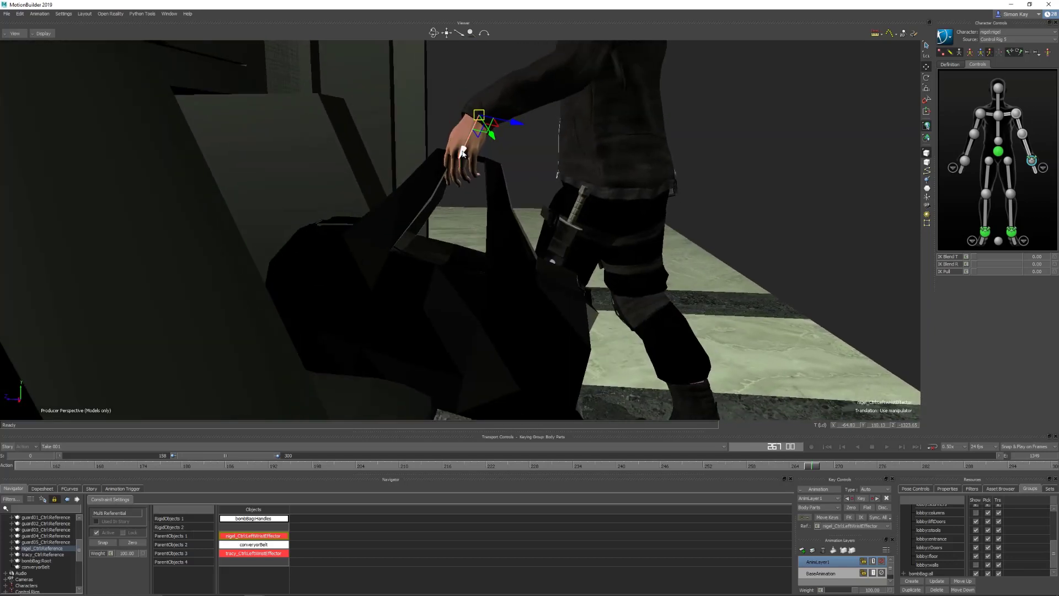
left_click_drag(463, 151, 579, 217)
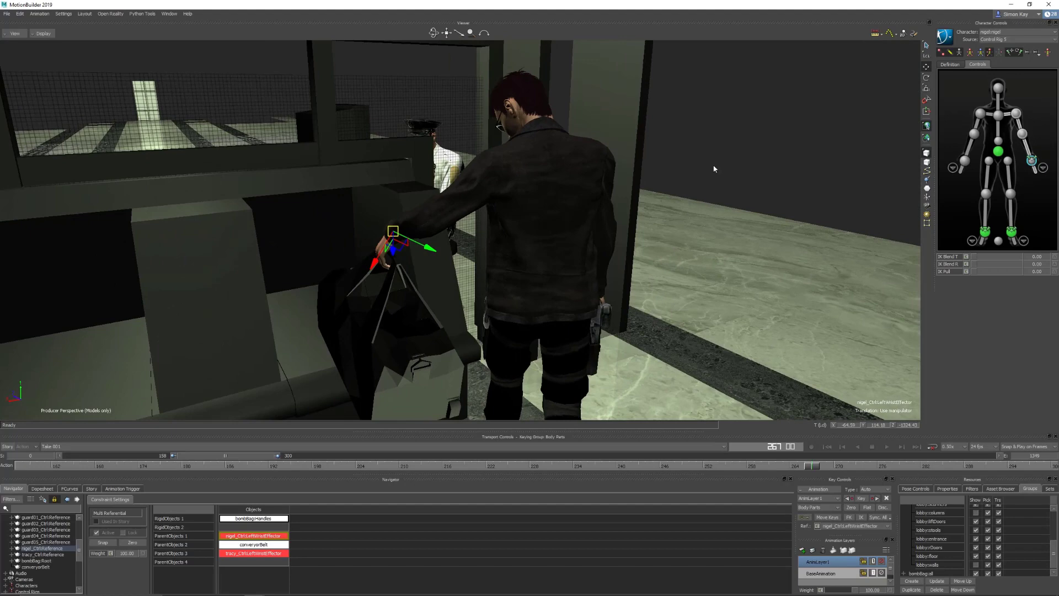
Step: Check the man's left elbow and shoulder effectors, then key the left wrist pose on AnimLayer1
left_click(438, 201)
mouse_move(463, 232)
left_mouse_down("ctrl+shift")
mouse_move(560, 224)
mouse_move(474, 243)
left_mouse_up("ctrl+shift")
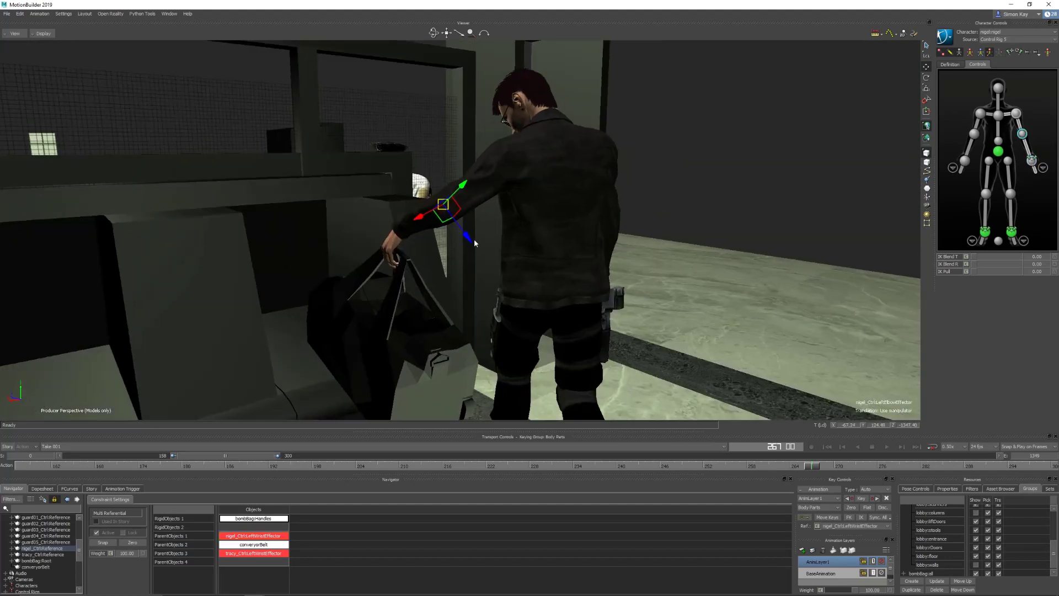
left_click(1016, 113)
left_click_drag(590, 199, 706, 219, "ctrl+shift")
left_click_drag(599, 167, 587, 218, "ctrl+shift")
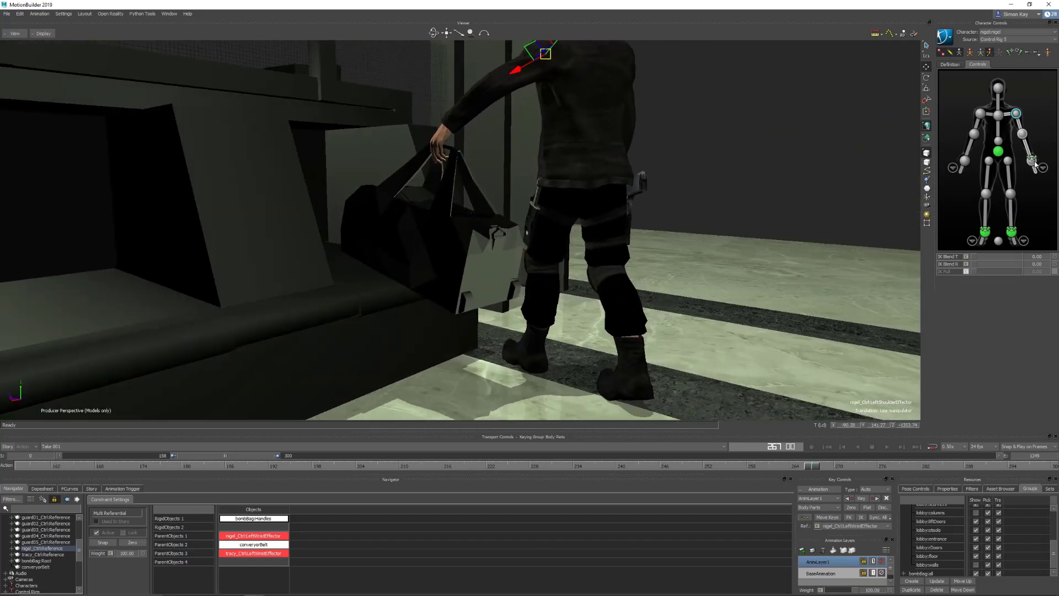
left_click(863, 498)
left_click_drag(717, 309, 651, 285, "ctrl")
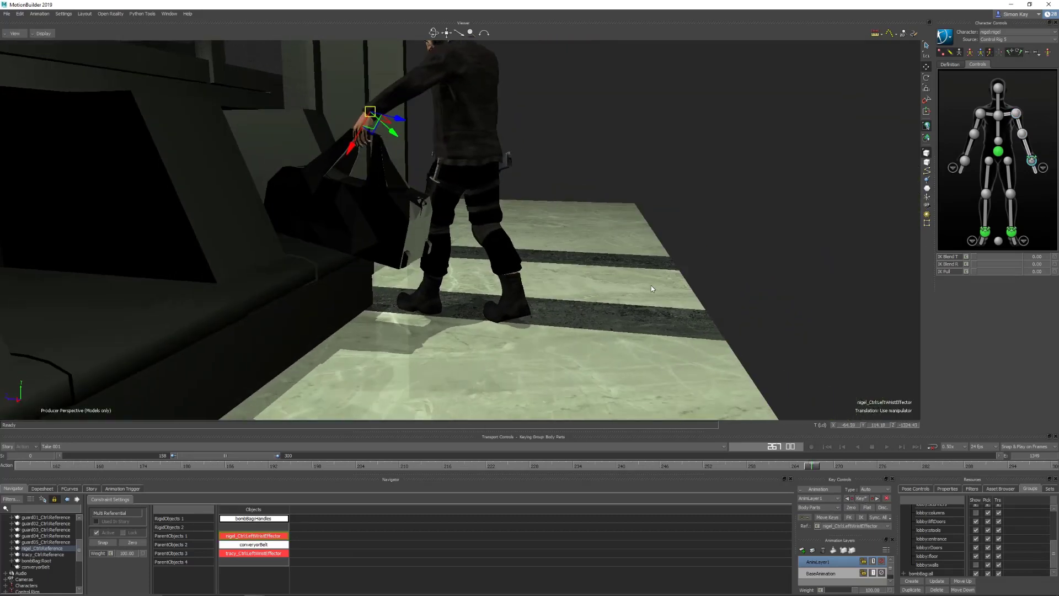
Step: Toggle AnimLayer1's mute at the keyed frame and an earlier frame to compare the adjusted arm with the original motion
left_click_drag(814, 469, 813, 469)
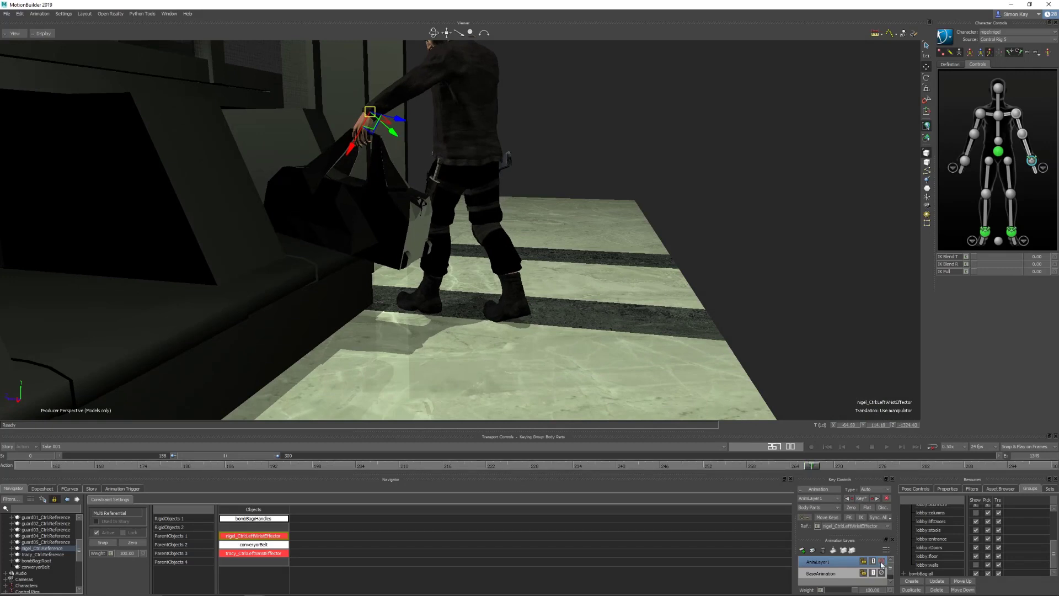
left_click(882, 561)
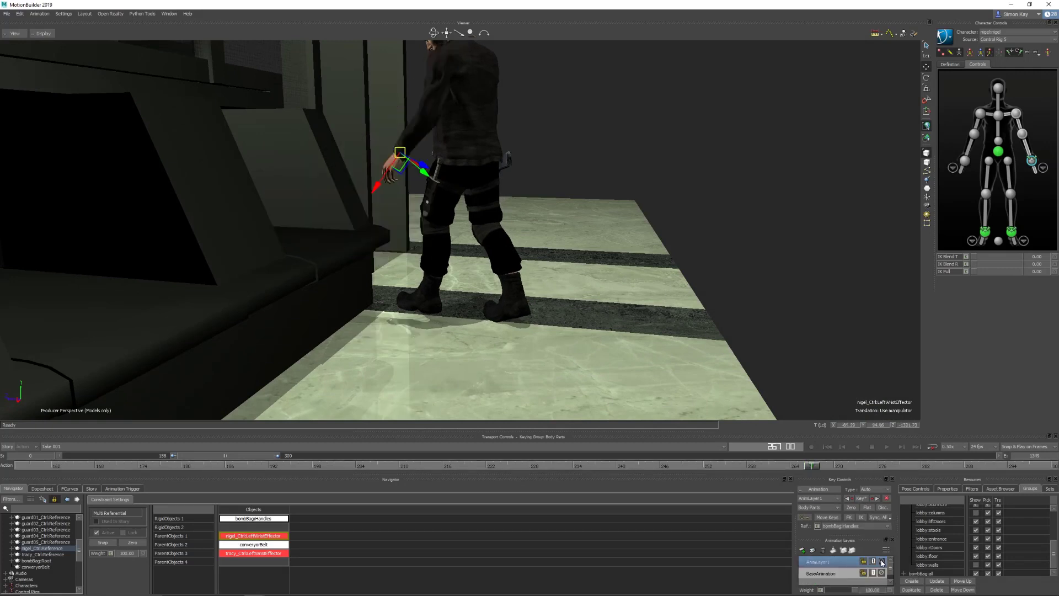
left_click(882, 561)
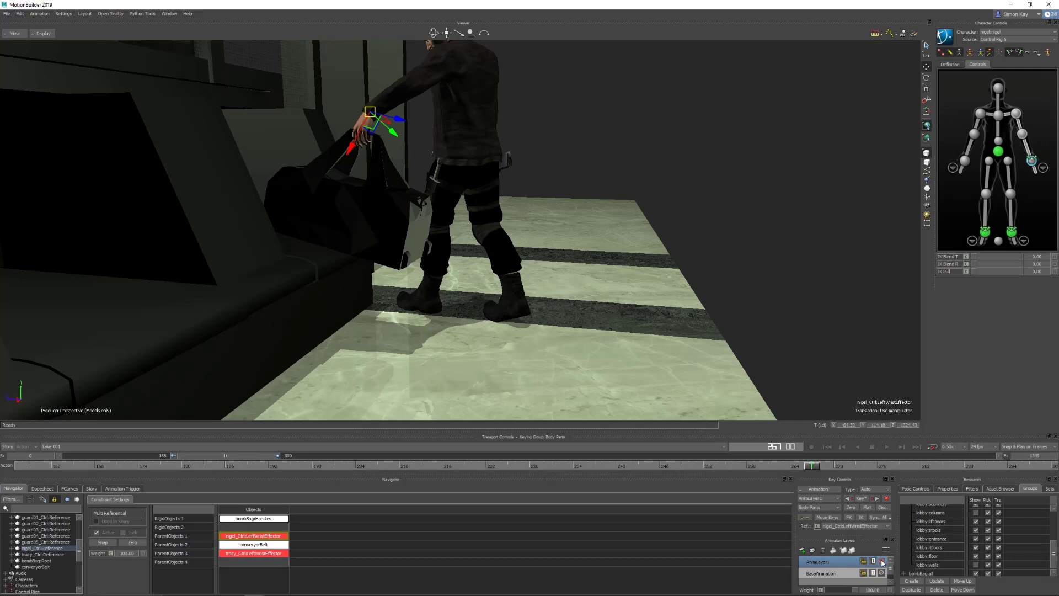
left_click_drag(810, 470, 710, 468)
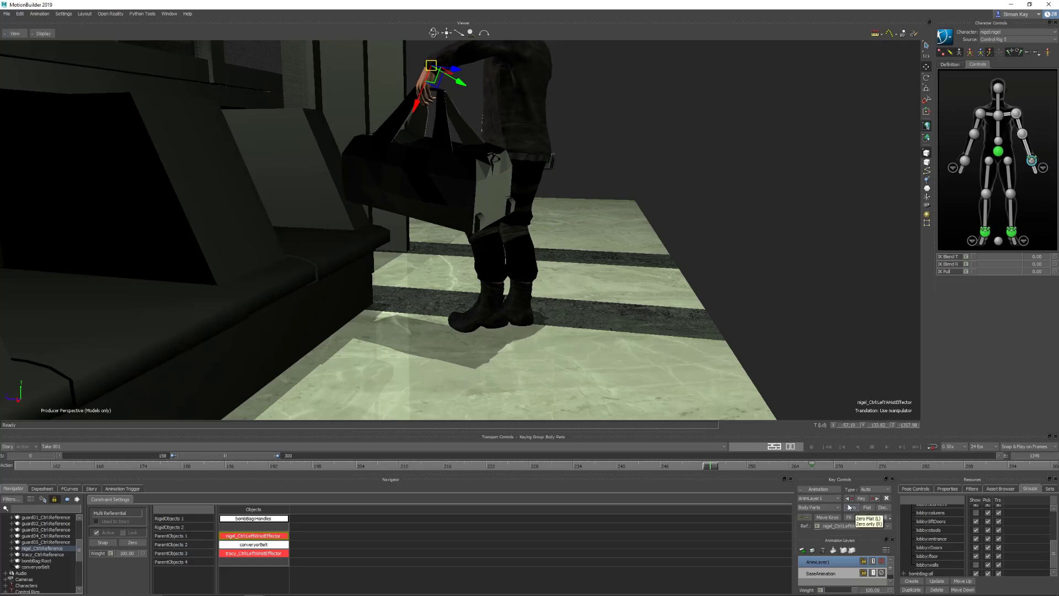
mouse_move(706, 468)
left_mouse_down()
mouse_move(661, 473)
mouse_move(706, 469)
left_mouse_up()
left_click(881, 562)
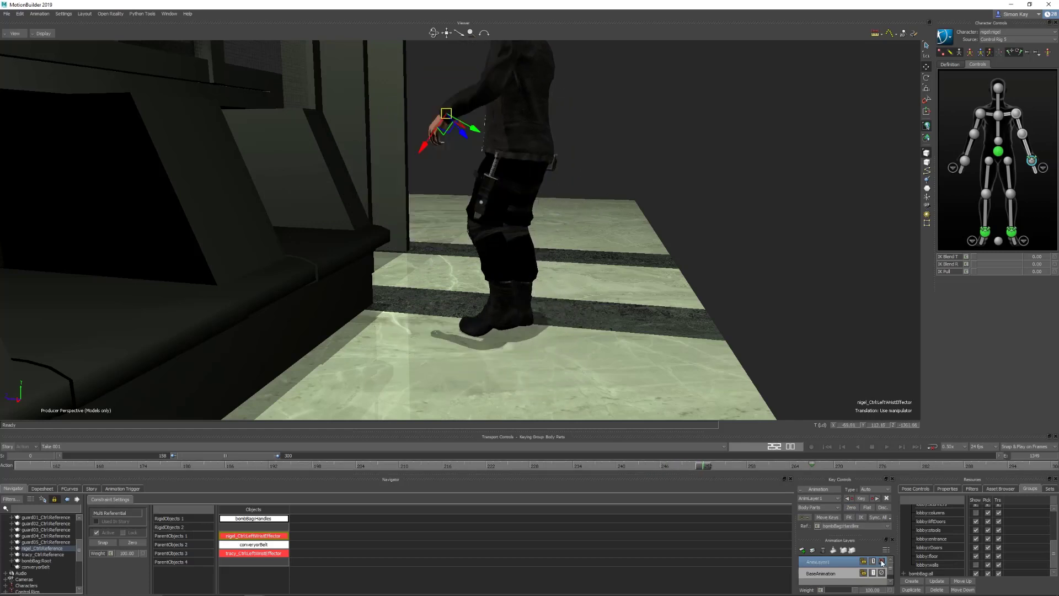
left_click(882, 562)
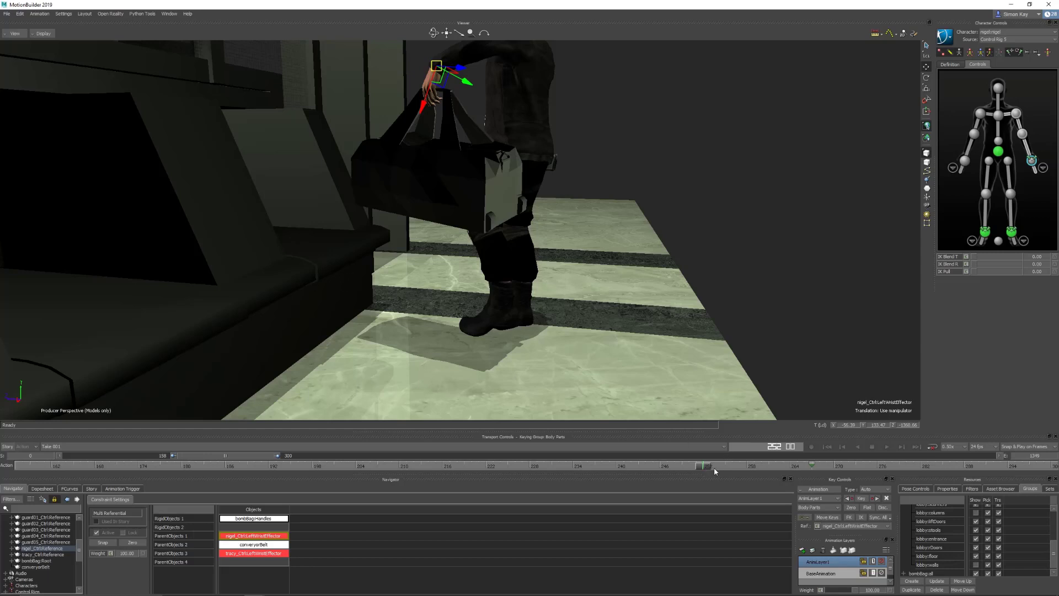
Step: Zero-key the left wrist just before the bag reaches the conveyor, then rotate and reposition it to level the bag
left_click_drag(703, 469, 711, 468)
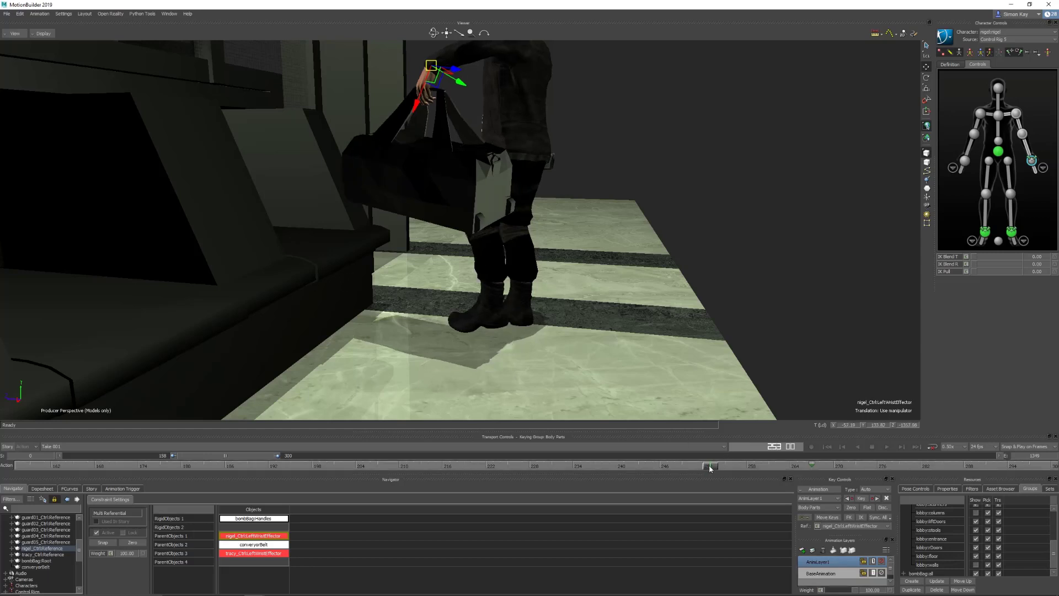
left_click(851, 507)
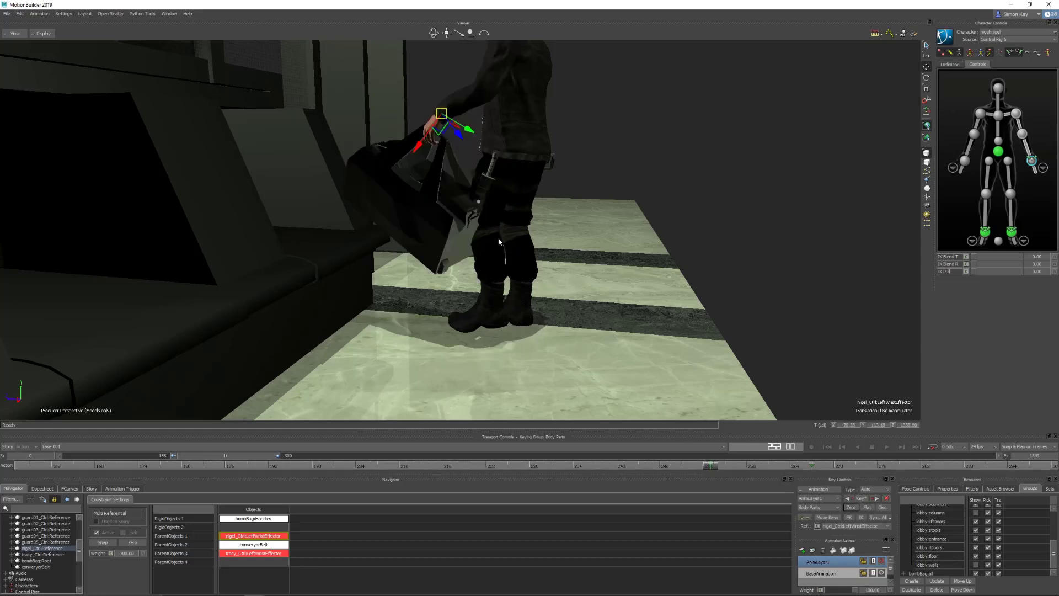
mouse_move(502, 241)
left_mouse_down("ctrl+shift")
mouse_move(588, 282)
mouse_move(572, 250)
mouse_move(427, 135)
mouse_move(497, 235)
left_mouse_up("ctrl+shift")
key("r")
left_click_drag(496, 234, 461, 160, "ctrl+shift")
key("t")
left_click_drag(461, 160, 475, 174, "ctrl+shift")
left_click_drag(610, 254, 647, 283, "ctrl+shift")
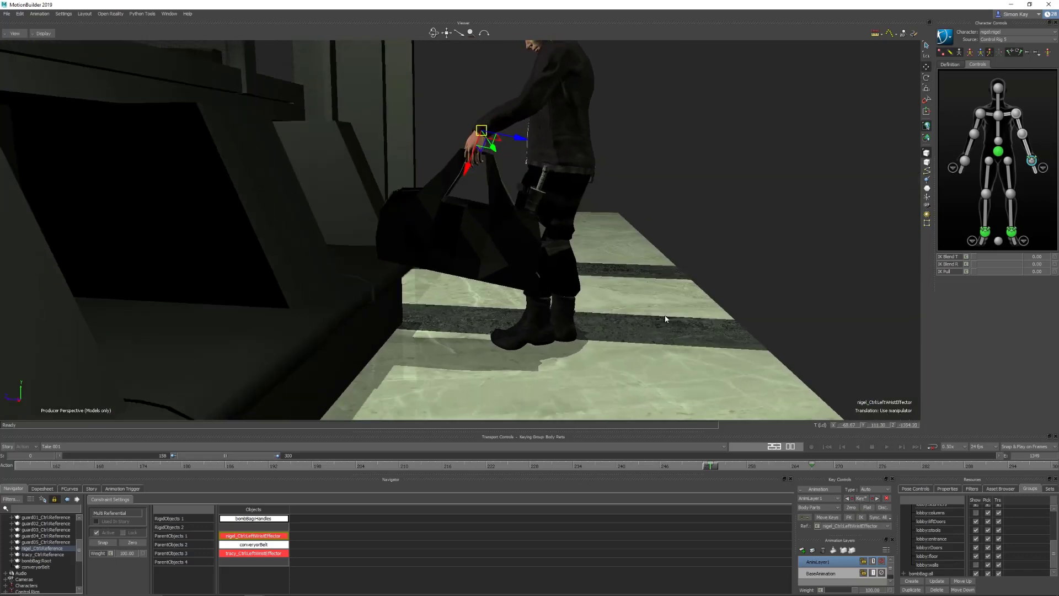
Step: At frame 240, zero-key the man's left wrist, then adjust its position and rotation so the bag hangs beside his leg
left_click_drag(706, 470, 617, 468)
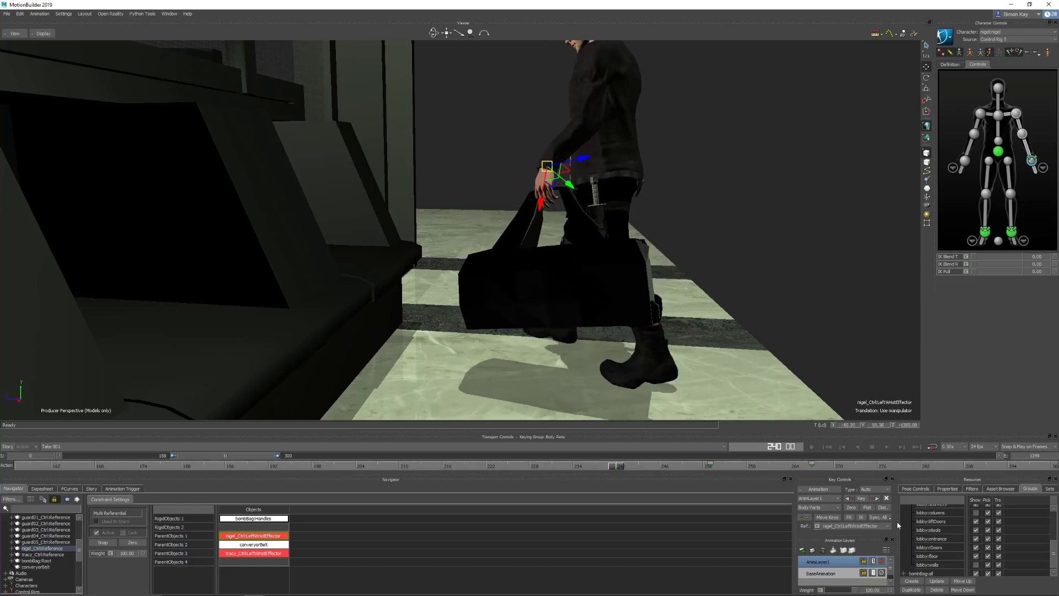
left_click(849, 508)
left_click_drag(642, 236, 594, 190, "ctrl+shift")
key("r")
left_click_drag(530, 165, 469, 127)
key("t")
left_click_drag(567, 102, 564, 230)
key("r")
left_click_drag(469, 179, 442, 190)
left_click_drag(441, 190, 564, 208, "ctrl+shift")
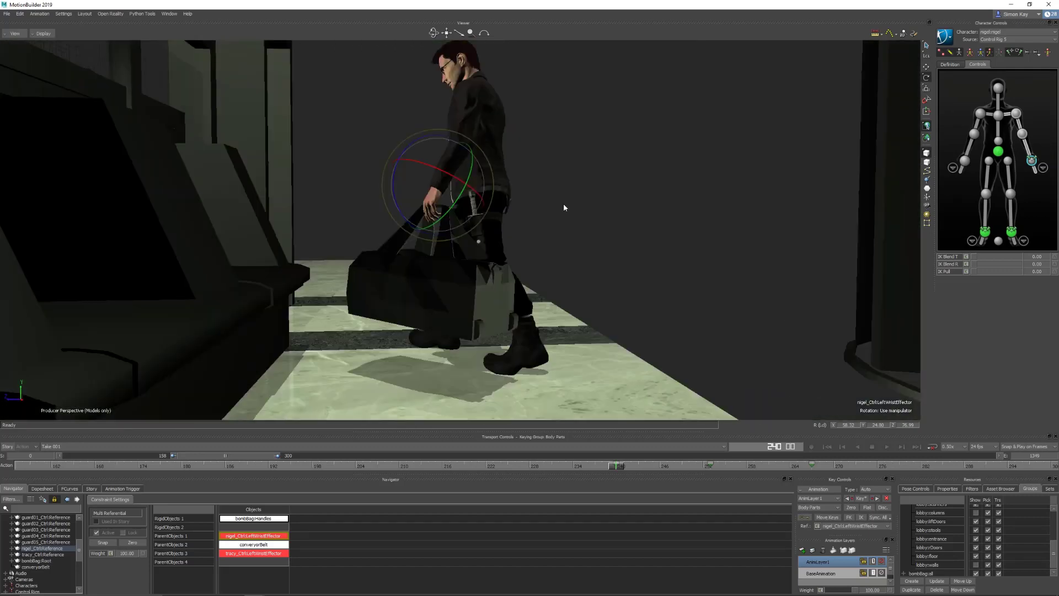
mouse_move(590, 254)
left_mouse_down("ctrl+shift")
mouse_move(547, 252)
mouse_move(605, 264)
left_mouse_up("ctrl+shift")
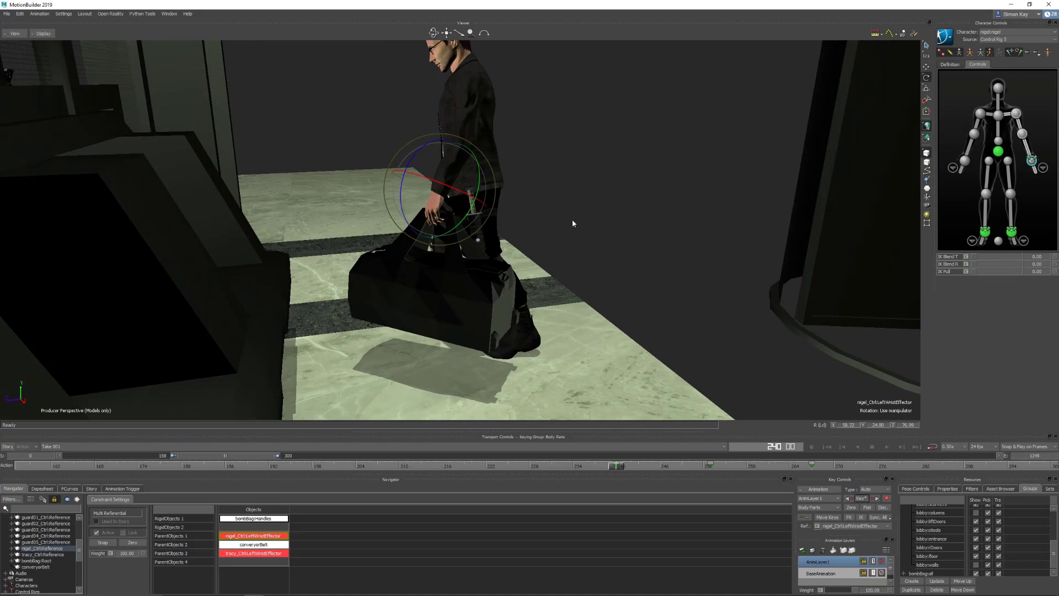
Step: At frame 216, move and rotate the man's left wrist effector to adjust how he carries the bag
left_click_drag(610, 465, 442, 469)
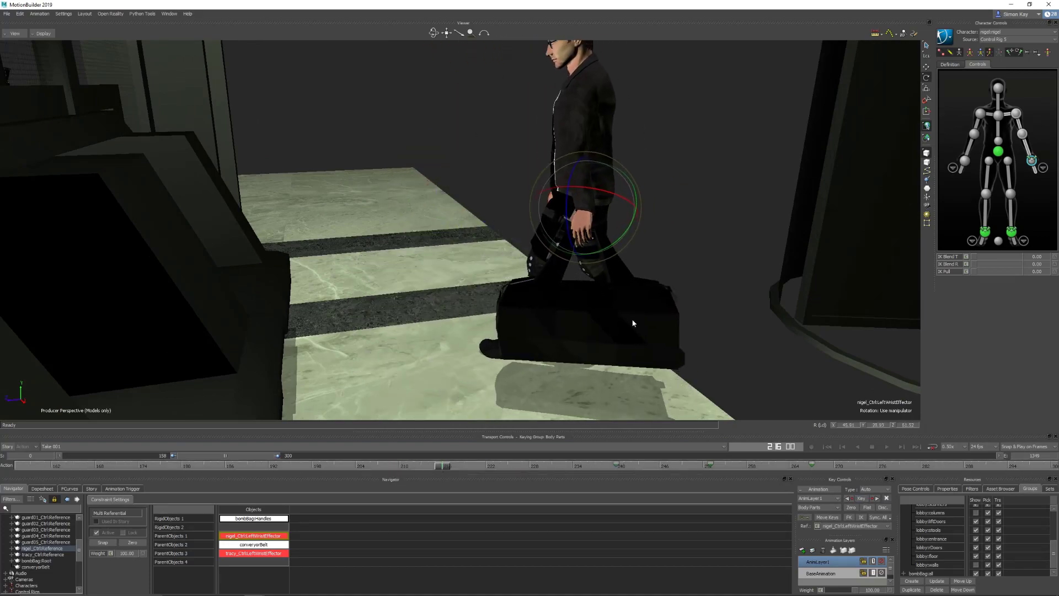
left_click_drag(632, 320, 630, 218, "ctrl+shift")
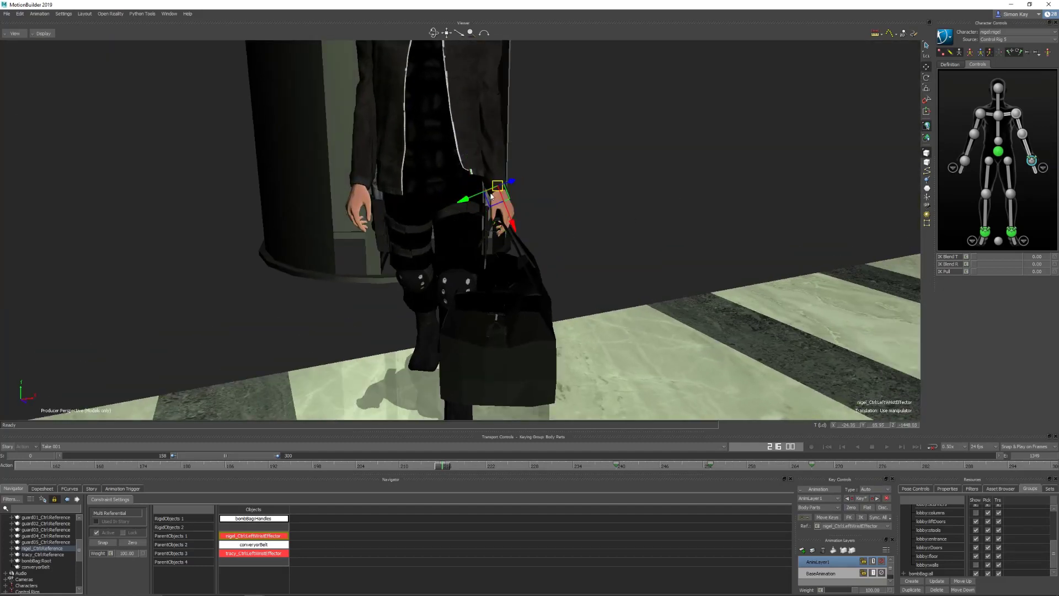
left_click_drag(467, 203, 678, 313)
key("e")
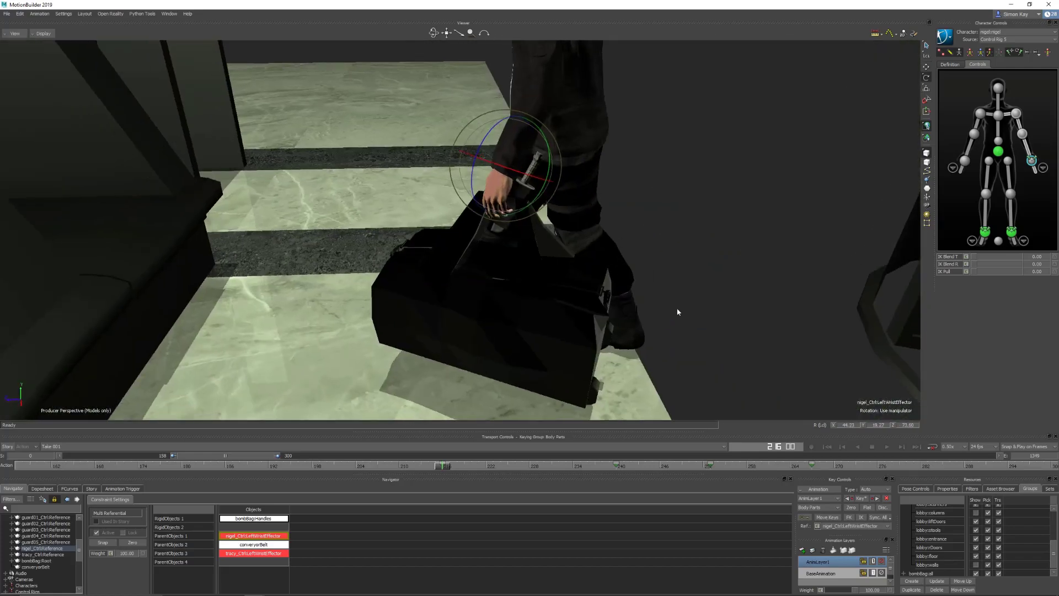
left_click_drag(683, 194, 593, 309, "ctrl")
Step: Return to the frame where the bag meets the conveyor and move the conveyorBelt null to the belt edge beside it
left_click_drag(441, 469, 813, 467)
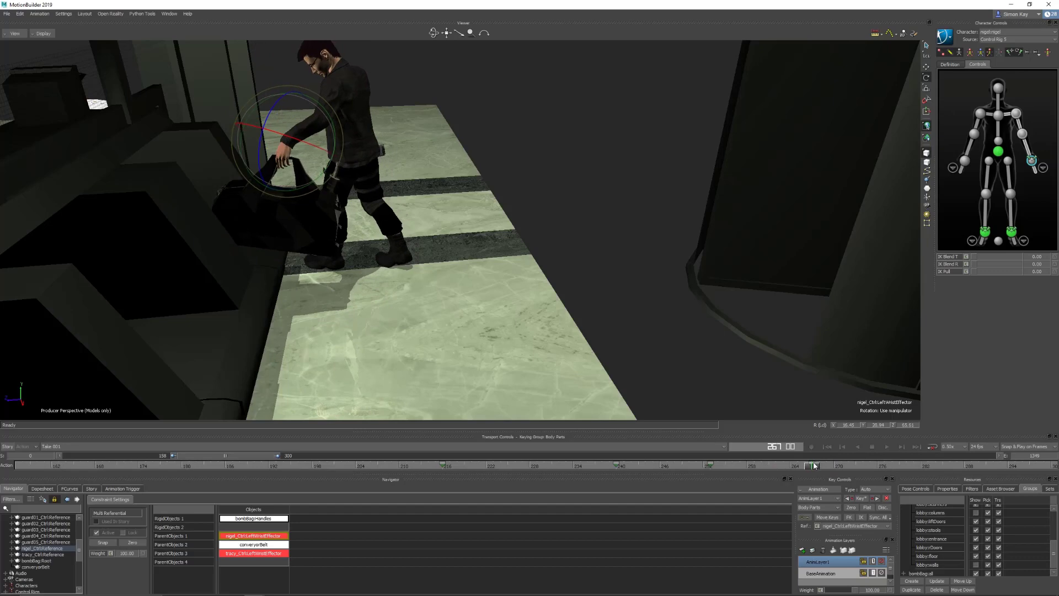
left_click_drag(558, 242, 573, 259, "ctrl+shift")
key("ctrl+a")
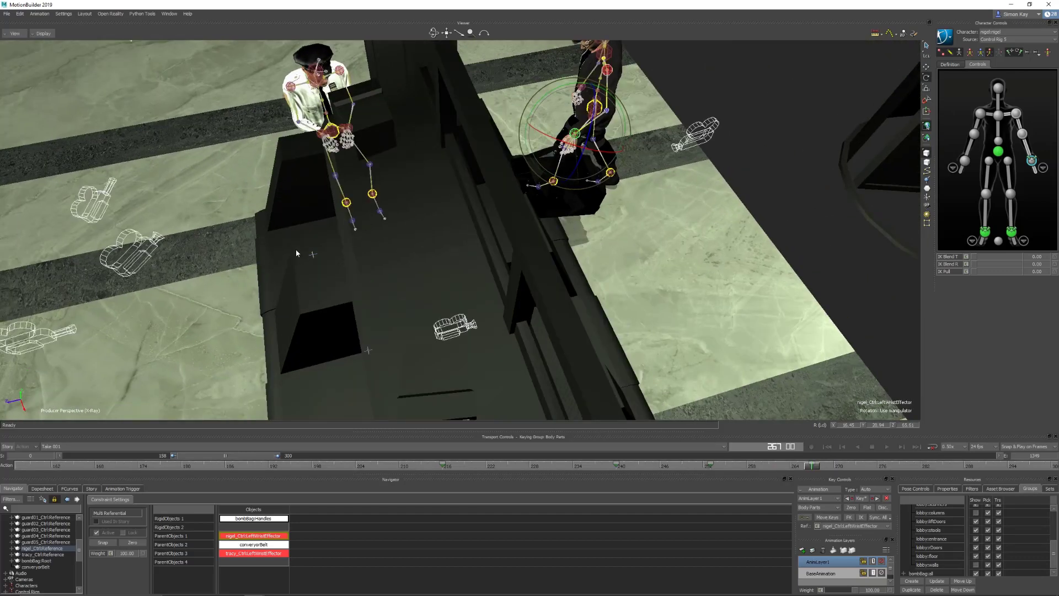
left_click(315, 257)
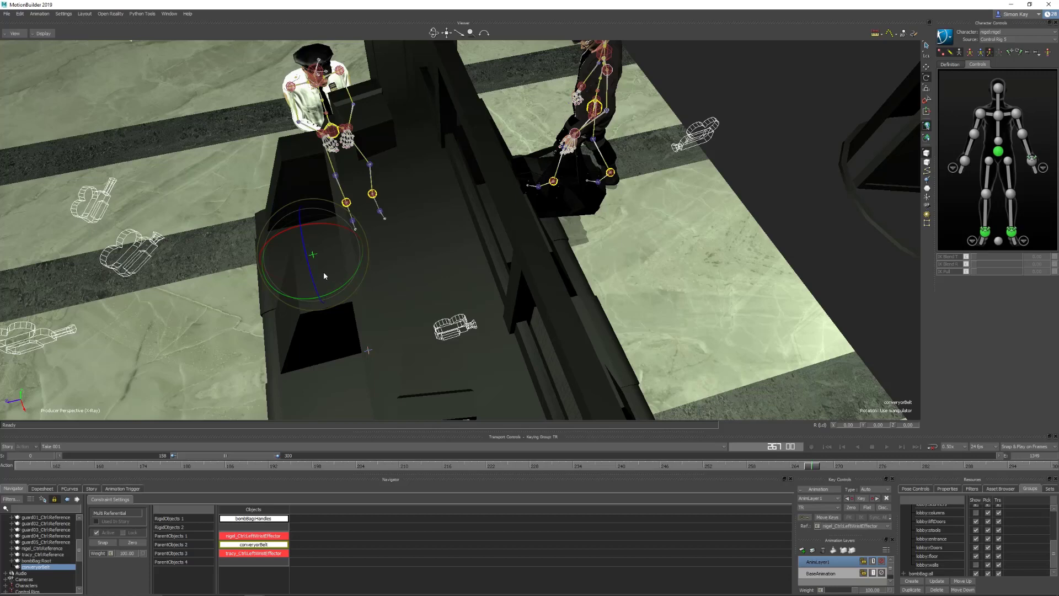
key("t")
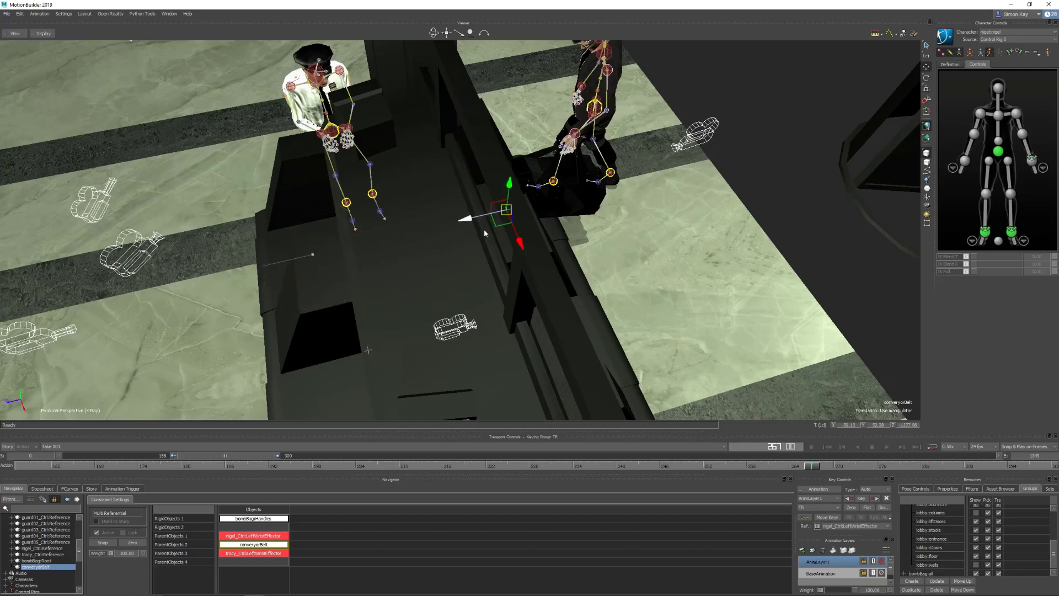
left_click_drag(492, 227, 585, 262, "ctrl+shift")
scroll(604, 235, "up", 3)
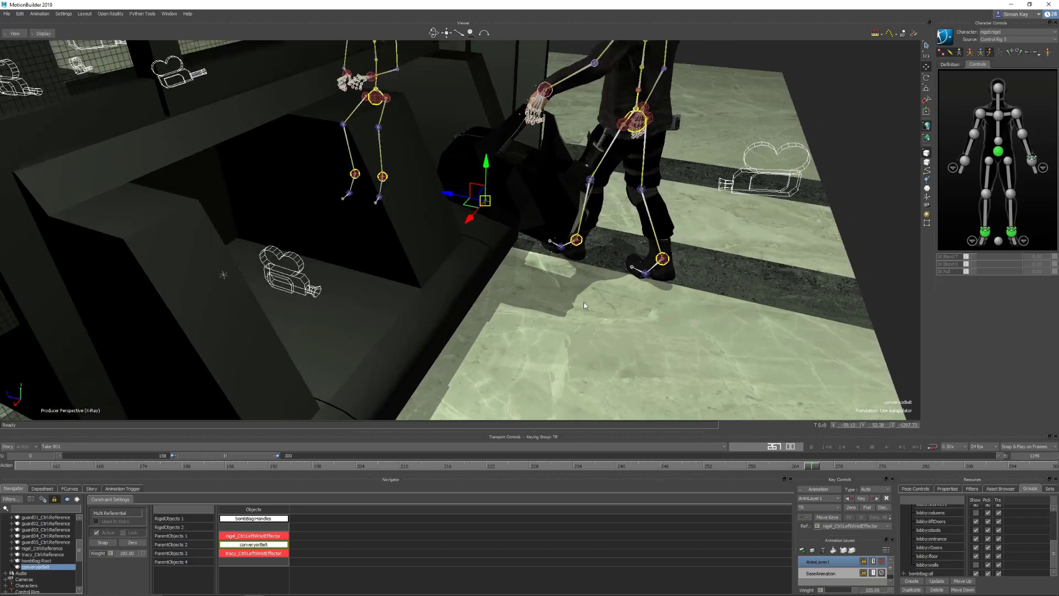
Step: Set the bomb bag constraint's reference to conveyorBelt at frame 267 and key it
left_click_drag(584, 302, 584, 311, "ctrl+shift")
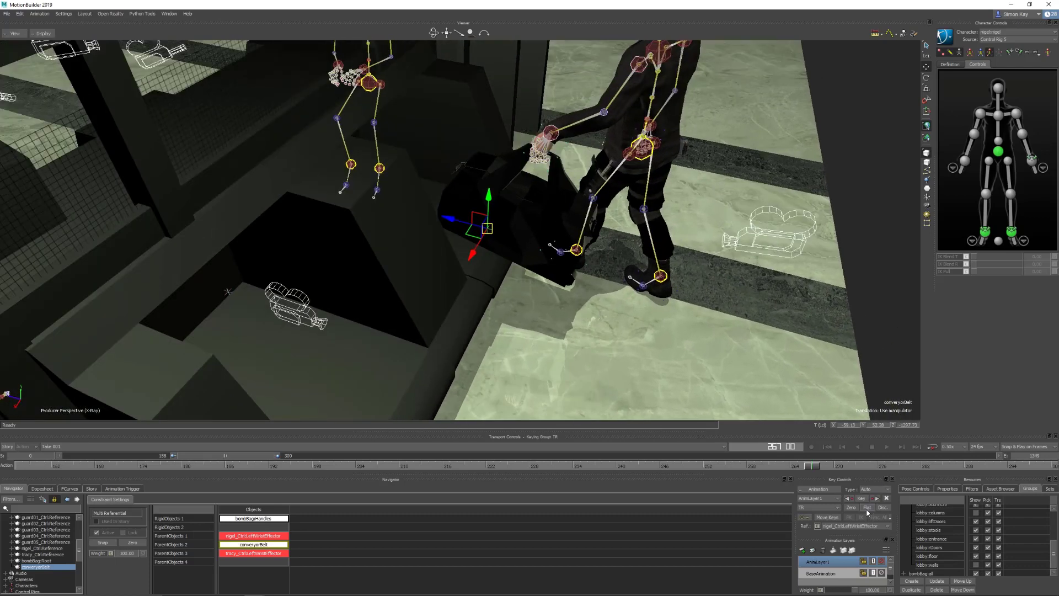
left_click_drag(687, 251, 534, 292, "ctrl+shift")
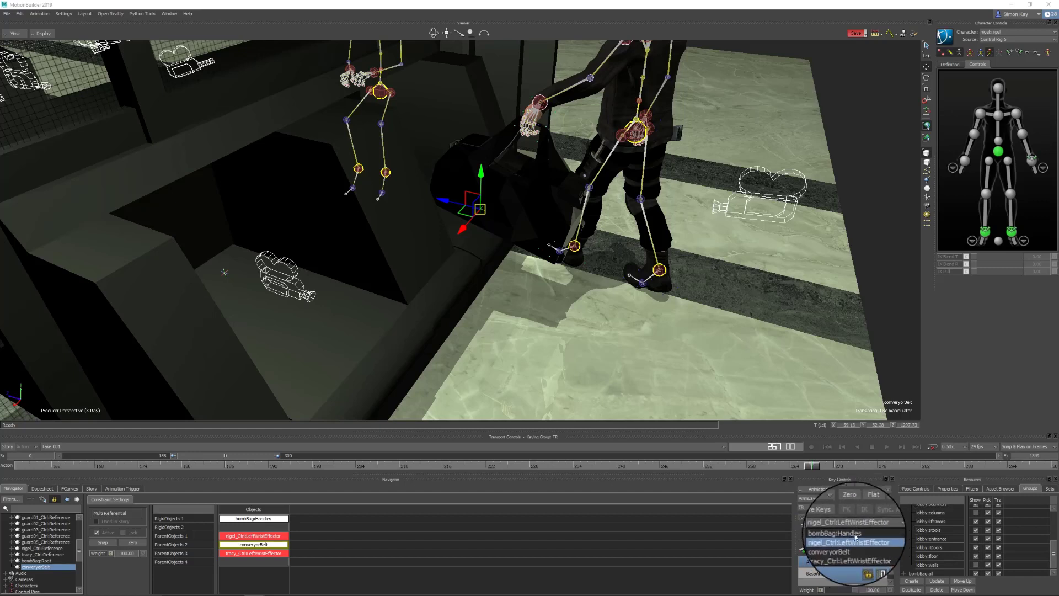
left_click(842, 547)
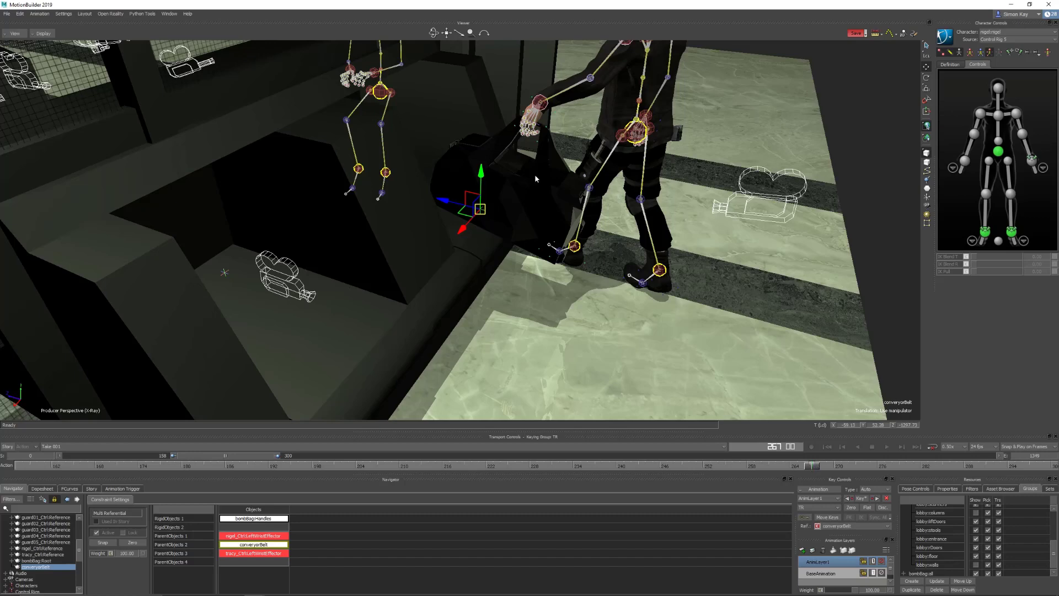
left_click_drag(614, 313, 598, 335, "ctrl+shift")
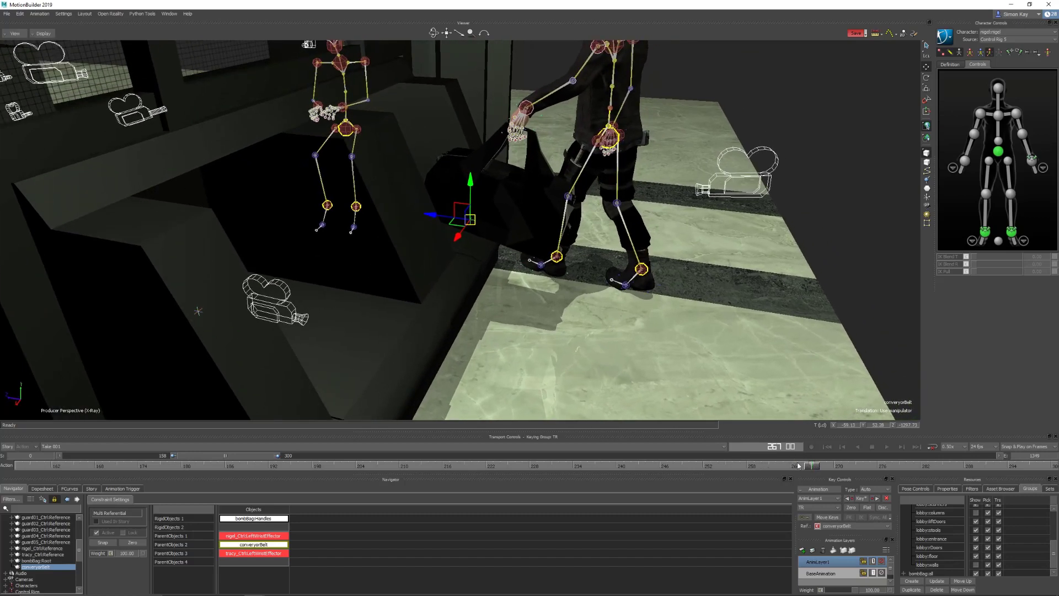
Step: At frame 300 in models-only display, move the conveyorBelt reference along Z to the far end of the belt and key it
left_click_drag(798, 466, 874, 459)
key("ctrl+a")
left_click_drag(887, 457, 1053, 445)
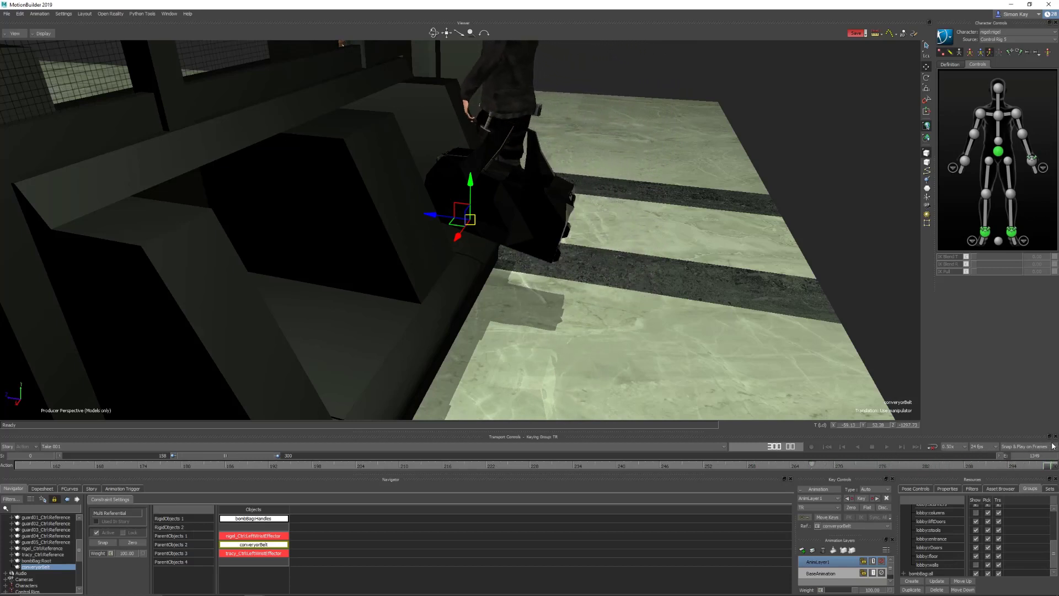
left_click_drag(625, 184, 614, 278, "ctrl+shift")
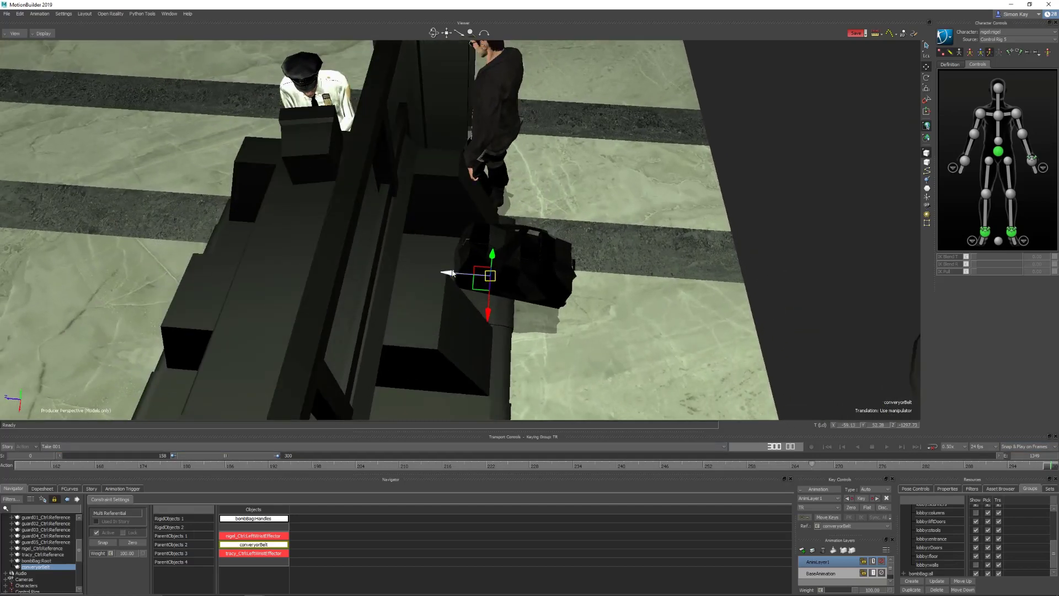
left_click_drag(424, 273, 178, 254)
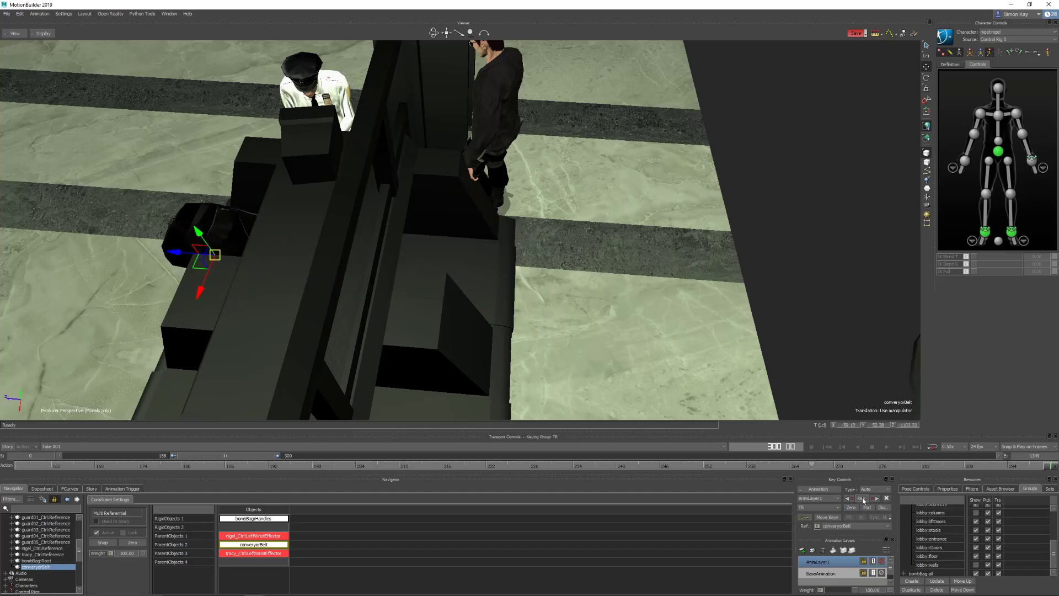
Step: Play back the bag handover and its travel along the conveyor up to frame 300
left_click_drag(1051, 466, 525, 433)
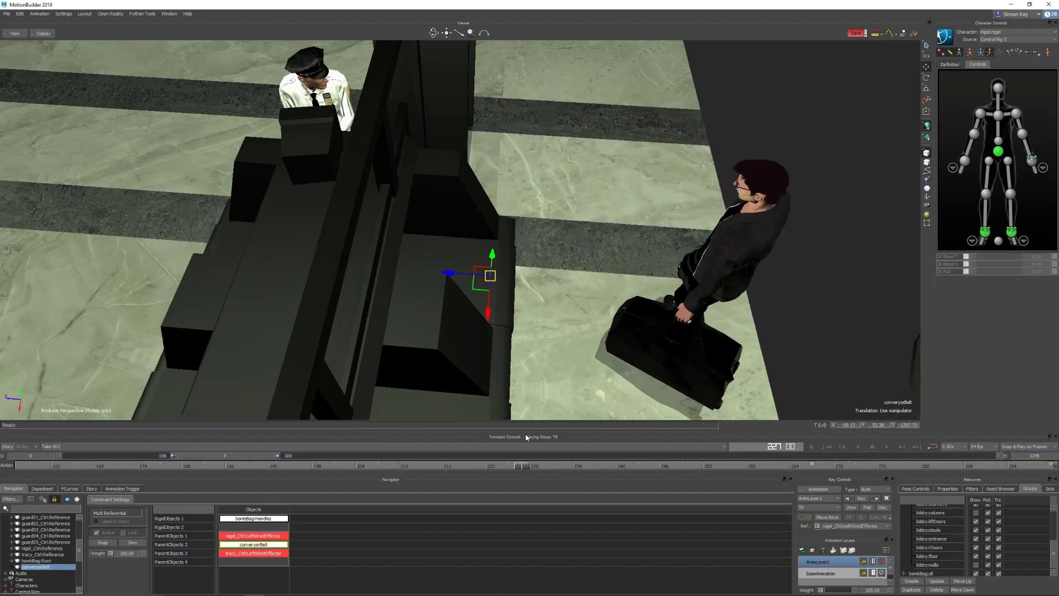
mouse_move(549, 264)
left_mouse_down("ctrl+shift")
mouse_move(564, 253)
mouse_move(551, 260)
left_mouse_up("ctrl+shift")
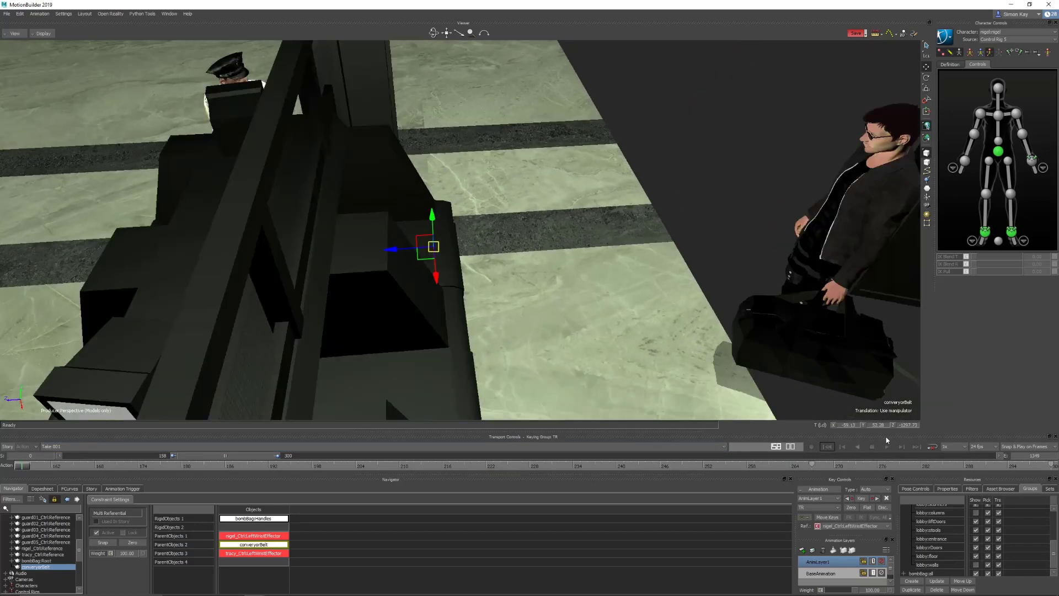
left_click(887, 447)
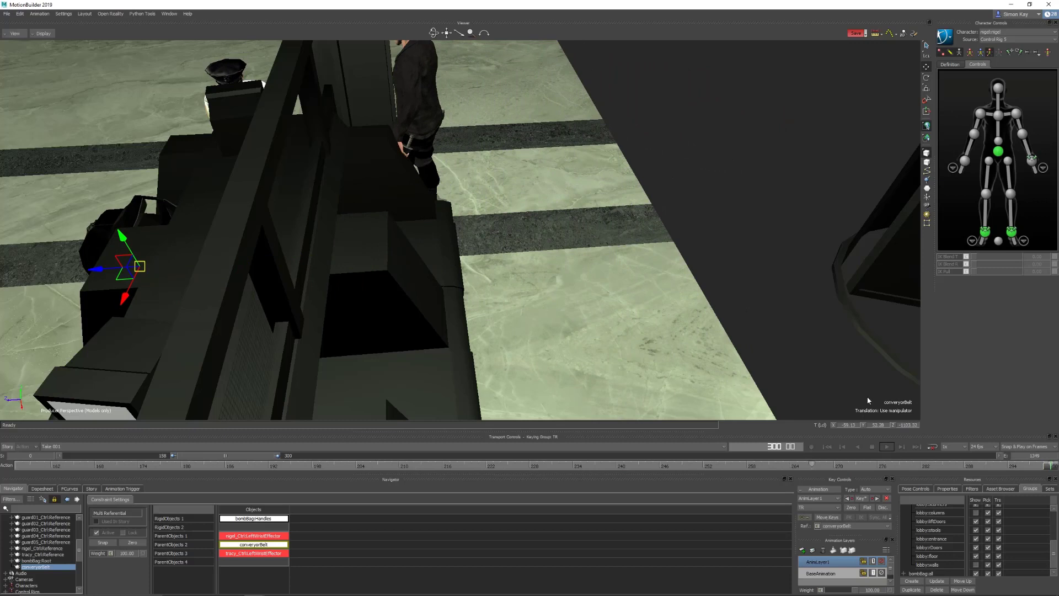
left_click(873, 446)
Step: Show the full take range and give both keys of conveyorBelt's Z translation curve linear interpolation
double_click(225, 456)
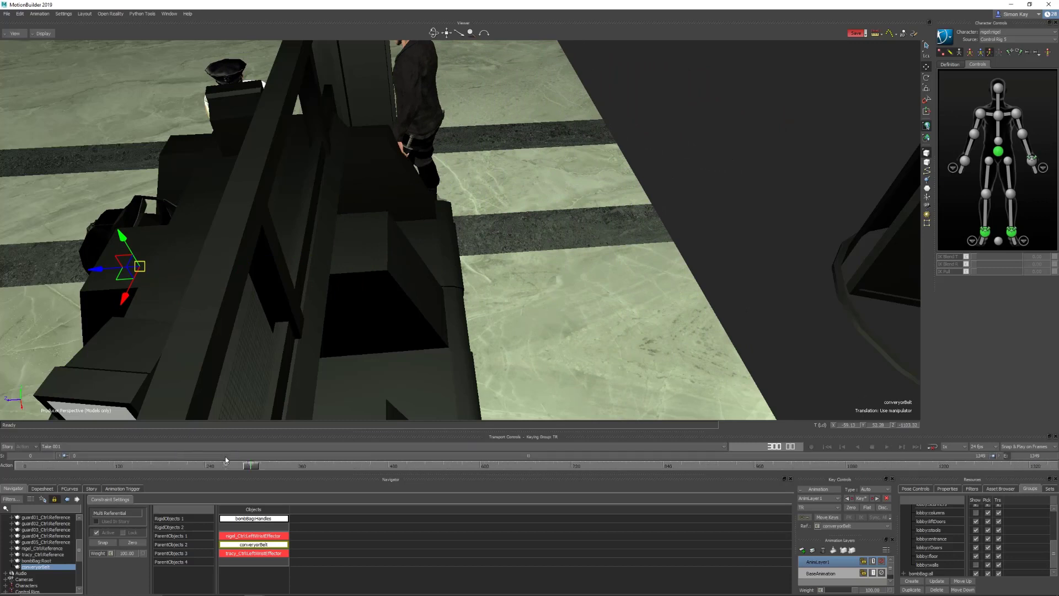
left_click(70, 489)
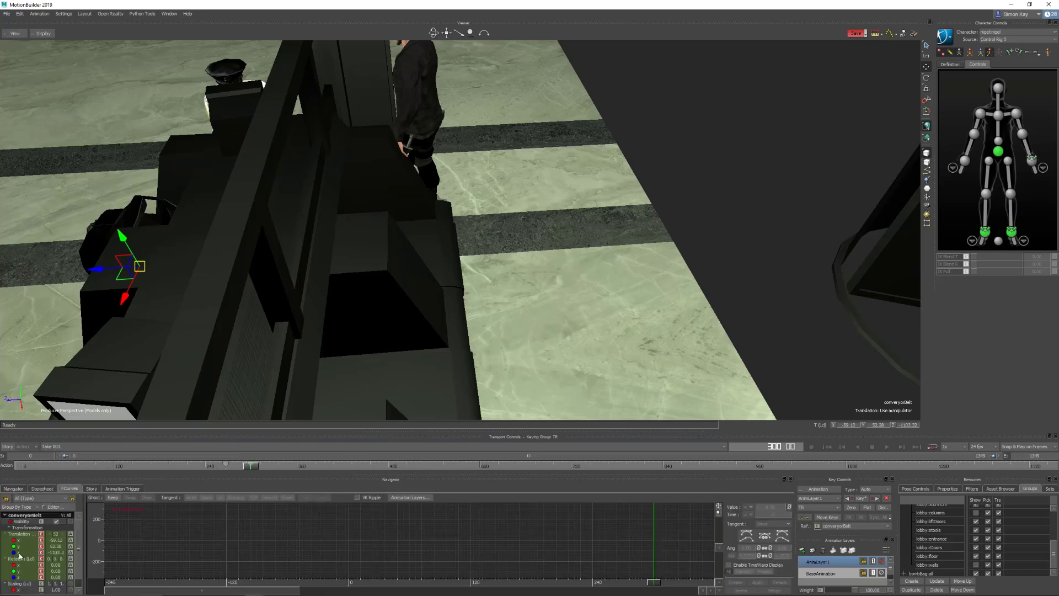
key("a")
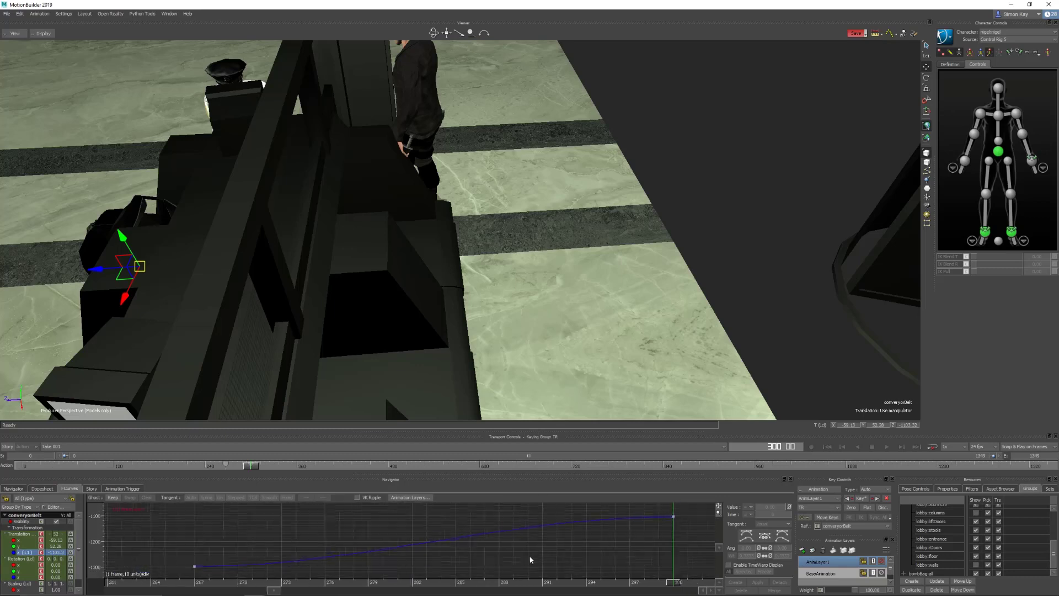
left_click_drag(200, 575, 681, 517)
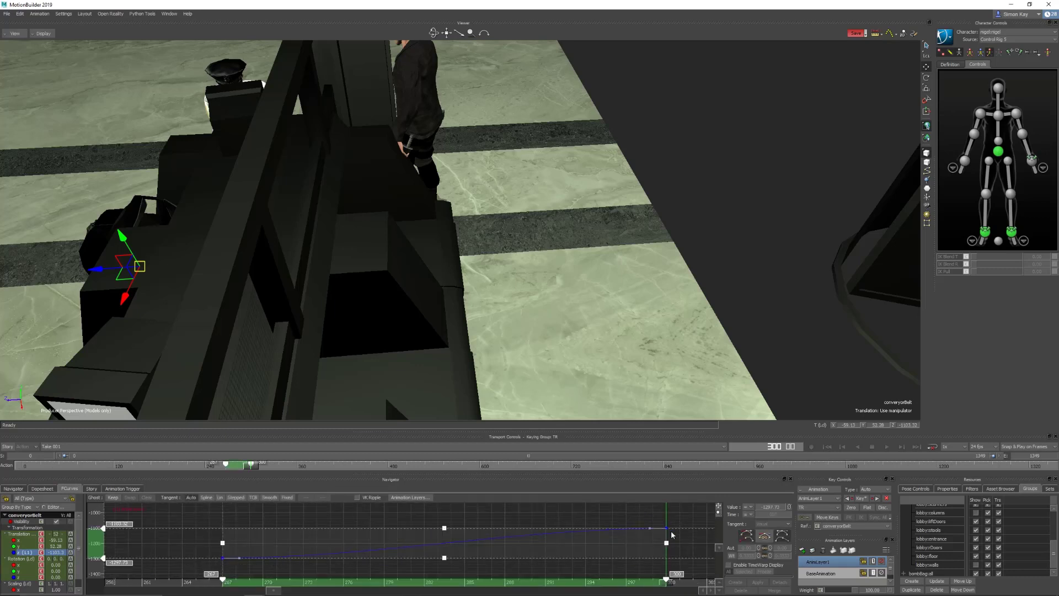
left_click(219, 498)
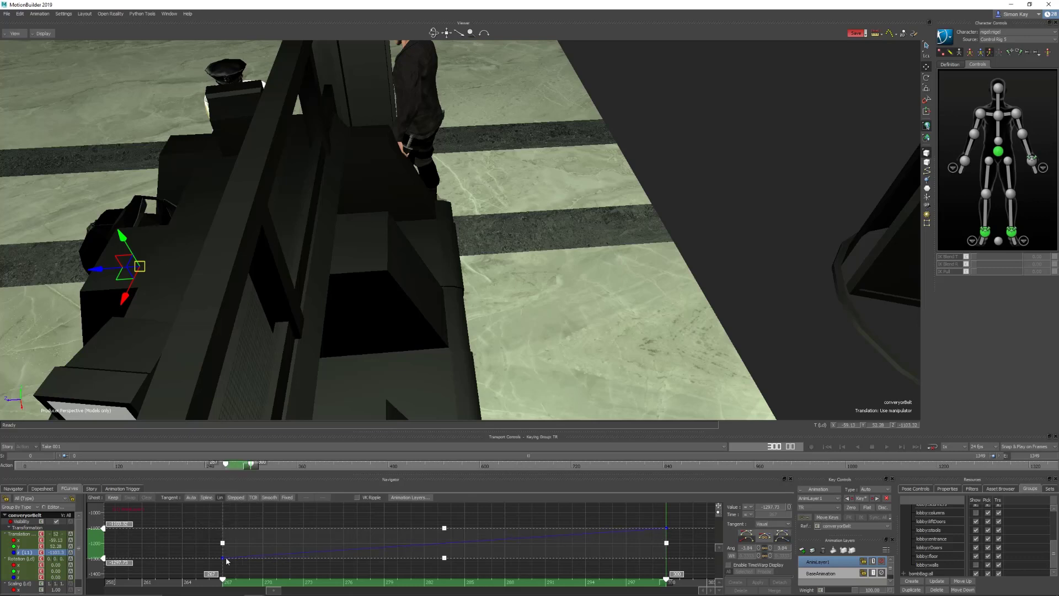
Step: Play back from frame 242 to check the speed of the bag's linear travel on the belt
left_click(193, 515)
left_click_drag(687, 575, 684, 574)
left_click_drag(253, 468, 208, 469)
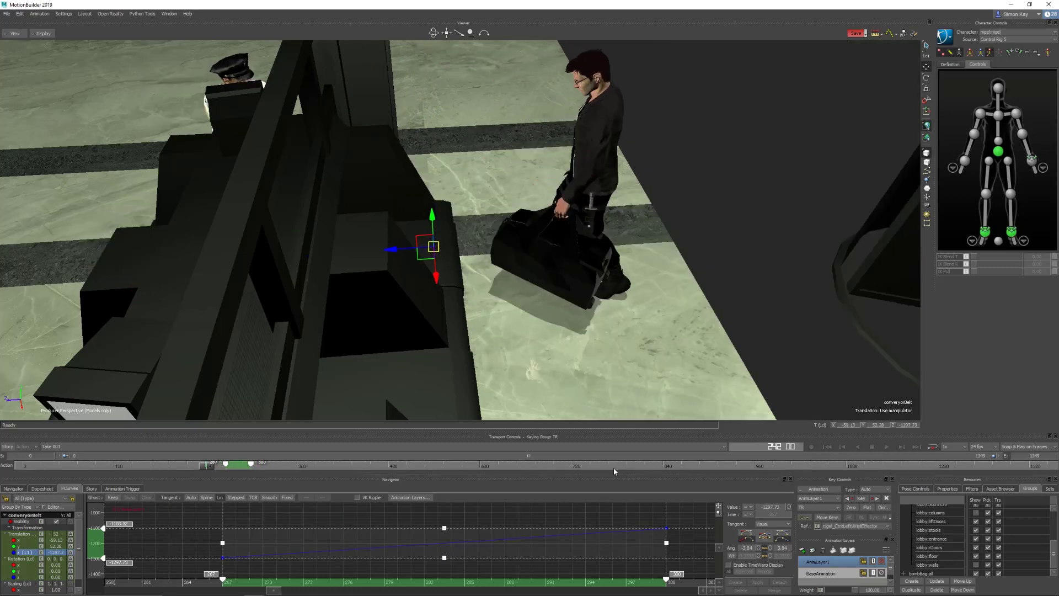
left_click(870, 447)
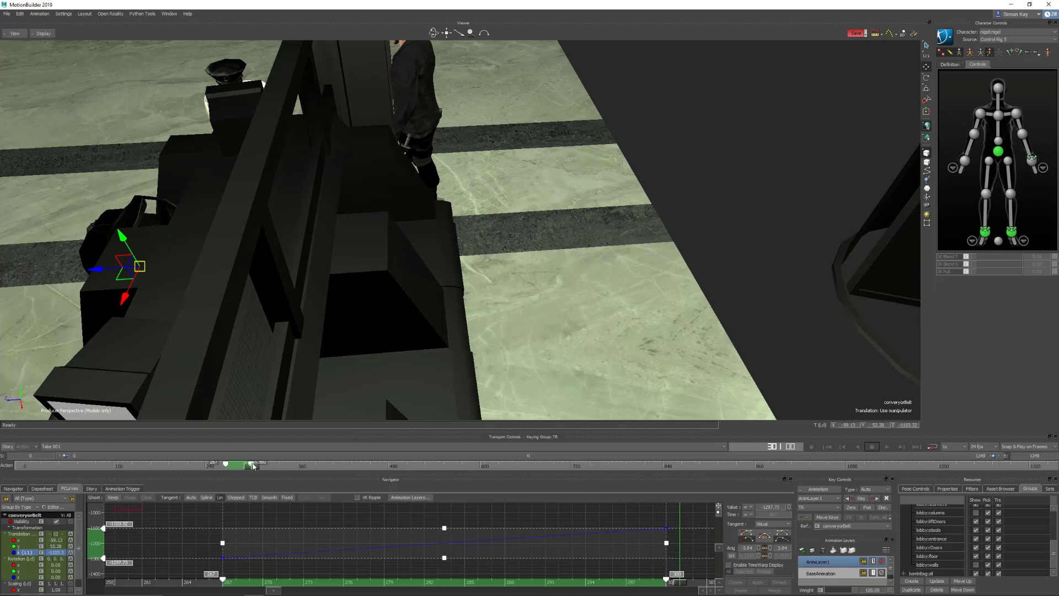
Step: Slow the belt travel by moving the last conveyorBelt Z translation key to frame 360
left_click_drag(255, 468, 299, 469)
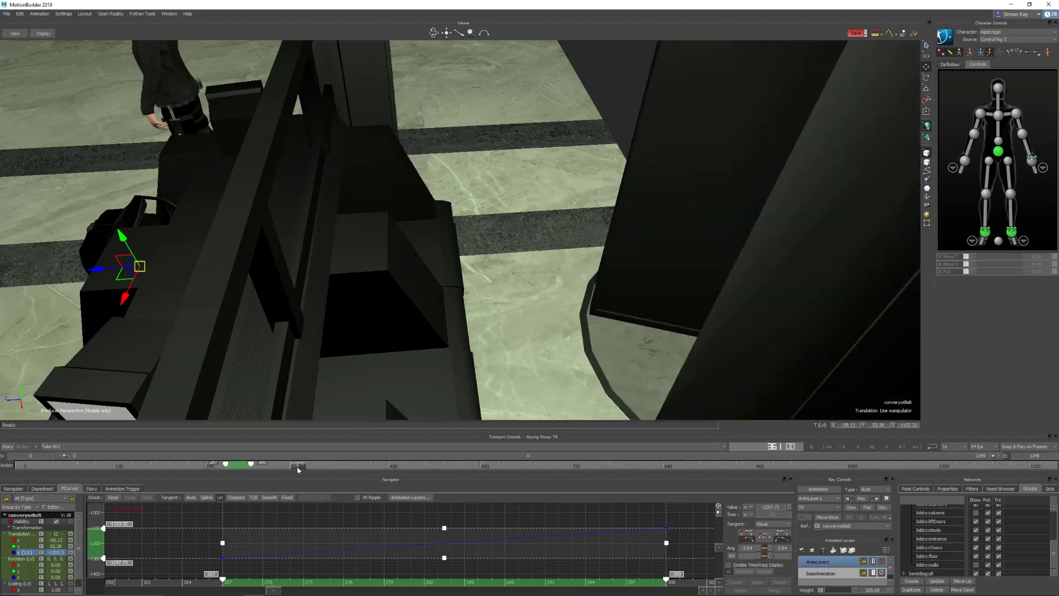
key("a")
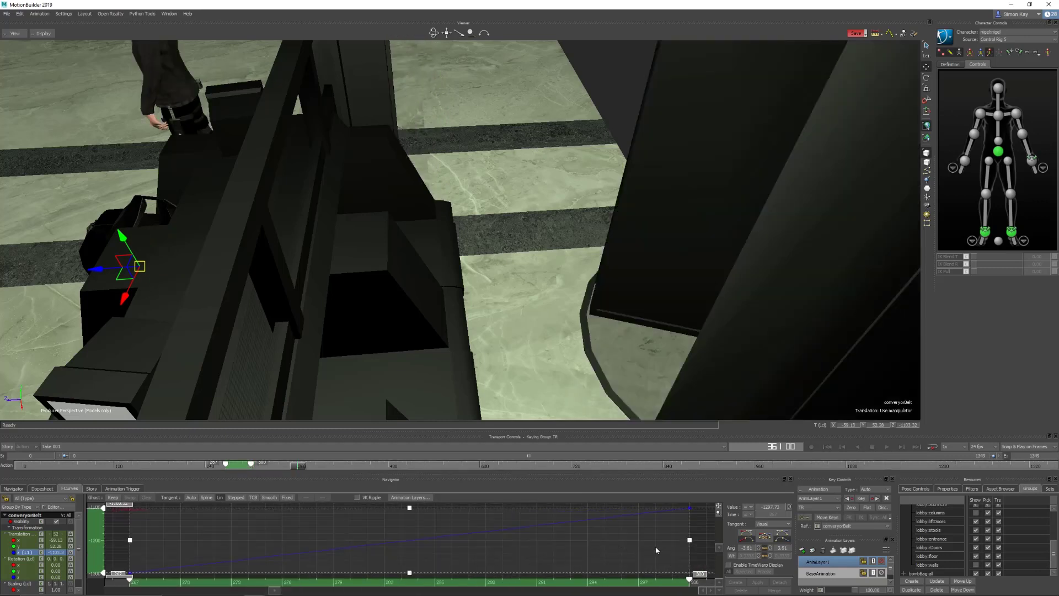
left_click_drag(656, 551, 560, 585, "ctrl")
double_click(682, 576)
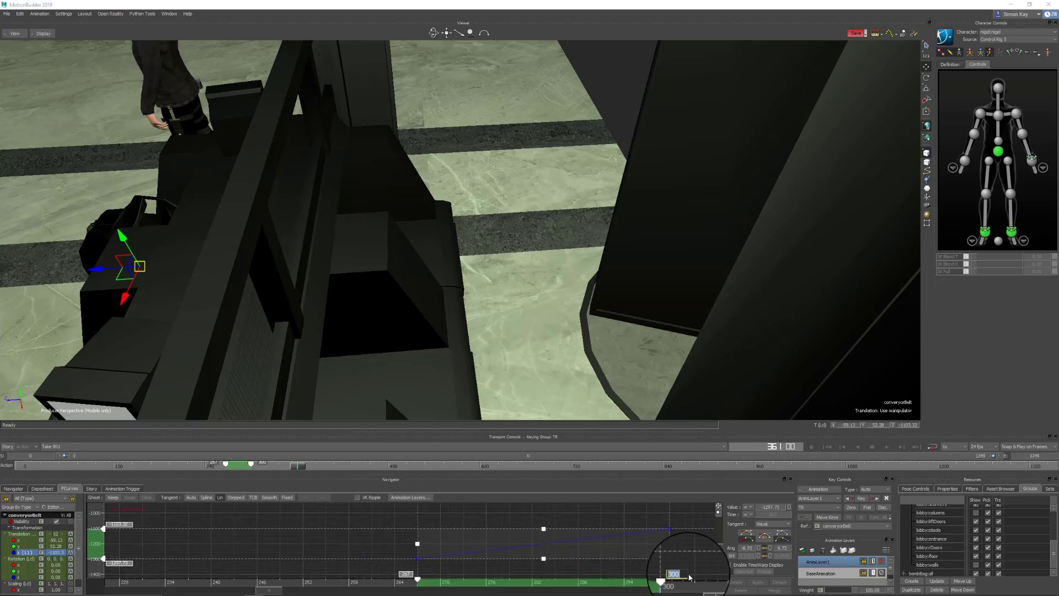
type("360")
key("Return")
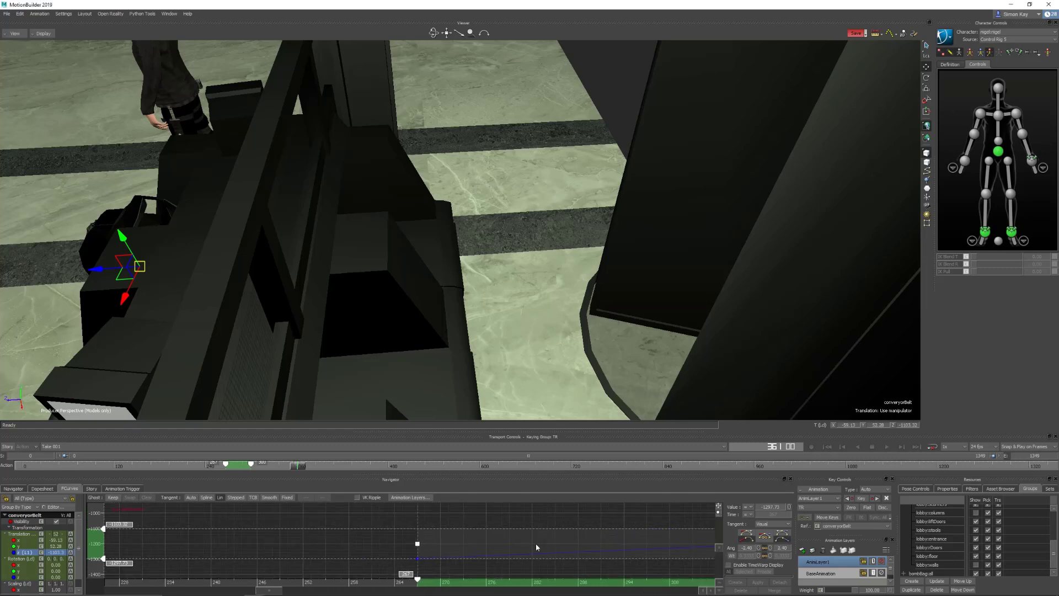
key("a")
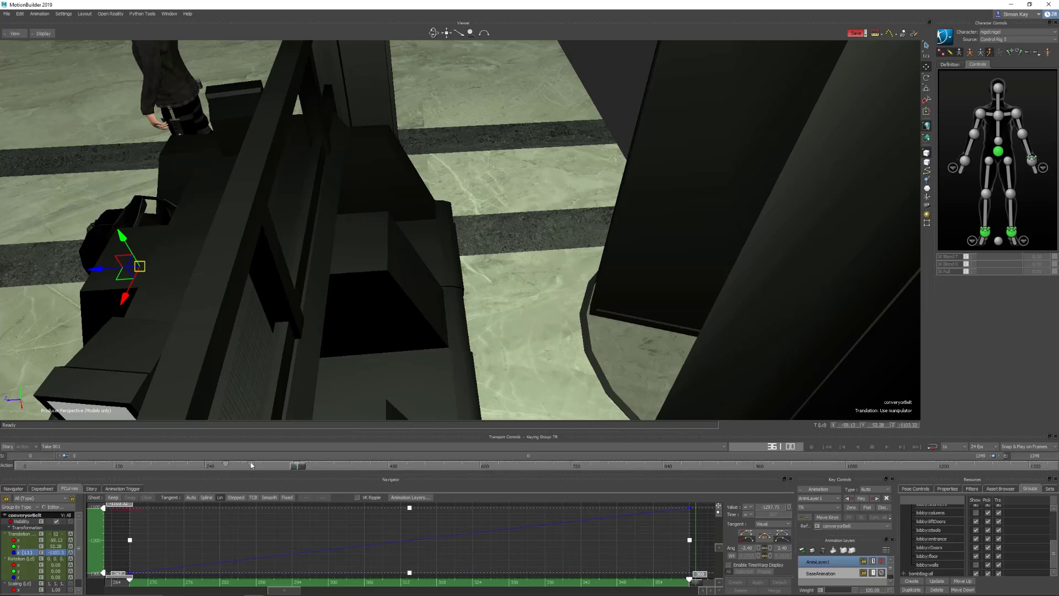
Step: Play back the slowed bag travel and inspect it from the other side of the scanner
mouse_move(251, 465)
left_mouse_down()
mouse_move(314, 464)
mouse_move(200, 468)
left_mouse_up()
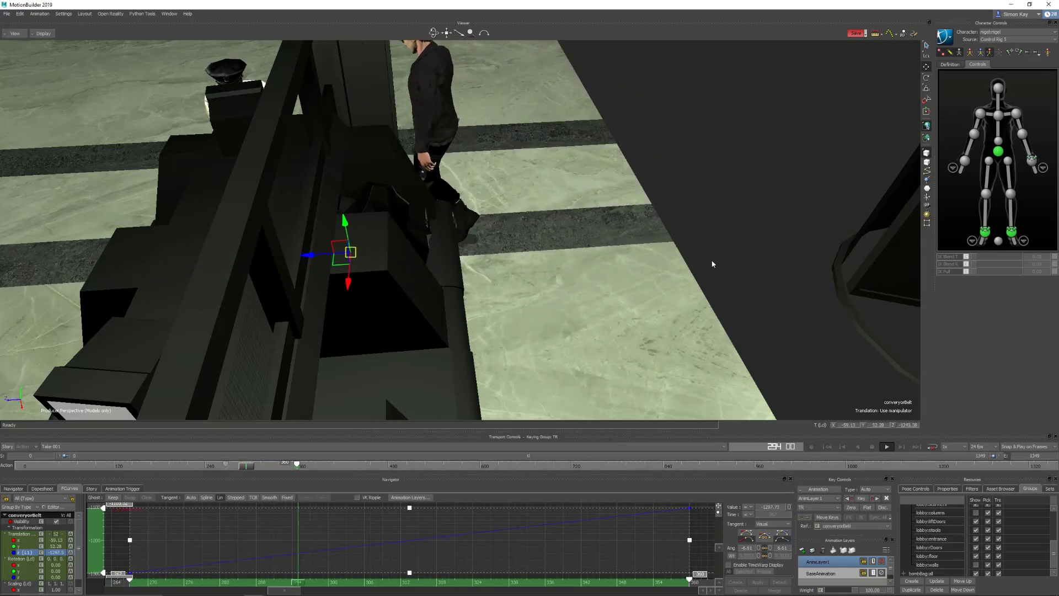
left_click_drag(593, 280, 646, 274, "shift")
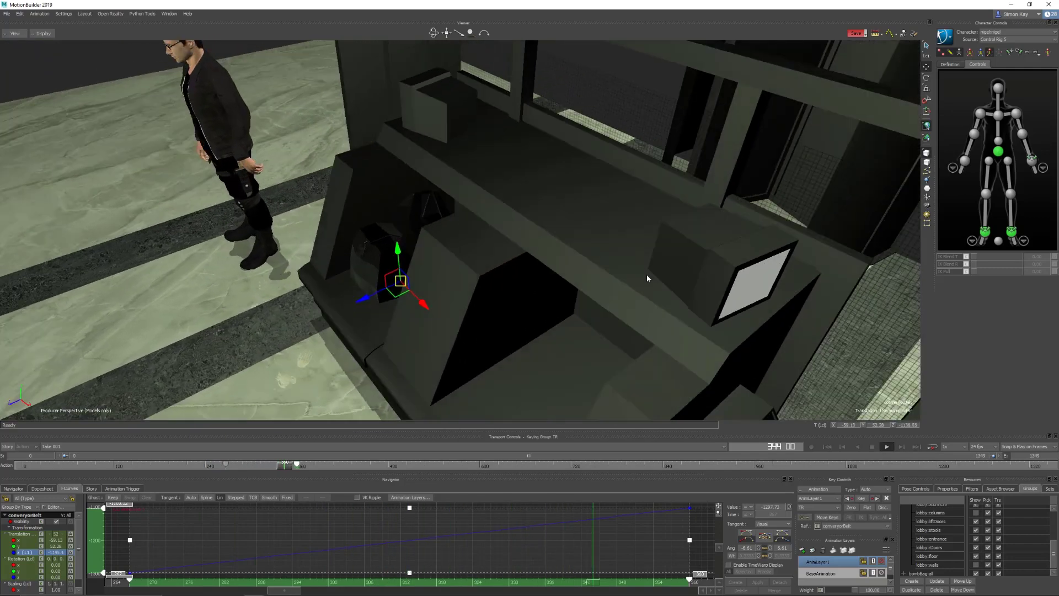
left_click(646, 274)
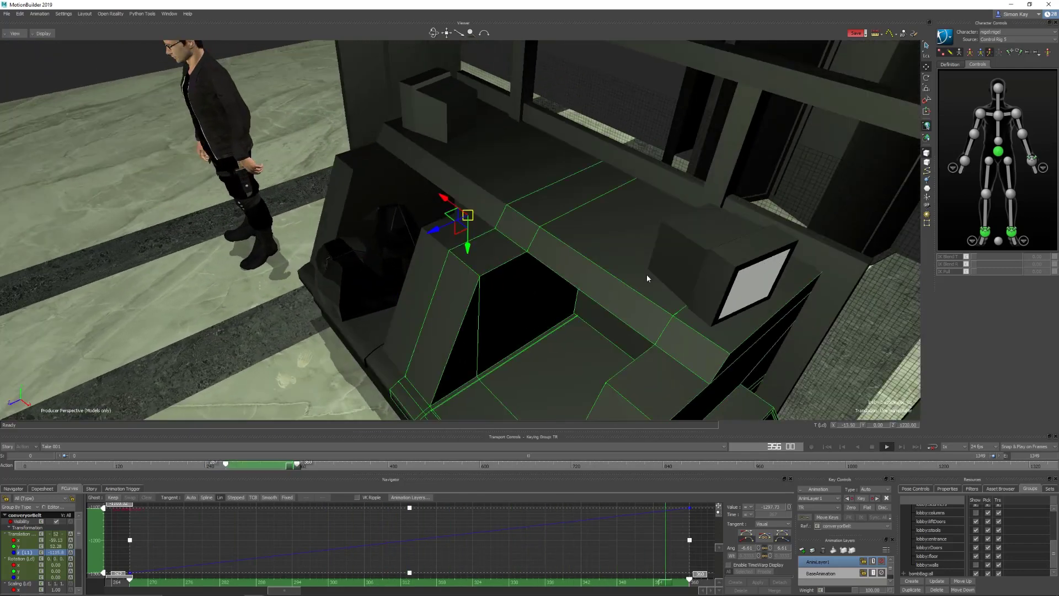
left_click(871, 447)
Step: Clear the selection, reframe the front of the scanner, and scrub to where the woman approaches the bag
left_click_drag(298, 327, 484, 432, "ctrl+shift")
key("shift+d")
left_click_drag(335, 467, 872, 446)
left_click(886, 447)
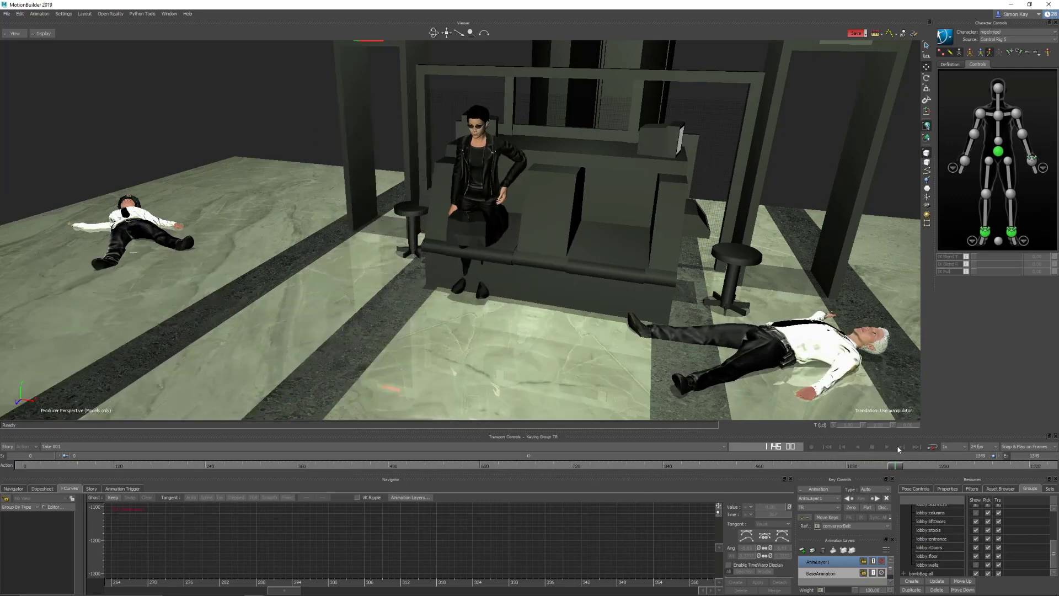
left_click_drag(938, 464, 854, 455)
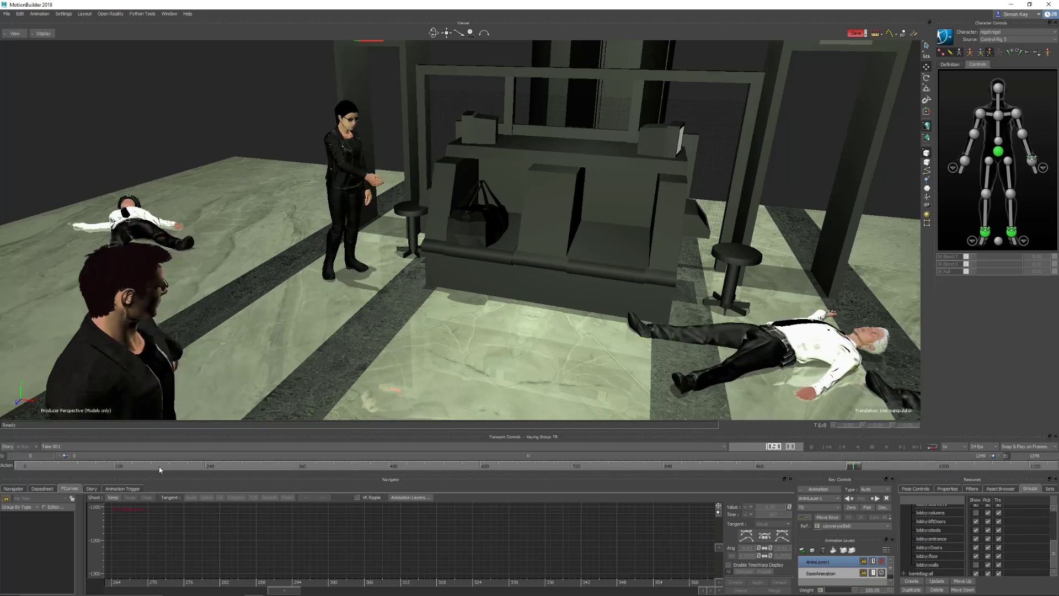
Step: Narrow the visible timeline range to frames 1090 to 1200 and tighten its start to frame 1100
type("1090")
key("Return")
left_click_drag(20, 466, 458, 466)
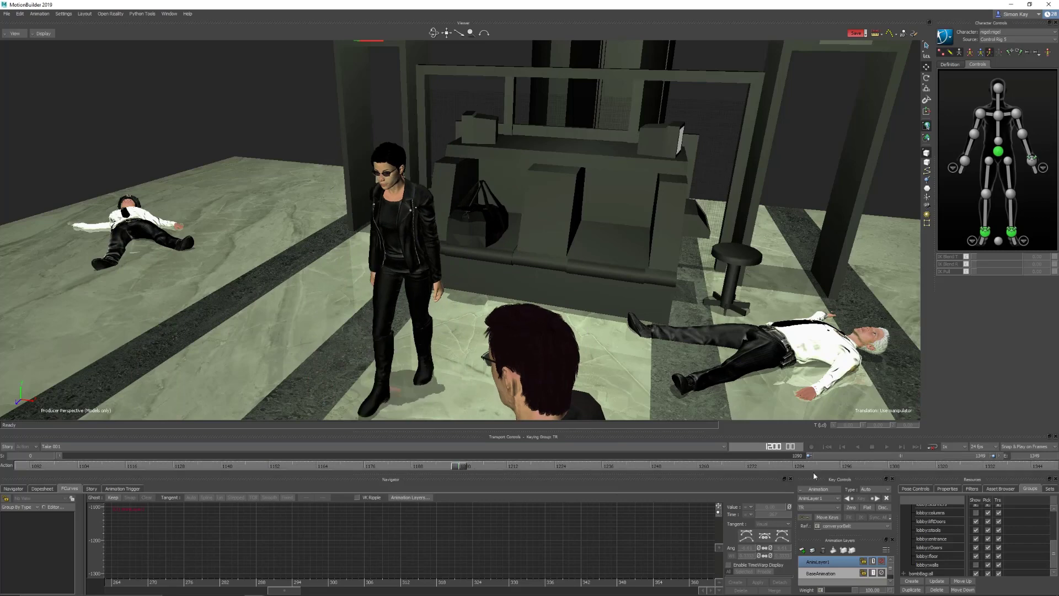
key("Return")
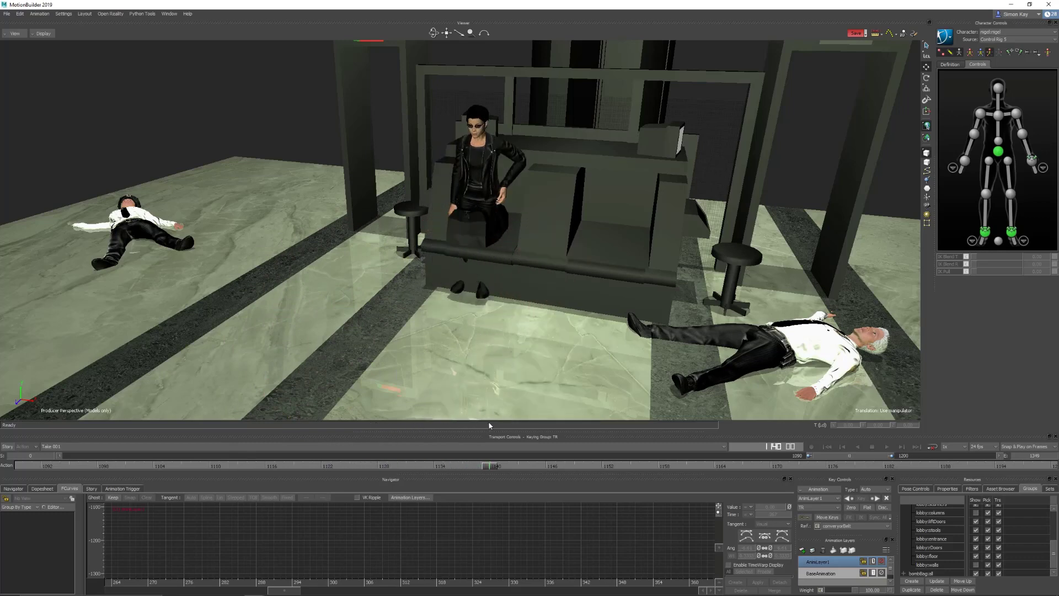
left_click_drag(489, 422, 222, 437)
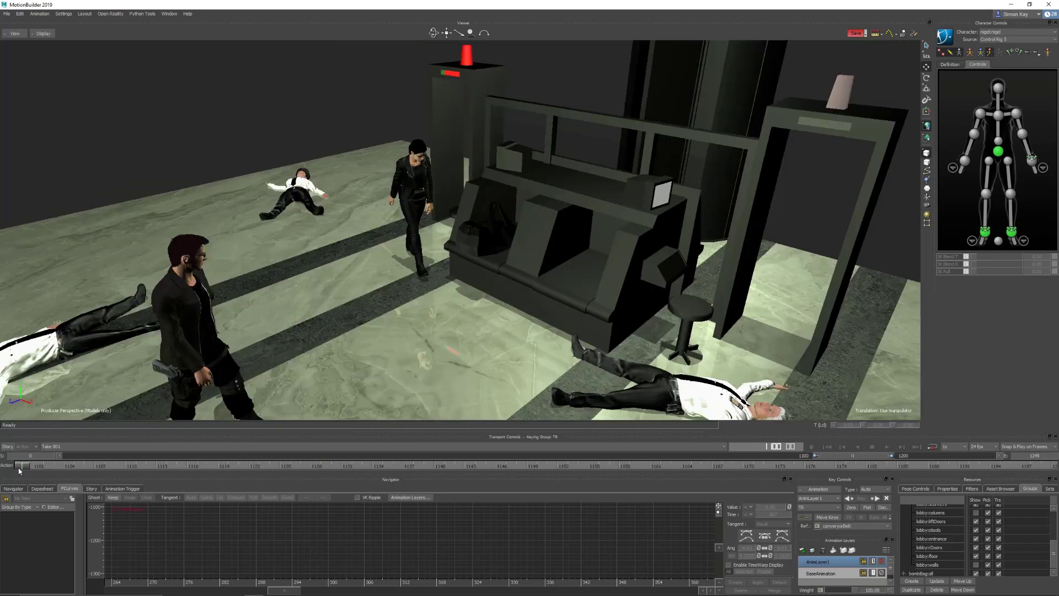
Step: Find the frame where the woman's hand nears the bag handle and key her left wrist effector there in X-Ray display
left_click_drag(19, 467, 227, 448)
left_click_drag(412, 286, 512, 199, "shift")
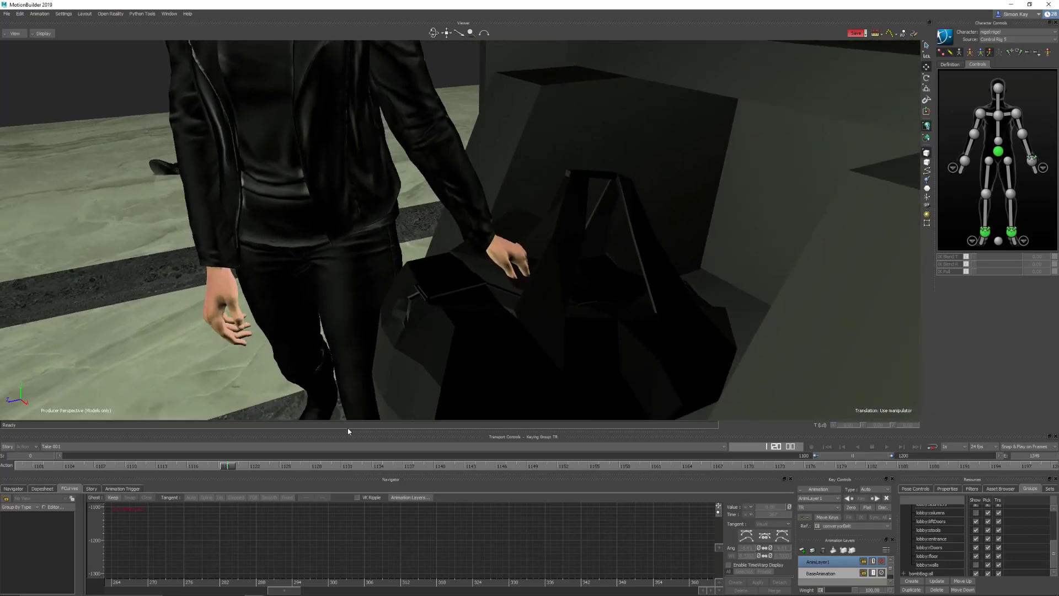
left_click_drag(226, 466, 224, 445)
key("ctrl+a")
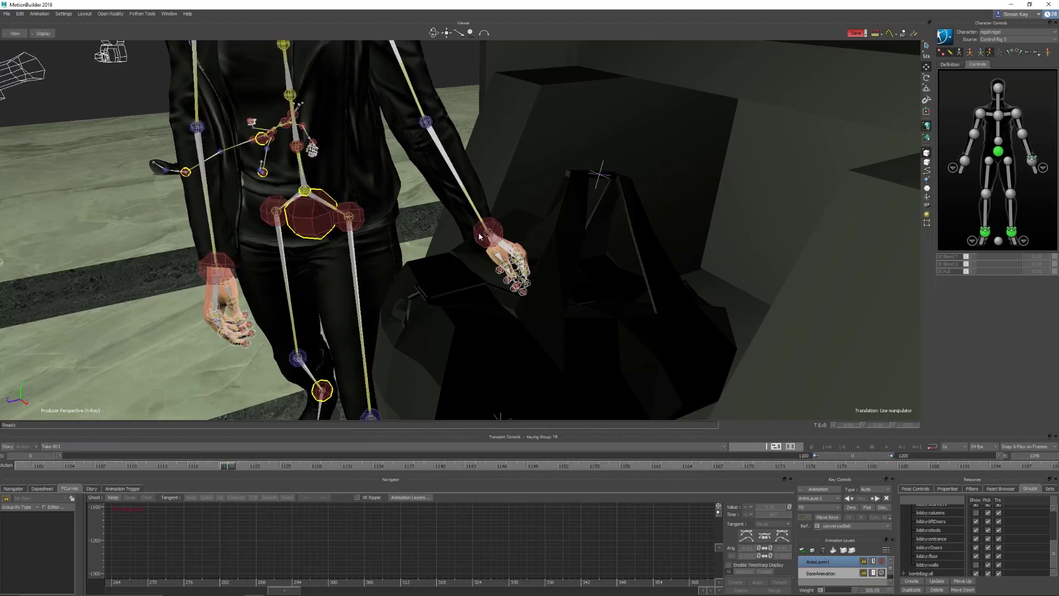
left_click(479, 236)
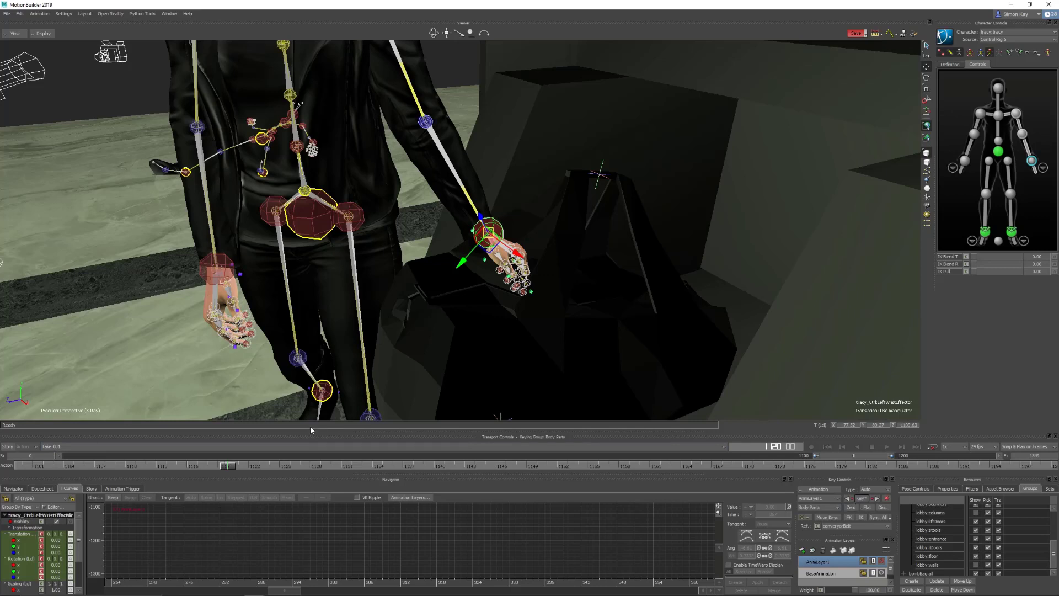
Step: Key tracy's left wrist effector at frame 1104 and return to the frame where her hand nears the bag handle
left_click_drag(229, 467, 53, 465)
left_click_drag(413, 268, 607, 259, "ctrl+shift")
left_click_drag(662, 215, 481, 264, "shift")
mouse_move(75, 463)
left_mouse_down()
mouse_move(85, 470)
mouse_move(64, 472)
left_mouse_up()
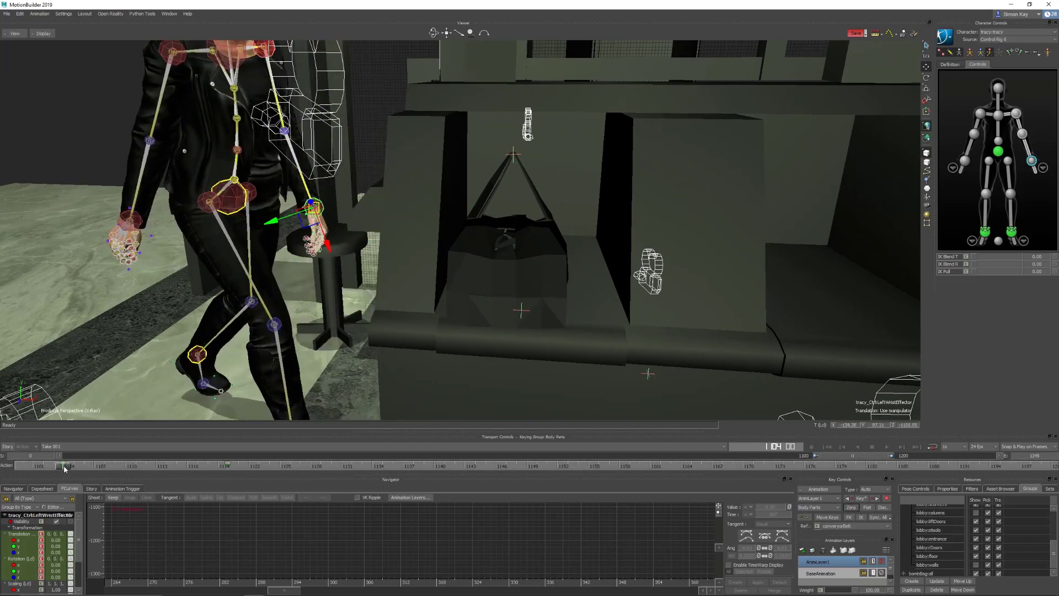
left_click_drag(64, 467, 232, 472)
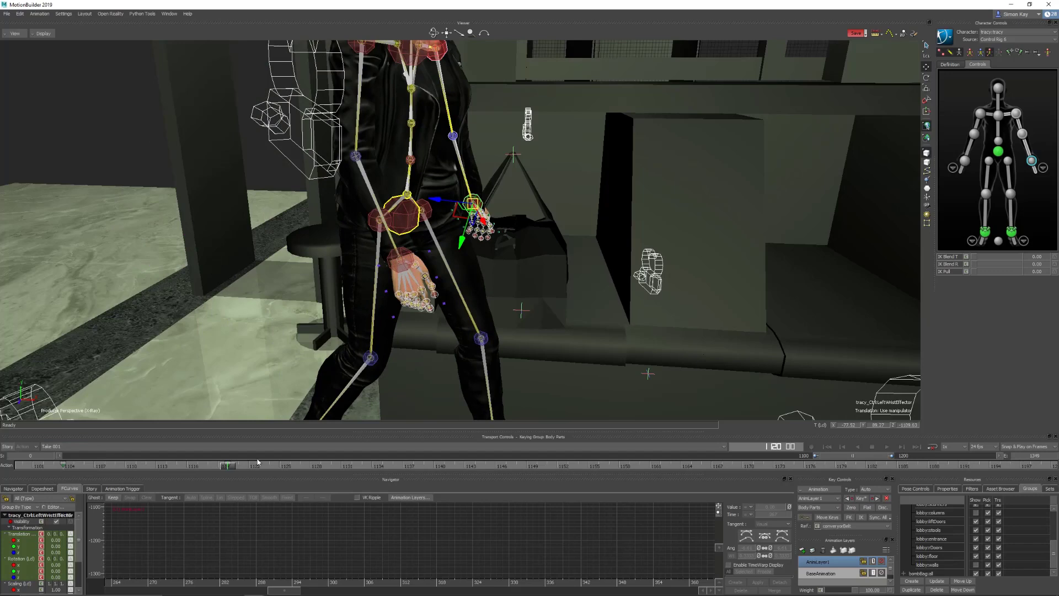
Step: Raise the conveyorBelt null's end key at frame 360 on its Z translation curve to bring the bag closer to the woman's left hand
left_click_drag(541, 256, 503, 299, "ctrl+shift")
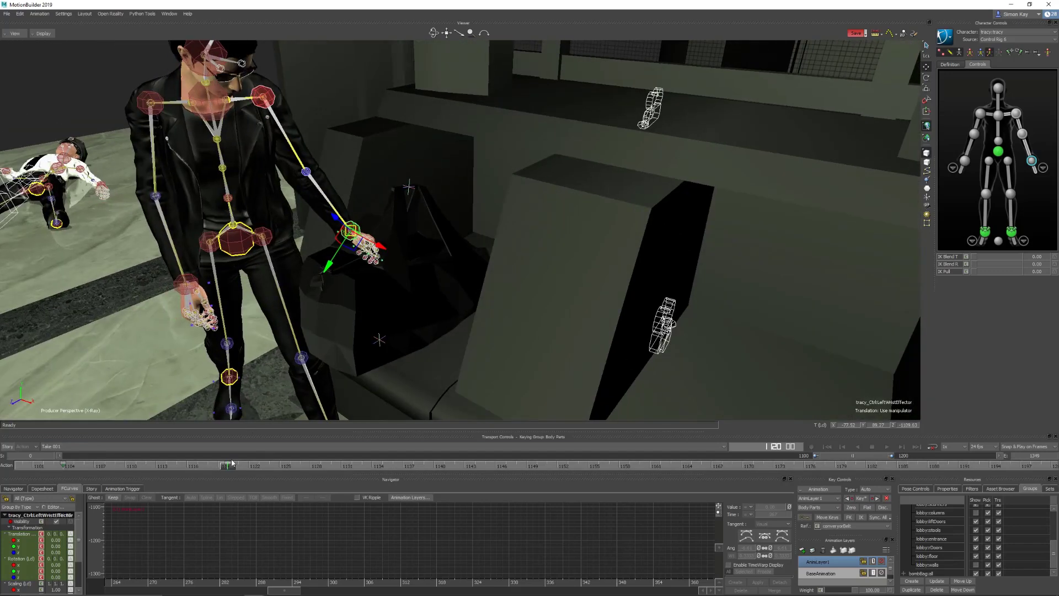
left_click_drag(223, 467, 62, 467)
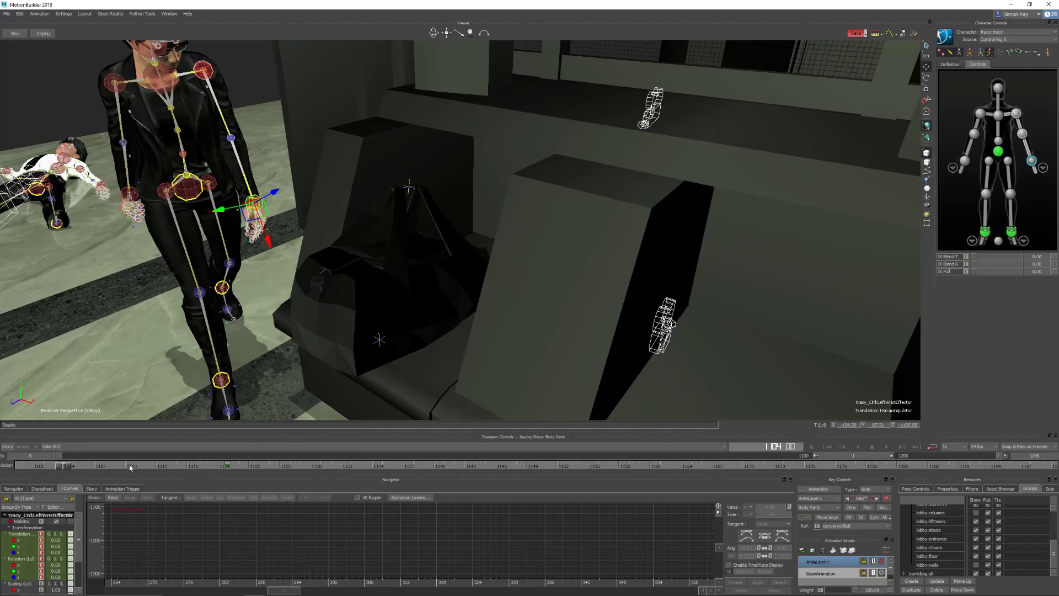
left_click_drag(130, 468, 63, 467)
left_click_drag(243, 237, 277, 218, "ctrl+shift")
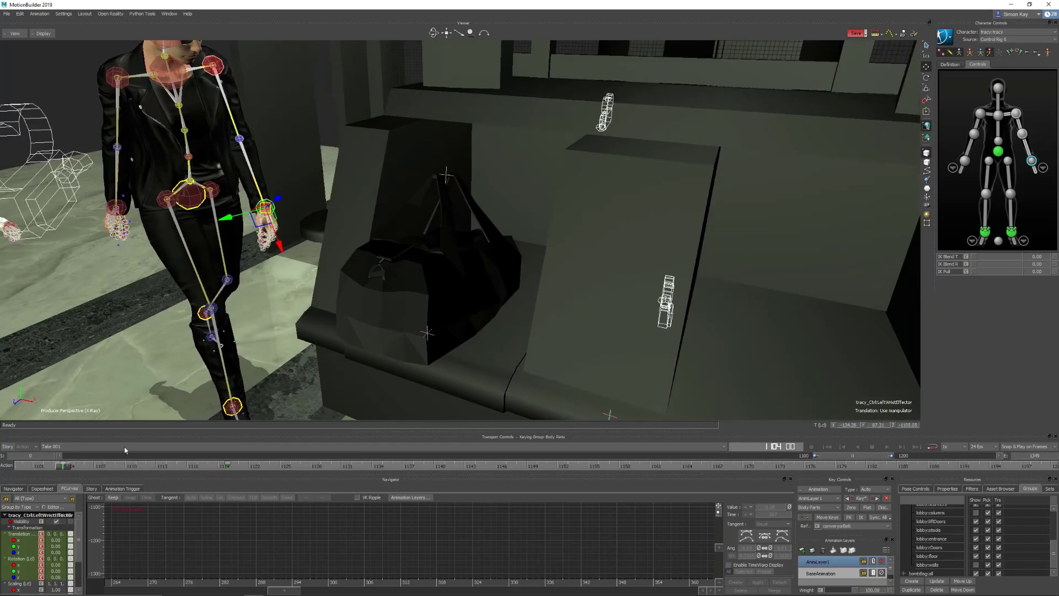
left_click_drag(64, 466, 227, 471)
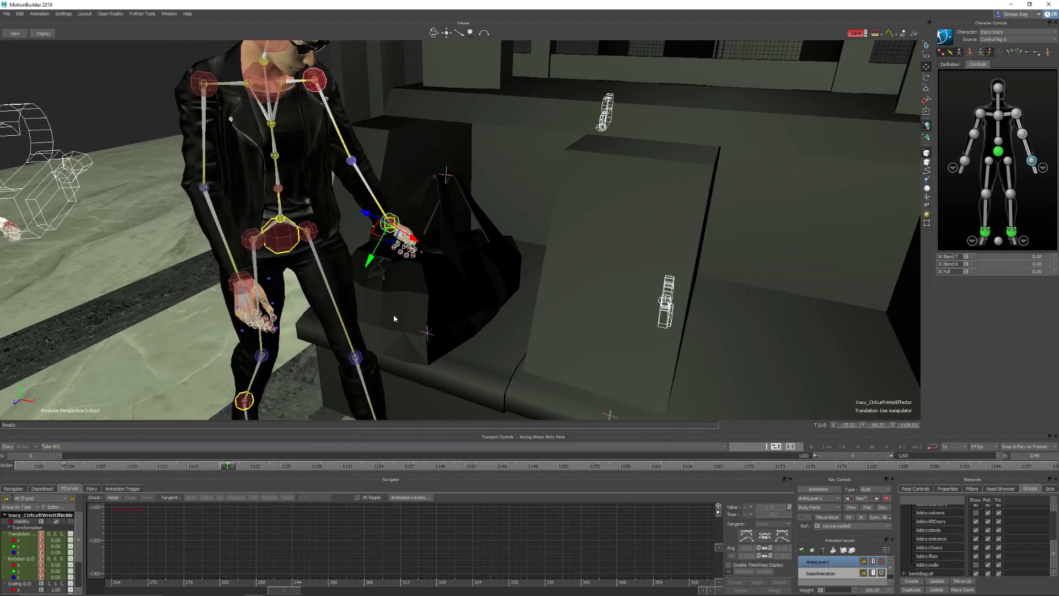
left_click_drag(393, 314, 388, 323, "ctrl+shift")
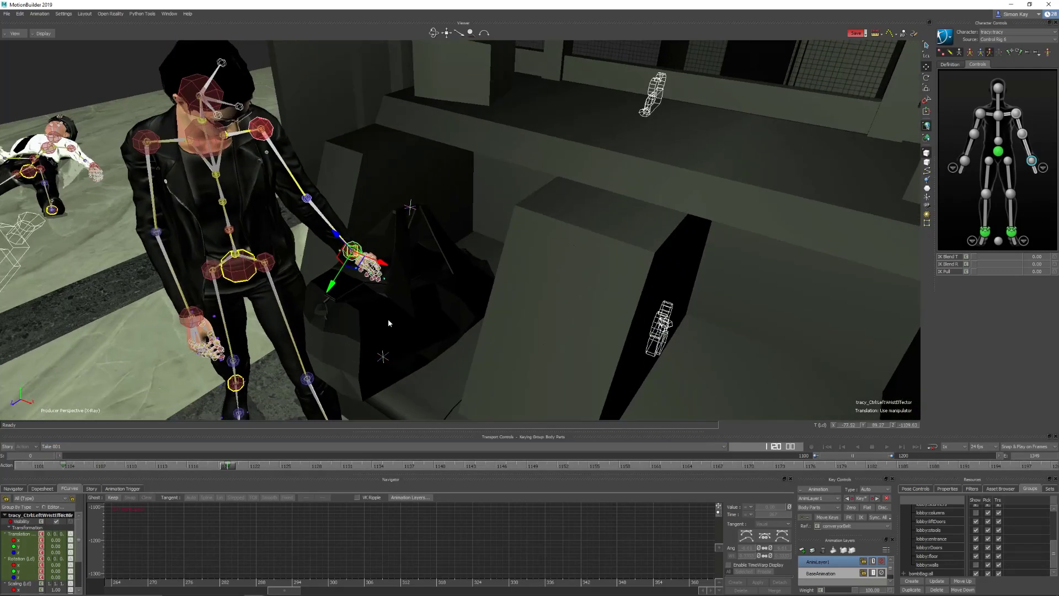
left_click(383, 357)
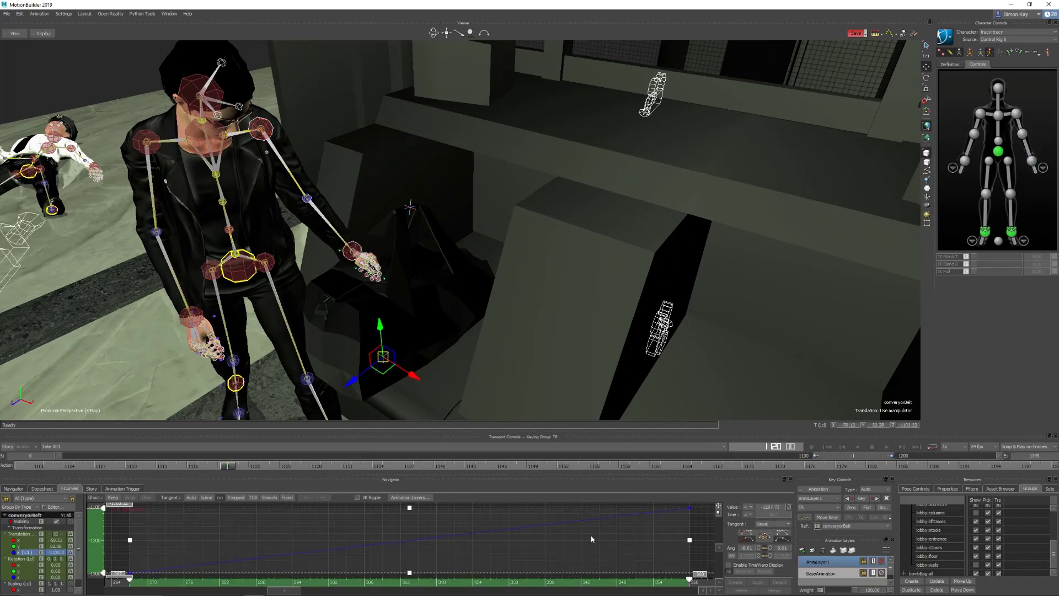
scroll(549, 544, "down", 3)
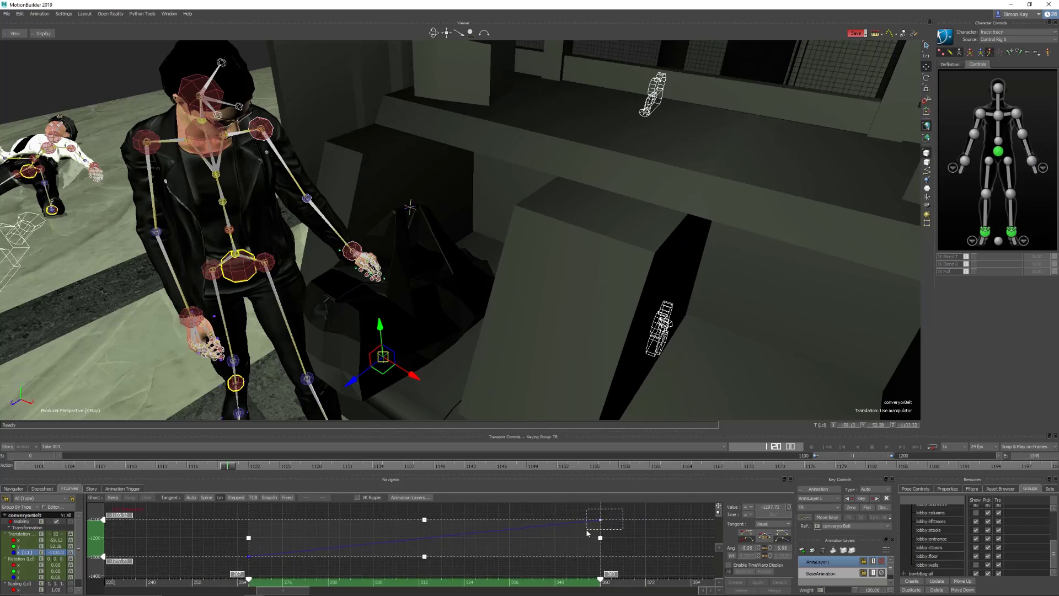
left_click_drag(587, 531, 586, 529)
left_click_drag(91, 519, 98, 516)
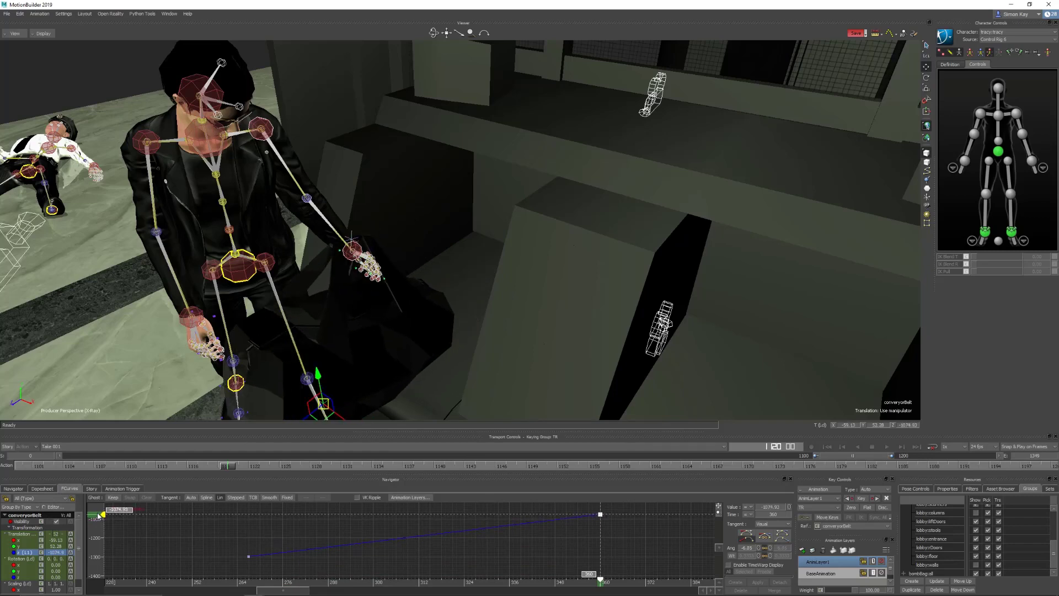
Step: Select the bomb bag's Handles control and rotate it to turn the bag toward the woman's grip at frame 1120
left_click_drag(359, 312, 411, 275, "ctrl+shift")
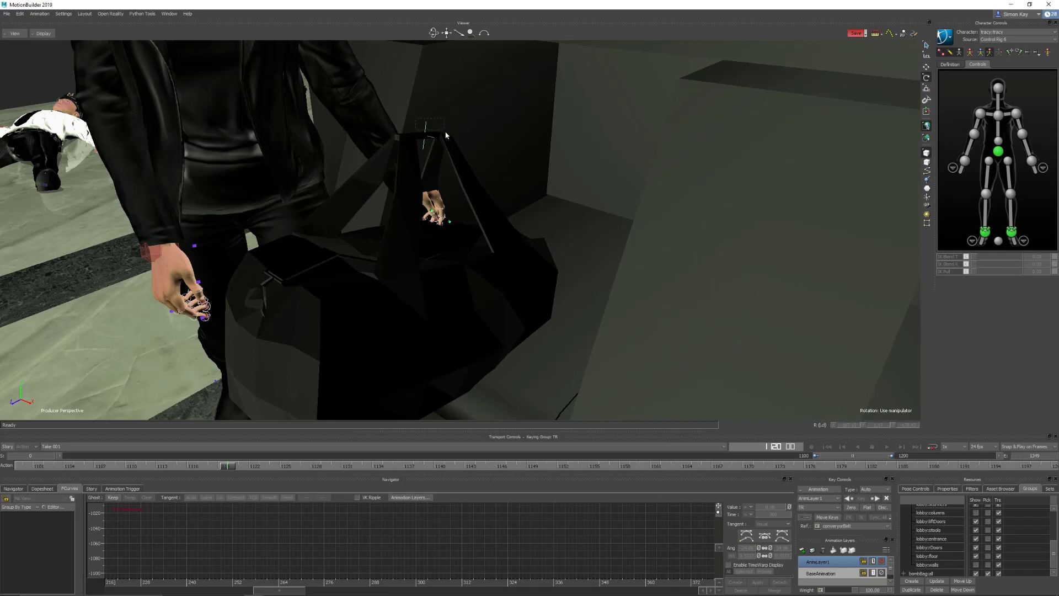
left_click(439, 134)
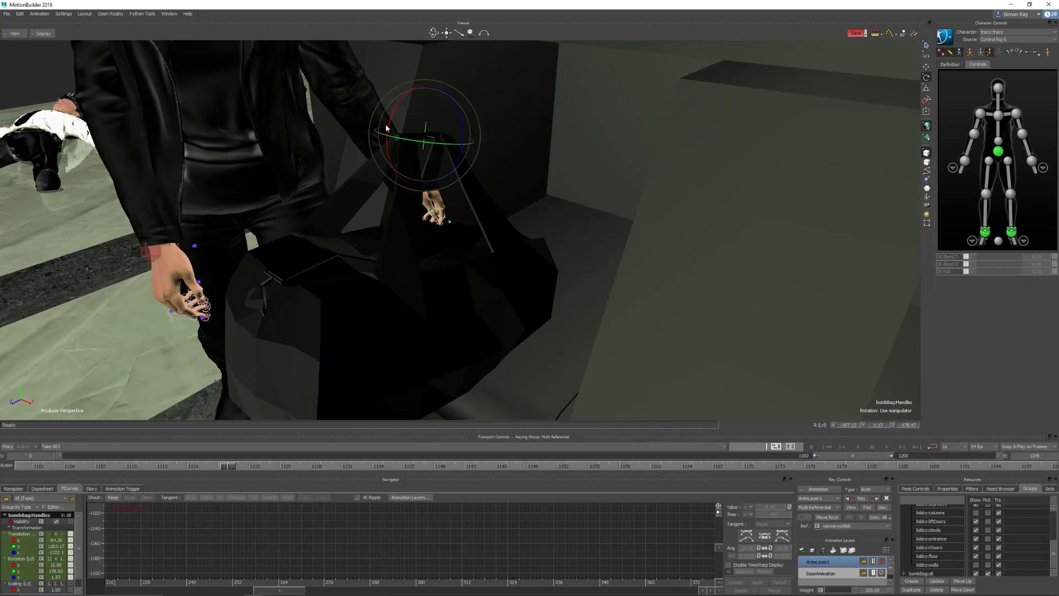
left_click_drag(390, 121, 399, 100)
key("t")
mouse_move(228, 466)
left_mouse_down()
mouse_move(28, 468)
mouse_move(227, 465)
left_mouse_up()
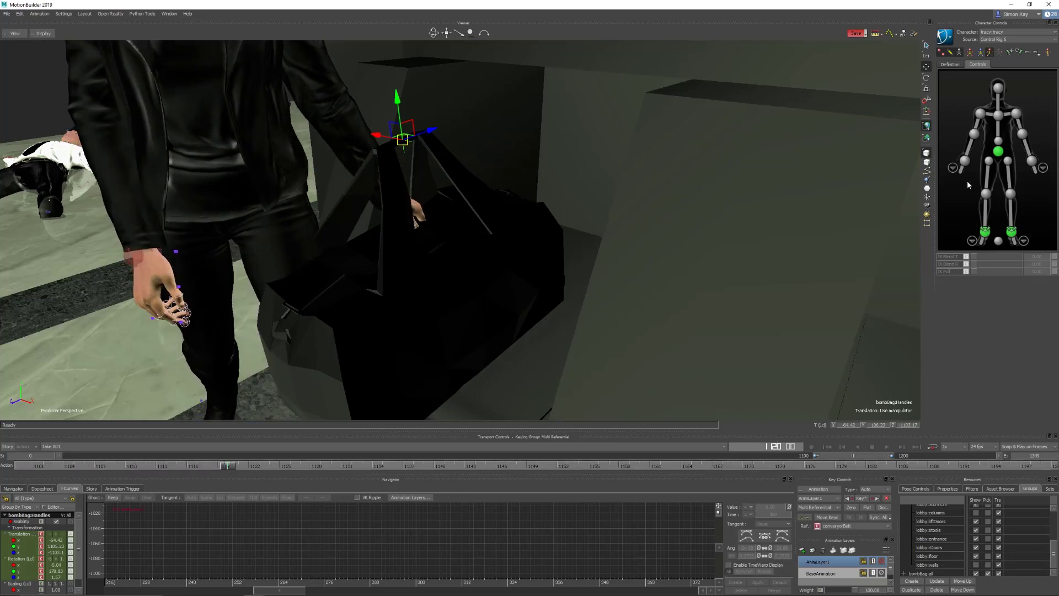
Step: Select tracy's left wrist effector and raise it along the global vertical axis to above the bag handles
left_click(1004, 33)
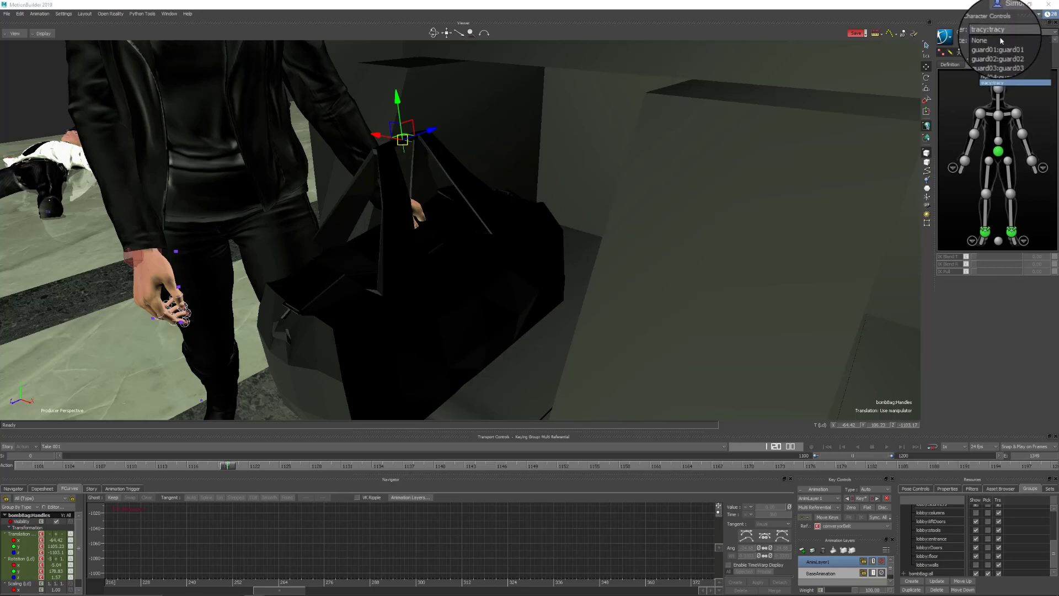
left_click(995, 88)
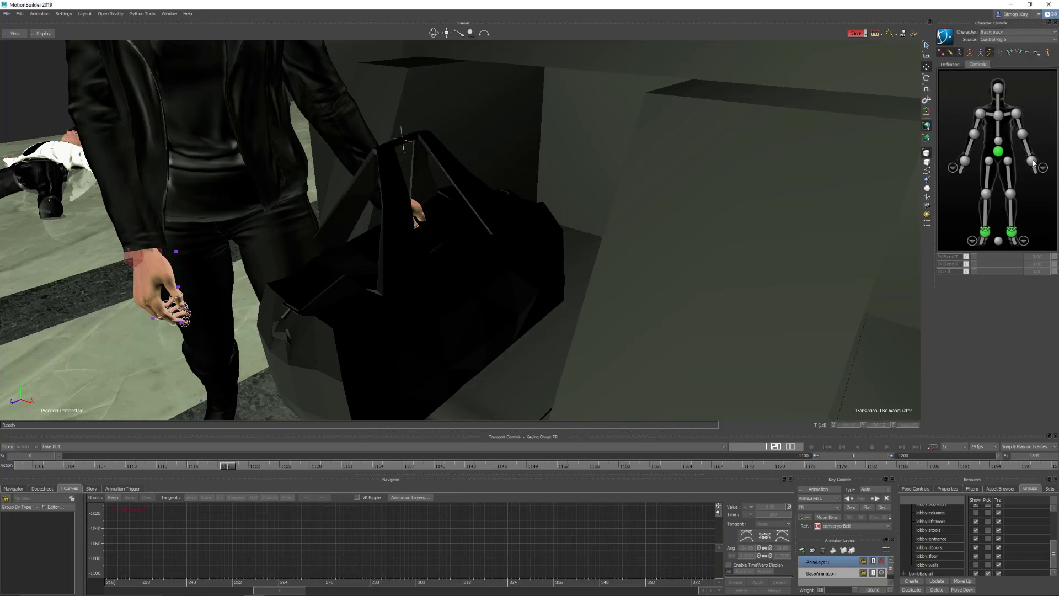
left_click(1033, 161)
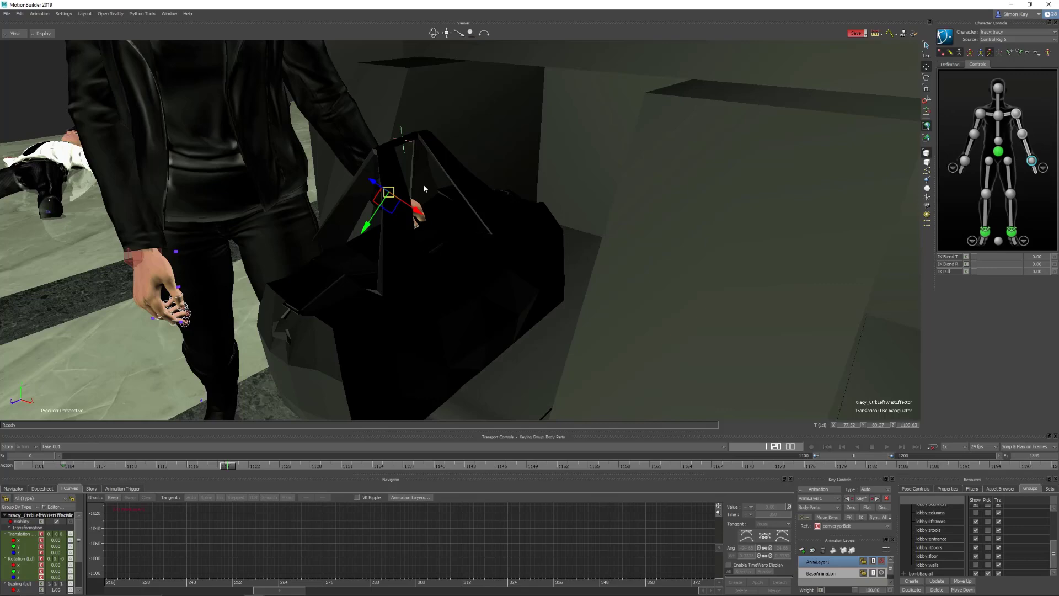
key("t")
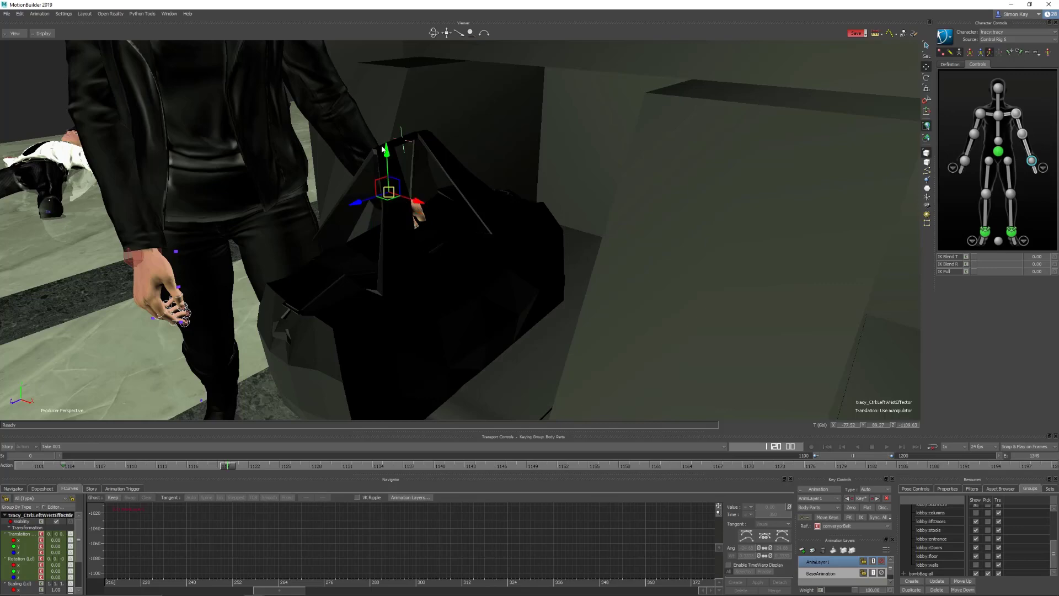
left_click_drag(389, 155, 388, 94)
left_click_drag(441, 121, 524, 201, "ctrl+shift")
key("r")
key("t")
key("t")
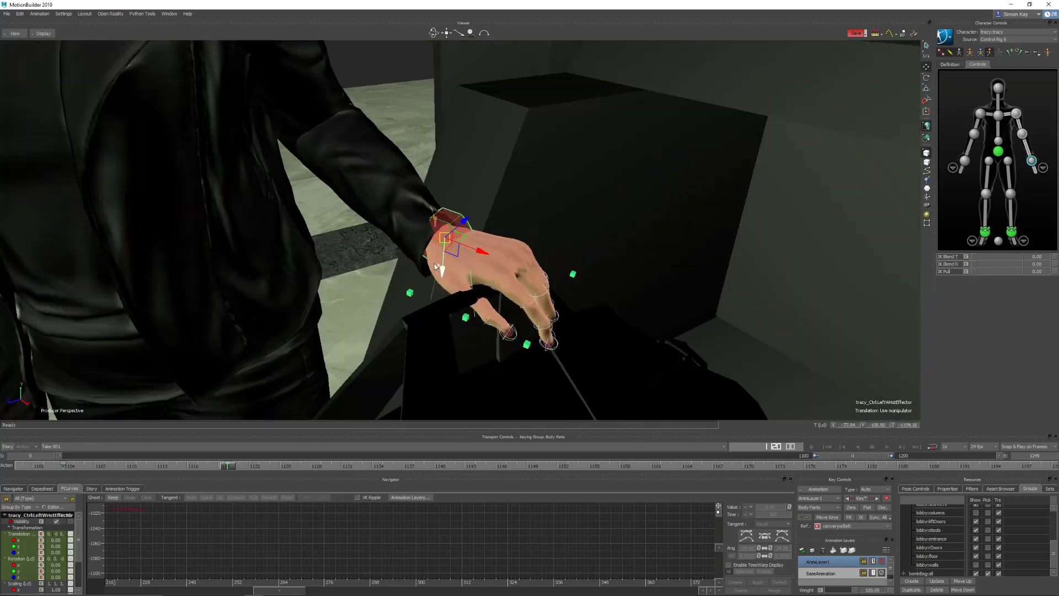
Step: Fine-tune tracy's left wrist effector so her palm rests on the bag handles, and key it at frame 1120
left_click_drag(439, 267, 436, 284)
left_click_drag(453, 279, 441, 241, "ctrl+shift")
key("r")
key("t")
left_click_drag(442, 241, 651, 221)
key("r")
left_click_drag(651, 220, 607, 259, "ctrl")
key("t")
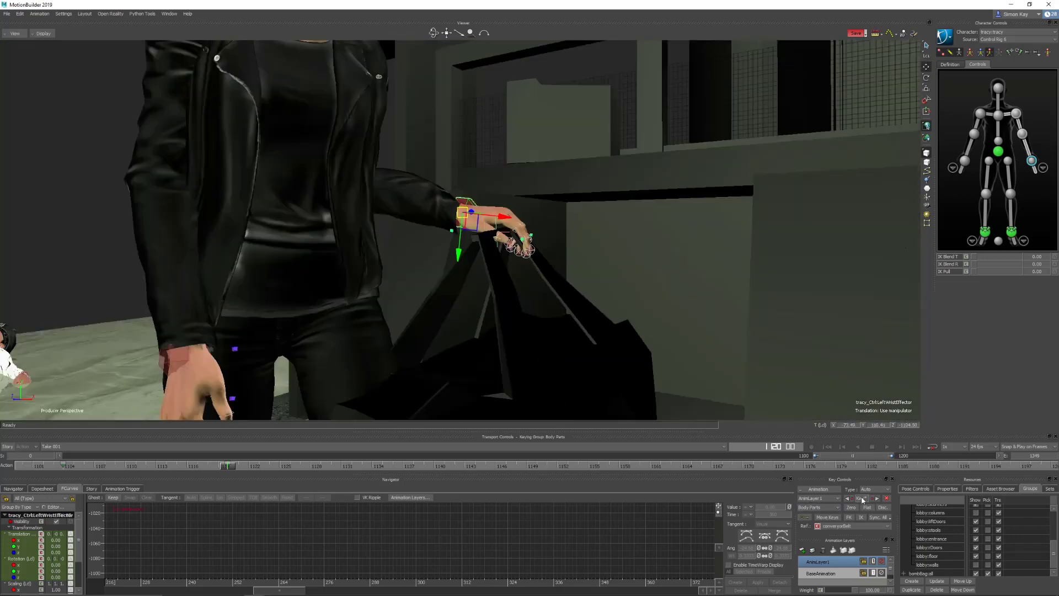
key("k")
Step: Key the open pose of tracy's left-hand fingers at frame 1115, just before the grab
mouse_move(225, 469)
left_mouse_down()
mouse_move(34, 477)
mouse_move(204, 471)
left_mouse_up()
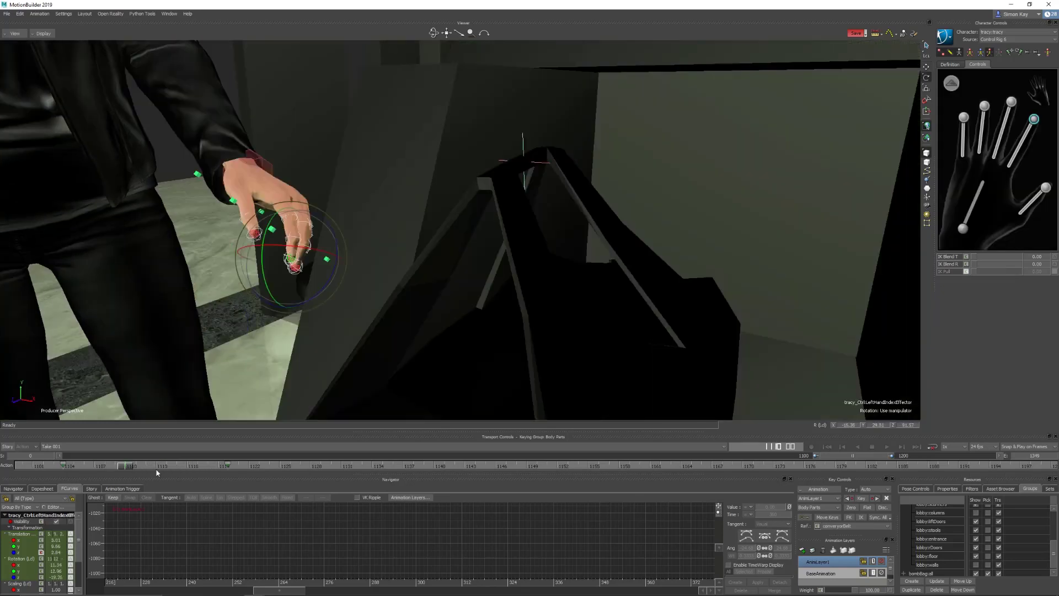
left_click_drag(157, 473, 177, 467)
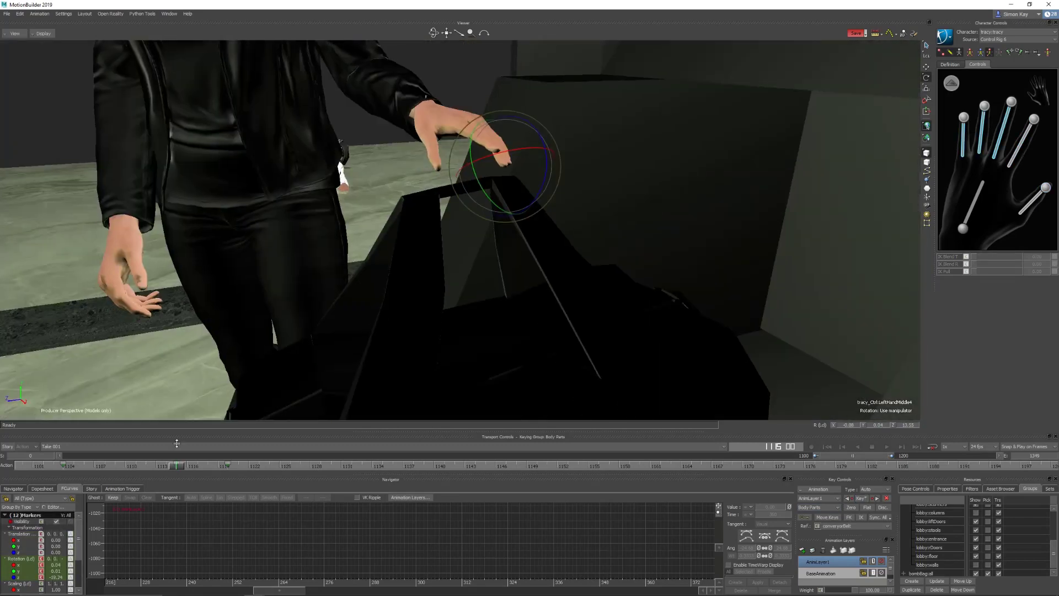
left_click(861, 498)
Step: Select all joints of the four left-hand fingers and curl them around the bag handles at frame 1120
left_click_drag(177, 466, 227, 467)
left_click_drag(945, 136, 1042, 144)
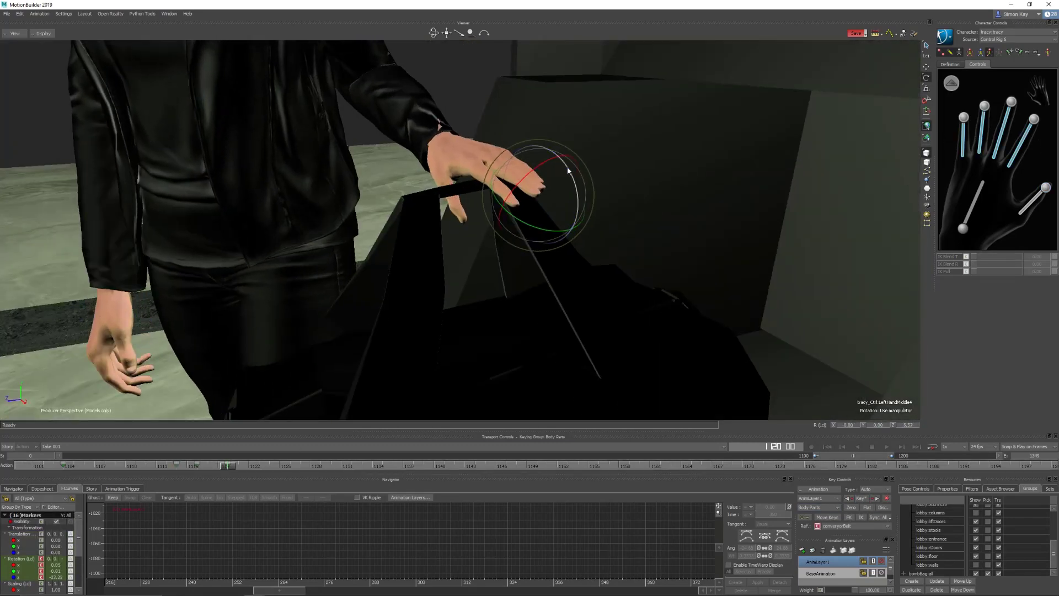
left_click_drag(568, 170, 571, 208)
left_click_drag(601, 154, 479, 226, "ctrl+shift")
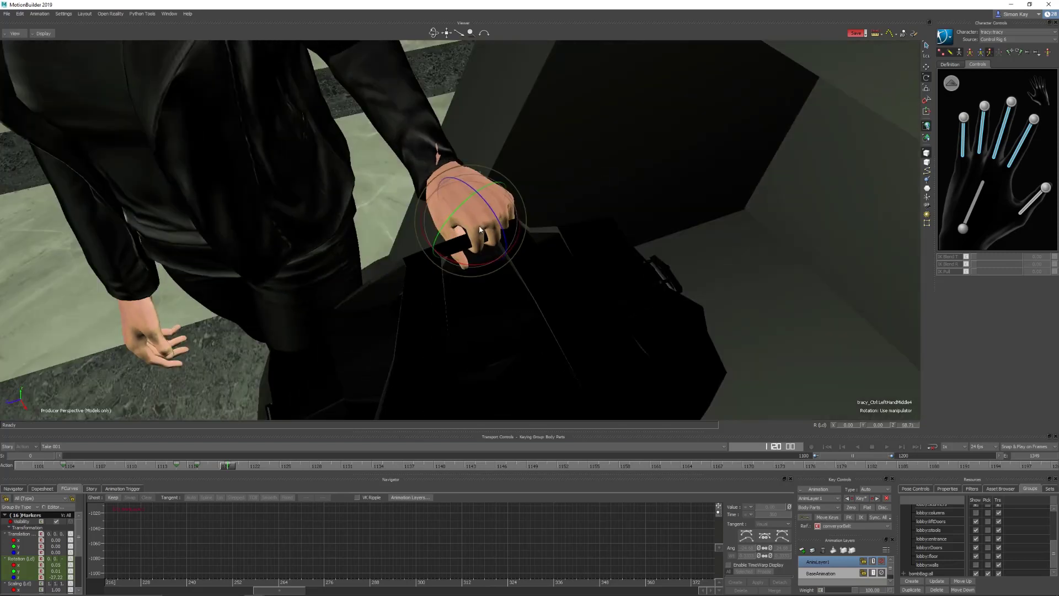
Step: Nudge tracy's left wrist effector so the curled fingers fit the bag handles, and key it at frame 1120
left_click(963, 228)
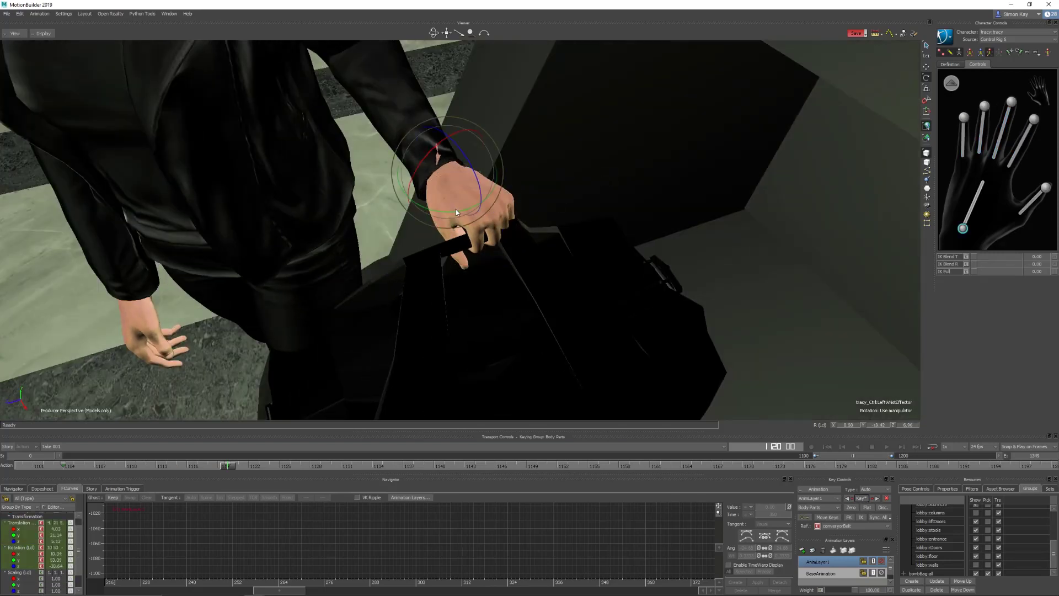
key("t")
left_click_drag(472, 203, 467, 215)
left_click(862, 498)
left_click_drag(544, 225, 607, 165, "ctrl+shift")
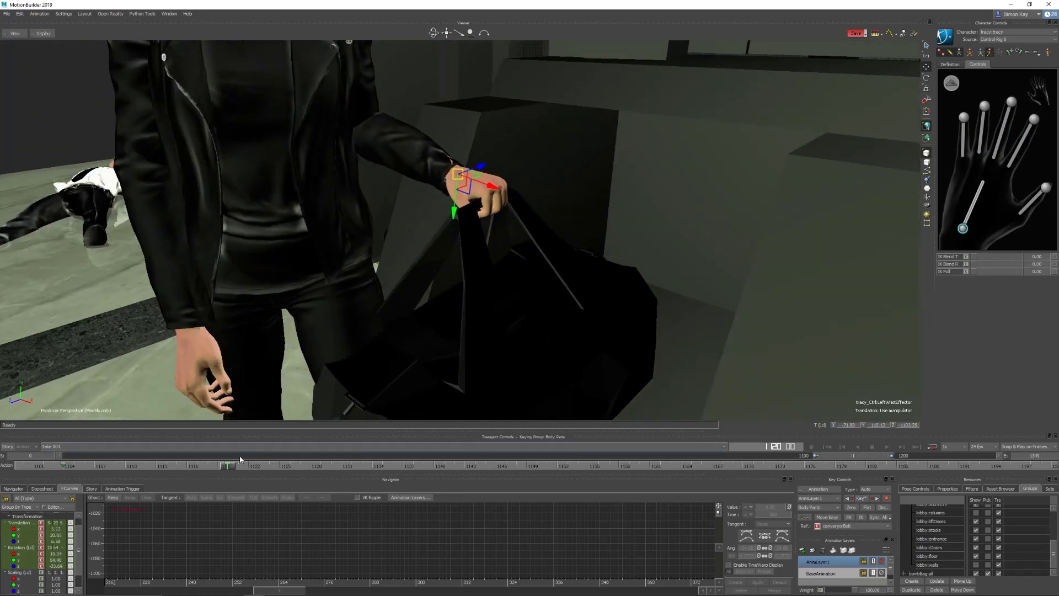
Step: Check the grip around frame 1120 and set the multi-referential reference to tracy's LeftWristEffector there
mouse_move(227, 465)
left_mouse_down()
mouse_move(146, 465)
mouse_move(218, 459)
left_mouse_up()
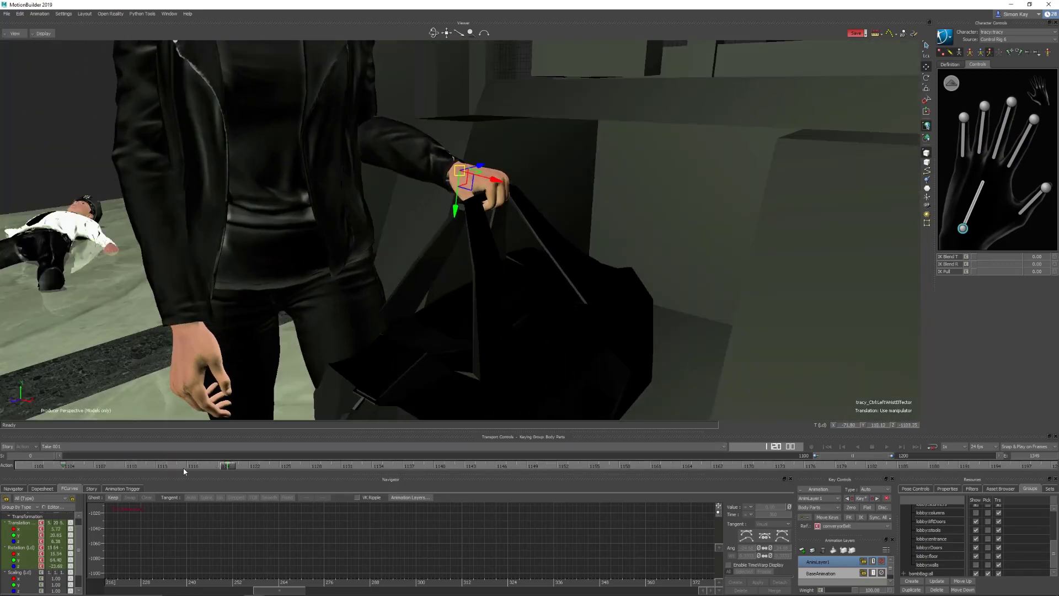
left_click_drag(185, 468, 227, 467)
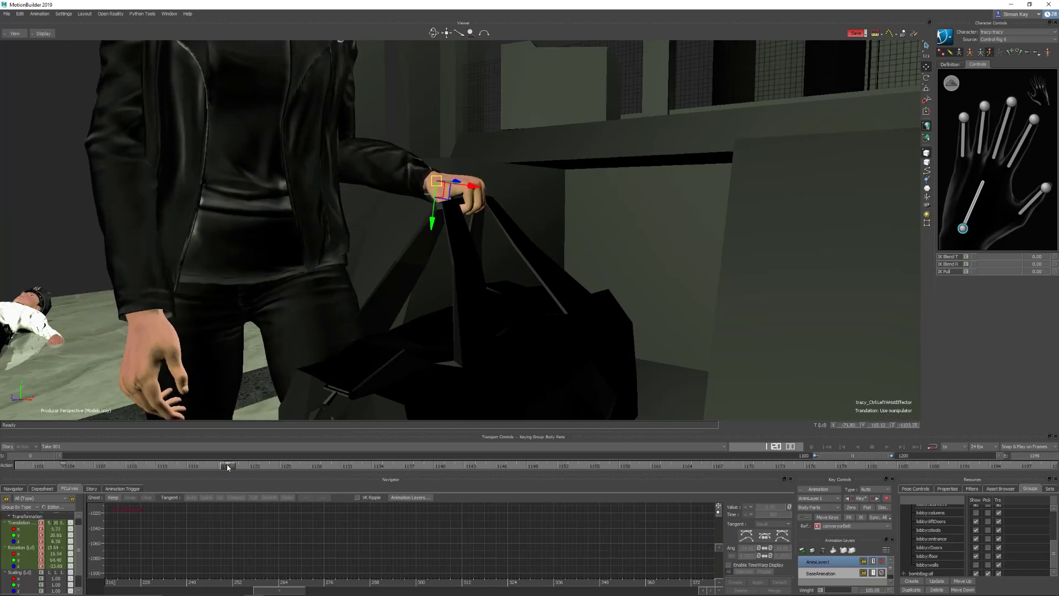
left_click_drag(488, 271, 432, 202, "ctrl+shift")
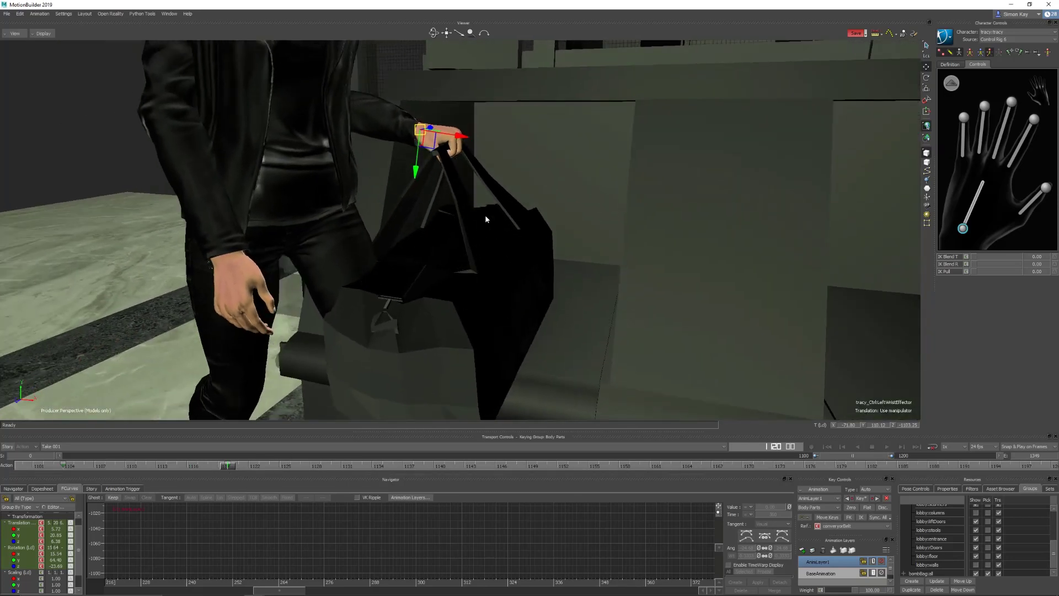
left_click_drag(487, 219, 479, 220, "ctrl+shift")
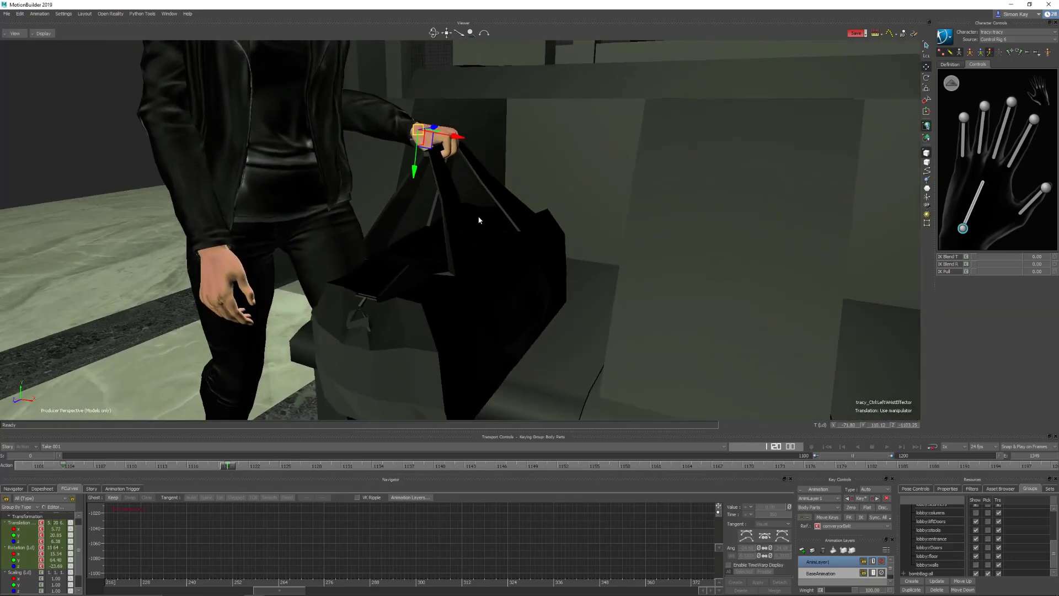
left_click(844, 526)
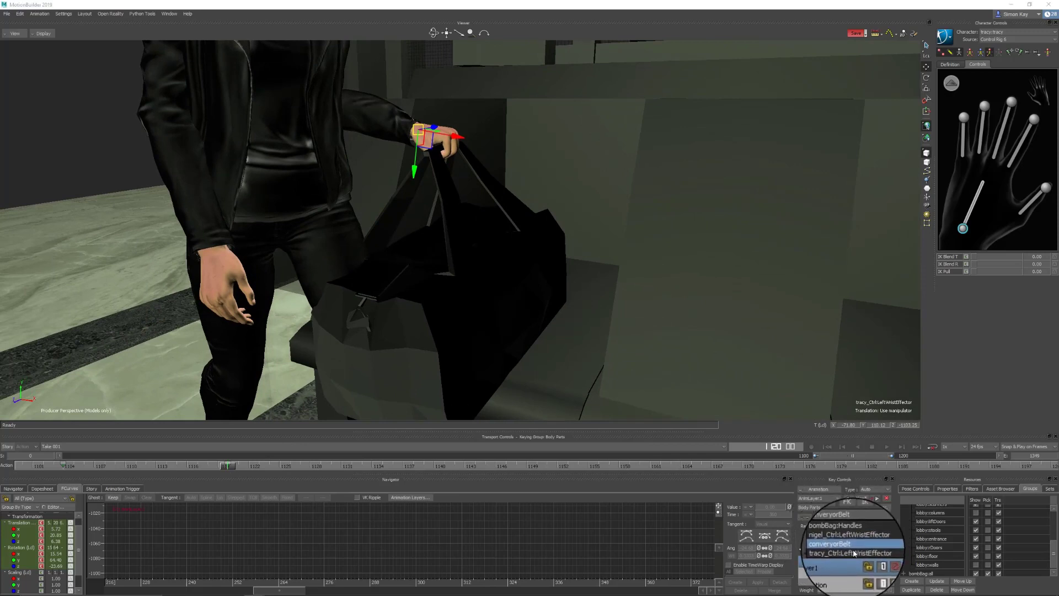
left_click(837, 552)
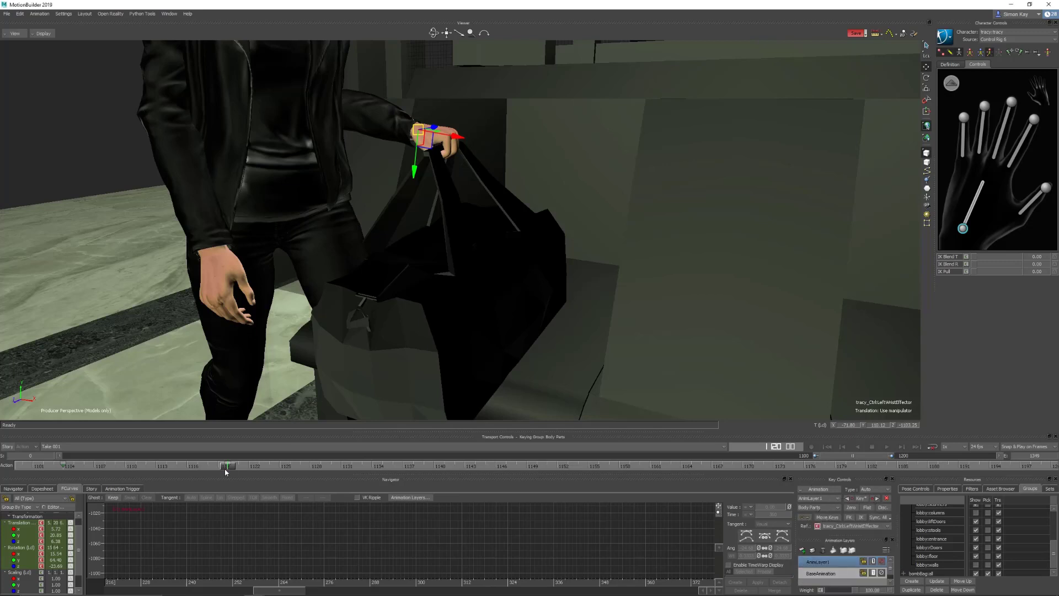
mouse_move(224, 465)
left_mouse_down()
mouse_move(115, 446)
mouse_move(423, 447)
mouse_move(259, 448)
mouse_move(212, 466)
mouse_move(236, 465)
mouse_move(227, 465)
left_mouse_up()
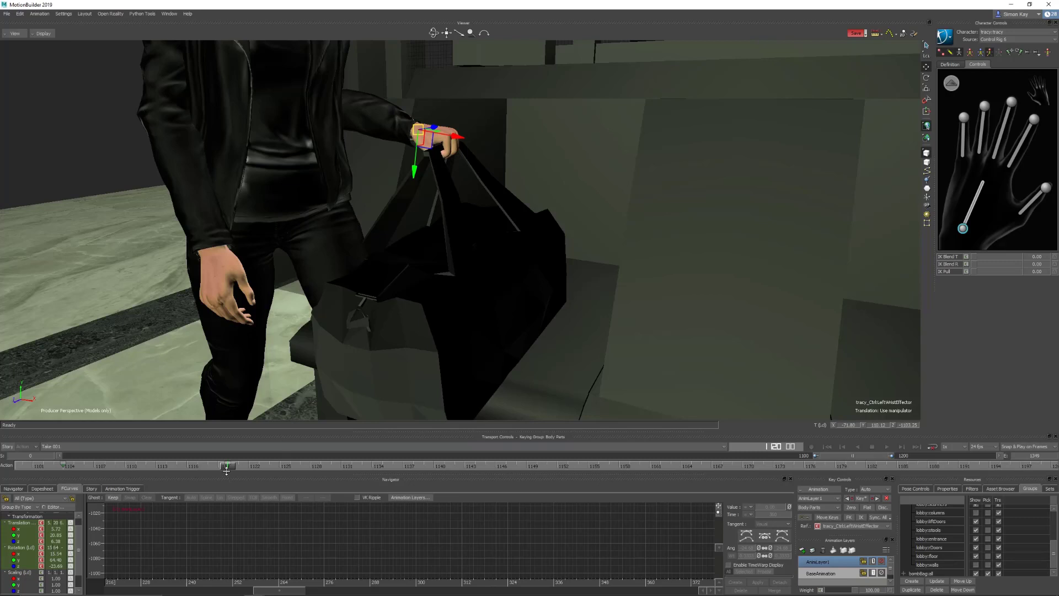
Step: Go to frame 1137 and set a zero key on tracy's left wrist effector in the animation layer
left_click_drag(225, 469, 404, 469)
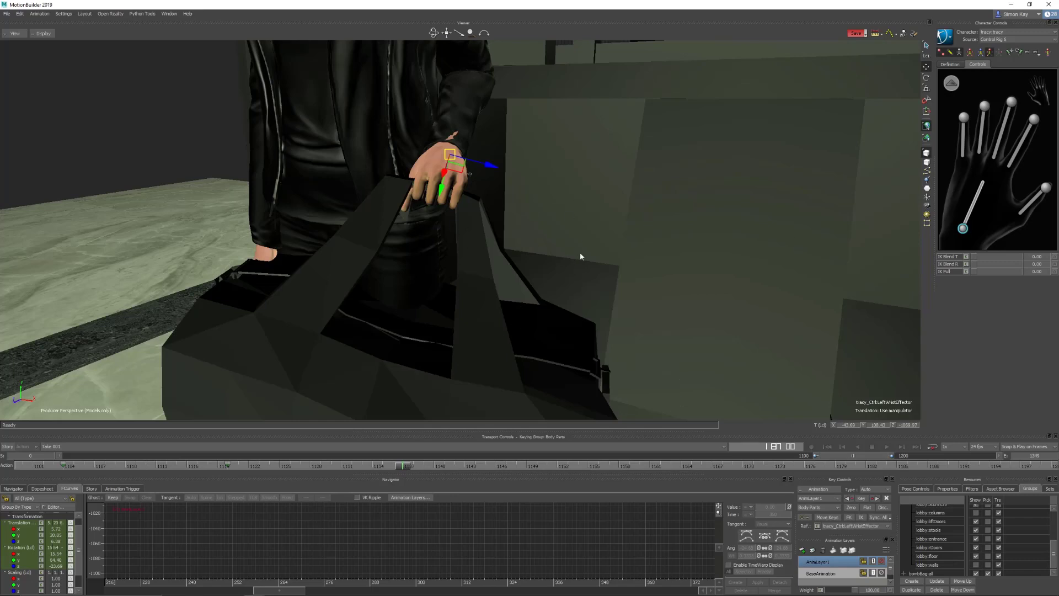
left_click_drag(580, 256, 602, 283, "ctrl")
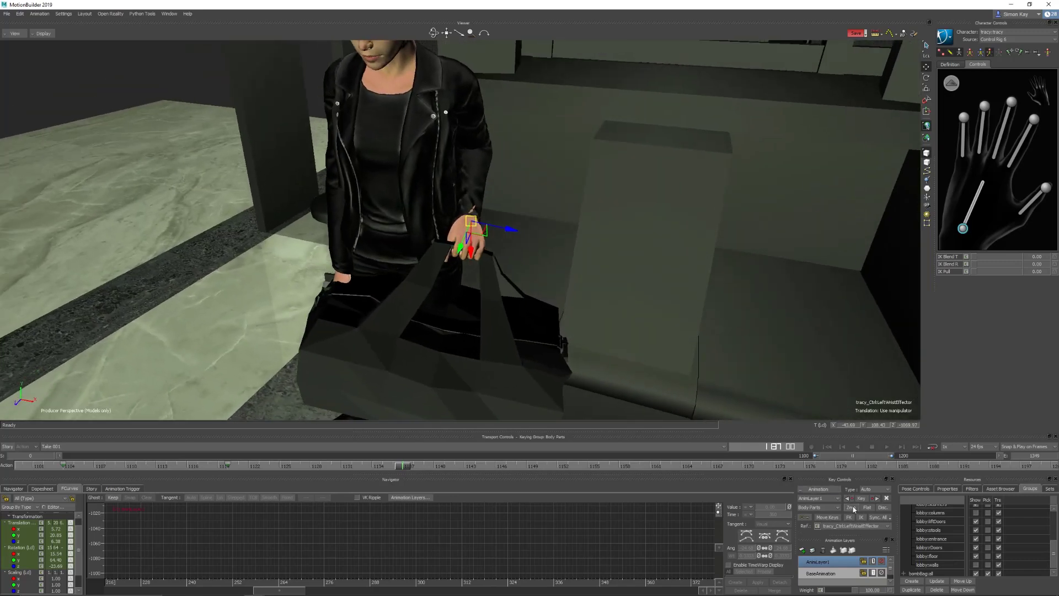
left_click(853, 508)
left_click_drag(524, 264, 549, 253, "ctrl+shift")
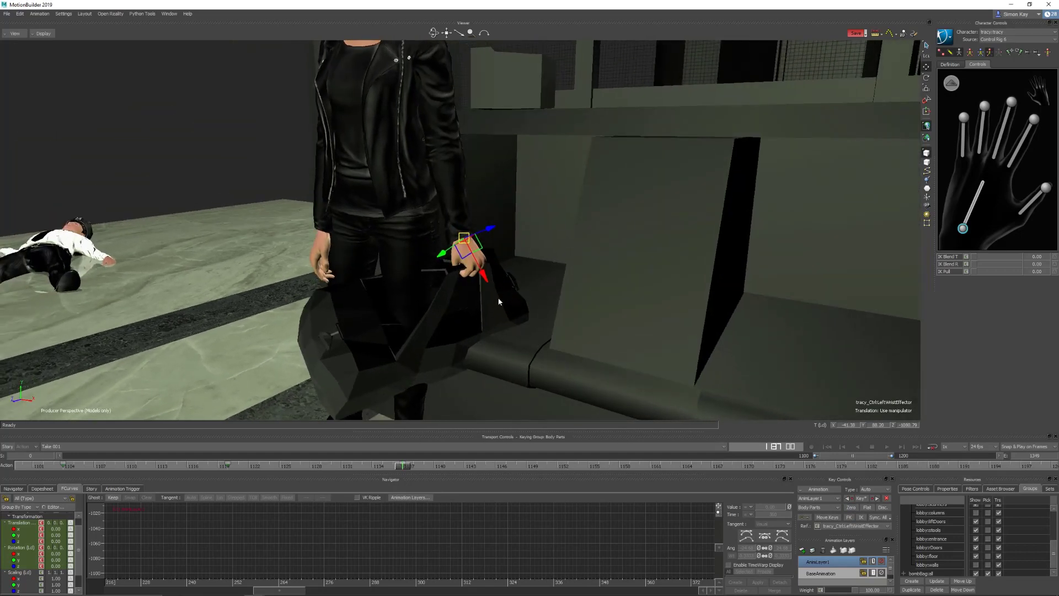
Step: Rotate and raise tracy's left wrist effector to lift the bag away from her legs, and key the pose at frame 1137
key("r")
left_click_drag(504, 253, 518, 231)
key("t")
left_click_drag(518, 231, 544, 204)
left_click_drag(544, 215, 458, 218, "ctrl+shift")
left_click_drag(481, 215, 551, 221, "ctrl+shift")
left_click(861, 498)
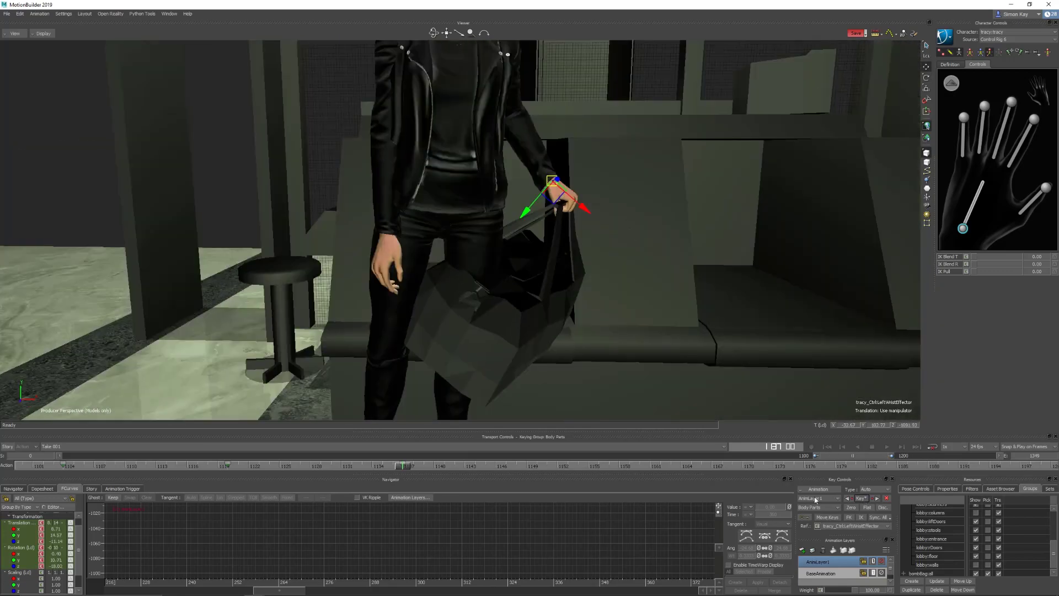
left_click(864, 498)
scroll(910, 572, "down", 1)
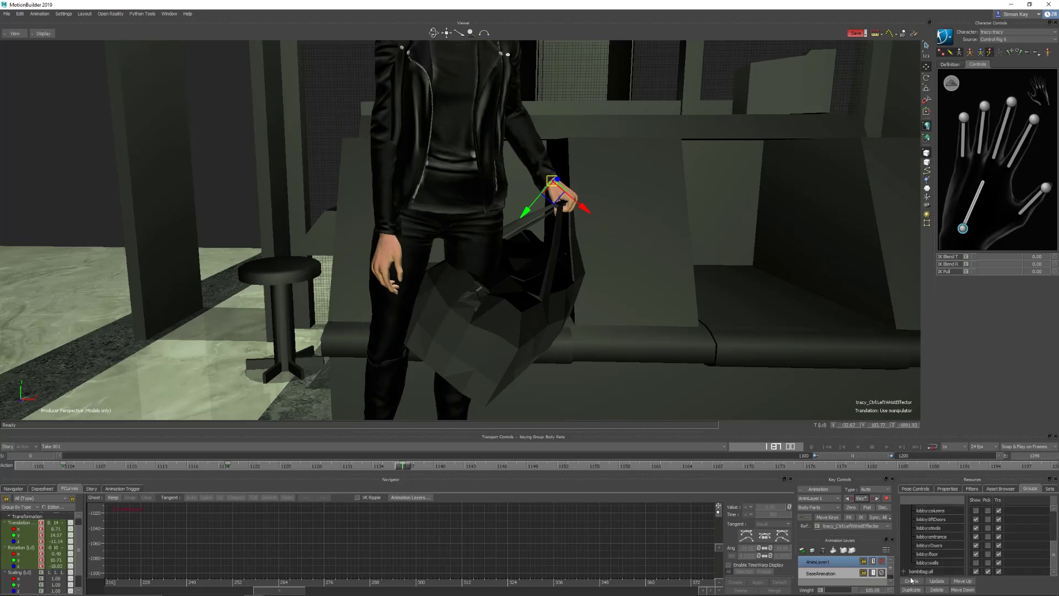
Step: Rotate the bombBag handles around frame 1137 so the bag hangs upright from tracy's left hand, clear of her legs
left_click(903, 572)
left_click(939, 563)
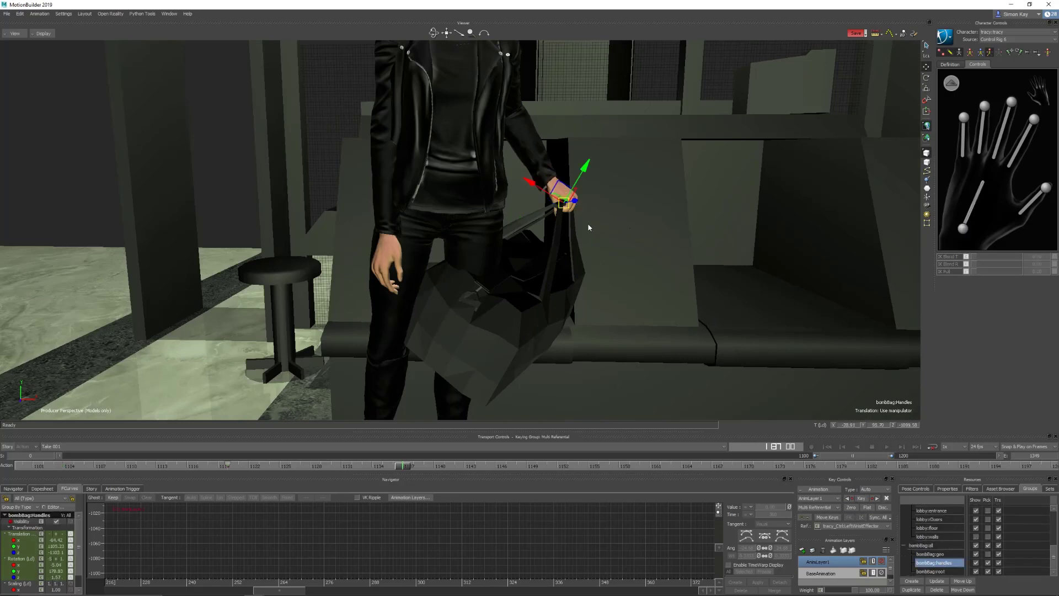
key("e")
mouse_move(615, 202)
left_mouse_down()
mouse_move(585, 206)
mouse_move(612, 208)
left_mouse_up()
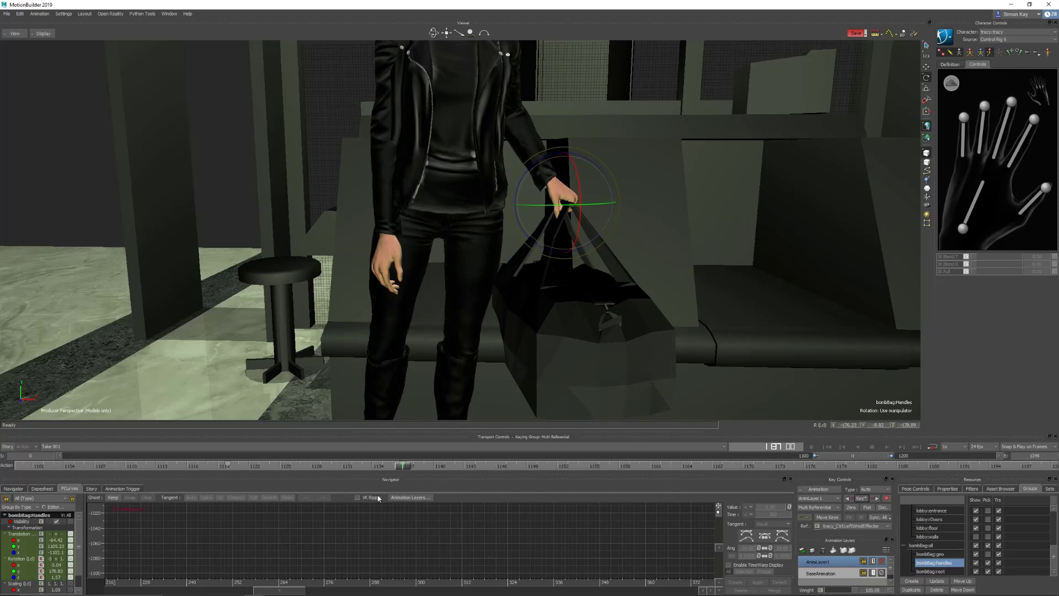
mouse_move(404, 465)
left_mouse_down()
mouse_move(222, 477)
mouse_move(407, 484)
left_mouse_up()
Step: Through the shot camera, nudge tracy's left wrist effector and key it at frame 1137 and roughly midway back to frame 1120
key("ctrl+0")
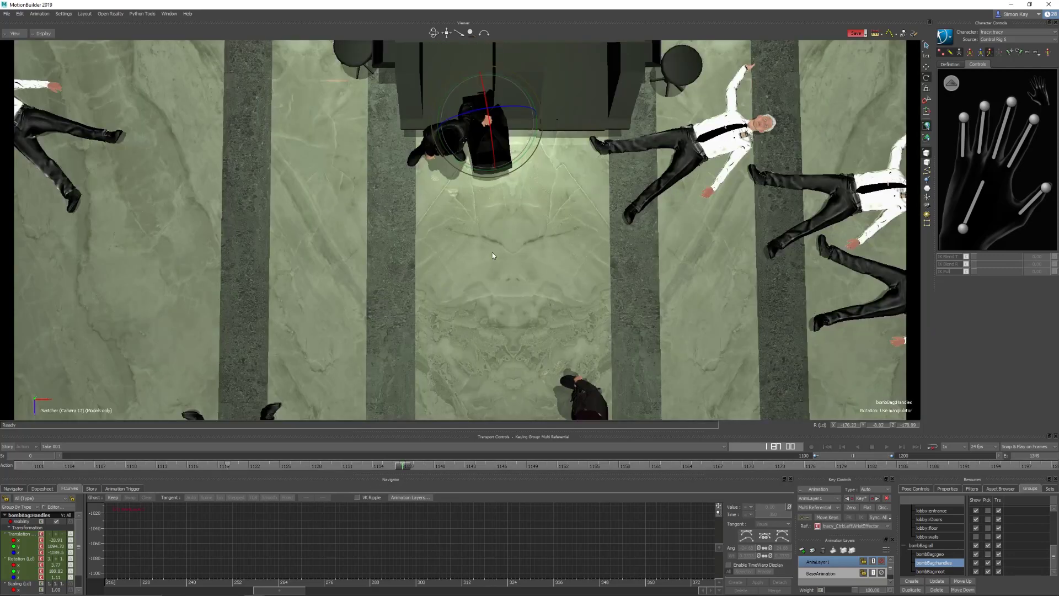
left_click_drag(353, 467, 403, 475)
left_click(486, 120)
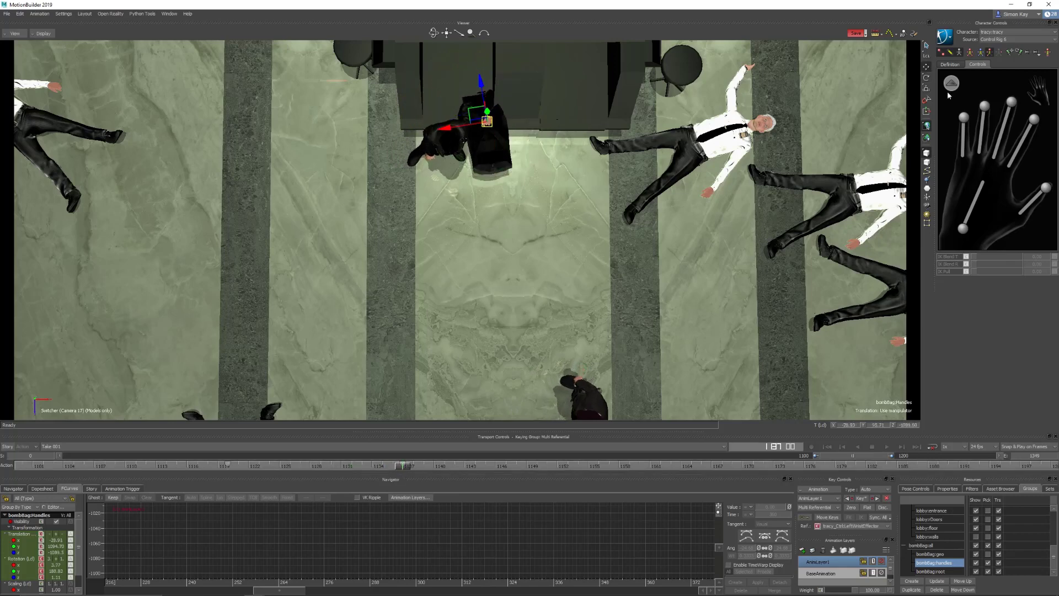
left_click_drag(525, 119, 519, 118)
left_click(860, 501)
left_click_drag(404, 466, 320, 468)
left_click_drag(510, 106, 518, 106)
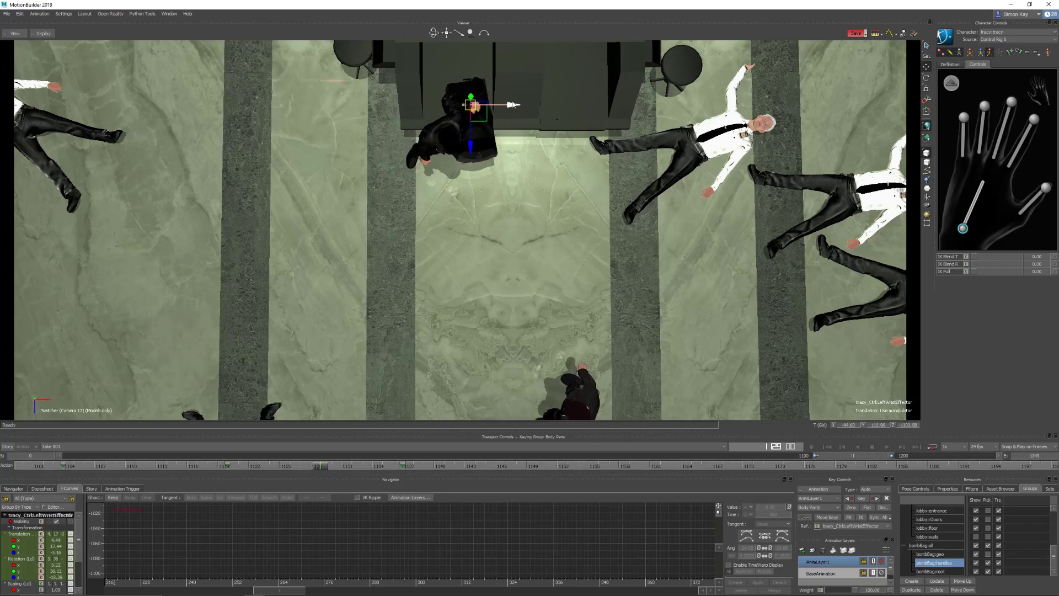
key("k")
Step: Check the carry through the following shot, and set a zero key on tracy's left wrist effector at that shot's first frame
left_click_drag(321, 467, 414, 465)
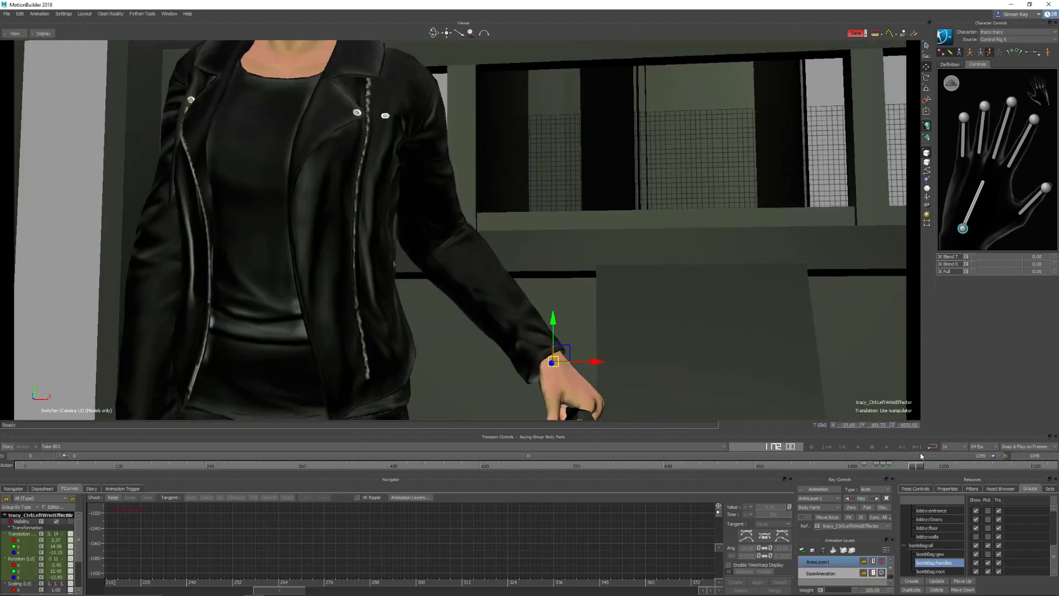
left_click_drag(908, 463, 924, 456)
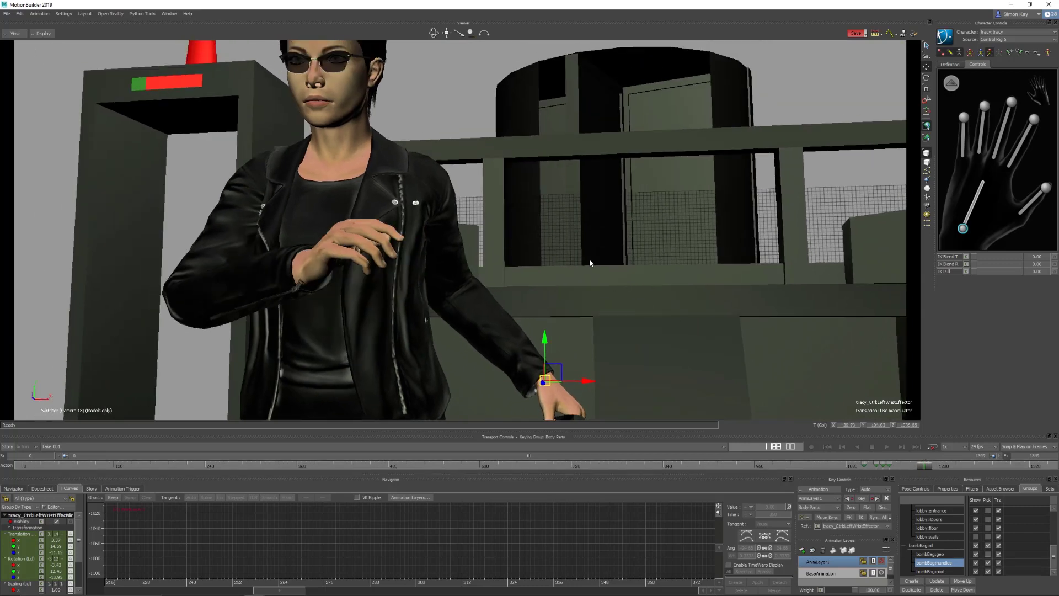
key("ctrl+e")
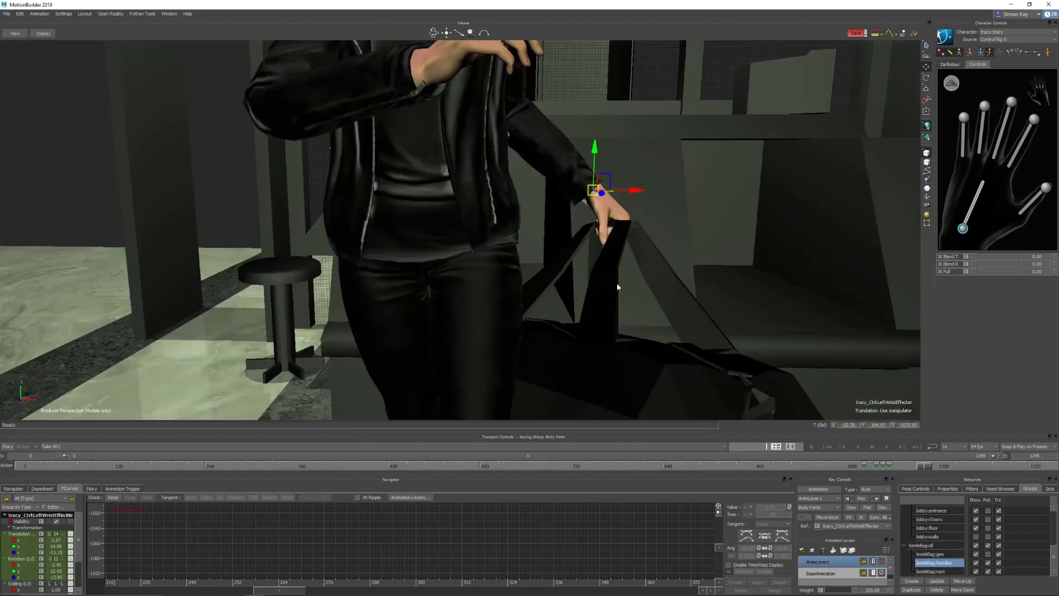
left_click_drag(617, 283, 643, 290, "ctrl+shift")
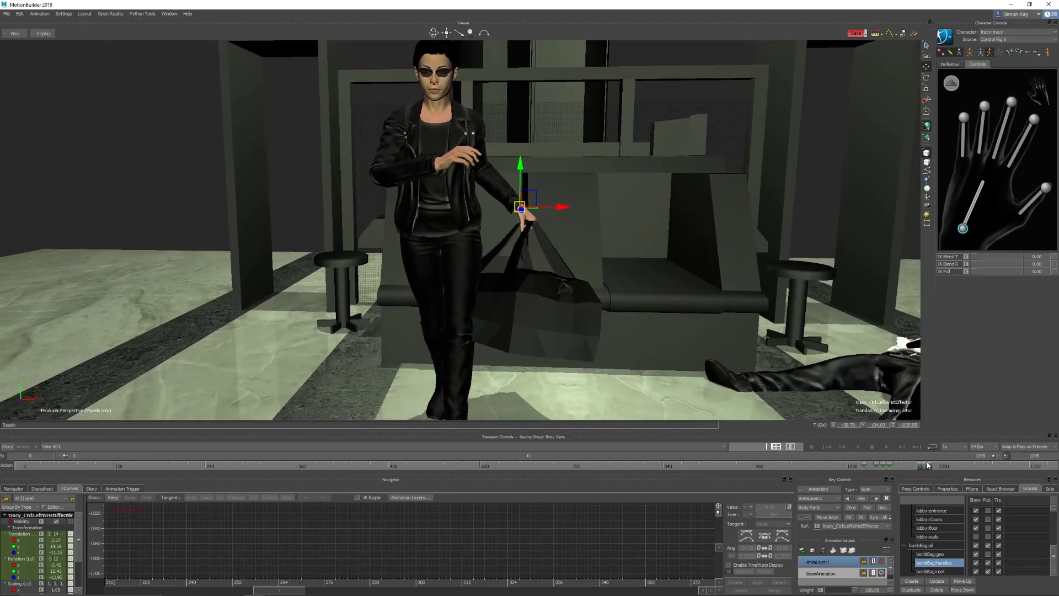
left_click_drag(928, 465, 890, 471)
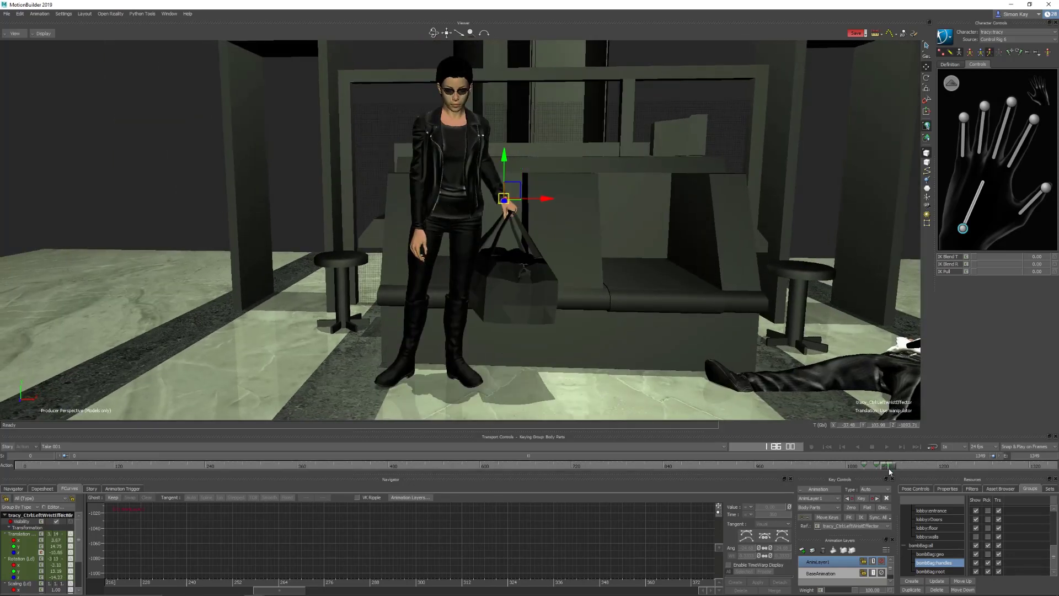
left_click(901, 447)
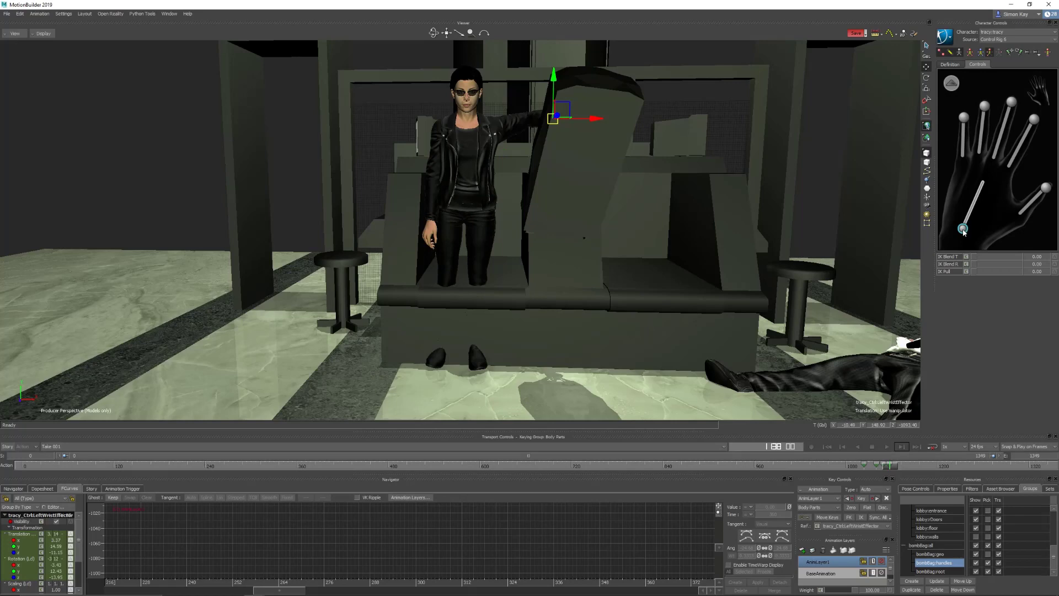
left_click(854, 508)
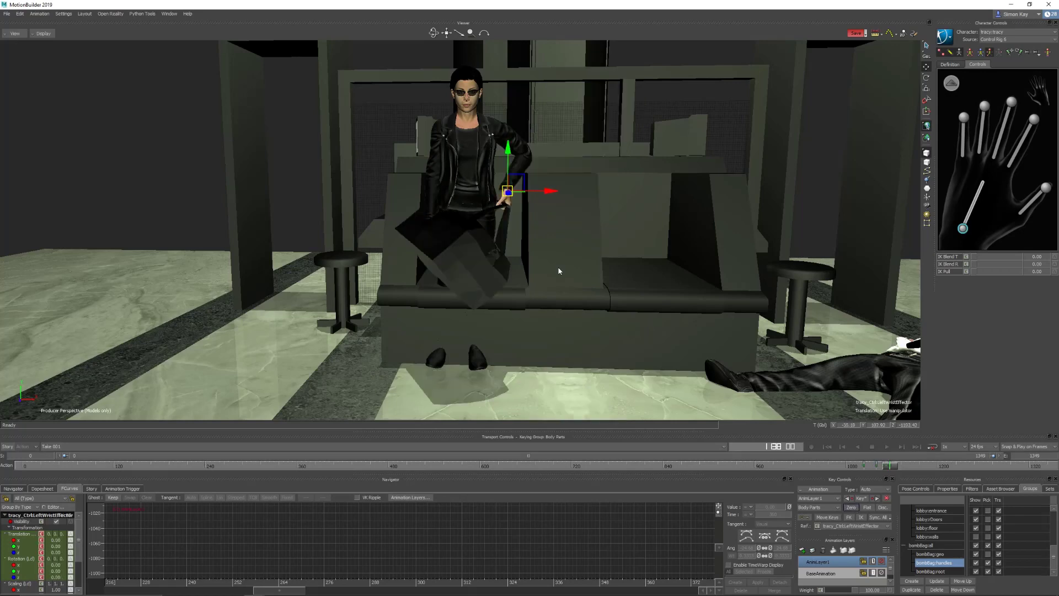
Step: Rotate tracy's left wrist effector at the start of the new shot to swing the bag in front of the counter beside her
left_click_drag(583, 279, 577, 234, "ctrl+shift")
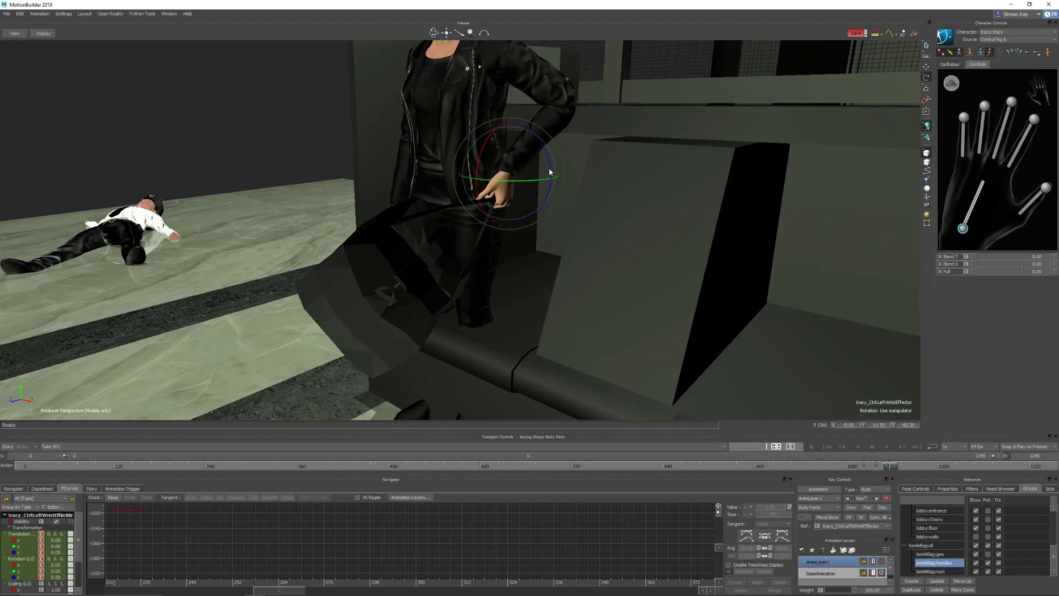
left_click_drag(544, 158, 539, 148)
left_click_drag(538, 198, 597, 226, "ctrl+shift")
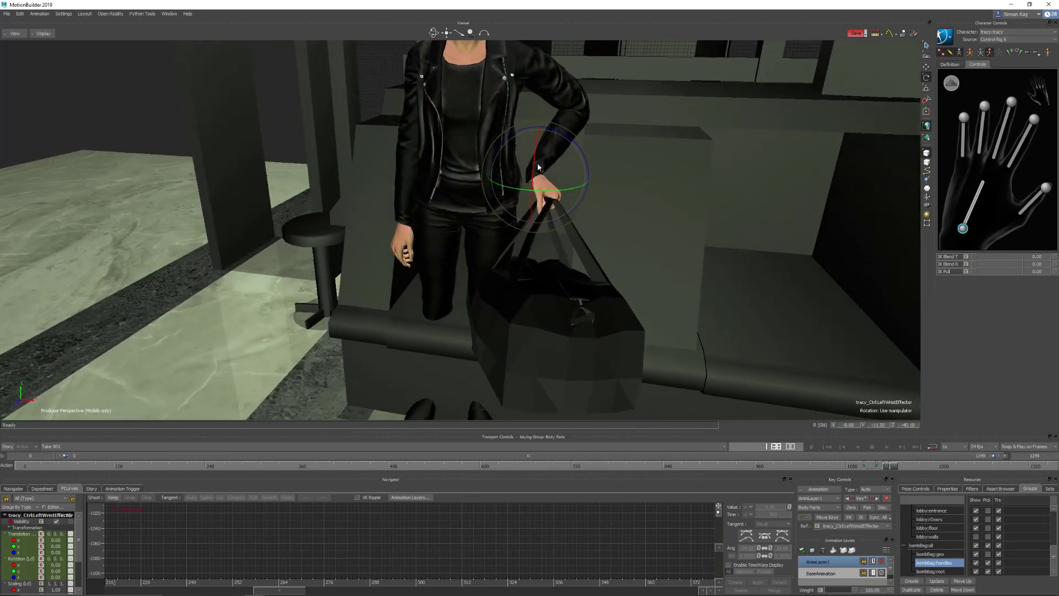
Step: Show the shot camera beside the perspective view and fine-tune the left wrist rotation so the bag is well framed
key("ctrl+e")
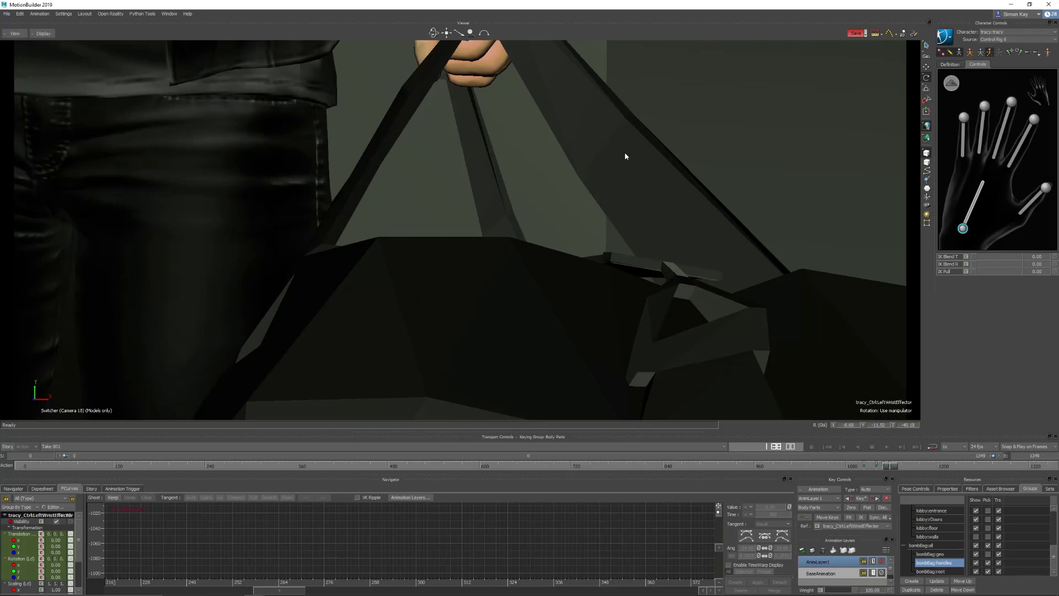
key("ctrl+2")
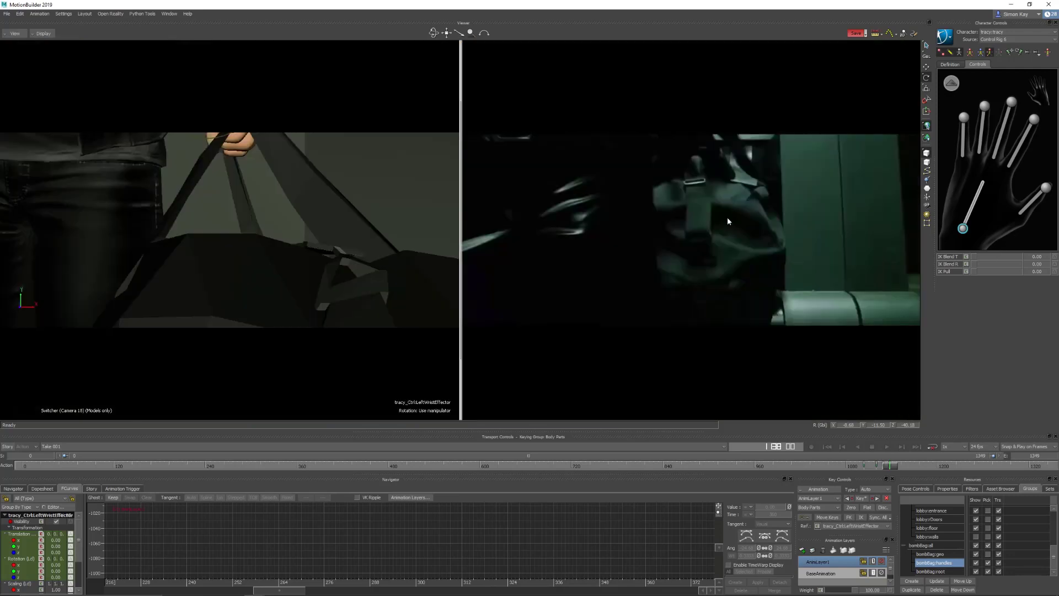
key("ctrl+e")
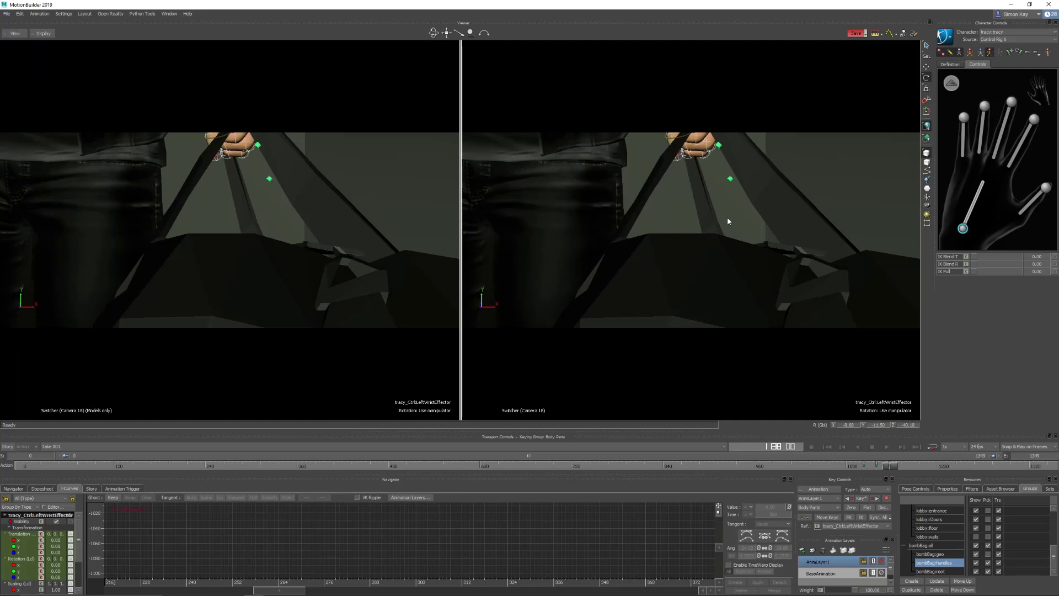
key("ctrl+e")
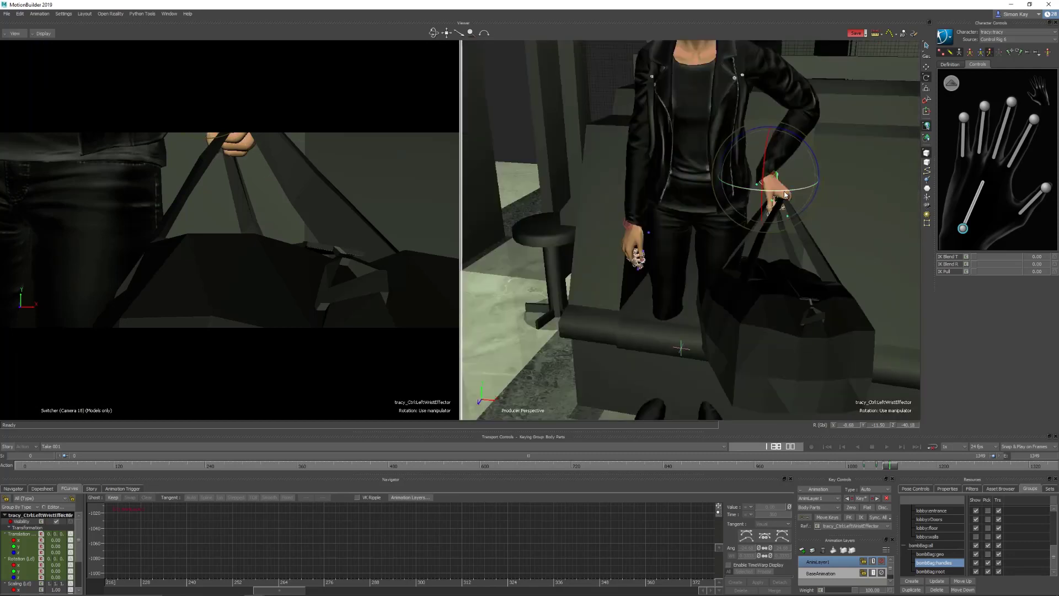
left_click_drag(786, 195, 783, 194)
left_click_drag(801, 141, 778, 164)
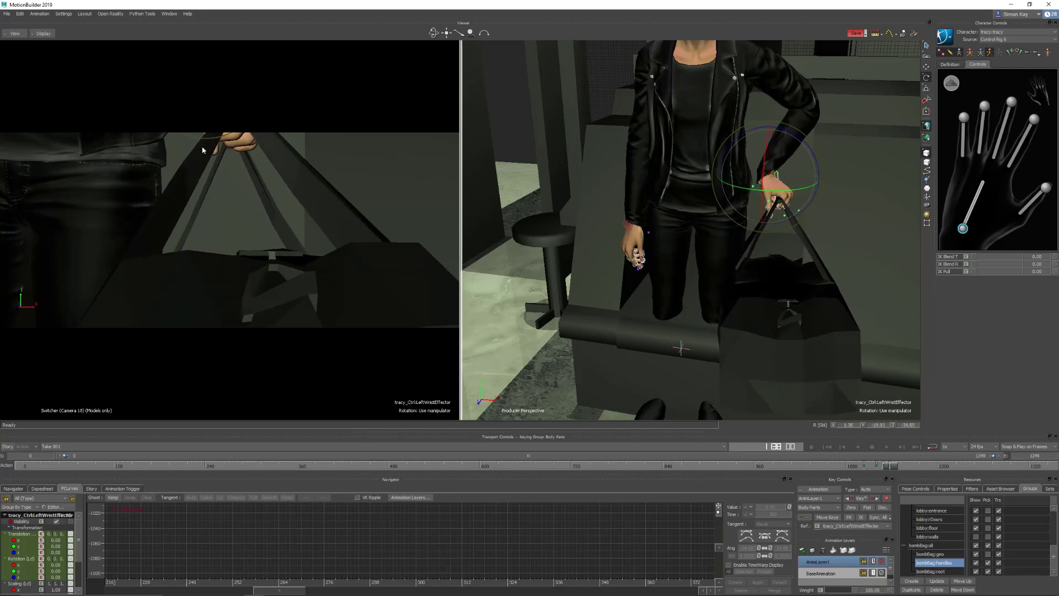
left_click_drag(774, 175, 776, 177)
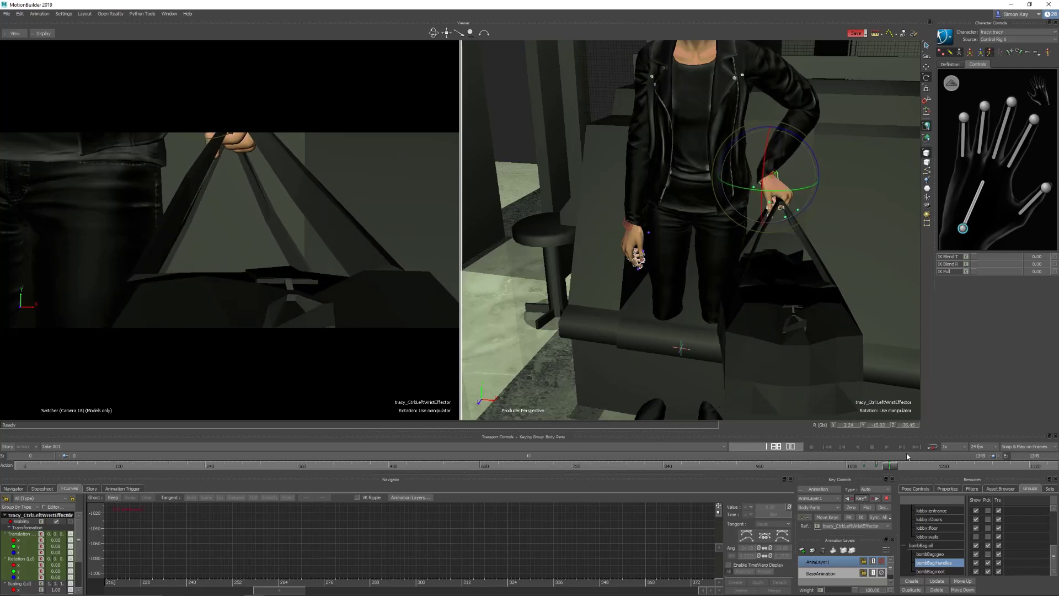
Step: Set a zero key on tracy's left wrist effector further into the shot, where she walks forward with the bag
left_click_drag(895, 467, 918, 467)
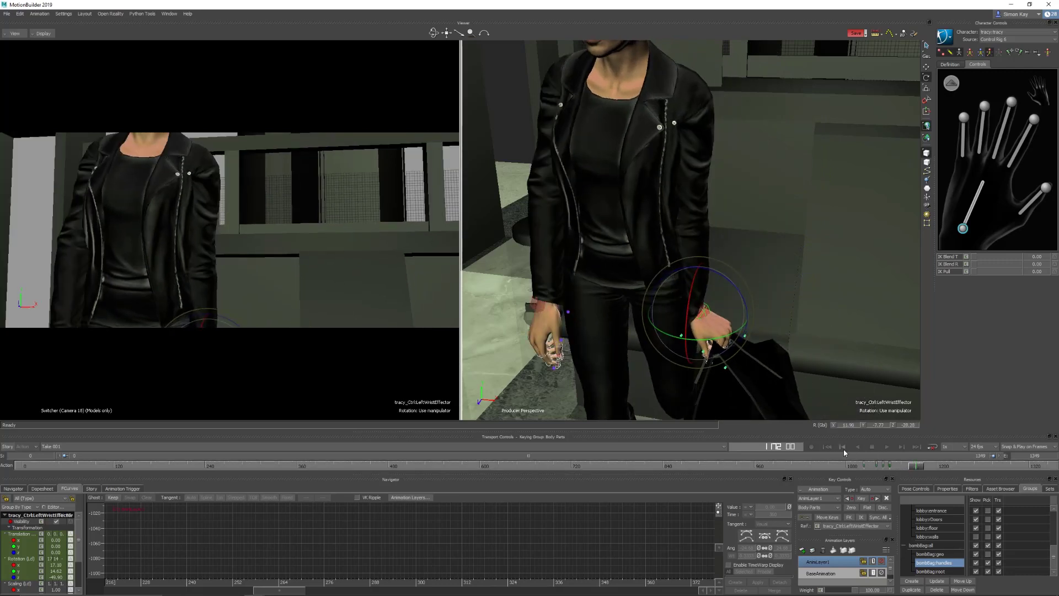
left_click(843, 449)
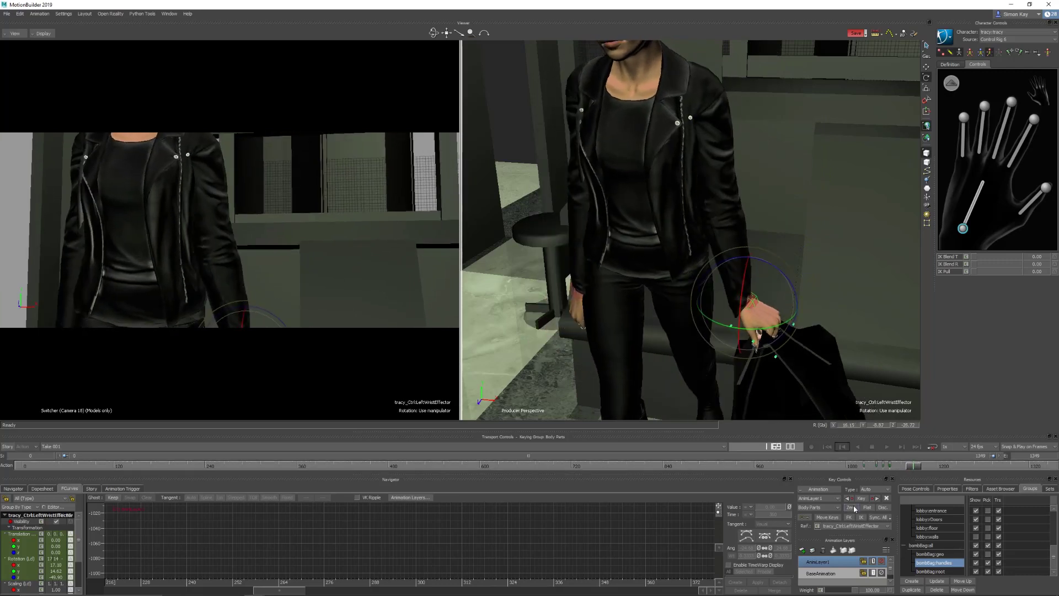
left_click(853, 509)
Step: Rotate the bombBag handles at this walking pose so the bag hangs straight below tracy's hand, and key them
left_click_drag(815, 346, 795, 276, "ctrl+shift")
double_click(934, 562)
mouse_move(727, 269)
left_mouse_down()
mouse_move(750, 274)
mouse_move(728, 271)
left_mouse_up()
left_click_drag(679, 248, 654, 224, "ctrl+shift")
key("k")
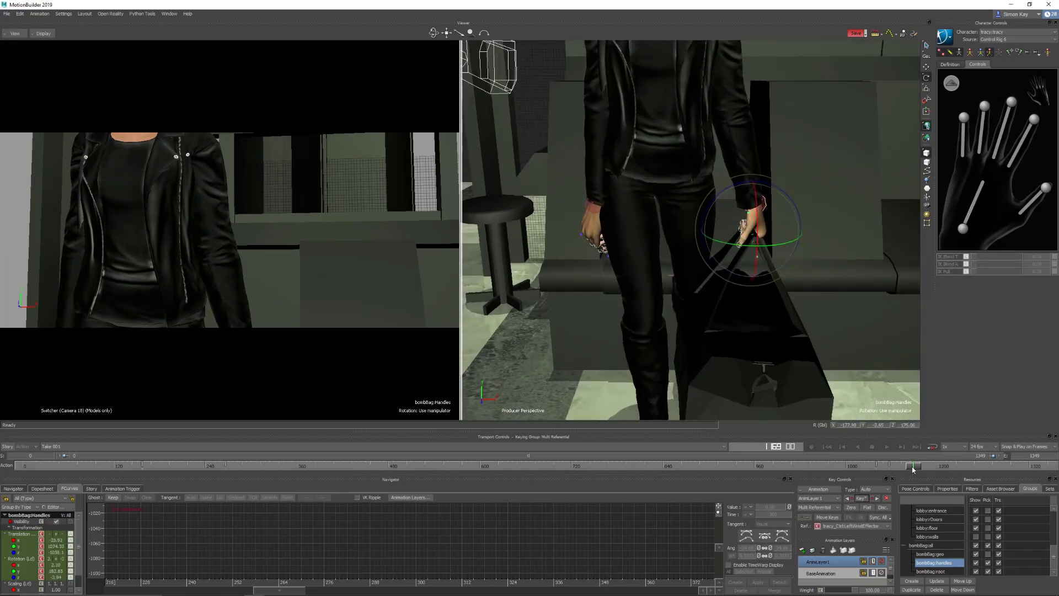
left_click(962, 229)
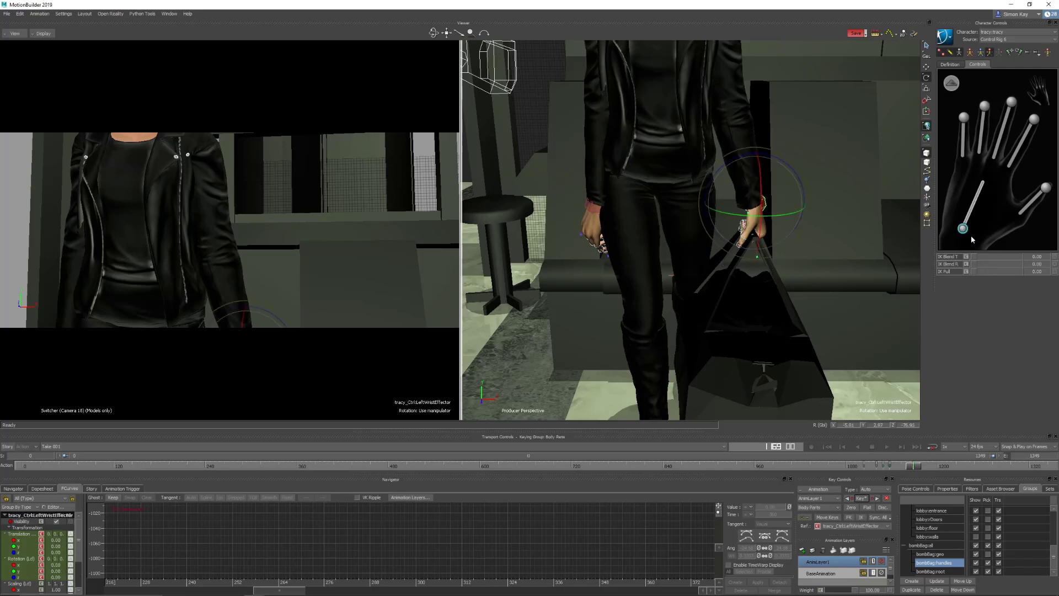
mouse_move(912, 467)
left_mouse_down()
mouse_move(886, 467)
mouse_move(933, 467)
mouse_move(906, 469)
left_mouse_up()
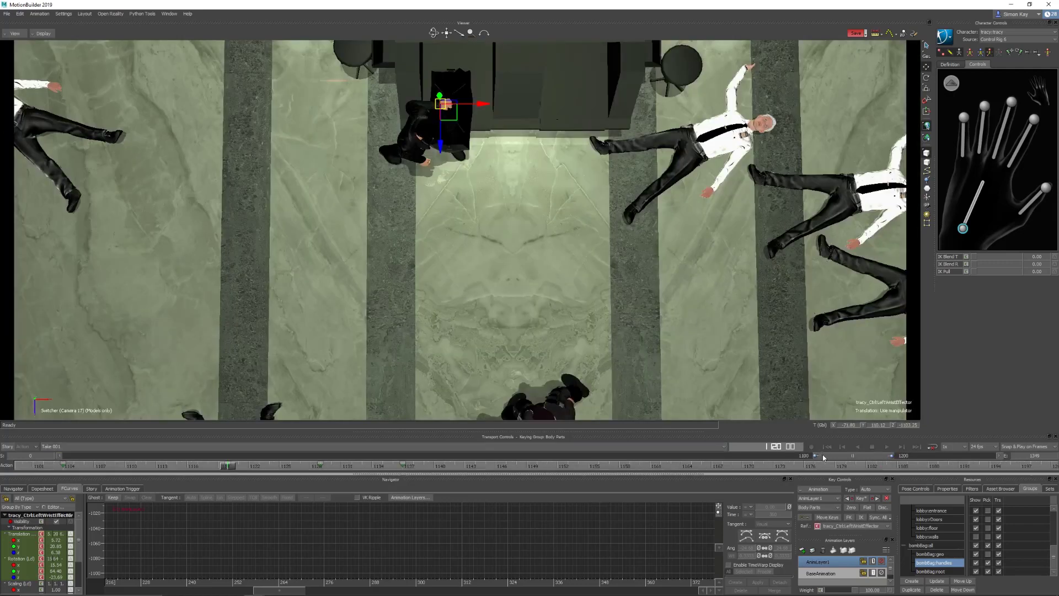
Step: Restore the full timeline range and review the whole animation up to nigel's holstering of both pistols
double_click(824, 458)
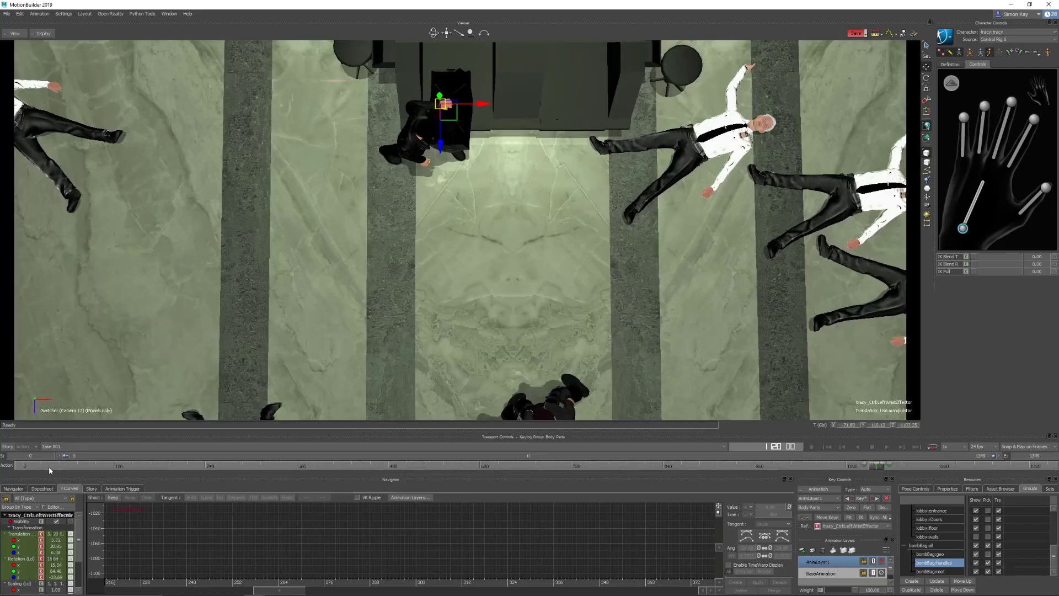
left_click_drag(113, 468, 927, 429)
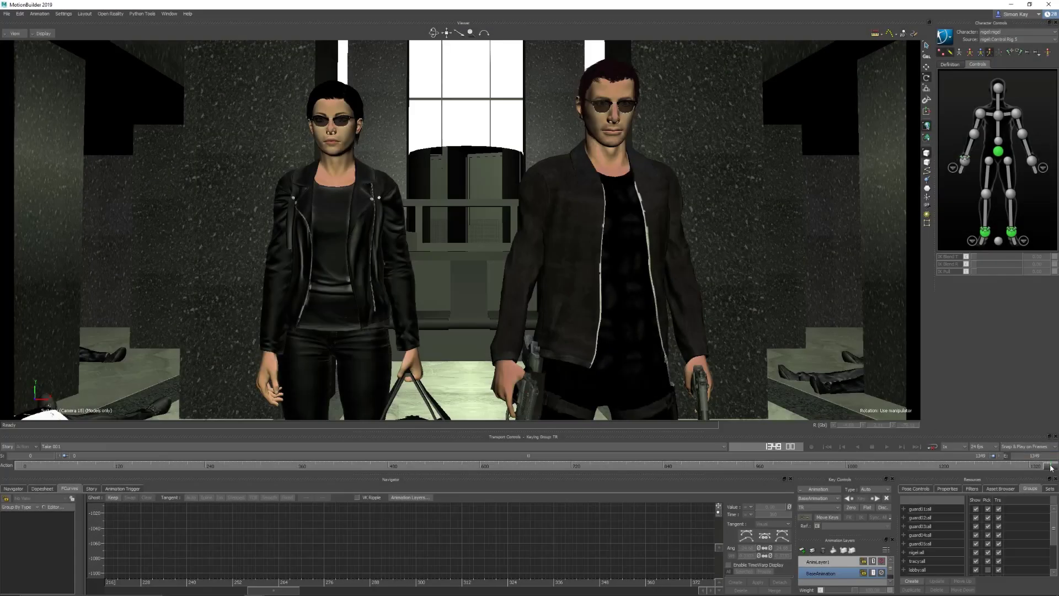
left_click_drag(1051, 468, 1003, 468)
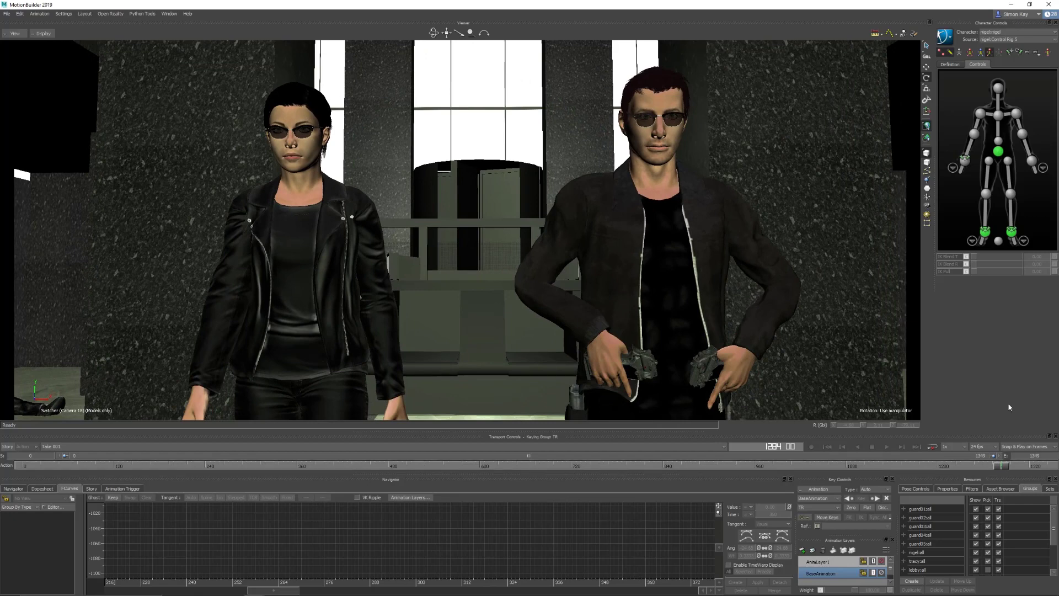
Step: Select both of nigel's wrist effectors, limit the timeline to start at frame 1200, and examine their keys during the holstering
left_click(966, 161)
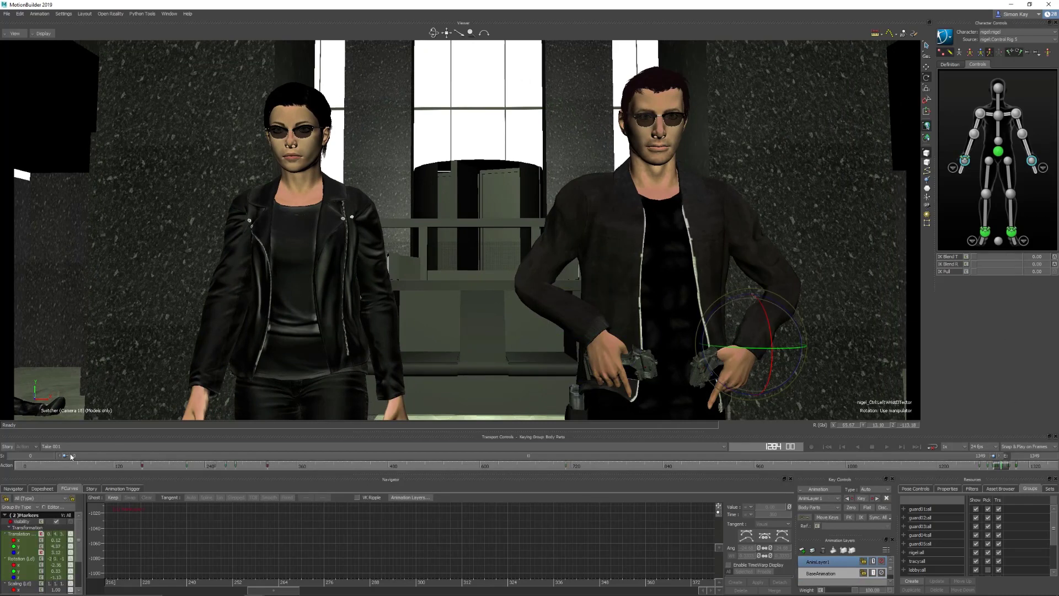
left_click_drag(65, 456, 884, 456)
mouse_move(609, 467)
left_mouse_down()
mouse_move(480, 468)
mouse_move(610, 464)
left_mouse_up()
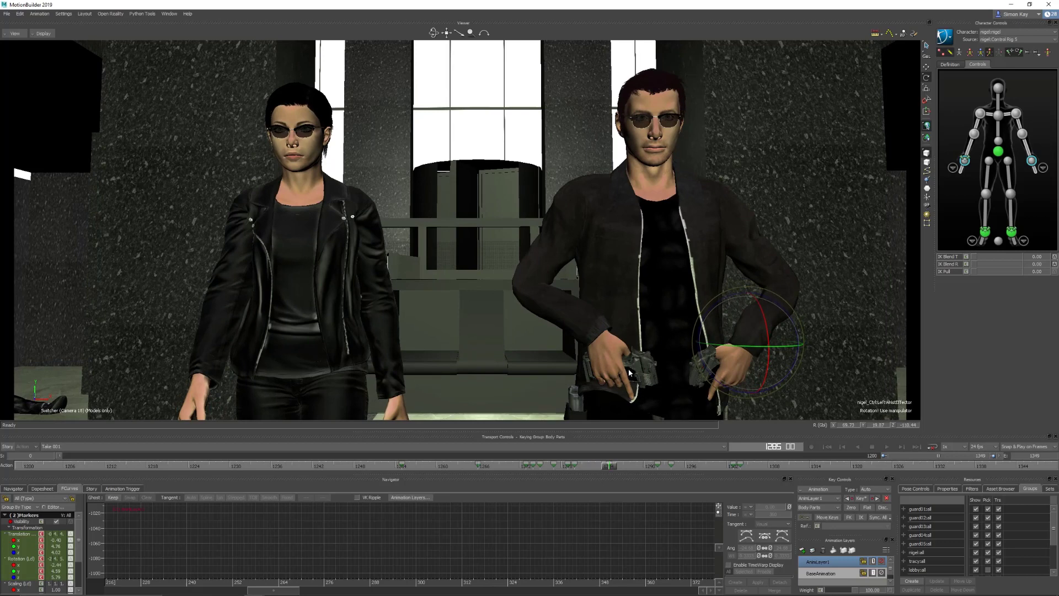
mouse_move(611, 471)
left_mouse_down()
mouse_move(677, 455)
mouse_move(623, 469)
left_mouse_up()
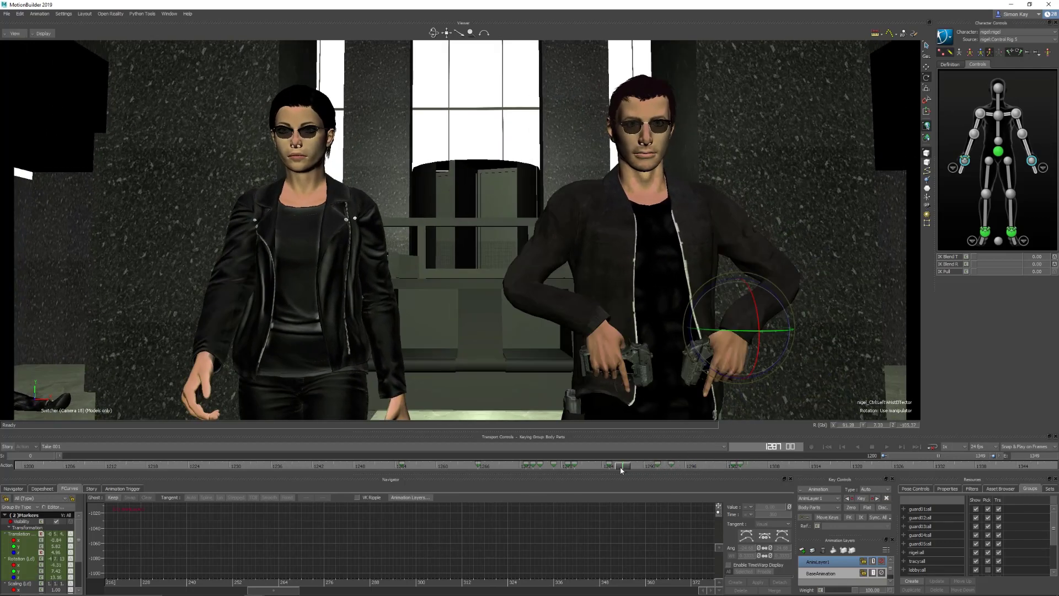
Step: Open the beretta_leftHand multi-referential constraint and examine how its reference switches between nigel's left wrist and hips effectors
left_click(14, 489)
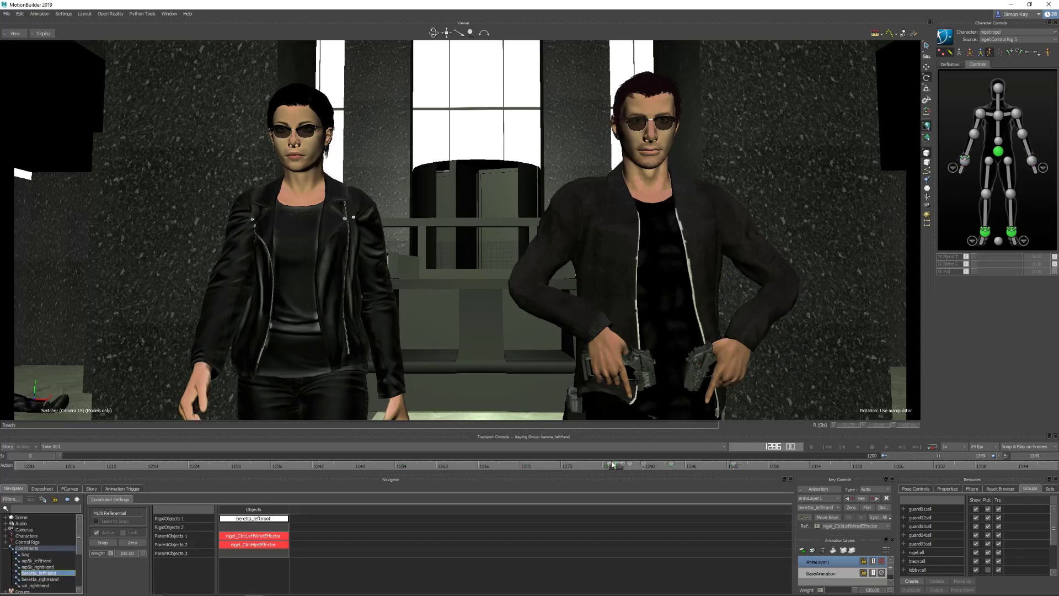
left_click_drag(619, 472, 319, 464)
key("a")
left_click_drag(1002, 464, 873, 470)
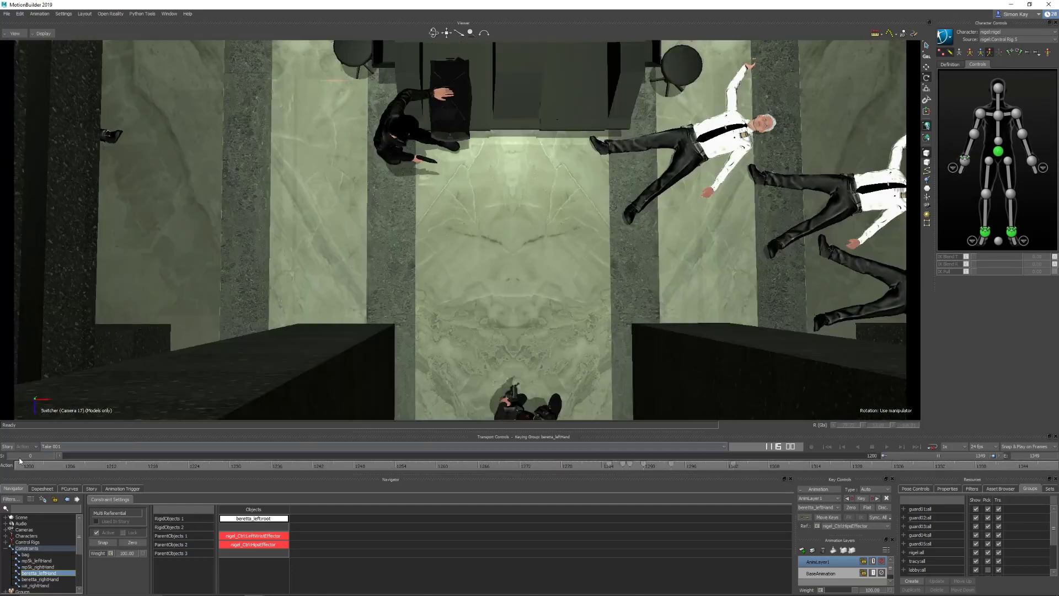
left_click_drag(22, 465, 606, 447)
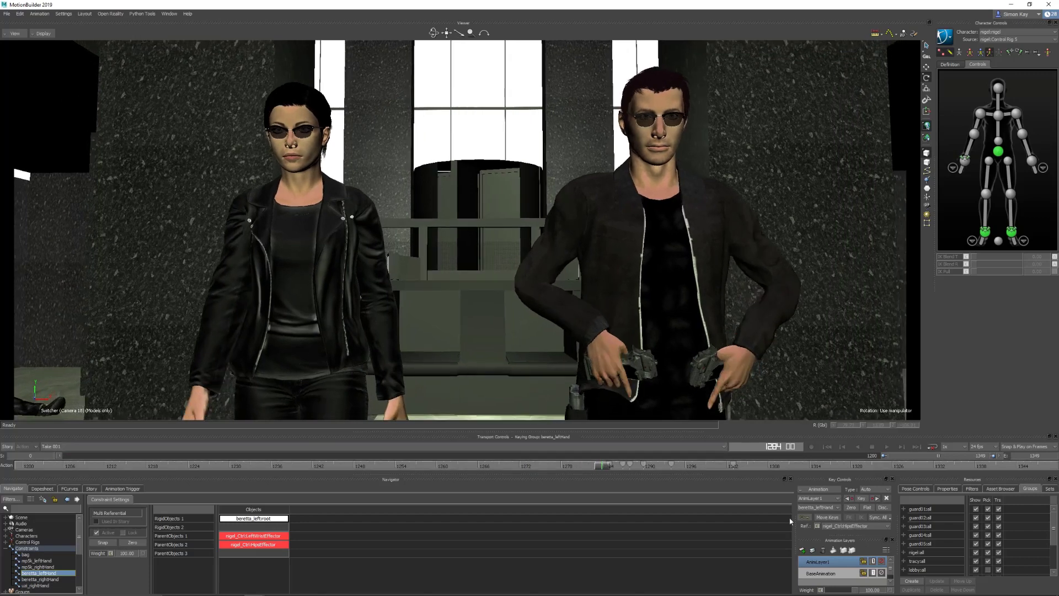
left_click_drag(604, 465, 607, 464)
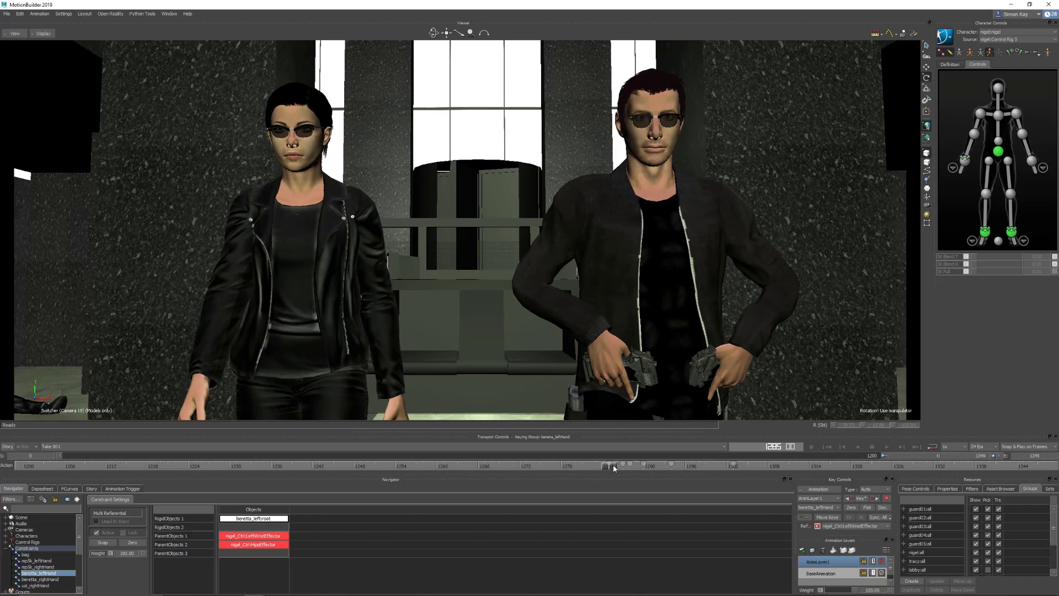
Step: Finish reviewing nigel's pistol holstering, and examine the mp5k_leftHand and mp5k_rightHand constraint keys around the drop of the guns
left_click_drag(614, 468, 634, 467)
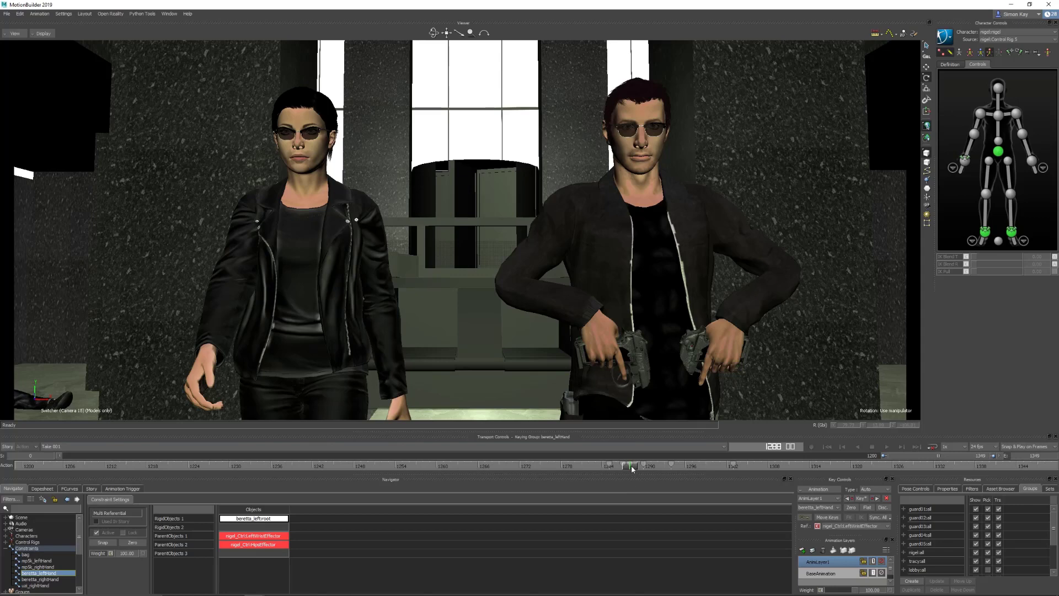
left_click_drag(637, 469, 340, 469)
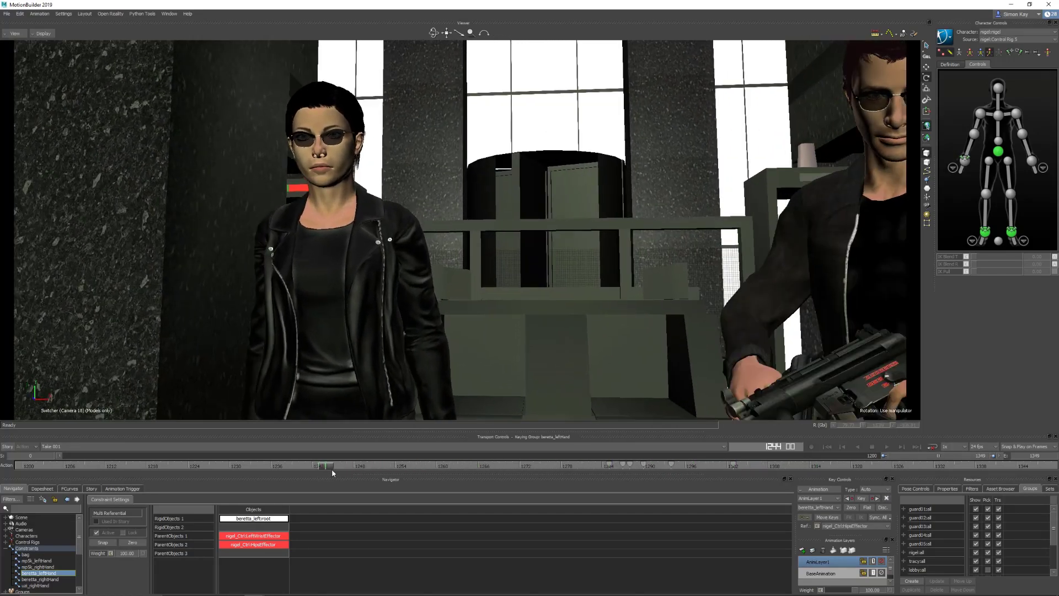
left_click(47, 560)
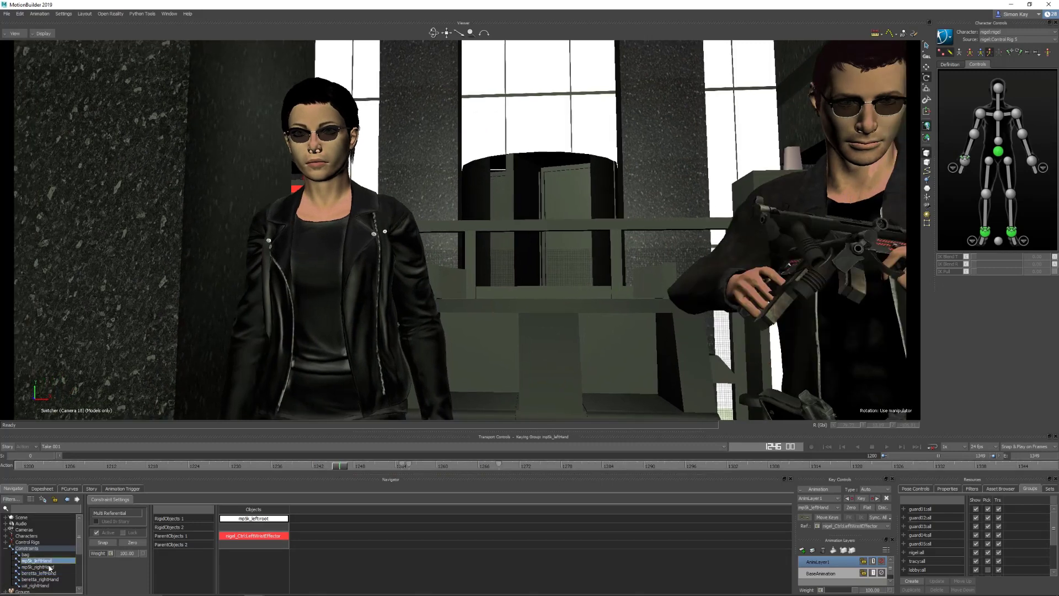
left_click(63, 568, "ctrl")
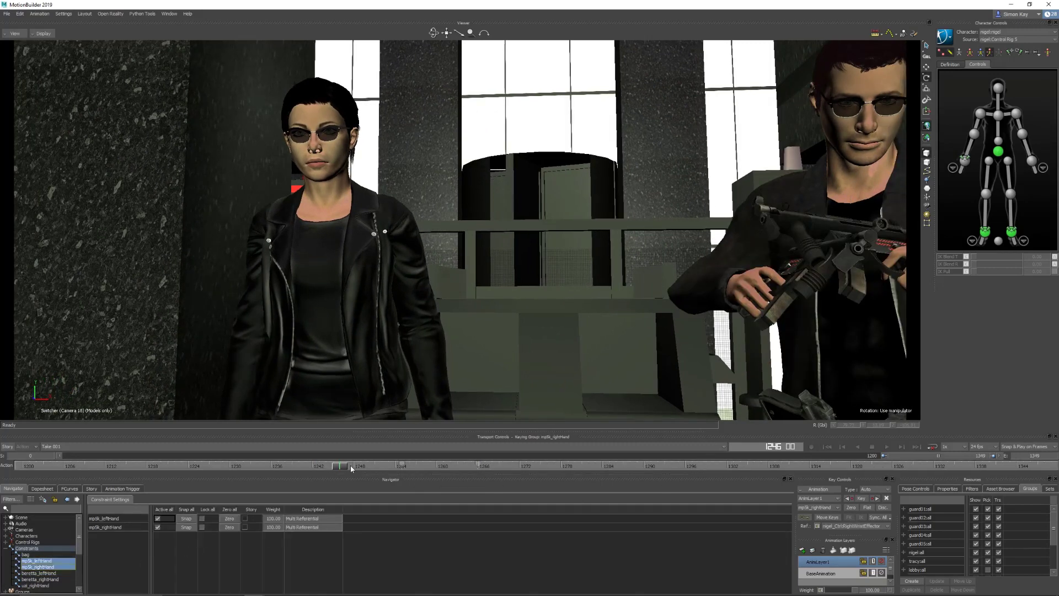
left_click_drag(342, 469, 403, 469)
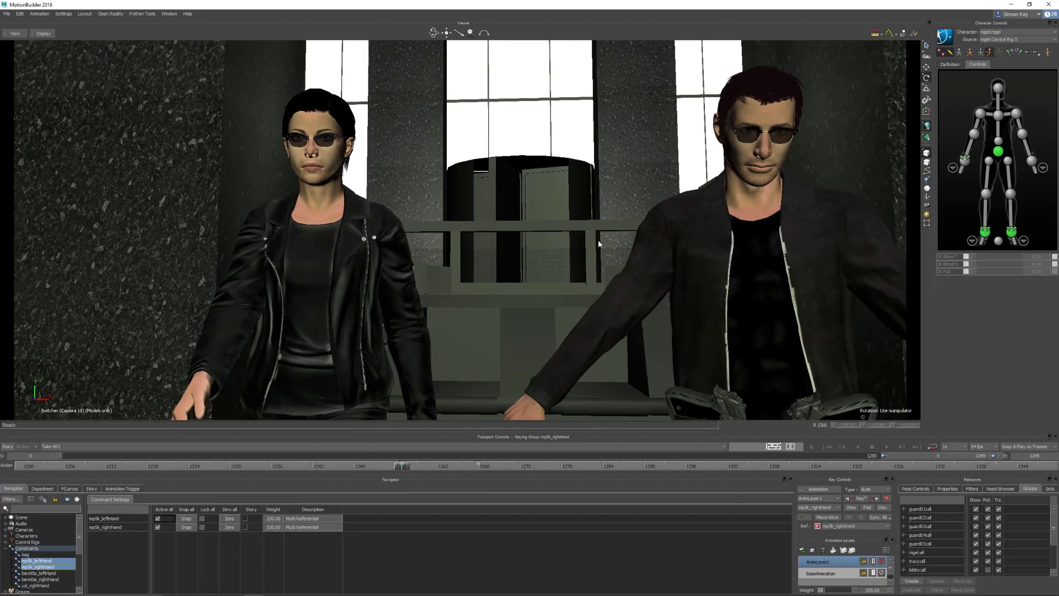
Step: From the Producer Perspective, select the left mp5k's root with the rigs visible in X-Ray, and examine its fall from nigel's hand
key("ctrl+t")
left_click_drag(598, 294, 634, 301, "ctrl+shift")
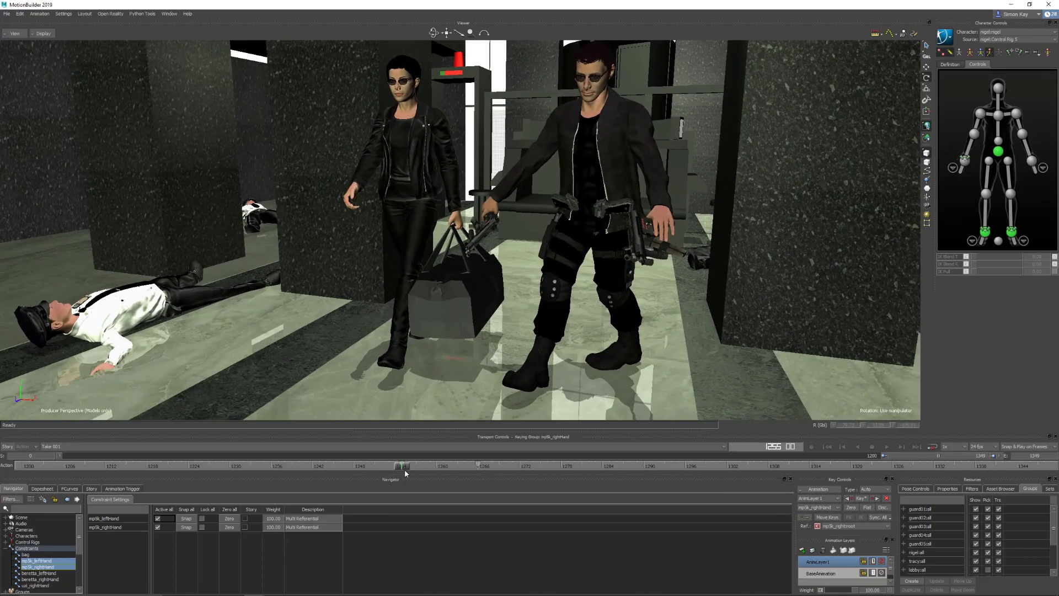
left_click_drag(402, 468, 436, 466)
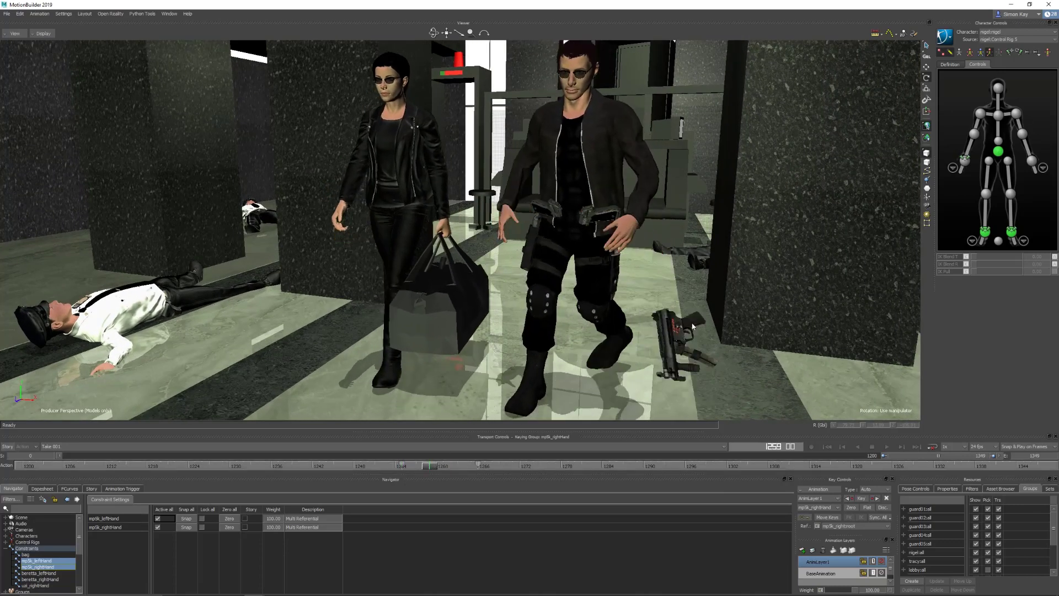
key("ctrl+a")
left_click(689, 335)
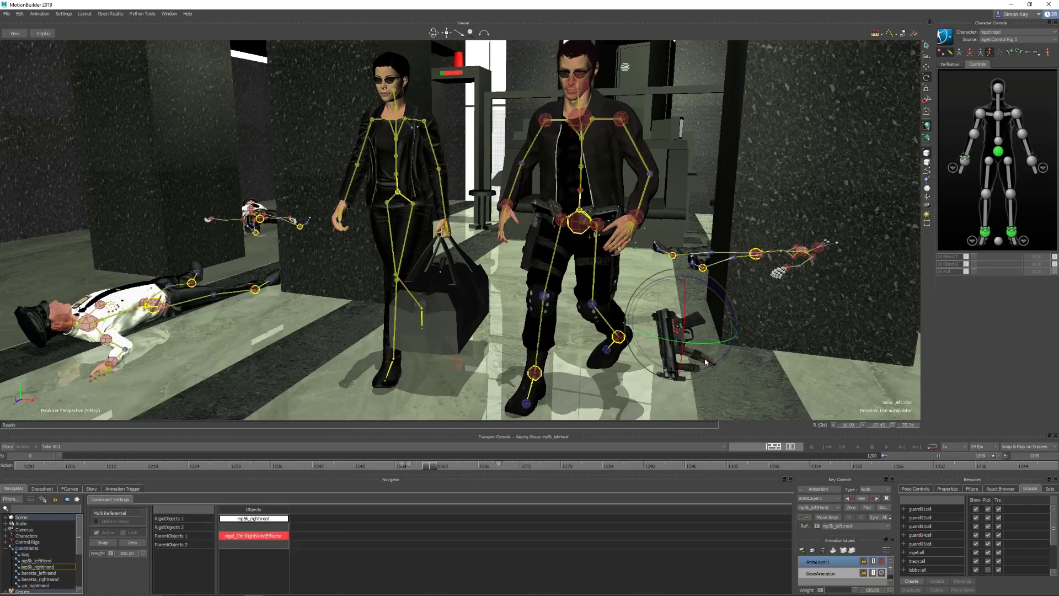
left_click_drag(426, 468, 403, 470)
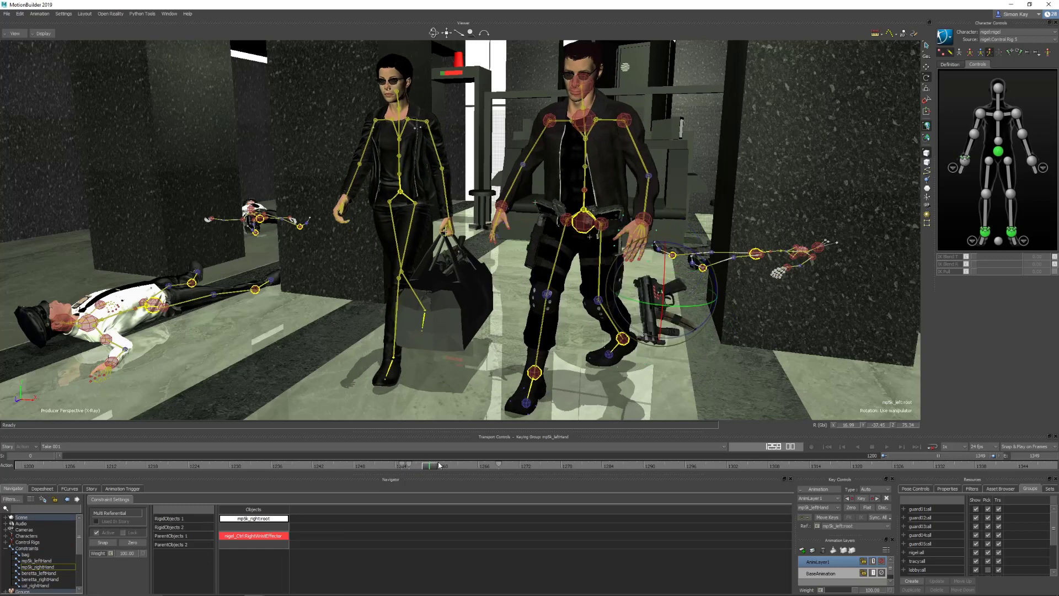
left_click_drag(437, 469, 401, 472)
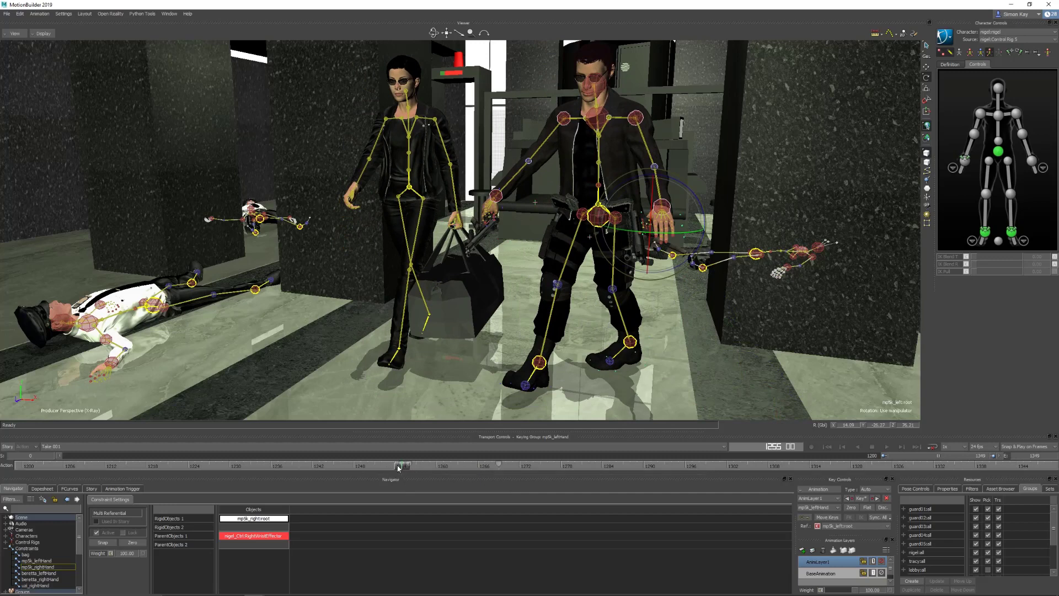
left_click_drag(399, 468, 396, 468)
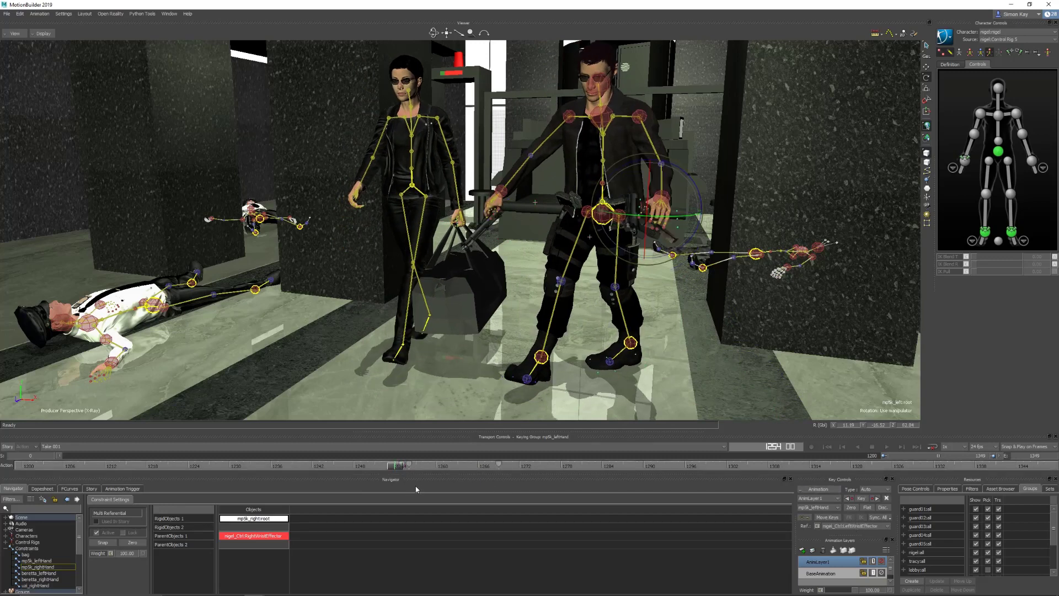
Step: Restore the full timeline range and examine the left mp5k up close at its mid-timeline key
double_click(906, 456)
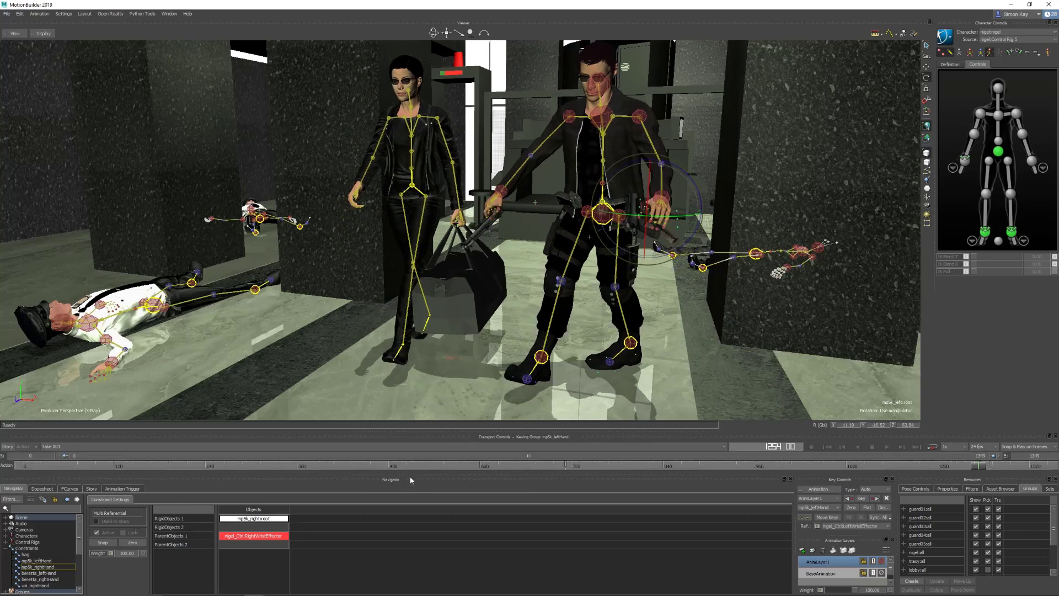
left_click_drag(977, 468, 566, 469)
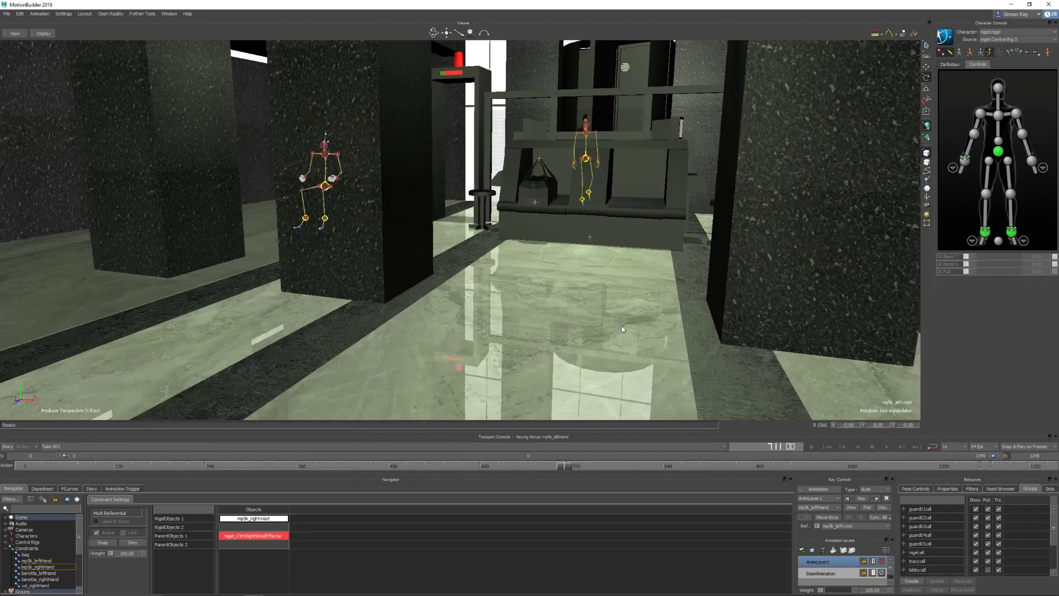
key("f")
scroll(606, 291, "down", 3)
scroll(604, 290, "down", 8)
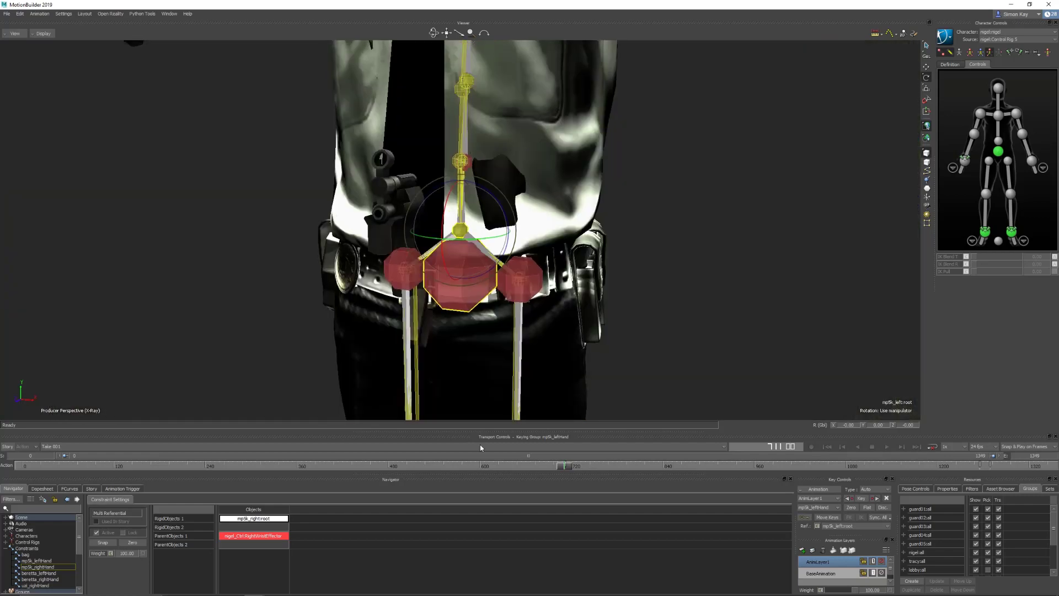
left_click_drag(569, 283, 586, 312, "ctrl+shift")
scroll(590, 303, "down", 3)
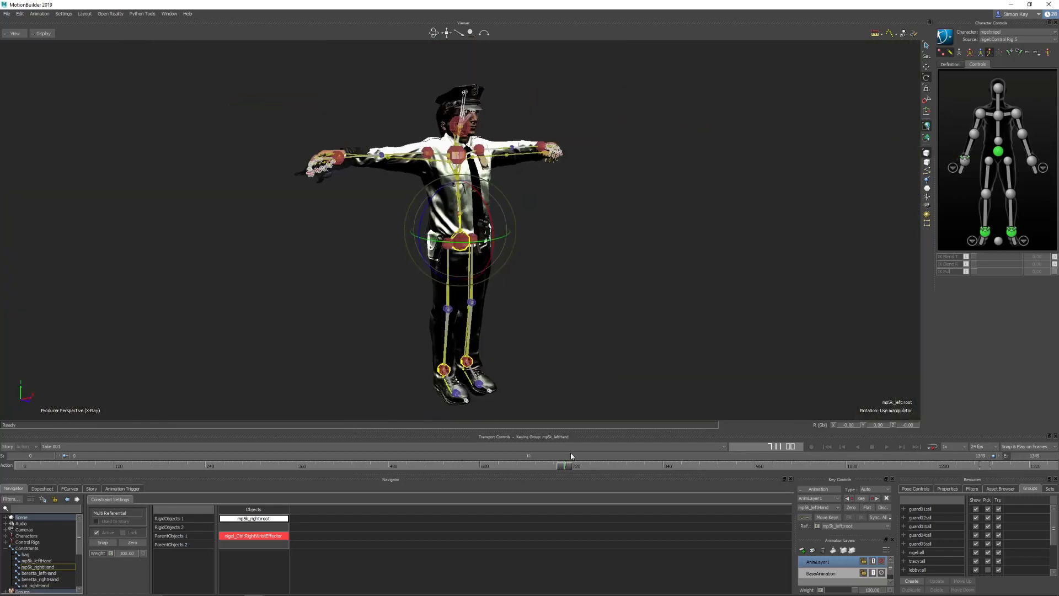
left_click_drag(564, 470, 567, 468)
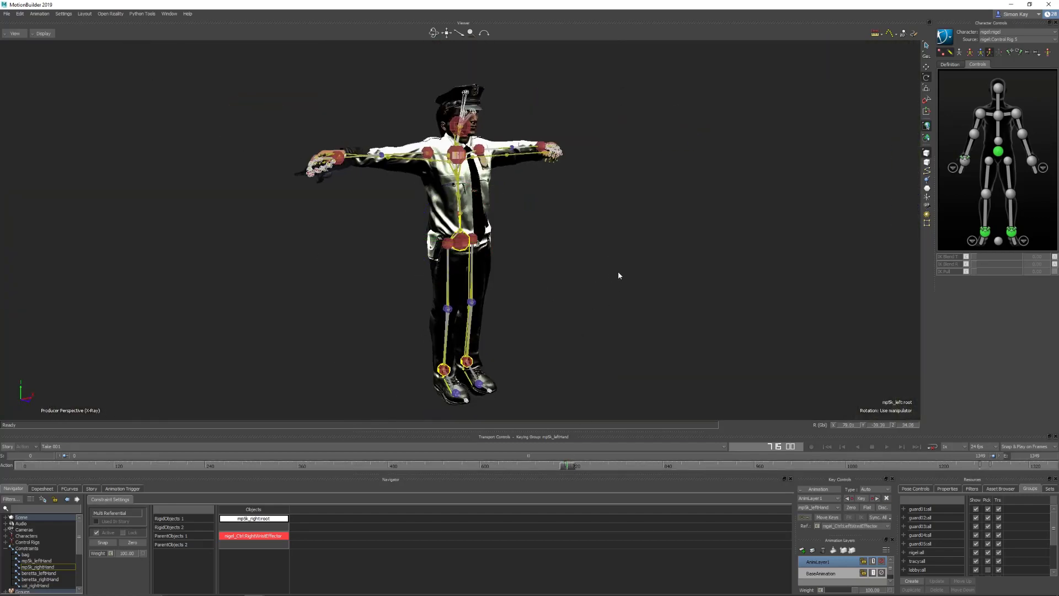
key("f")
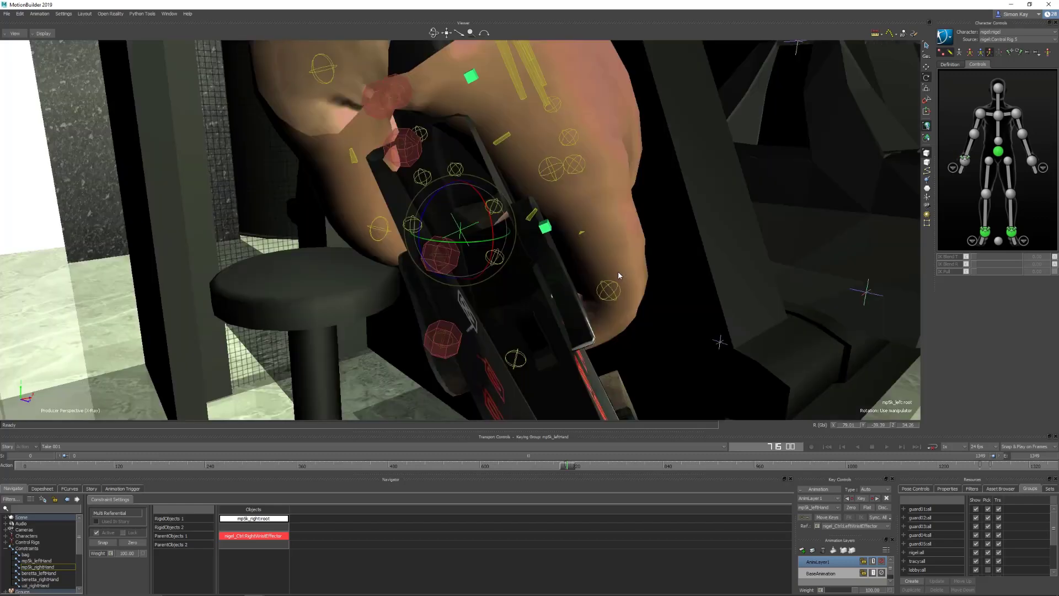
scroll(630, 307, "down", 5)
left_click_drag(630, 307, 415, 323, "ctrl+shift")
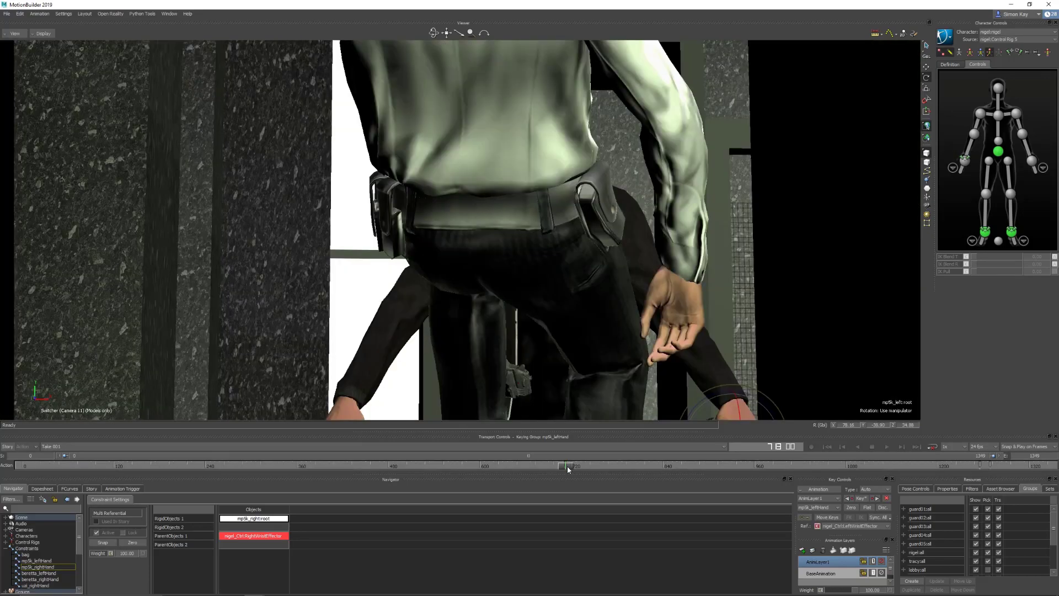
Step: In the Producer Perspective, examine tracy's release of the uzi while she carries the bag, and inspect the uzi_rightHand constraint
left_click_drag(567, 466, 931, 446)
key("ctrl+e")
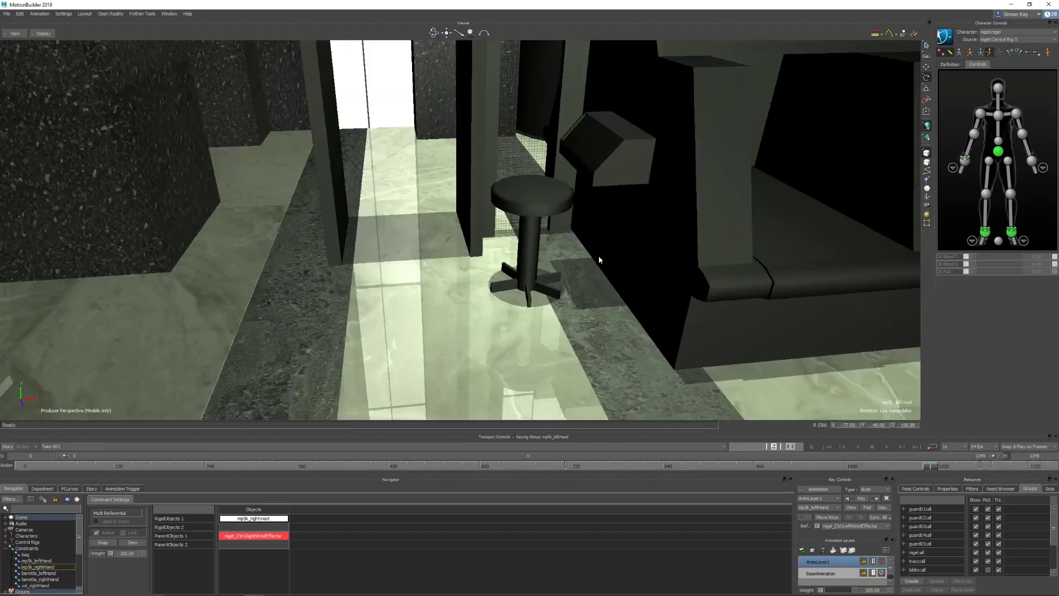
left_click_drag(598, 256, 441, 226, "ctrl+shift")
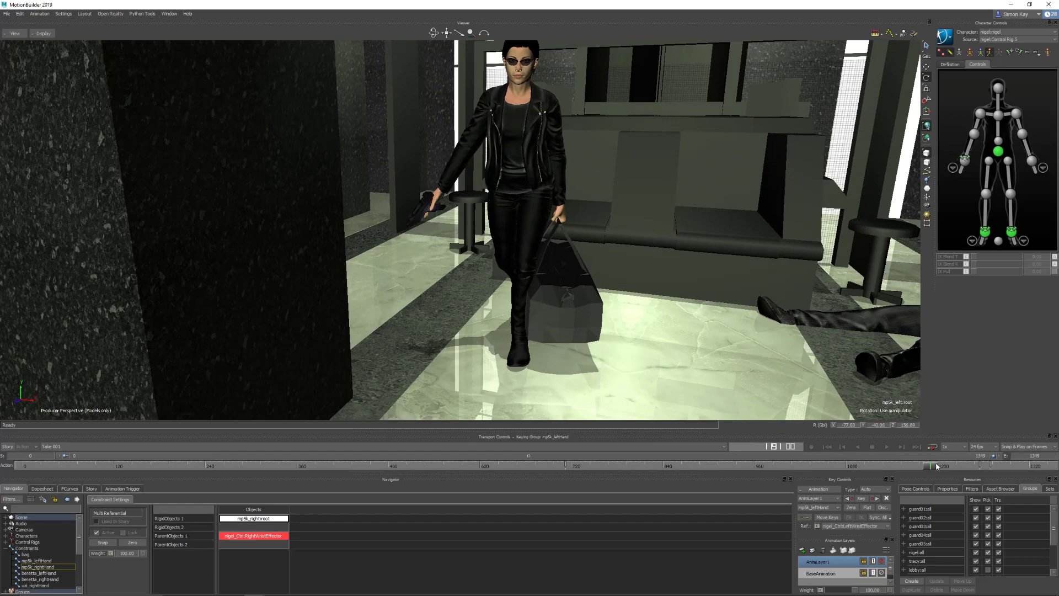
left_click_drag(936, 466, 939, 466)
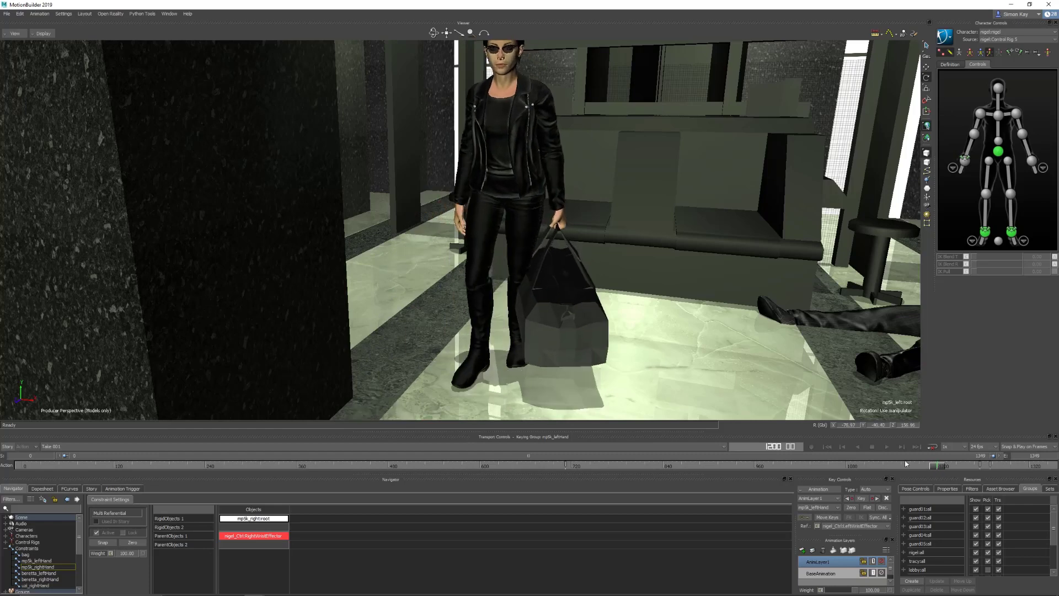
left_click(39, 585)
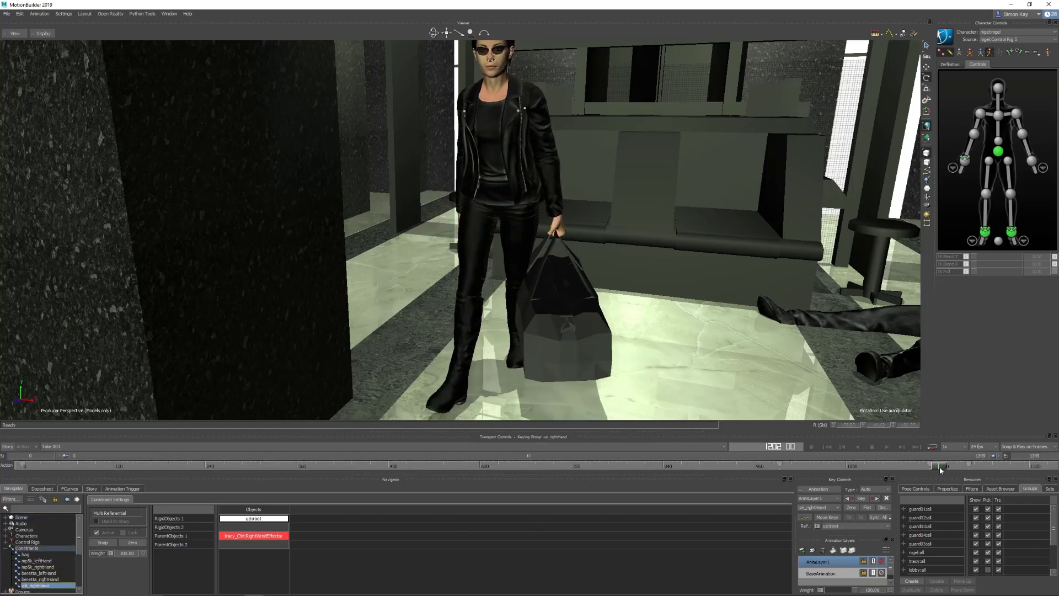
mouse_move(941, 469)
left_mouse_down()
mouse_move(926, 466)
mouse_move(935, 469)
left_mouse_up()
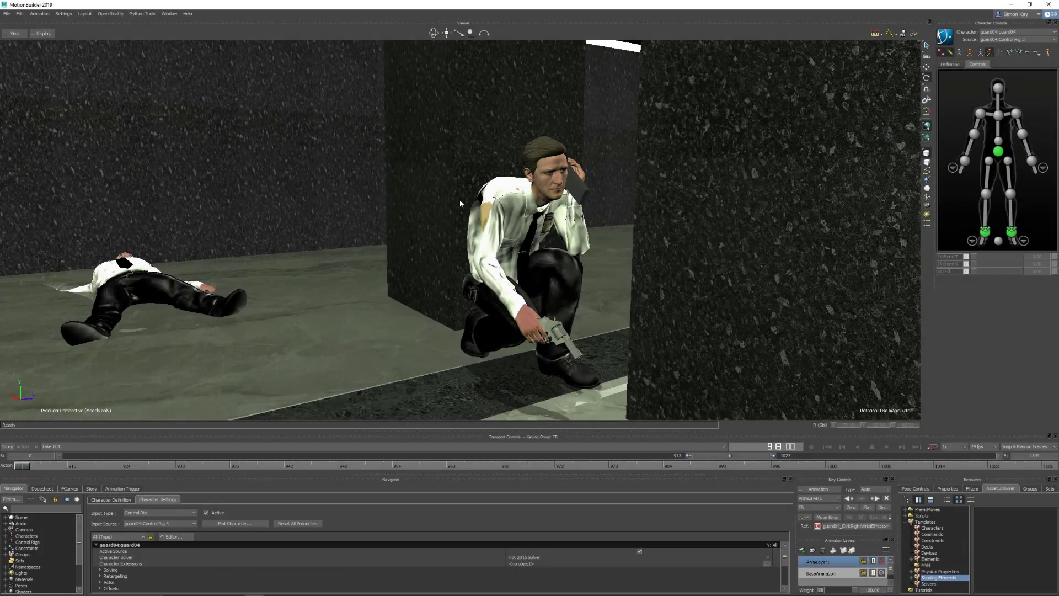
Step: Select guard04's radio and review how it sits relative to his left hand throughout the timeline range
left_click_drag(413, 186, 505, 219, "ctrl")
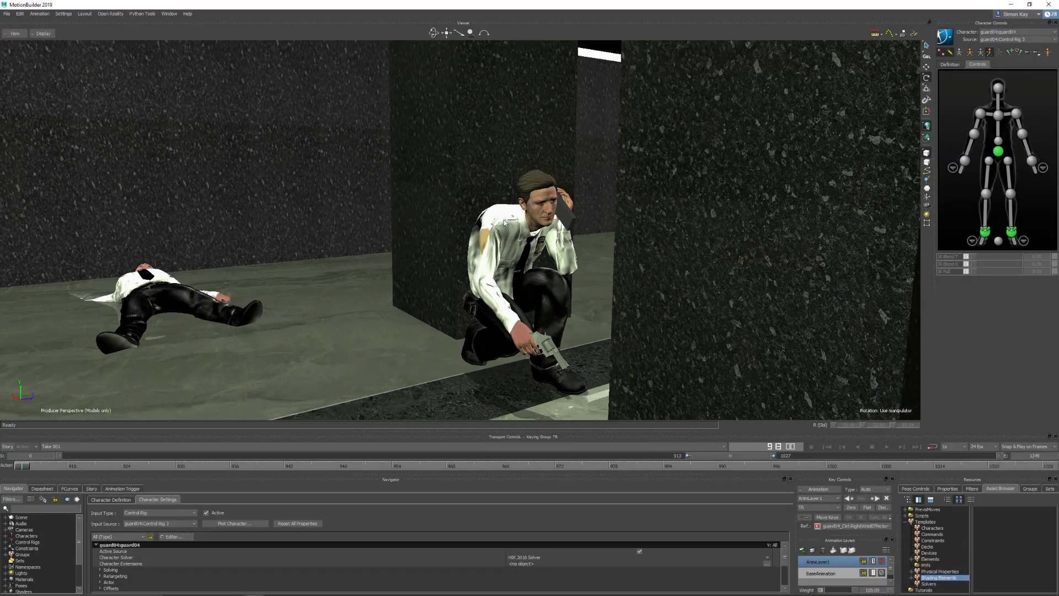
left_click(568, 223)
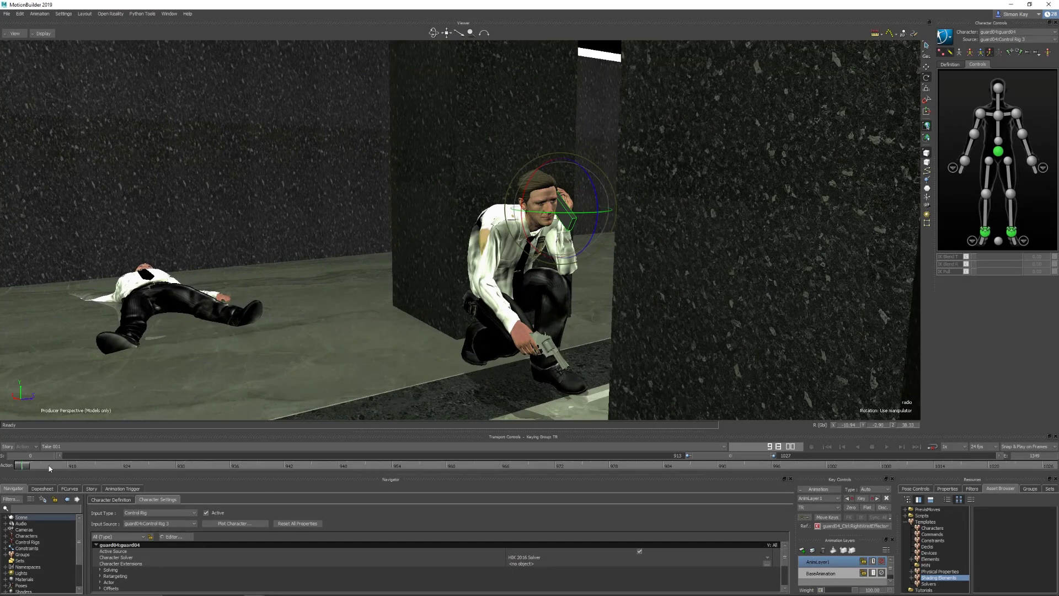
left_click_drag(25, 466, 609, 465)
left_click_drag(678, 437, 870, 424)
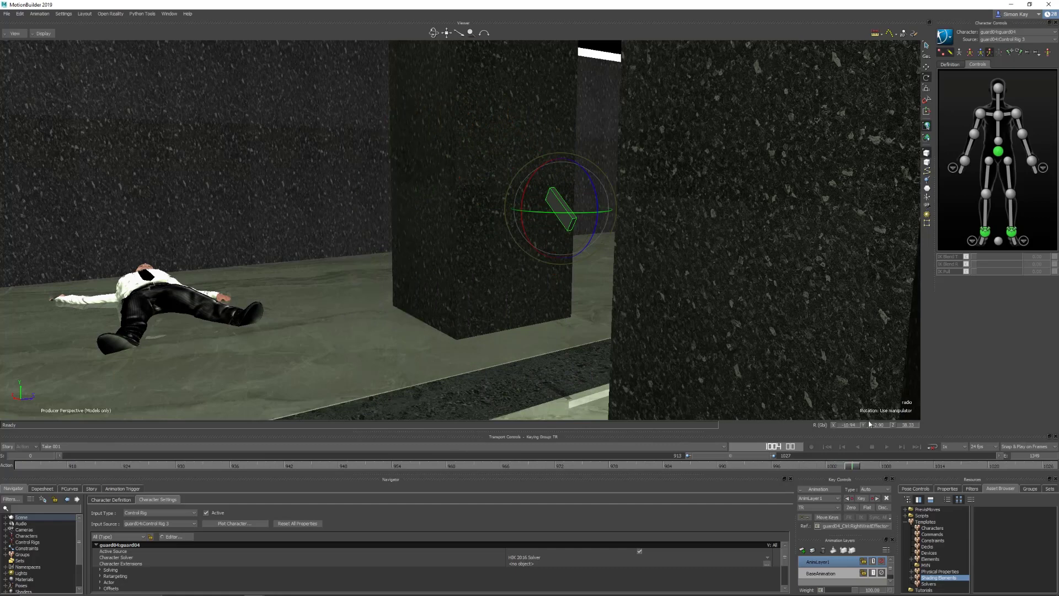
left_click_drag(969, 426, 16, 419)
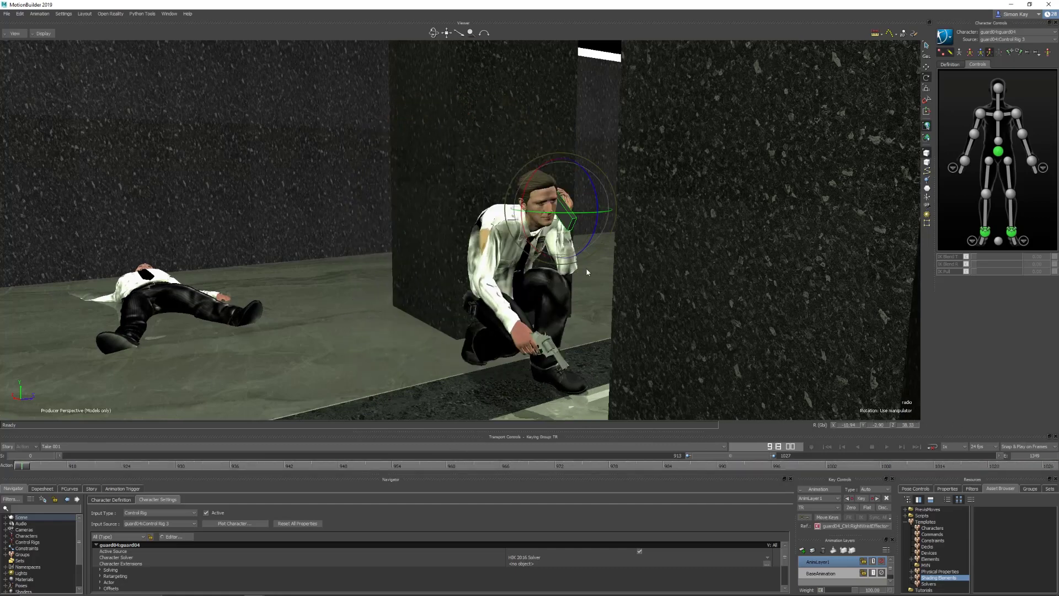
left_click_drag(581, 230, 528, 225, "ctrl+shift")
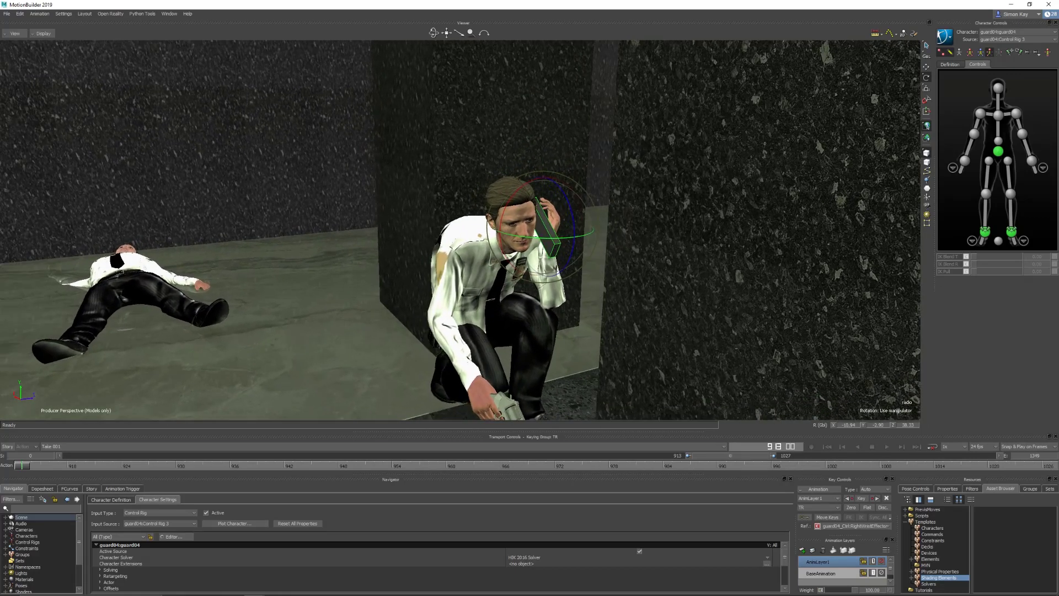
left_click_drag(22, 468, 748, 396)
left_click_drag(616, 416, 51, 429)
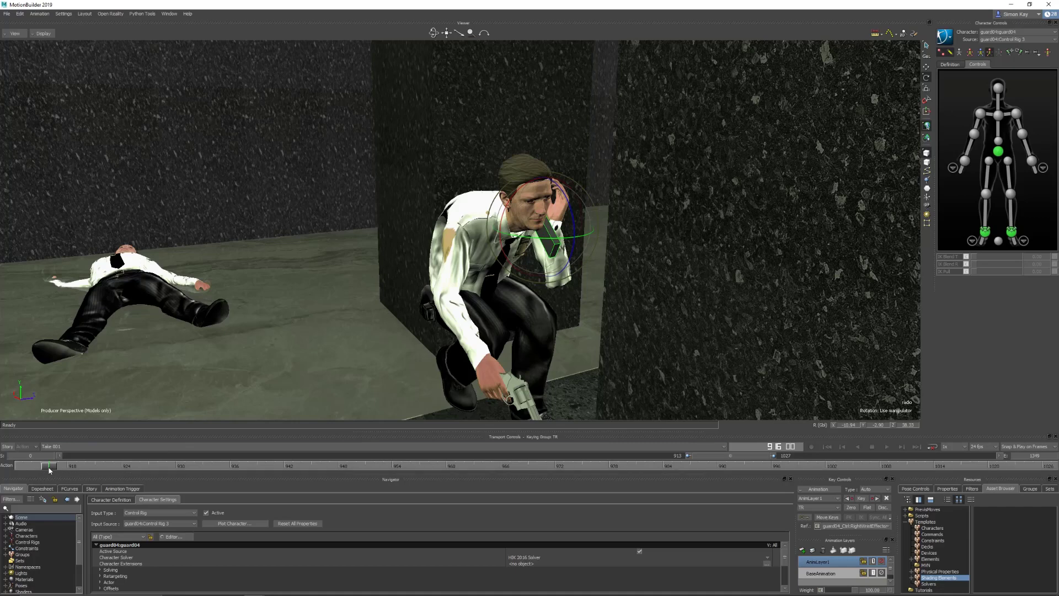
Step: At the first frame of the range, create a Multi-Referential constraint with the radio as its rigid object
left_click(22, 466)
left_click_drag(538, 315, 565, 307, "ctrl+shift")
left_click(565, 307)
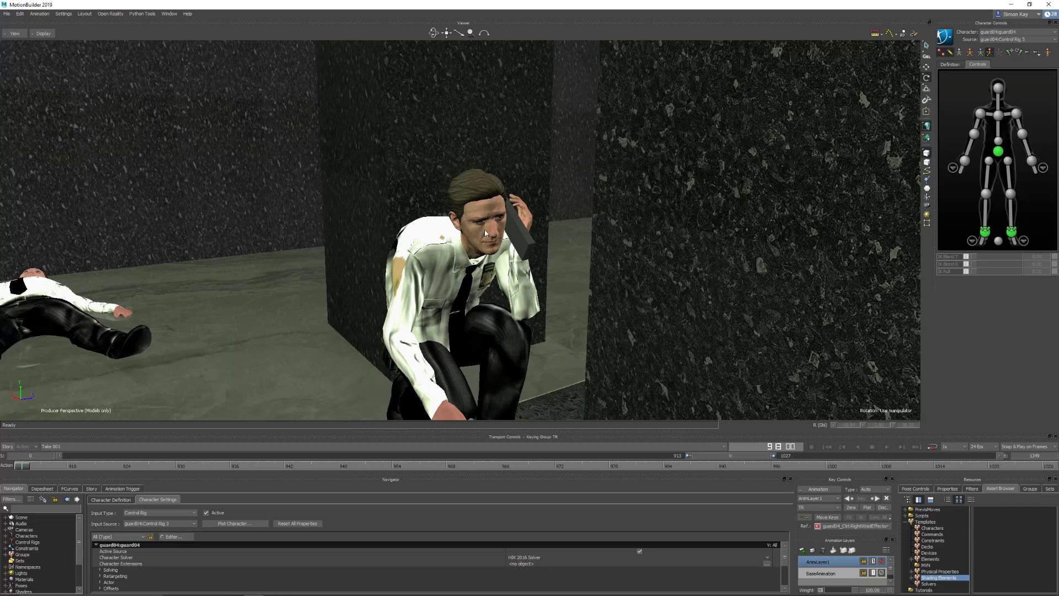
left_click(934, 540)
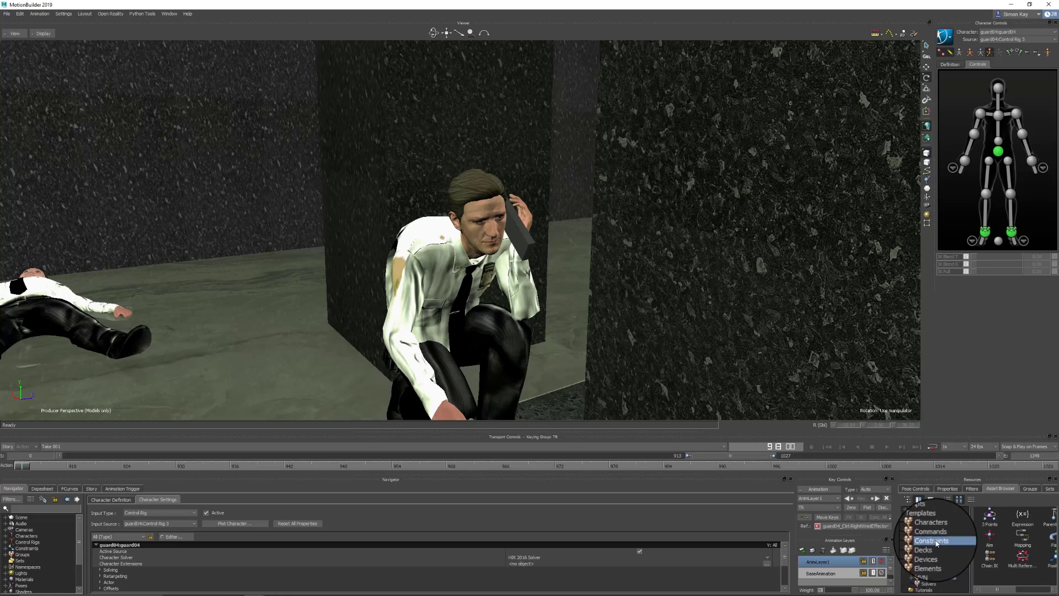
left_click(1024, 559)
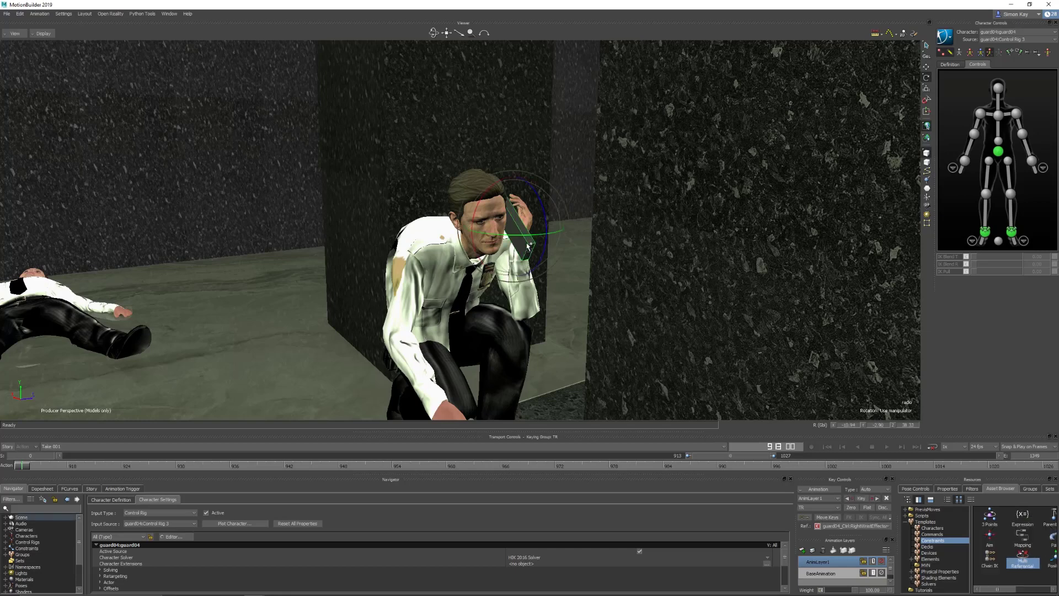
left_click_drag(528, 245, 469, 205)
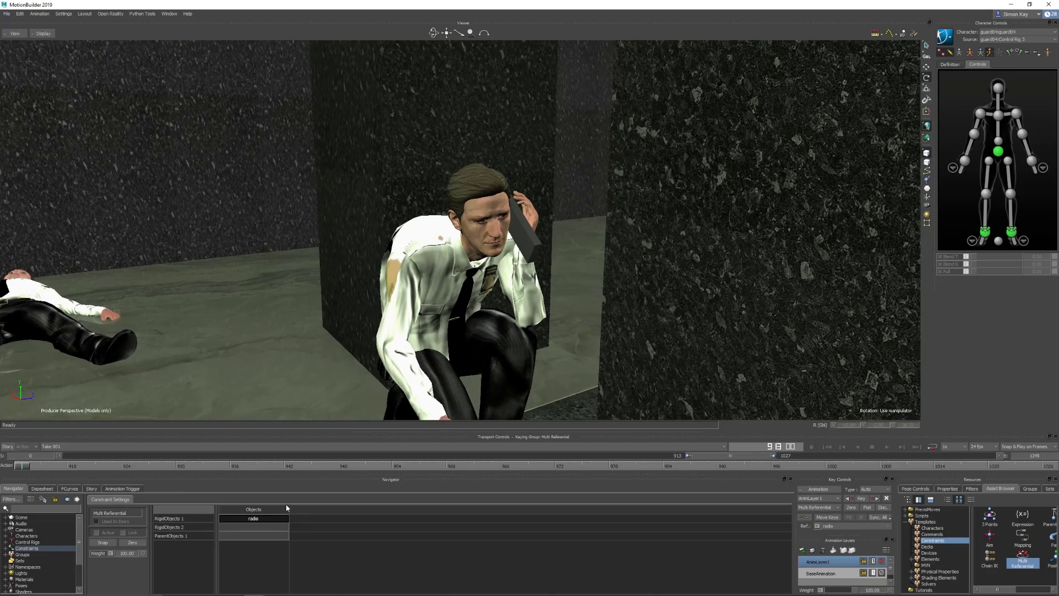
Step: Add guard04's left wrist and head effectors as the constraint's two parent objects, and snap the constraint active
left_click(1031, 161)
left_click_drag(336, 527, 253, 536)
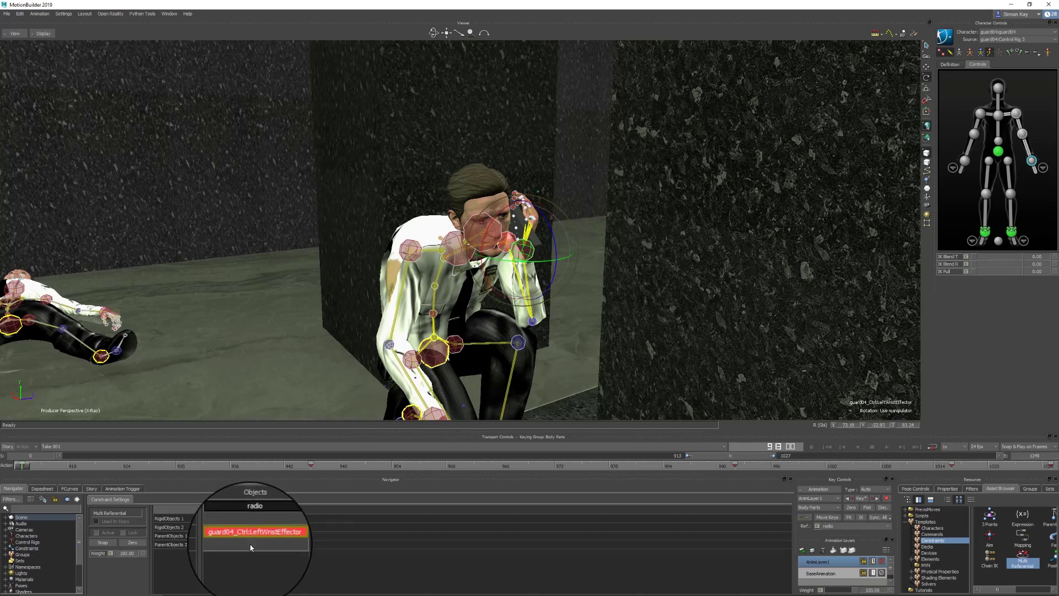
left_click(997, 87)
left_click_drag(243, 547, 246, 545)
left_click(97, 544)
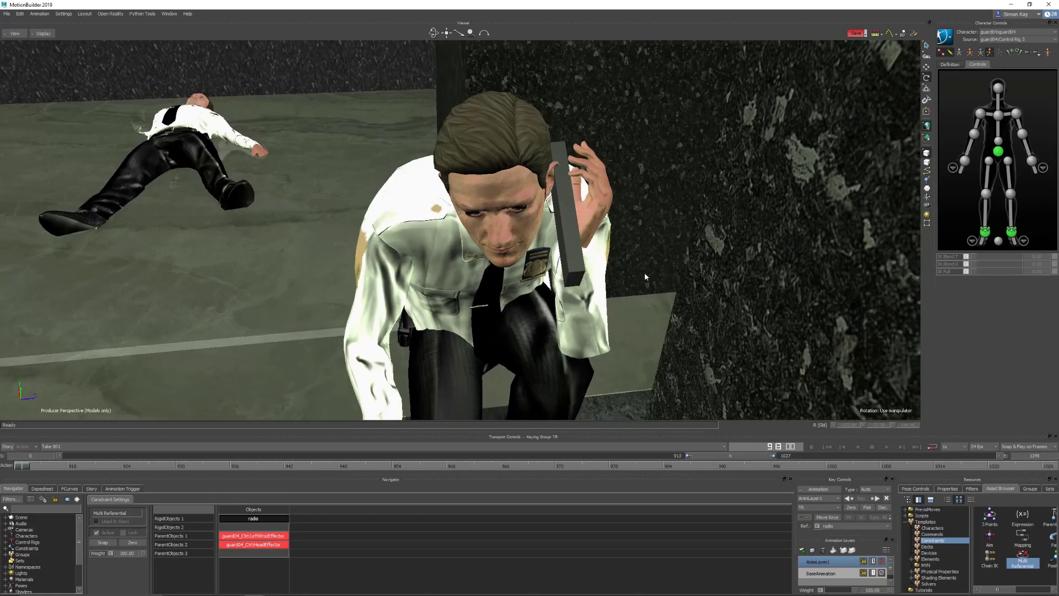
Step: Examine the radio and guard04's left wrist effector from several angles at the first frame of the range
left_click_drag(644, 277, 516, 222, "ctrl+shift")
left_click(562, 272)
left_click_drag(517, 222, 510, 224)
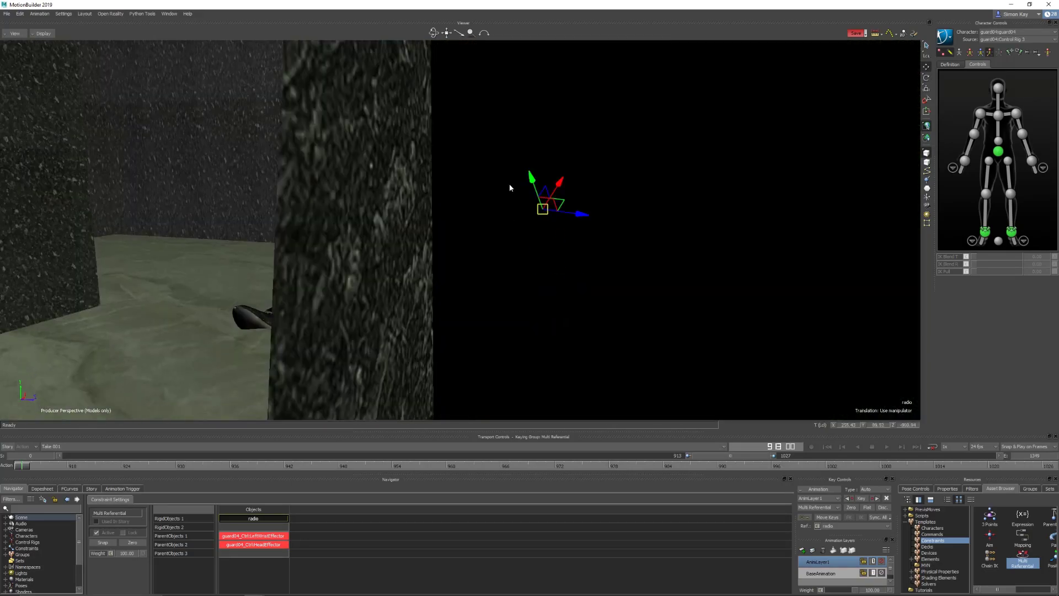
left_click_drag(511, 187, 527, 301, "ctrl+shift")
key("r")
mouse_move(531, 290)
left_mouse_down()
mouse_move(532, 299)
mouse_move(534, 290)
left_mouse_up()
left_click(407, 141)
key("t")
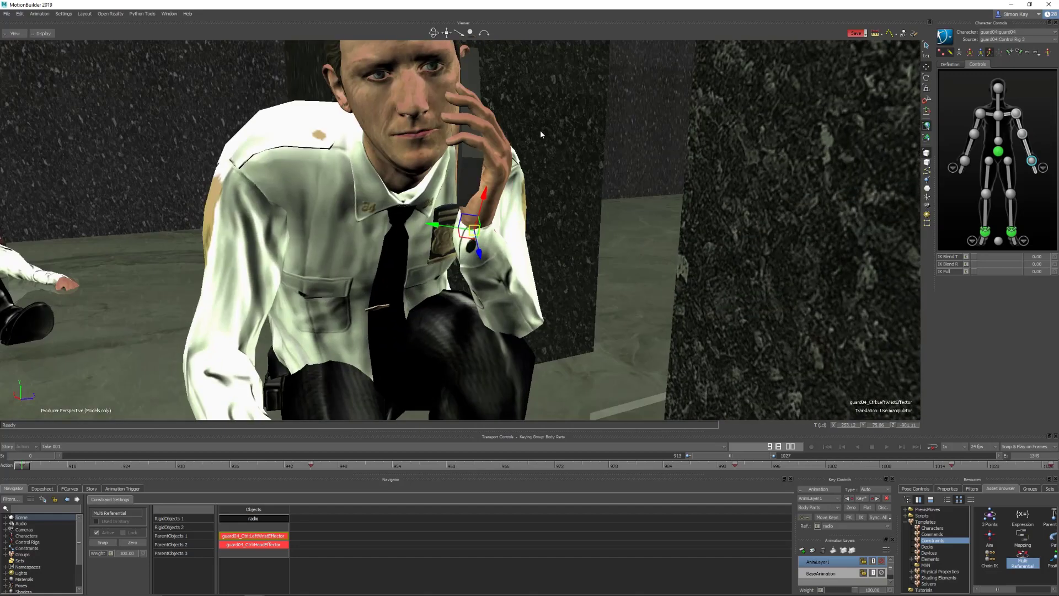
left_click_drag(541, 130, 596, 161, "ctrl+shift")
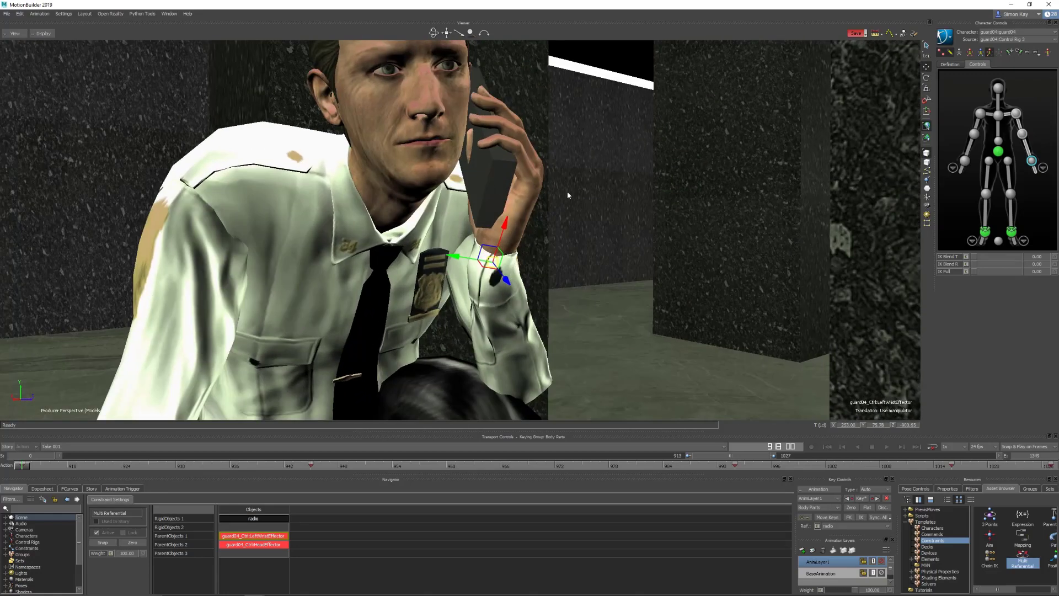
left_click_drag(567, 195, 607, 152)
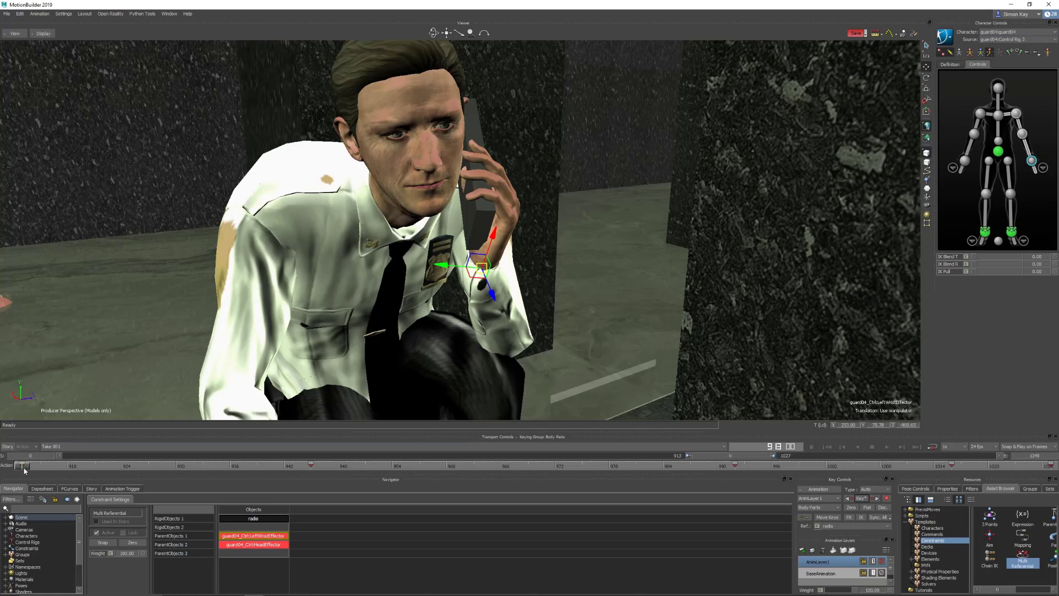
Step: Review the radio's placement relative to guard04 over the early frames, and return to the first frame
left_click_drag(23, 470, 191, 478)
left_click_drag(441, 204, 419, 340, "ctrl")
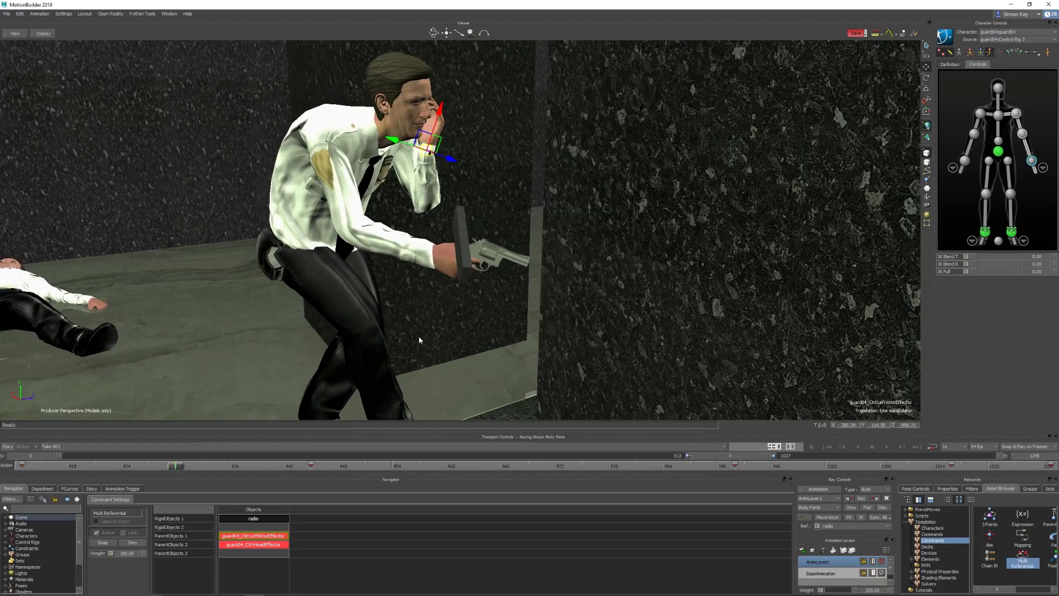
left_click_drag(196, 469, 22, 467)
Step: Select the radio and set its constraint reference to guard04's head effector
left_click_drag(461, 265, 460, 230, "ctrl+shift")
left_click(473, 248)
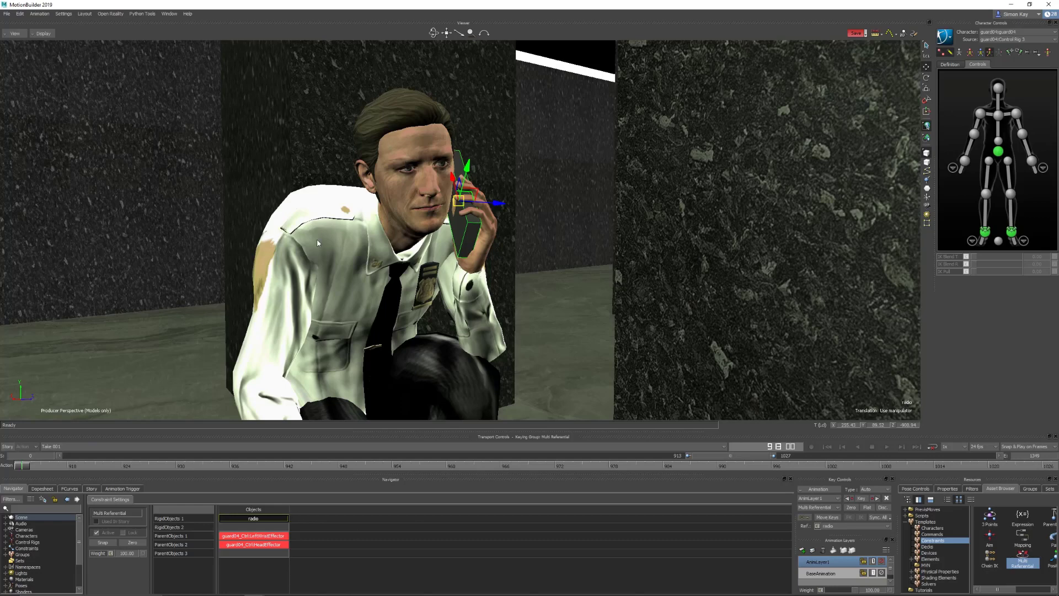
left_click(854, 526)
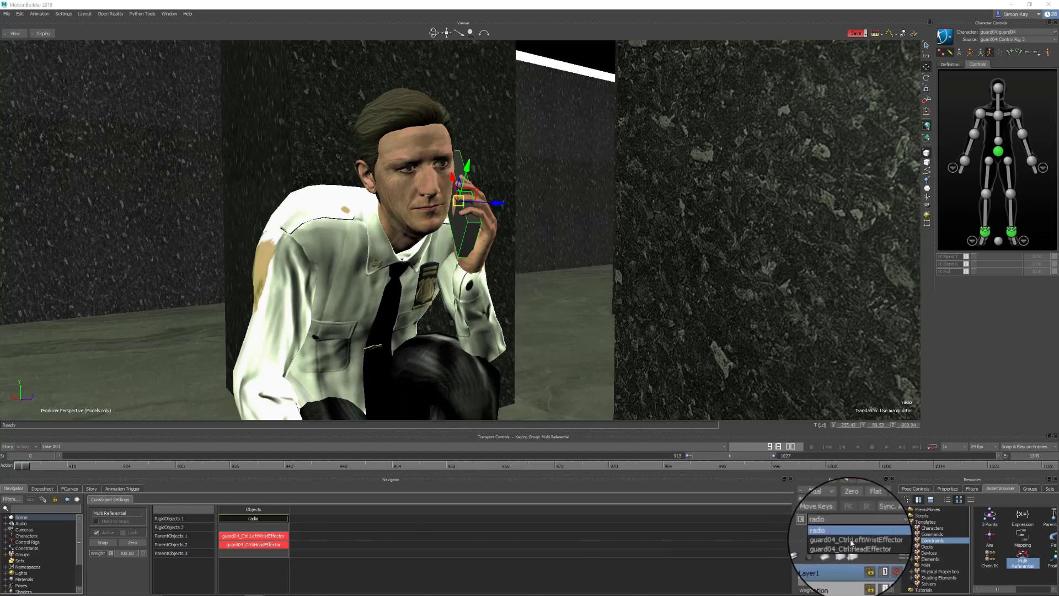
left_click(856, 546)
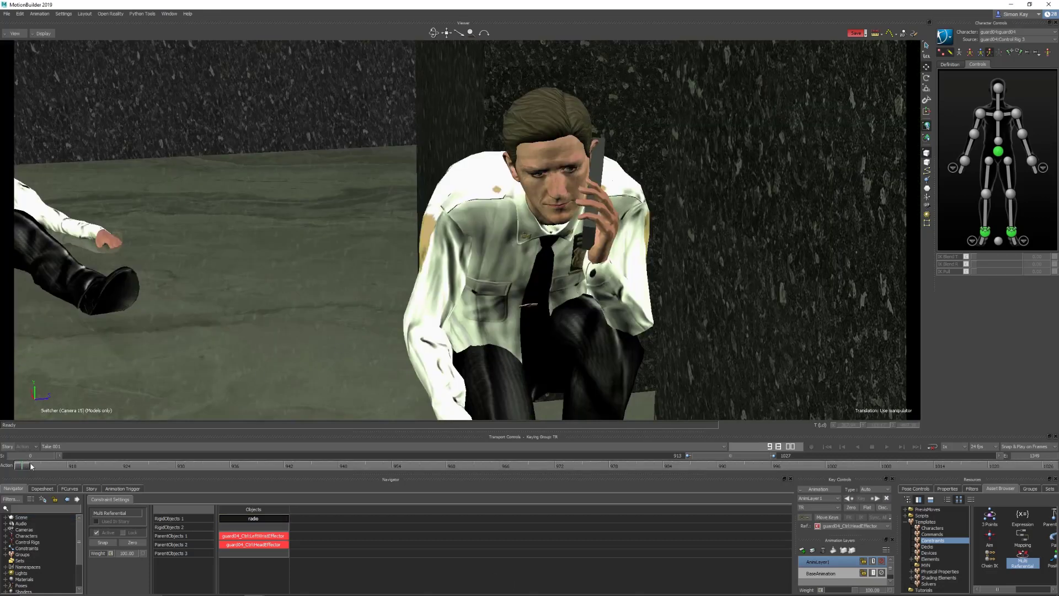
Step: Review guard04's left wrist effector over the range in the switcher camera, and create an auxiliary effector for it
mouse_move(31, 467)
left_mouse_down()
mouse_move(185, 462)
mouse_move(585, 410)
mouse_move(987, 392)
mouse_move(553, 434)
mouse_move(1, 465)
mouse_move(143, 465)
mouse_move(17, 465)
left_mouse_up()
left_click(1032, 160)
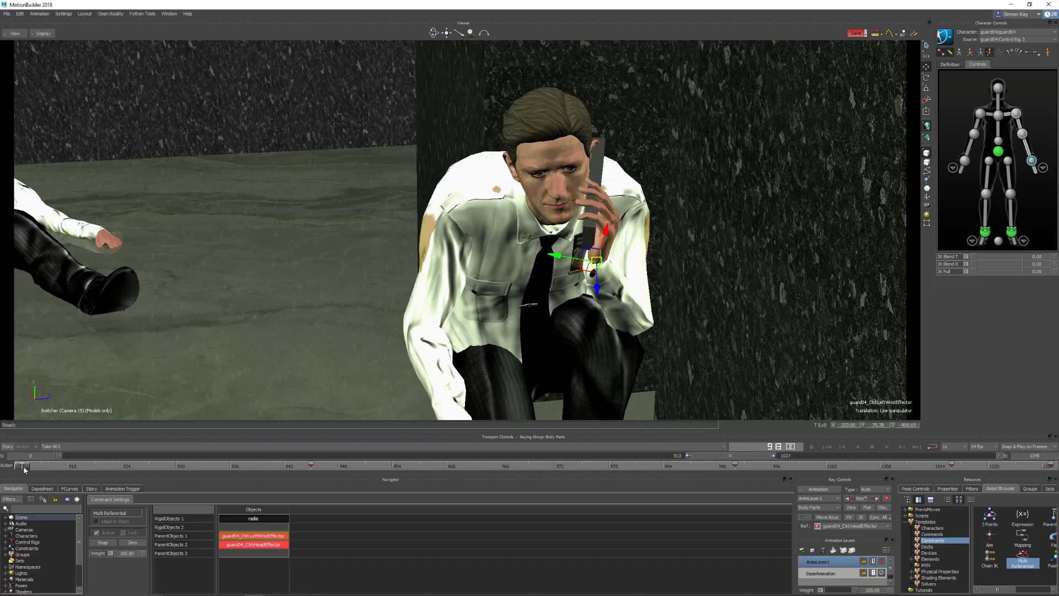
left_click_drag(24, 466, 128, 465)
left_click_drag(230, 460, 703, 423)
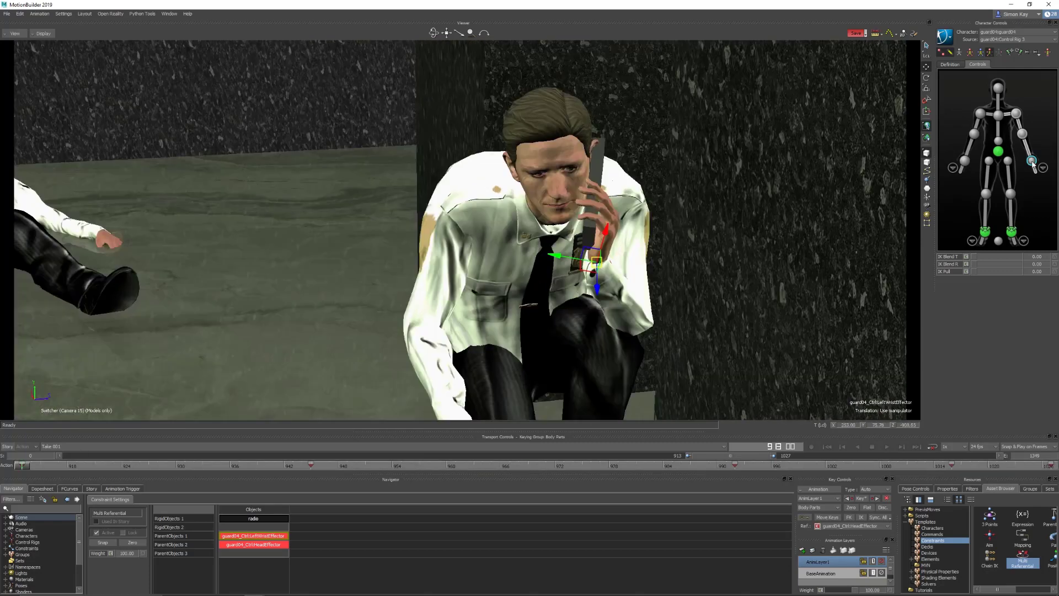
right_click(1032, 162)
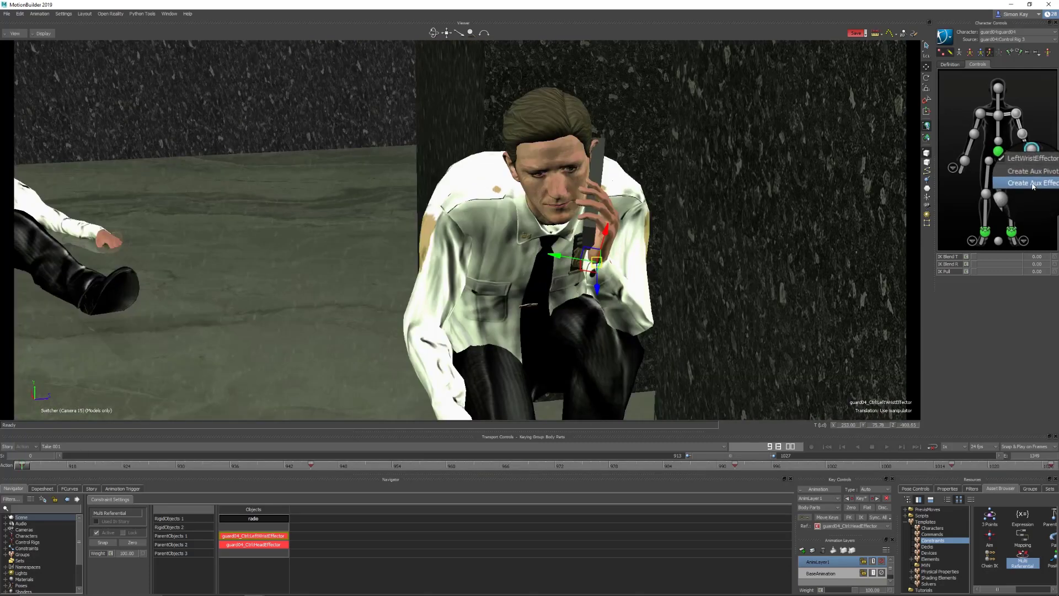
left_click(1033, 183)
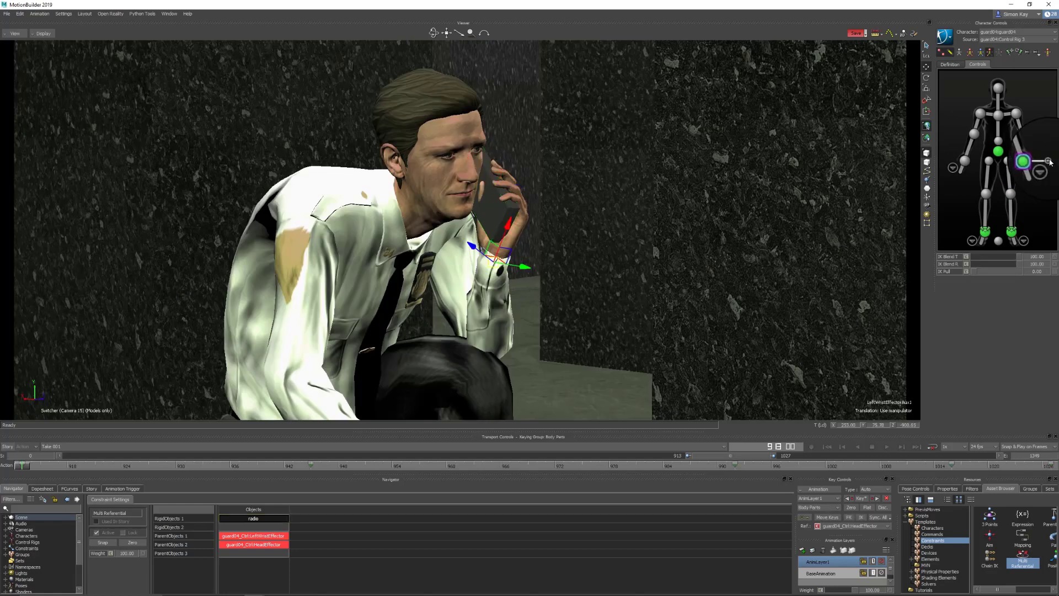
Step: Examine in X-Ray display how guard04's left arm follows the wrist's auxiliary effector over the early frames
left_click(1030, 160)
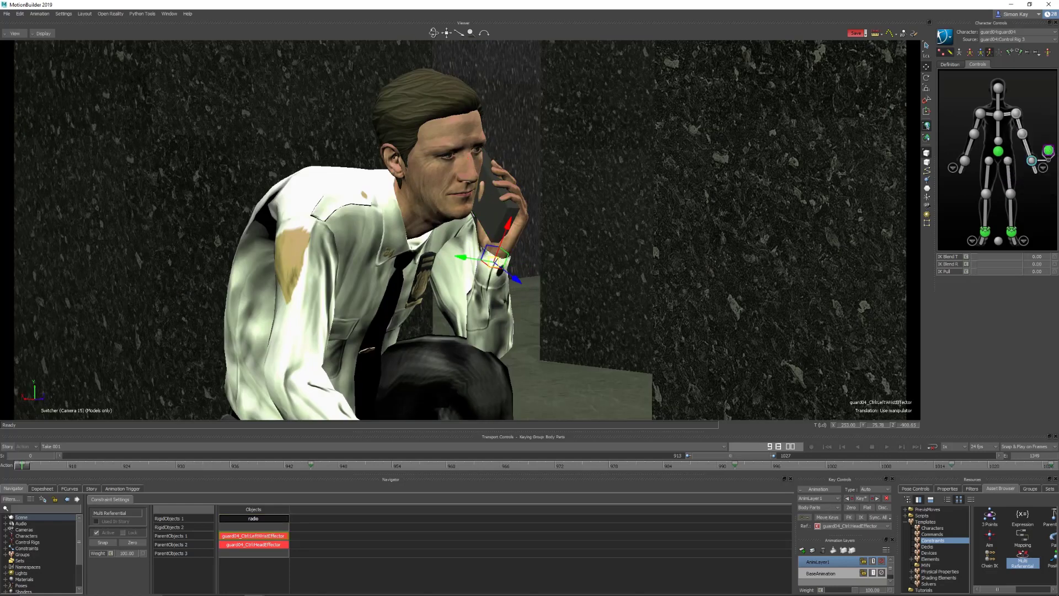
left_click_drag(39, 466, 71, 464)
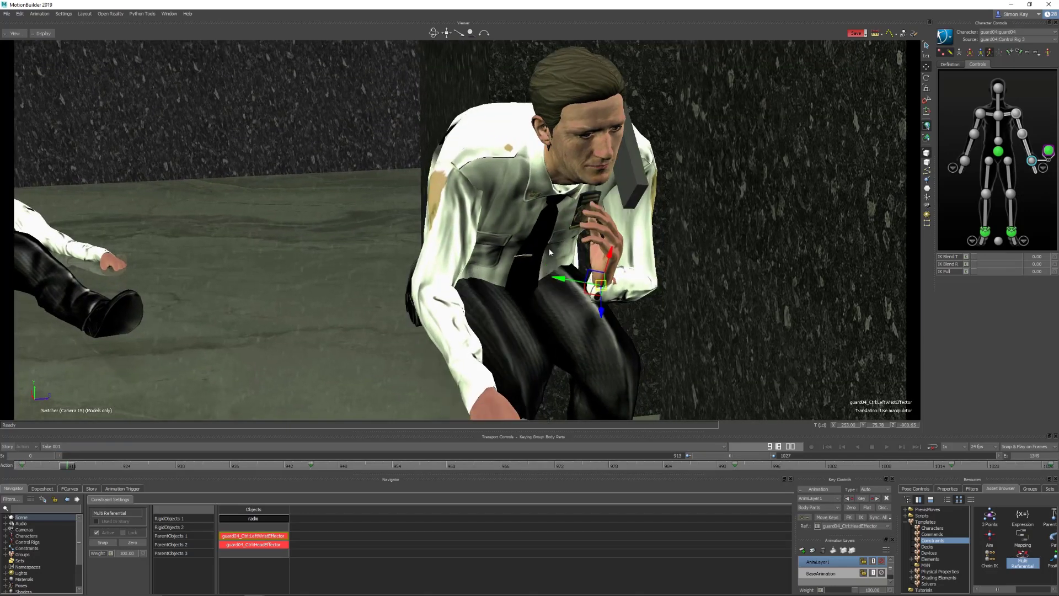
key("ctrl+a")
key("ctrl+a")
left_click_drag(622, 314, 570, 290, "ctrl+shift")
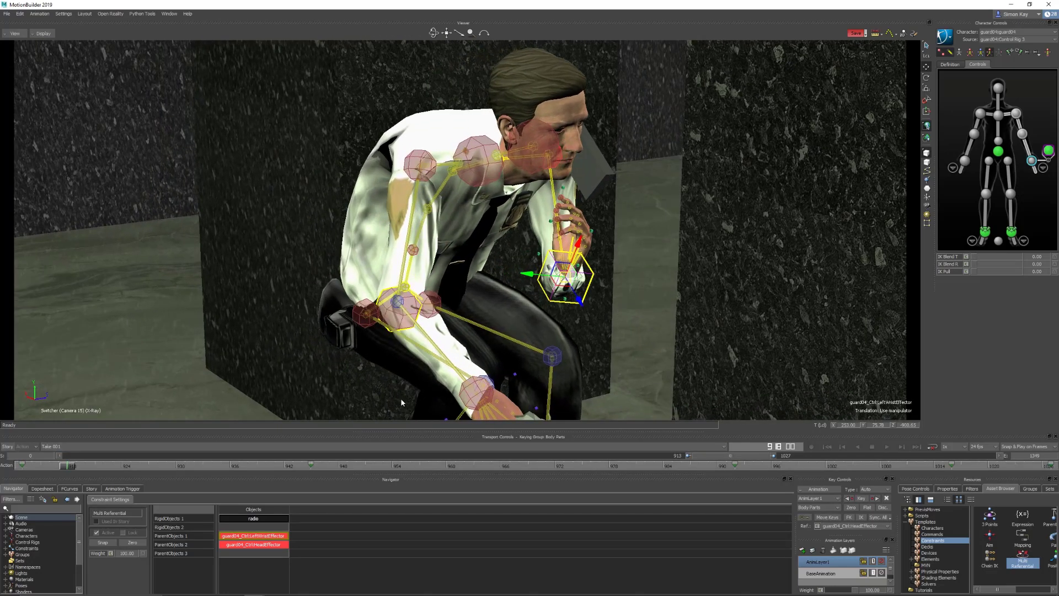
left_click_drag(65, 466, 121, 464)
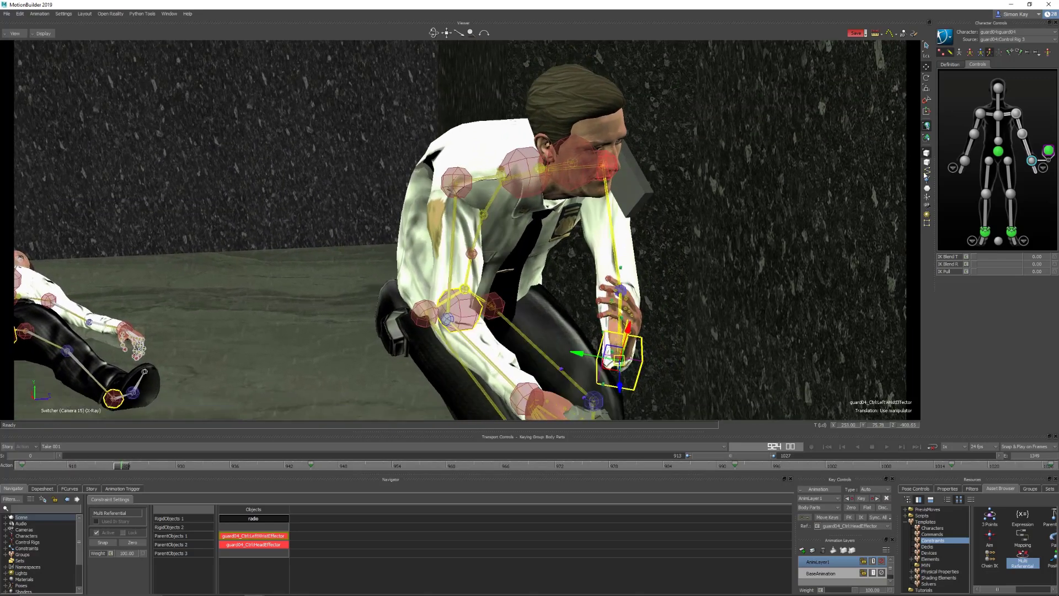
Step: Compare guard04's left arm with the auxiliary effector's IK Blend T and R at 0, and raise both blends back up
left_click(1049, 150)
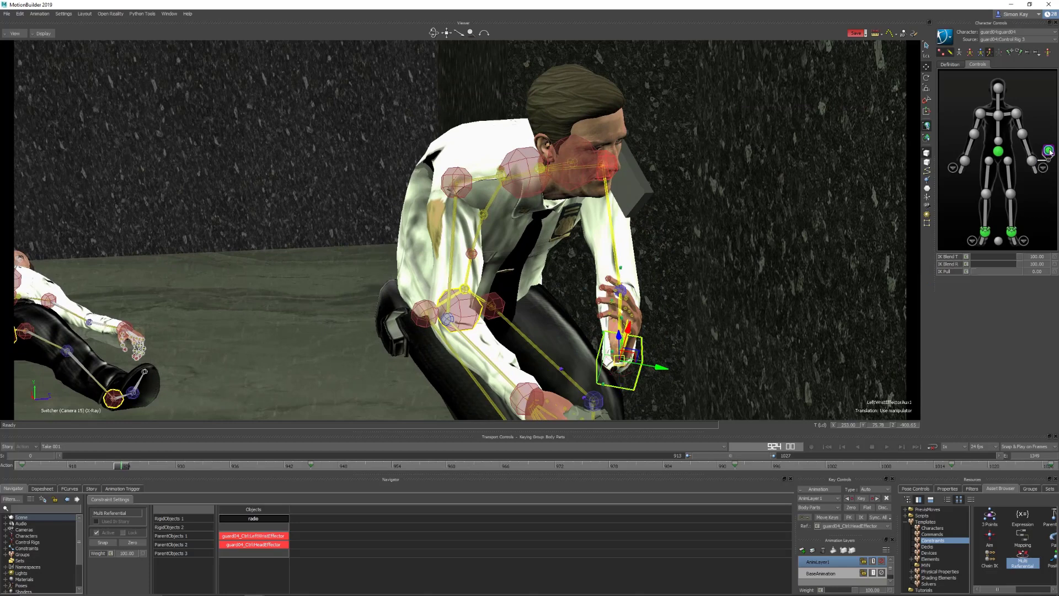
left_click_drag(1021, 257, 932, 261)
left_click_drag(1017, 265, 969, 268)
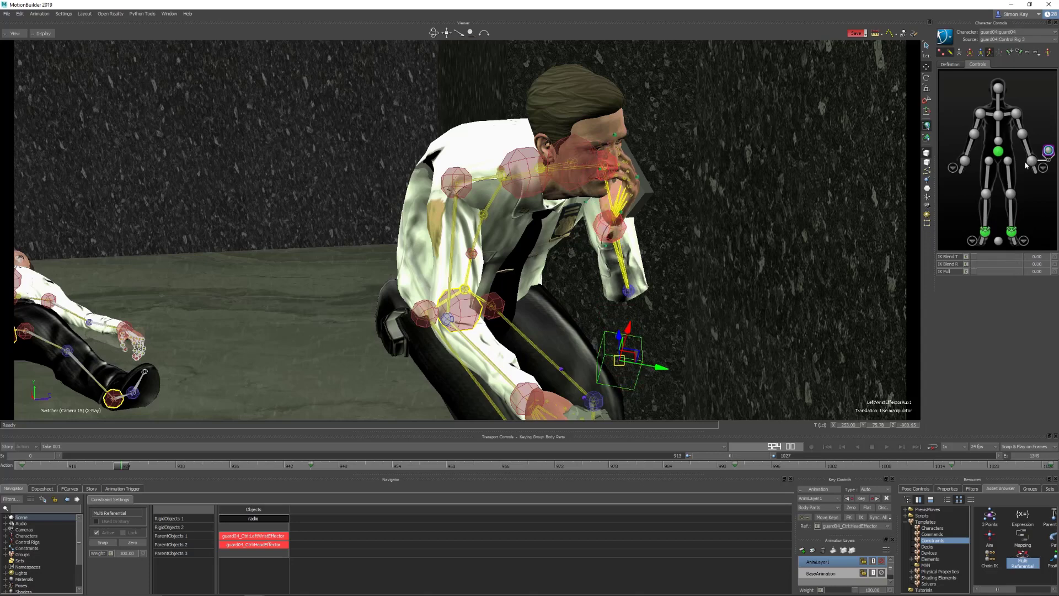
left_click(1032, 161)
left_click_drag(626, 343, 953, 172, "ctrl+shift")
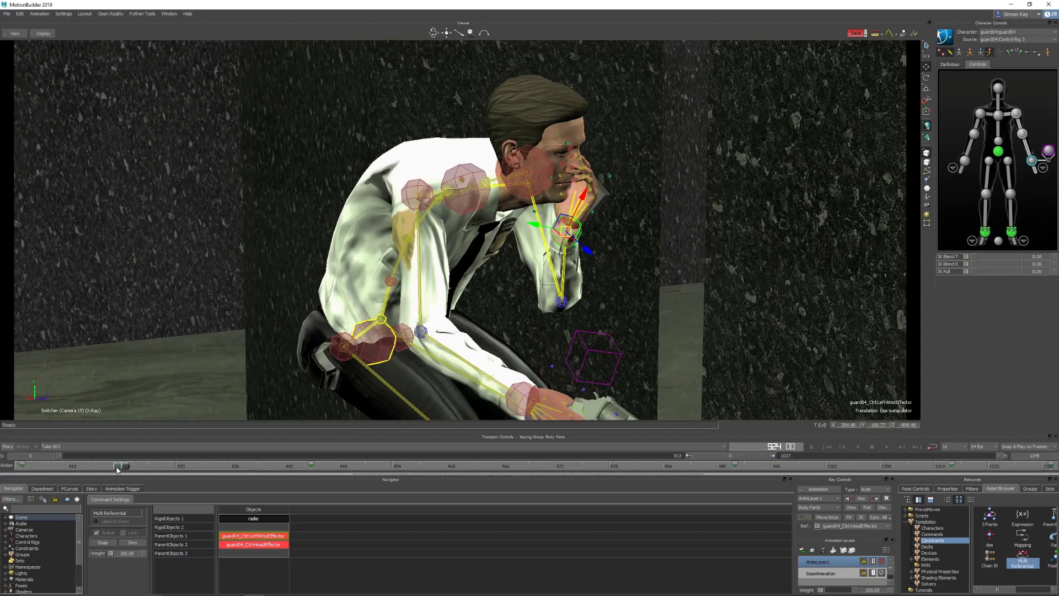
mouse_move(138, 466)
left_mouse_down()
mouse_move(62, 465)
mouse_move(122, 465)
left_mouse_up()
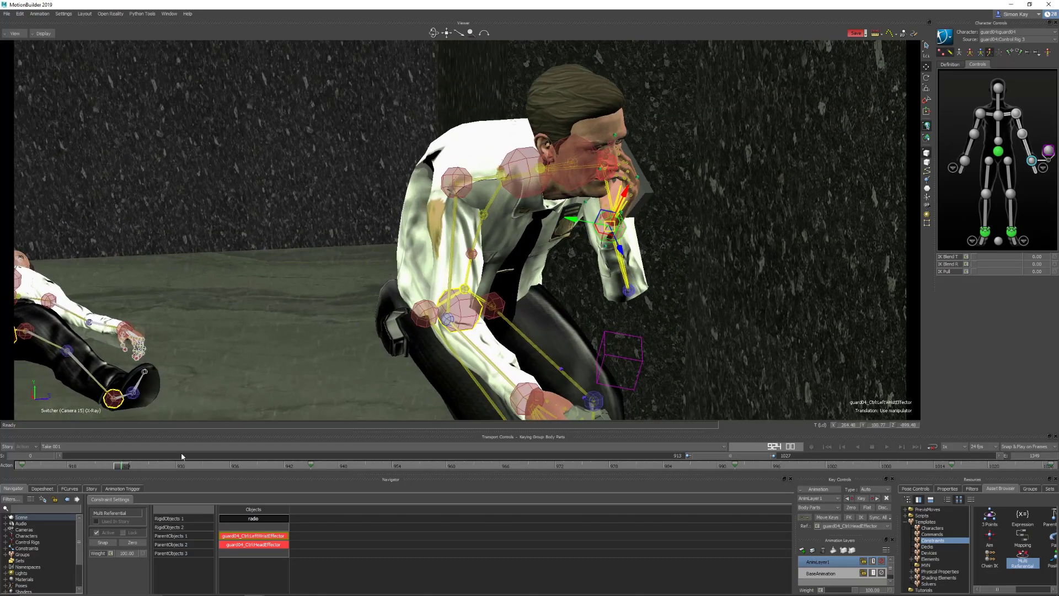
left_click(1049, 150)
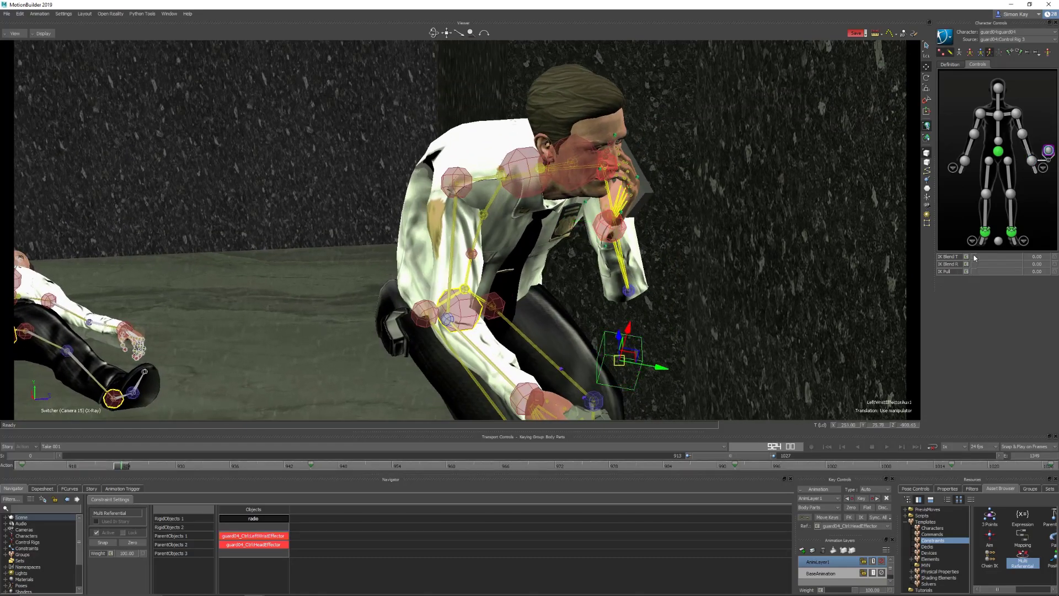
left_click_drag(975, 258, 1033, 264)
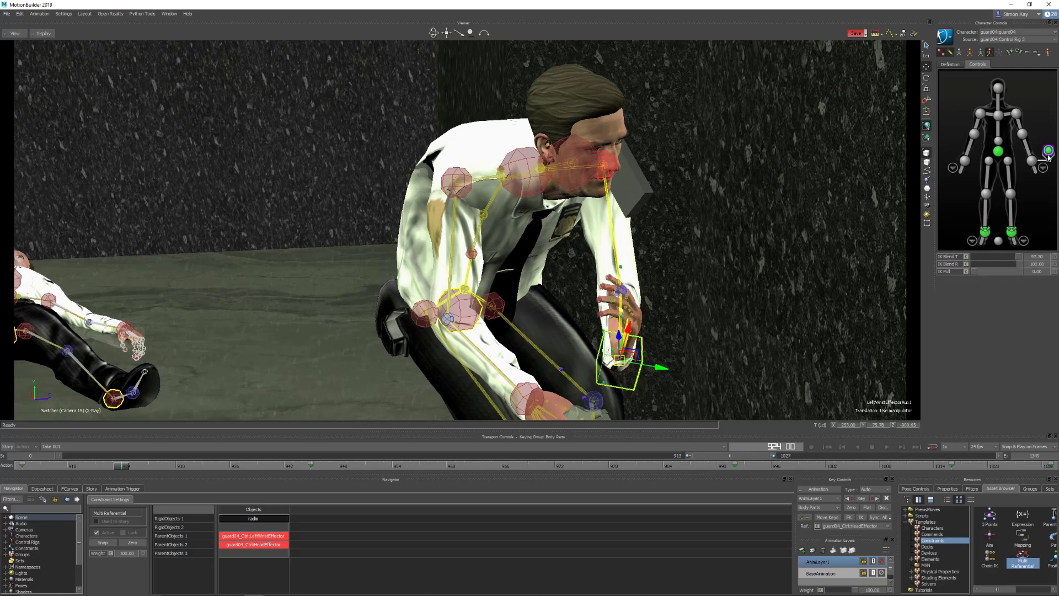
Step: Return to the first frame of the range and create a Parent/Child constraint
left_click_drag(118, 468, 15, 464)
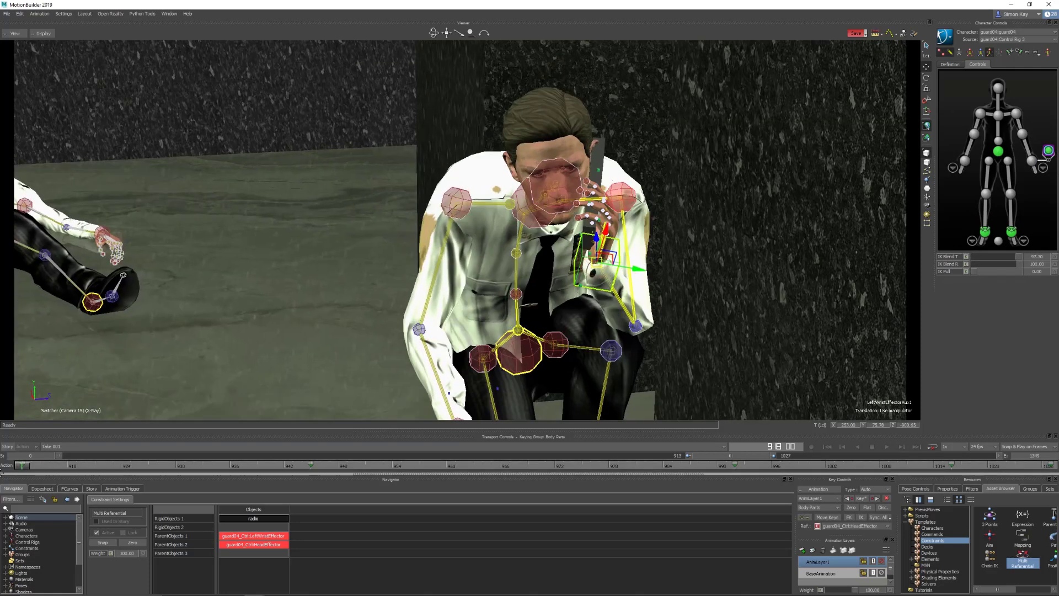
left_click_drag(612, 251, 567, 252, "ctrl+shift")
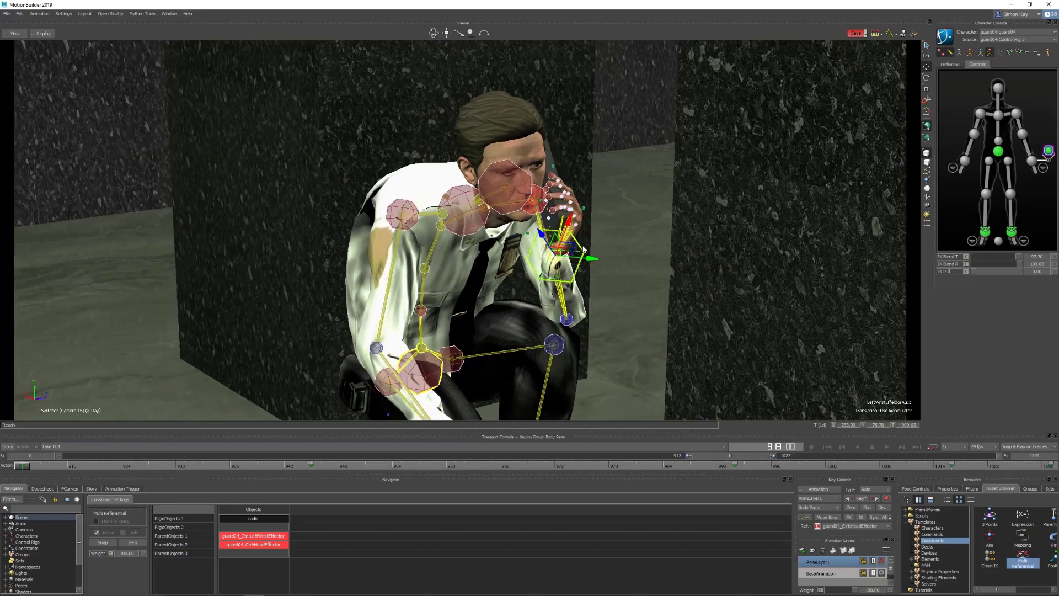
key("ctrl+a")
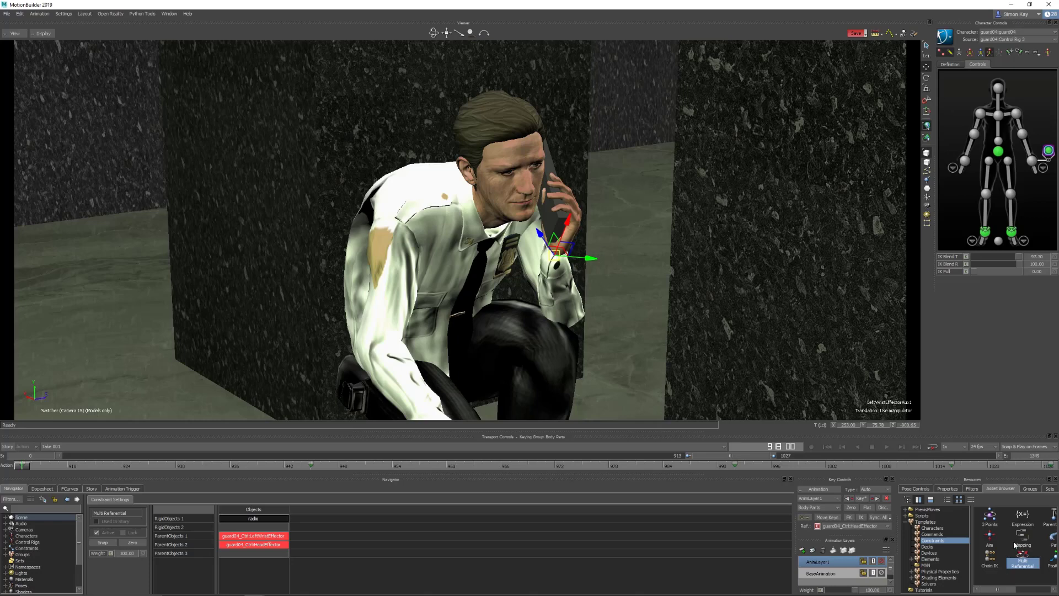
left_click_drag(1001, 588, 1011, 588)
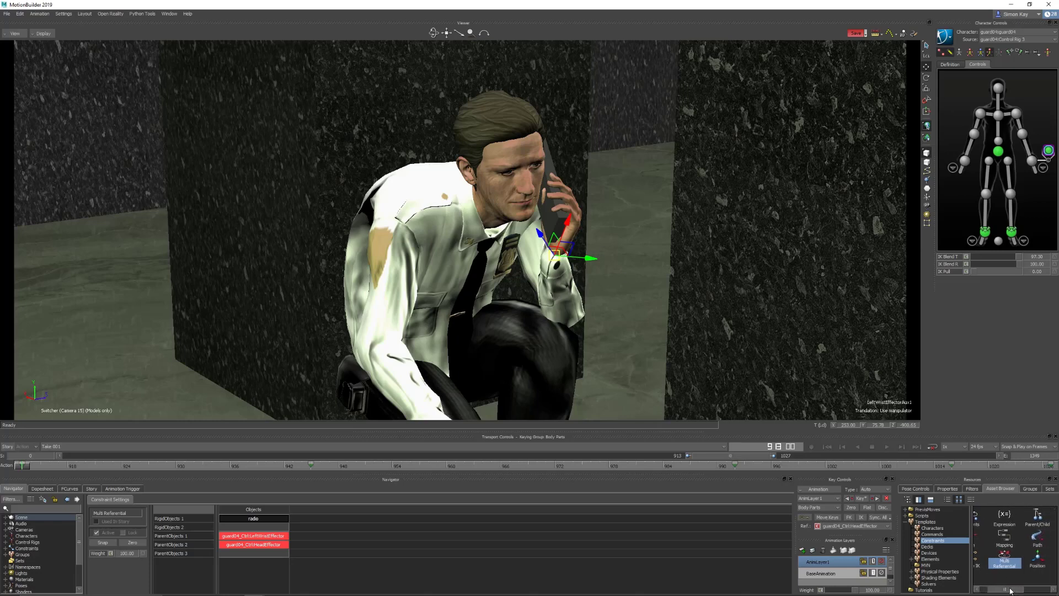
left_click(1037, 517)
key("ctrl+a")
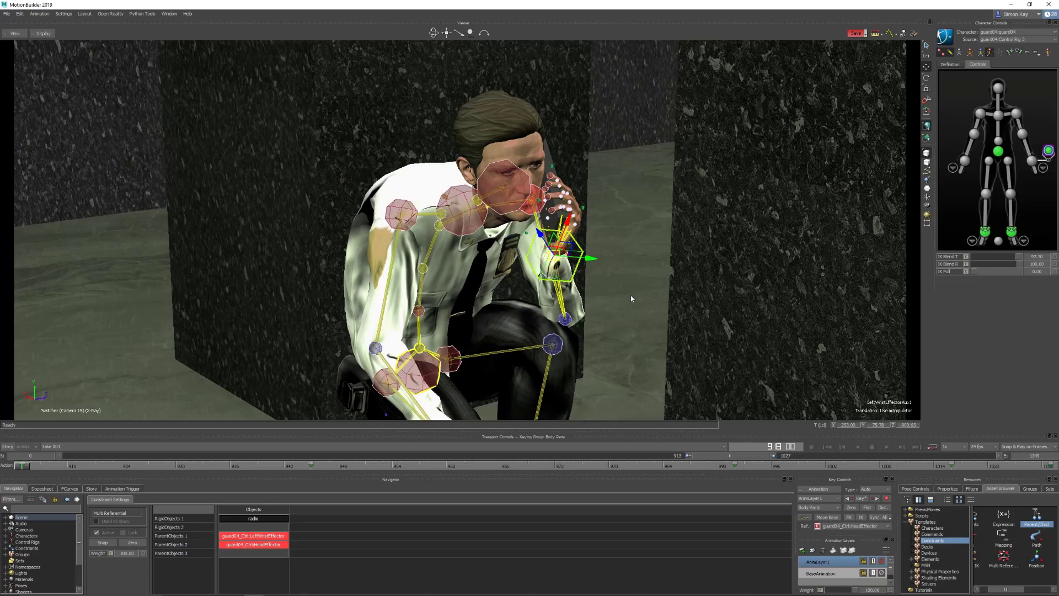
key("ctrl+a")
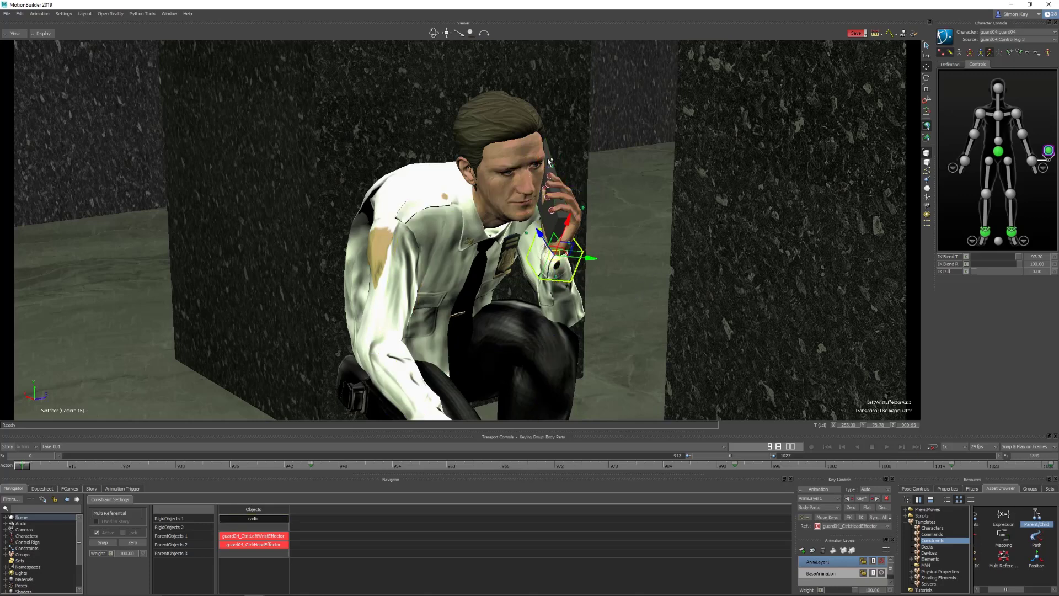
left_click_drag(548, 158, 548, 158)
Step: Assign the radio as source parent and the left wrist auxiliary effector as constrained child, and snap the constraint active
left_click(5, 517)
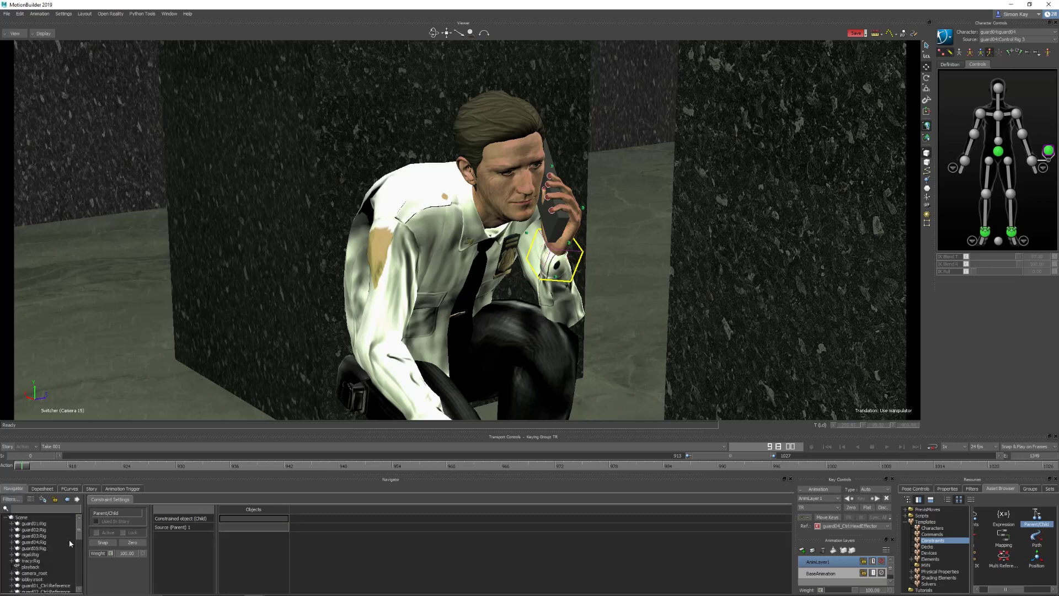
left_click_drag(78, 531, 251, 527)
left_click(28, 553)
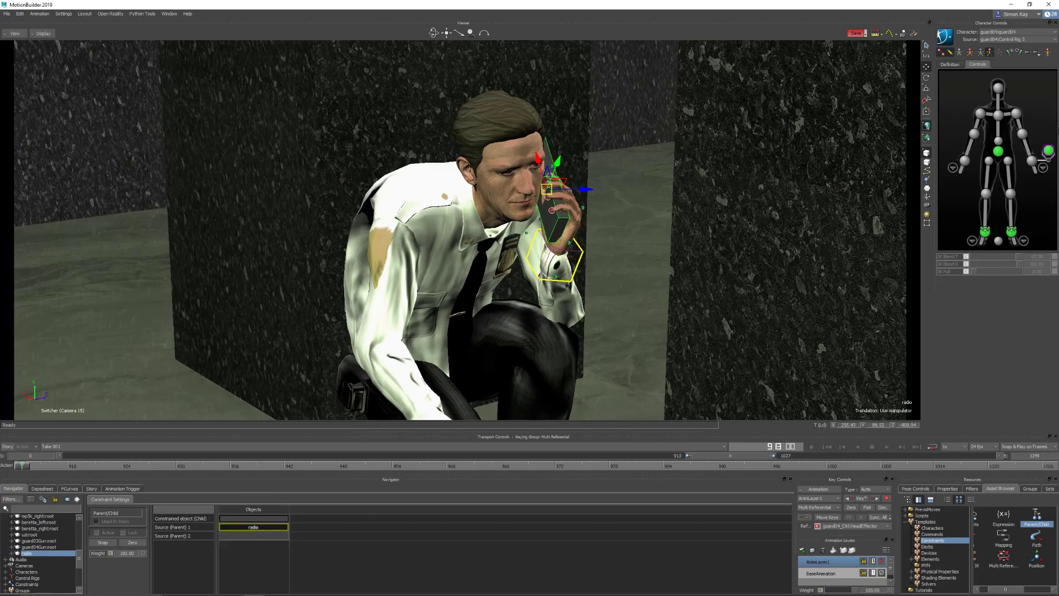
left_click(1048, 150)
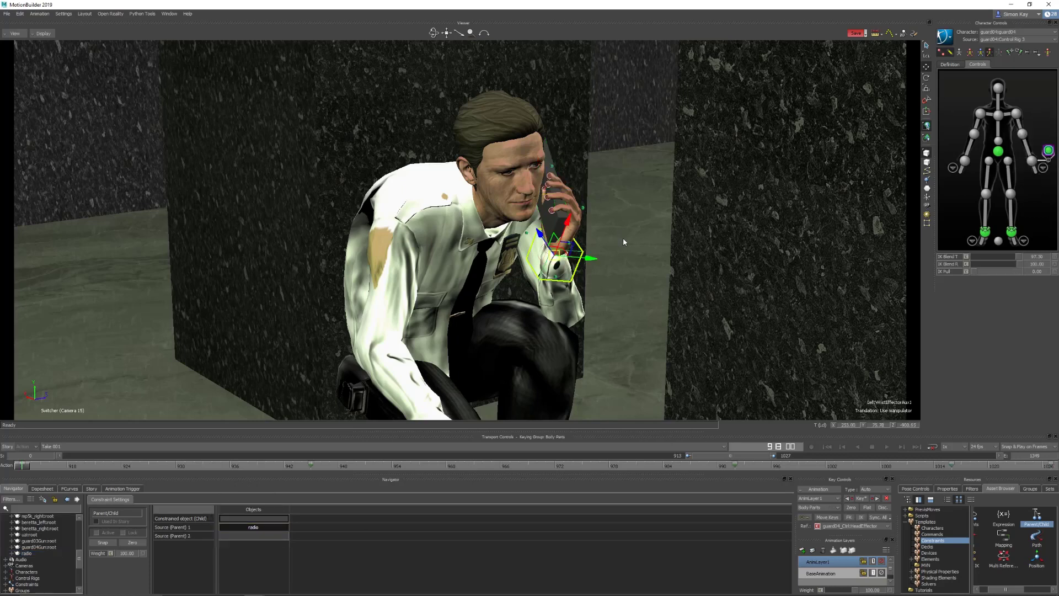
left_click_drag(248, 521, 251, 519)
left_click(110, 544)
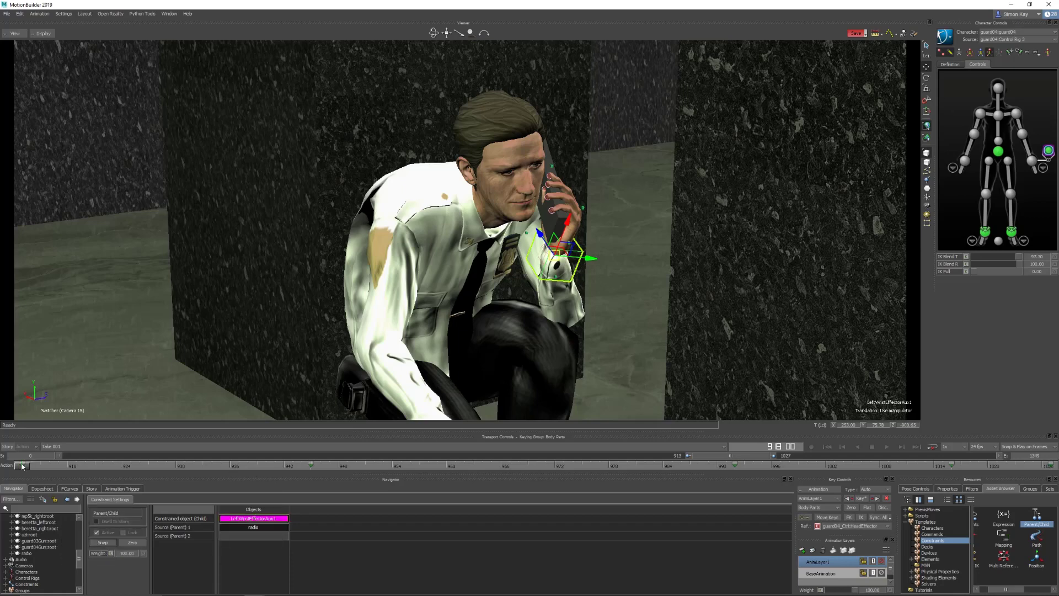
Step: Review guard04's left hand against the radio over the range, testing the auxiliary effector's IK blend along the way
left_click_drag(28, 468, 356, 441)
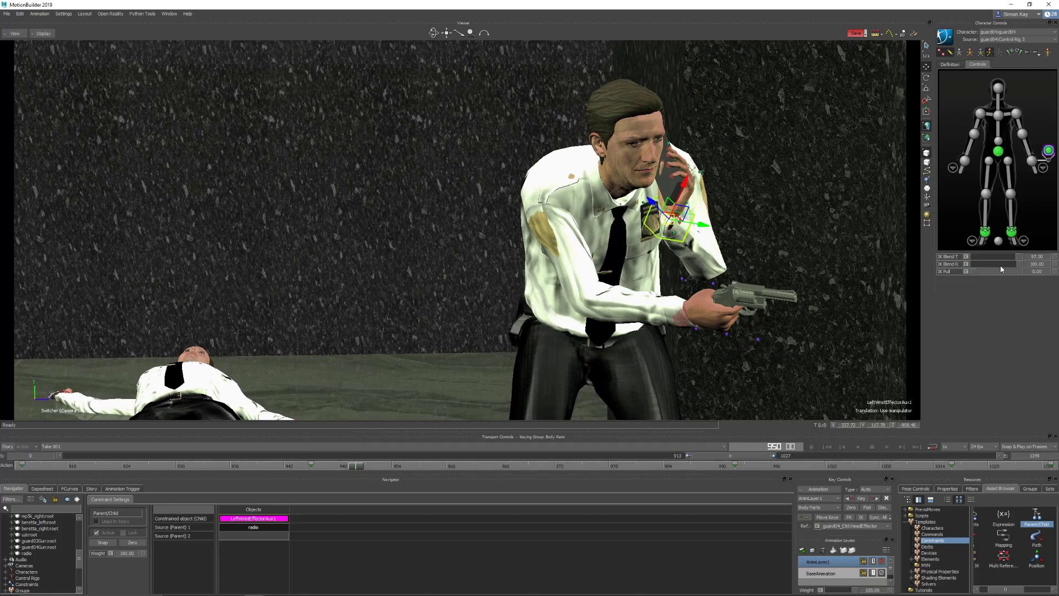
left_click_drag(1018, 256, 958, 267)
left_click_drag(353, 466, 697, 418)
left_click(811, 379)
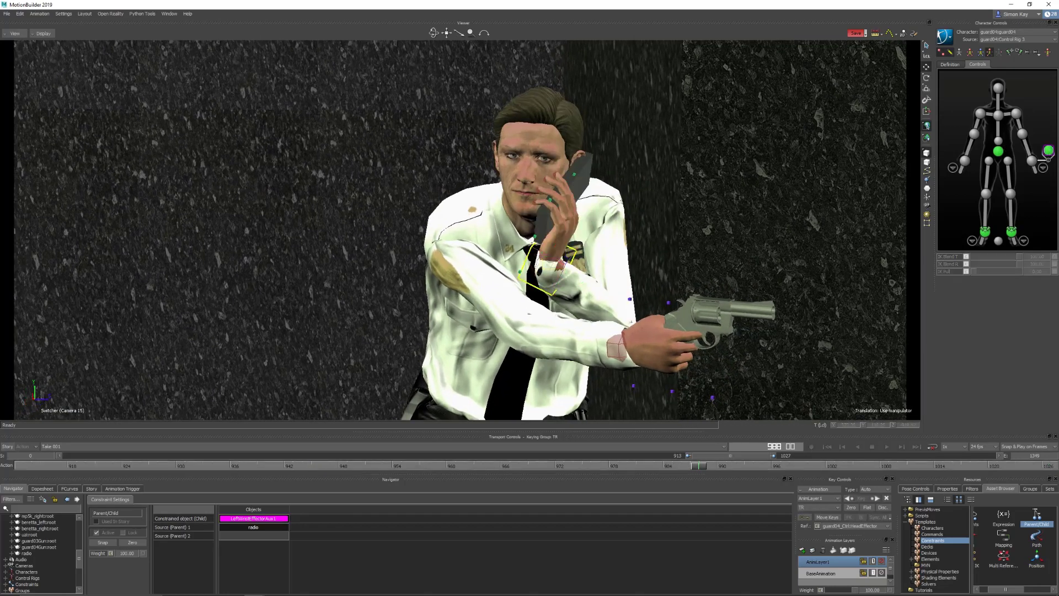
left_click(1048, 152)
mouse_move(697, 467)
left_mouse_down()
mouse_move(673, 465)
mouse_move(700, 467)
left_mouse_up()
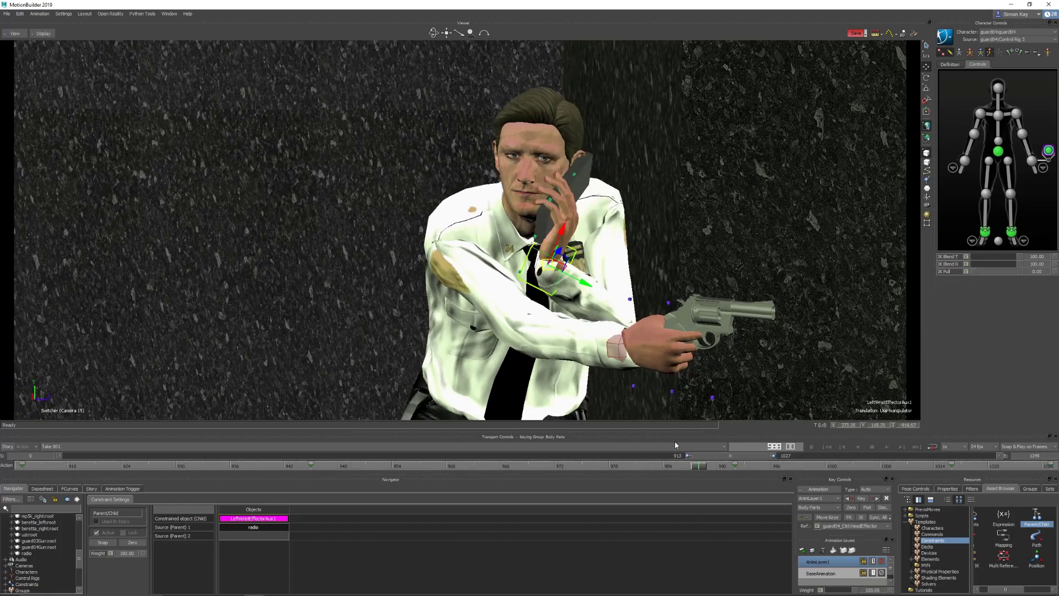
Step: At frame 984, set the left wrist auxiliary effector's IK Blend T and R to 0 and key both
left_click_drag(704, 467, 732, 467)
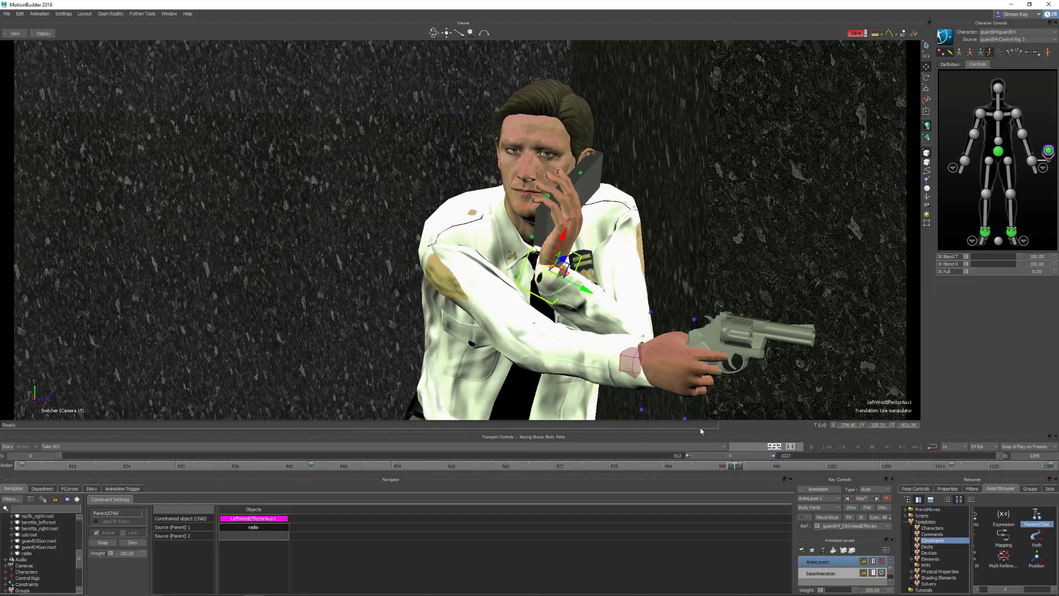
mouse_move(734, 468)
left_mouse_down()
mouse_move(645, 468)
mouse_move(712, 467)
mouse_move(668, 469)
left_mouse_up()
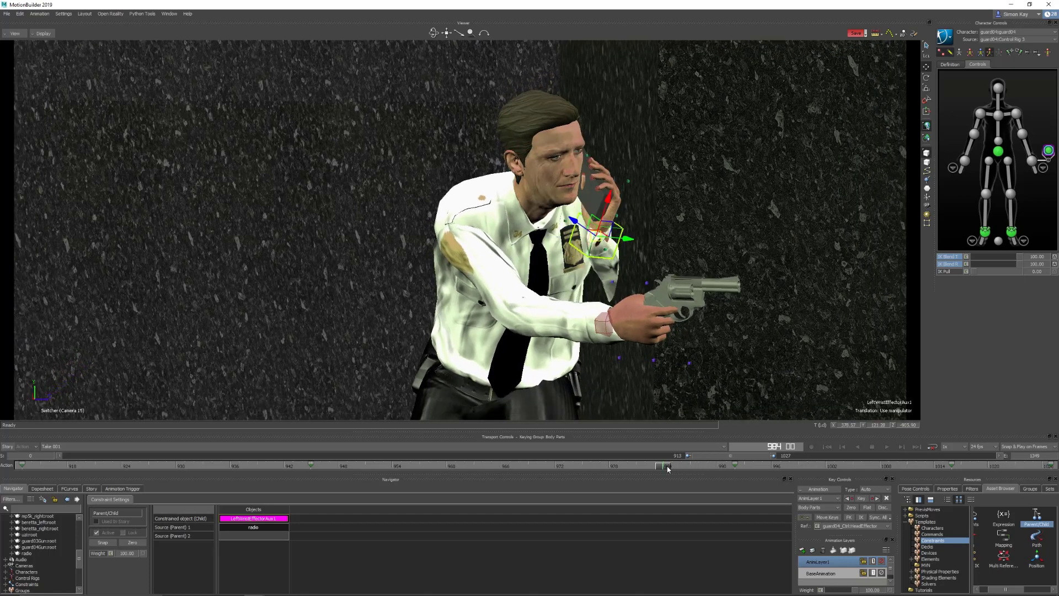
left_click(1052, 147)
left_click(1051, 150)
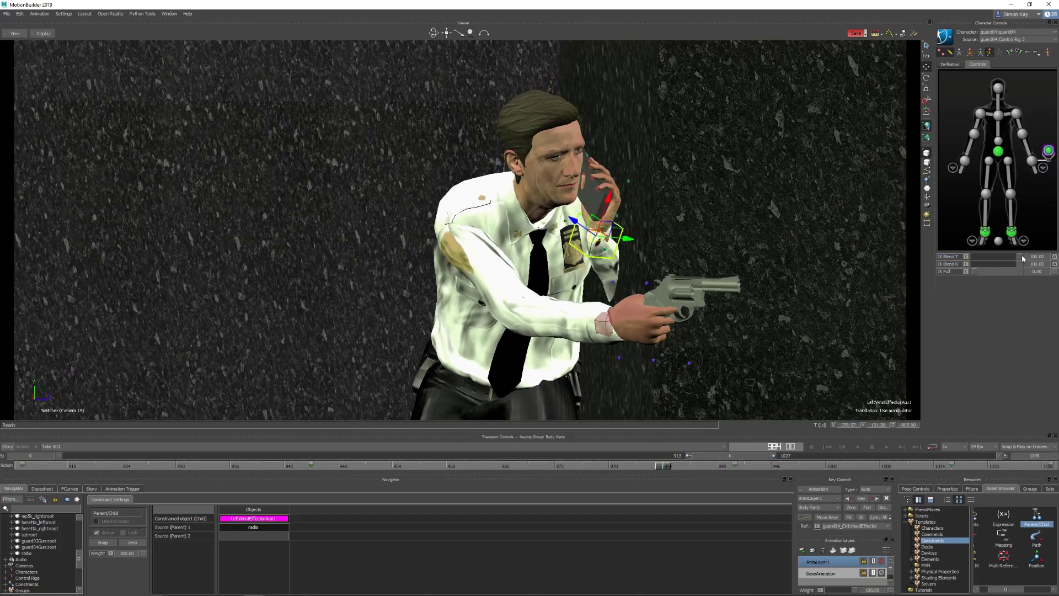
left_click_drag(1024, 258, 970, 265)
left_click(966, 256)
left_click(966, 263)
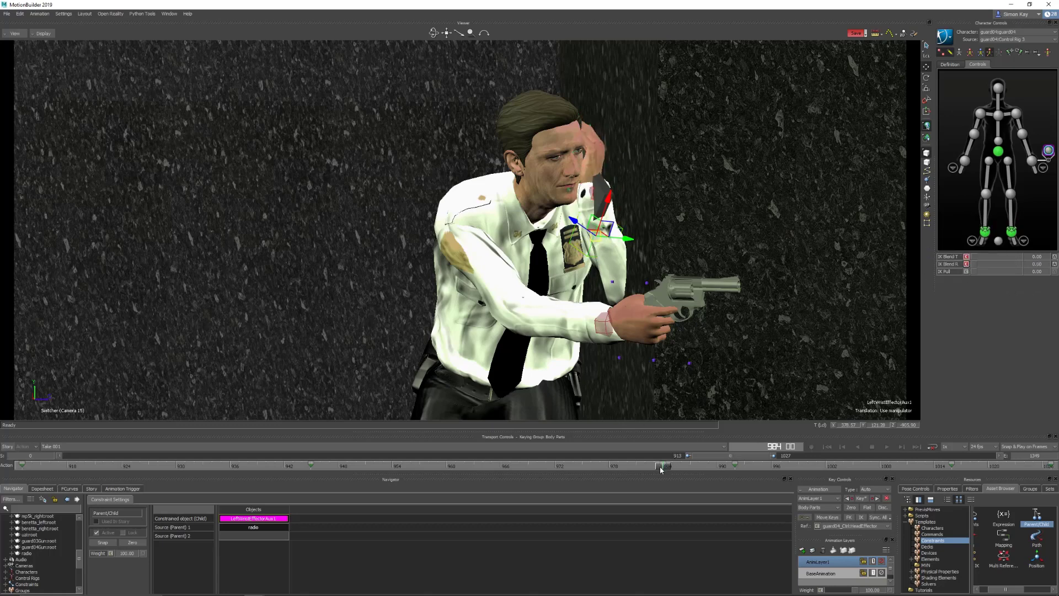
Step: A few frames earlier, near frame 980, set the auxiliary effector's IK Blend T and R to 100 and key both
left_click_drag(661, 470, 628, 466)
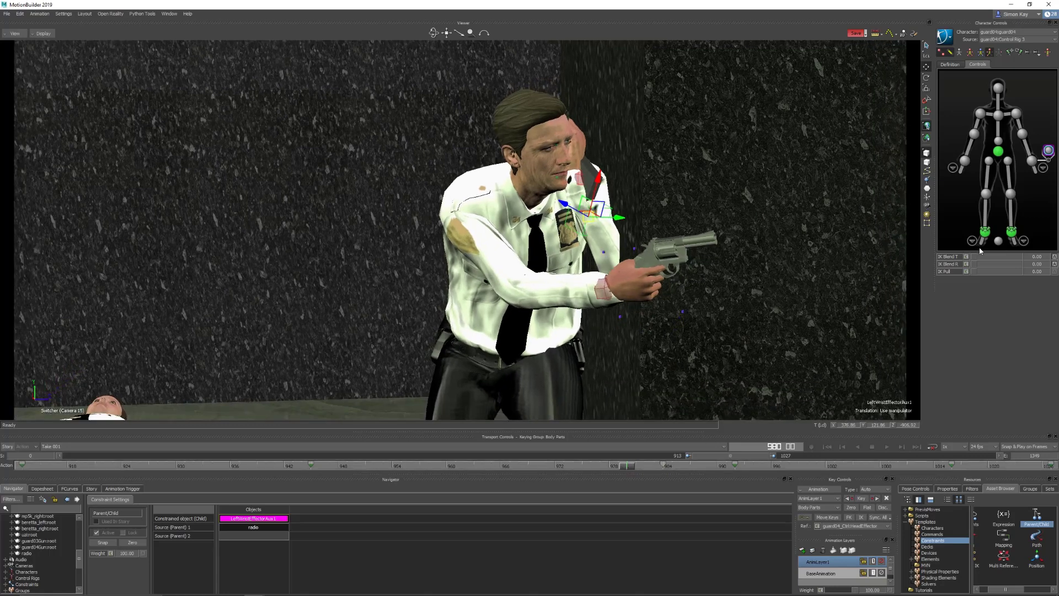
left_click_drag(975, 257, 1030, 266)
left_click(966, 257)
left_click(966, 264)
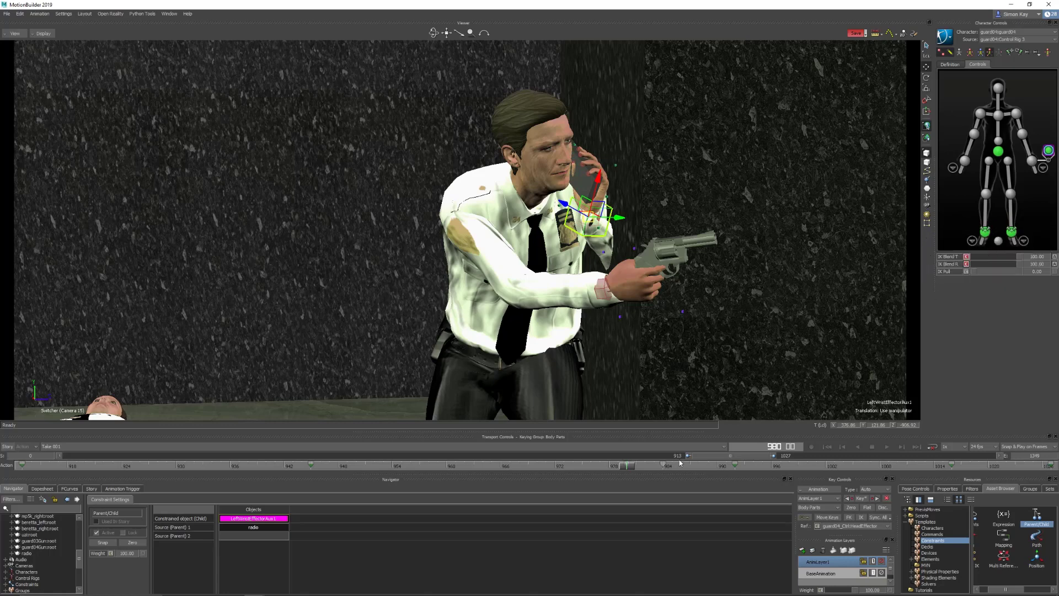
Step: Near frame 992, select the auxiliary effector and key its IK Blend T and R at 0
left_click_drag(636, 472, 706, 470)
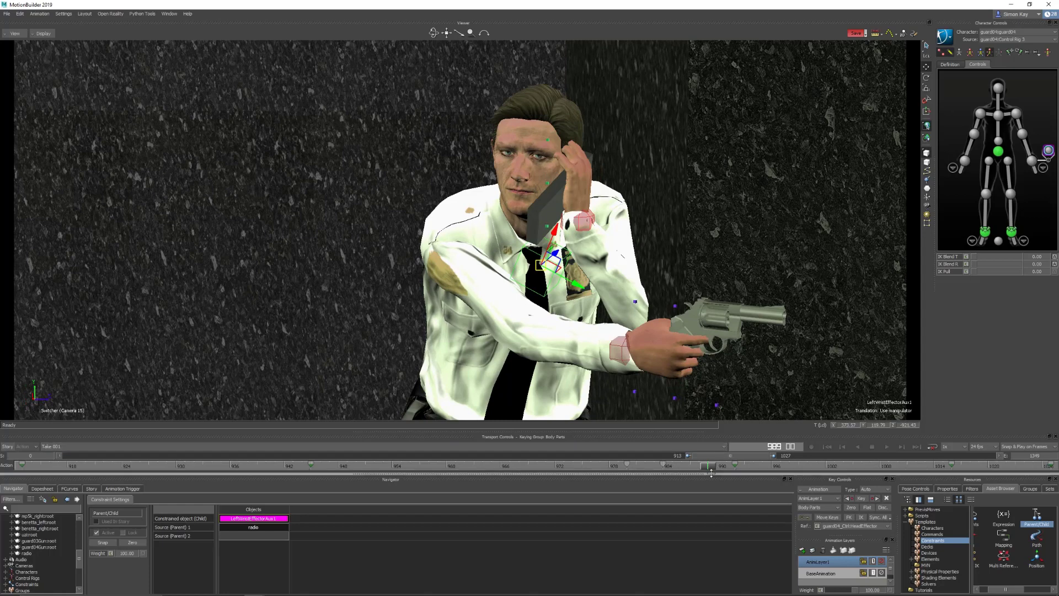
left_click_drag(709, 469, 733, 468)
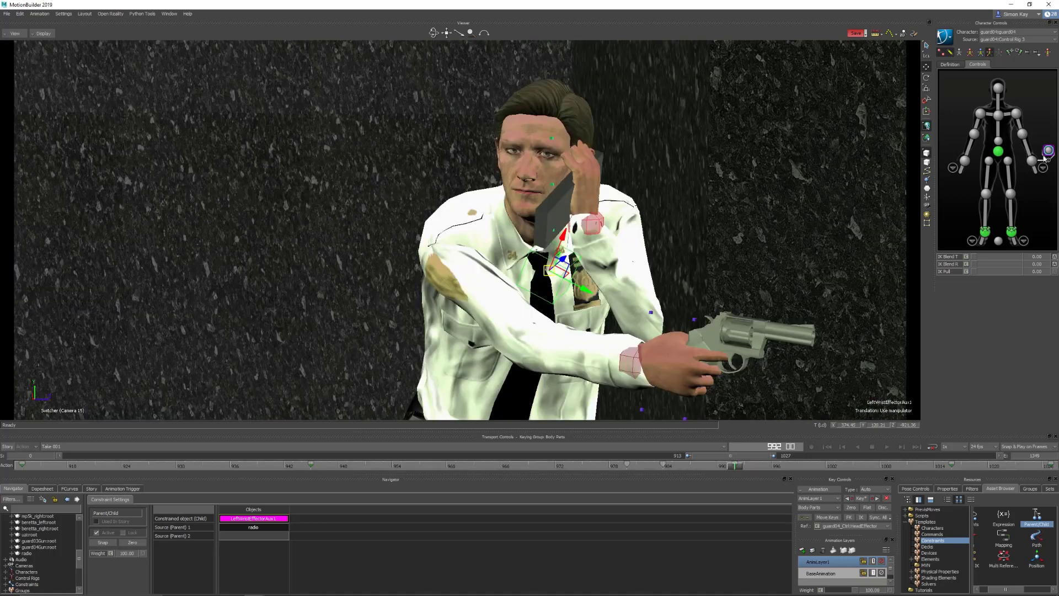
key("shift+d")
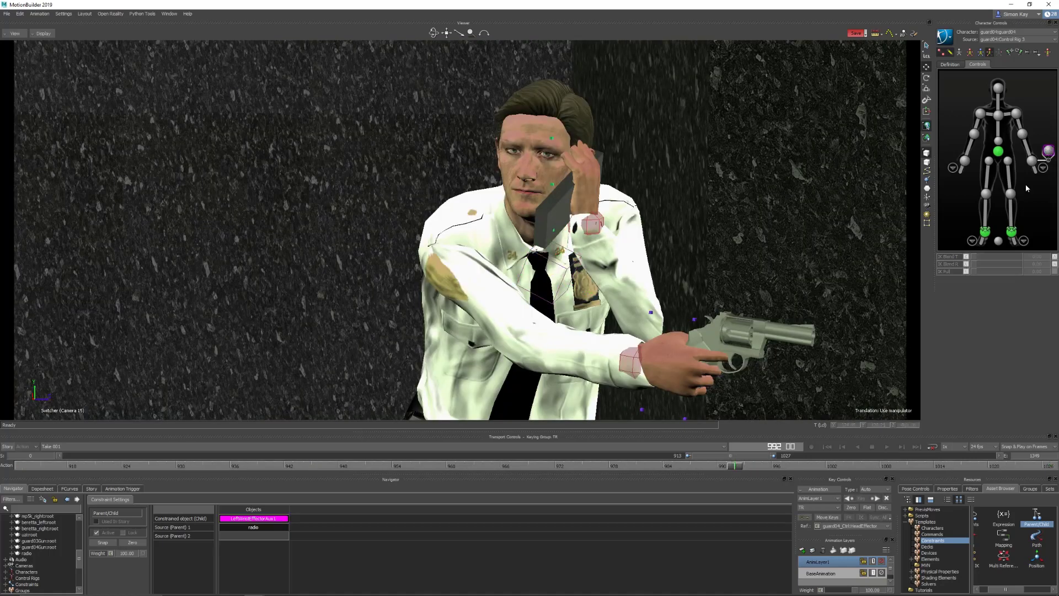
left_click(966, 256)
left_click(966, 264)
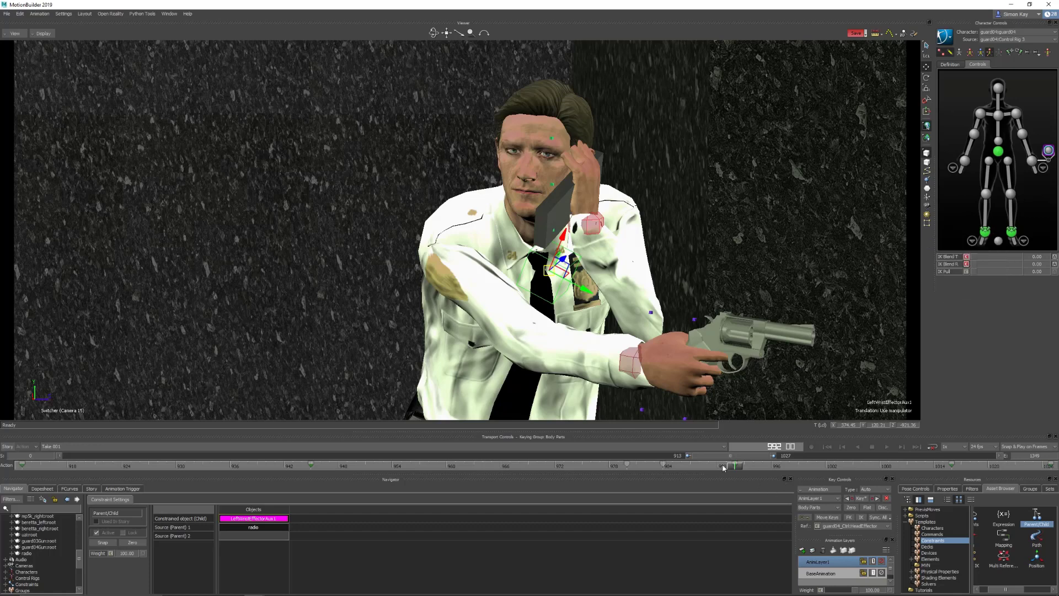
Step: Near frame 1016, raise the auxiliary effector's IK Blend T and R to 100 and key both
left_click_drag(732, 468, 955, 459)
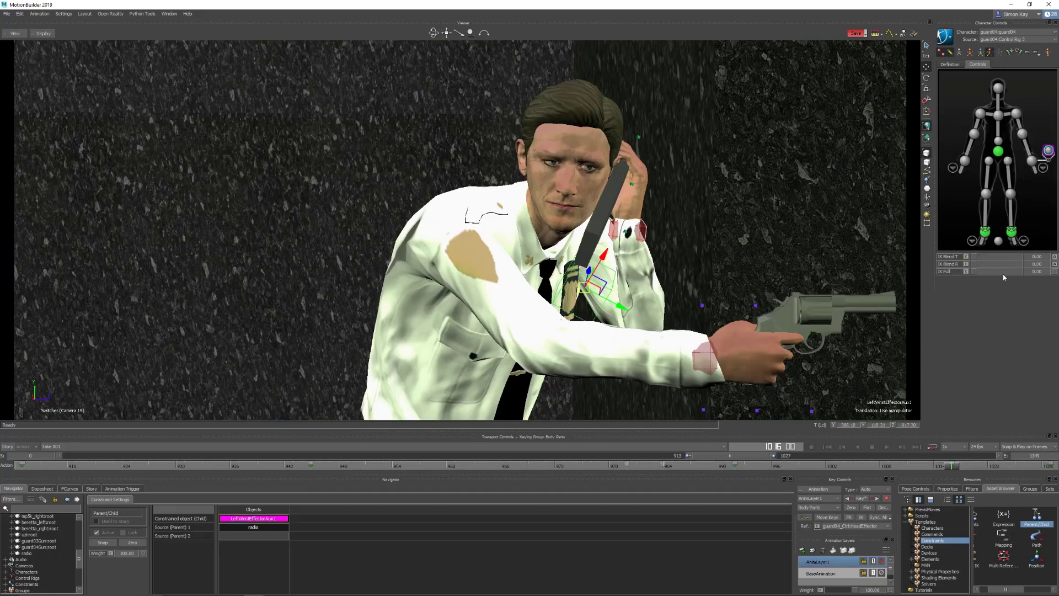
left_click_drag(973, 255, 1051, 257)
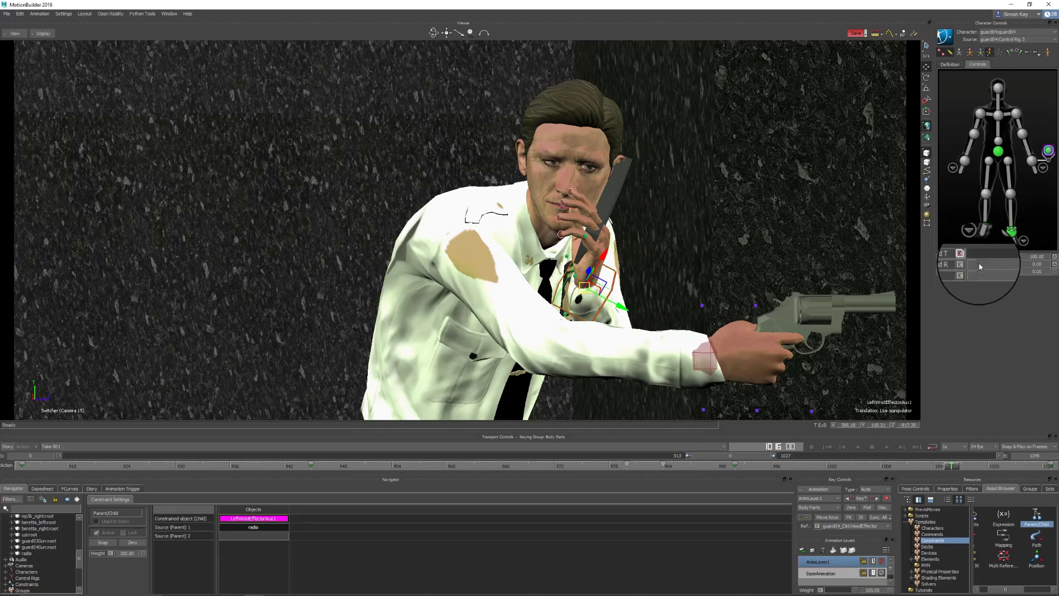
left_click_drag(975, 264, 1036, 267)
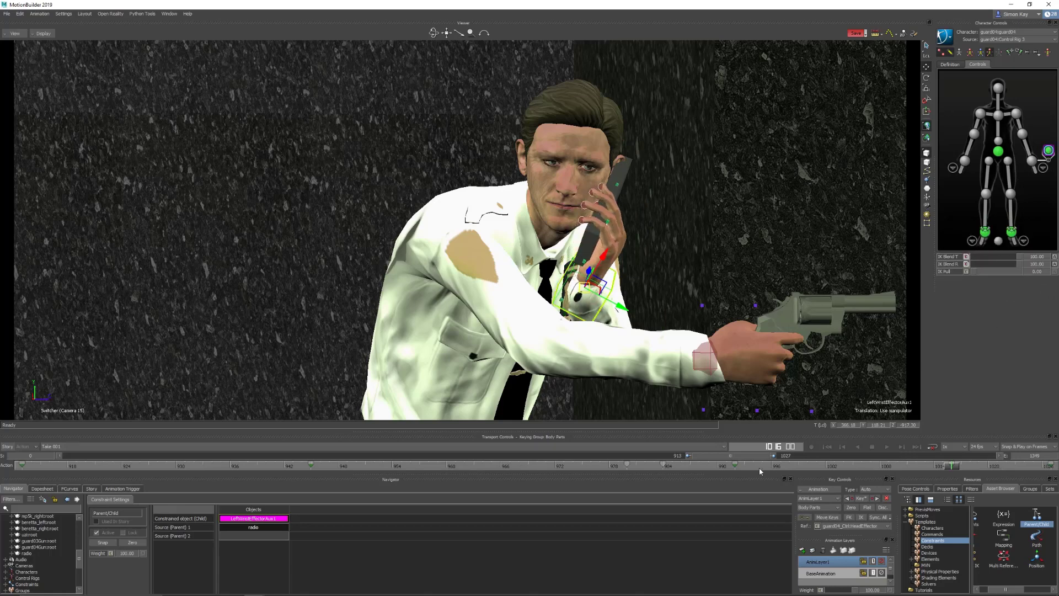
left_click(966, 271)
Step: Review guard04's left hand coming off and back onto the radio across the keyed blend range
left_click_drag(954, 467, 651, 470)
key("k")
left_click_drag(665, 470, 628, 469)
left_click(1048, 150)
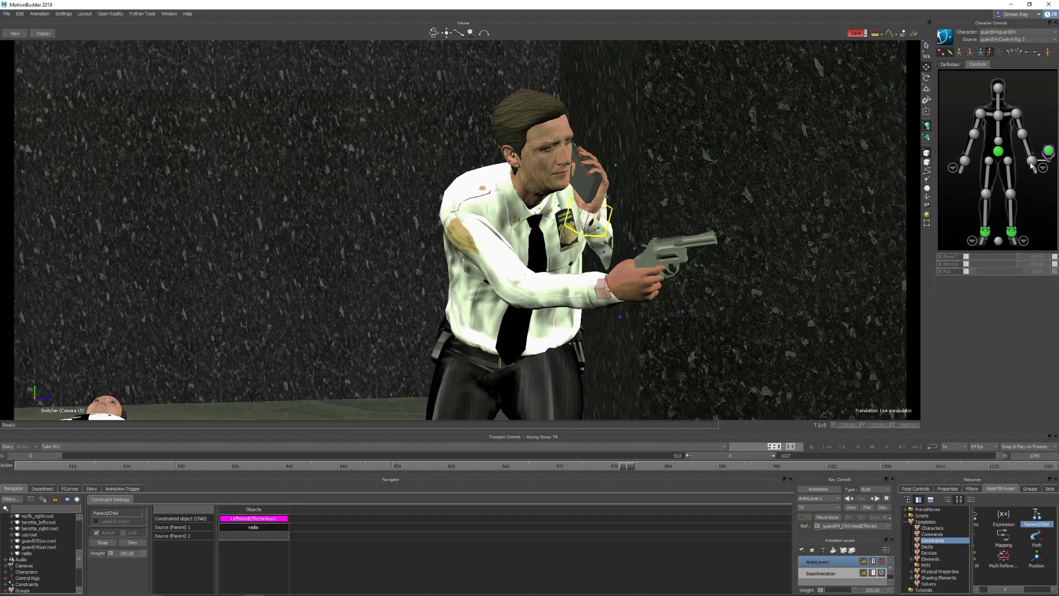
Step: At frame 984, move guard04's left wrist effector in the Producer Perspective X-Ray view so the hand sits around the radio
left_click(1032, 162)
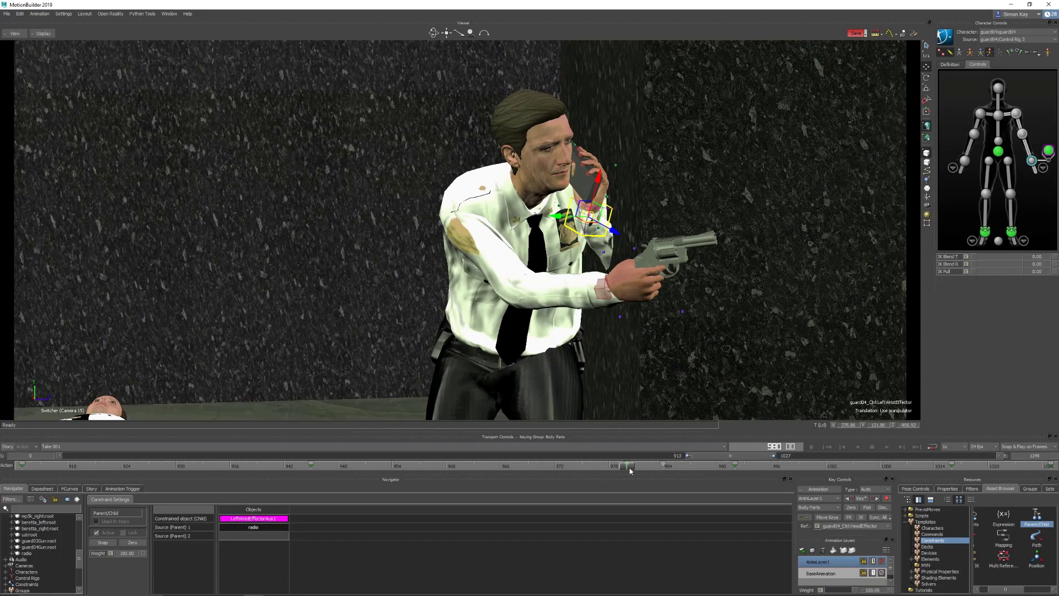
left_click_drag(633, 468, 663, 470)
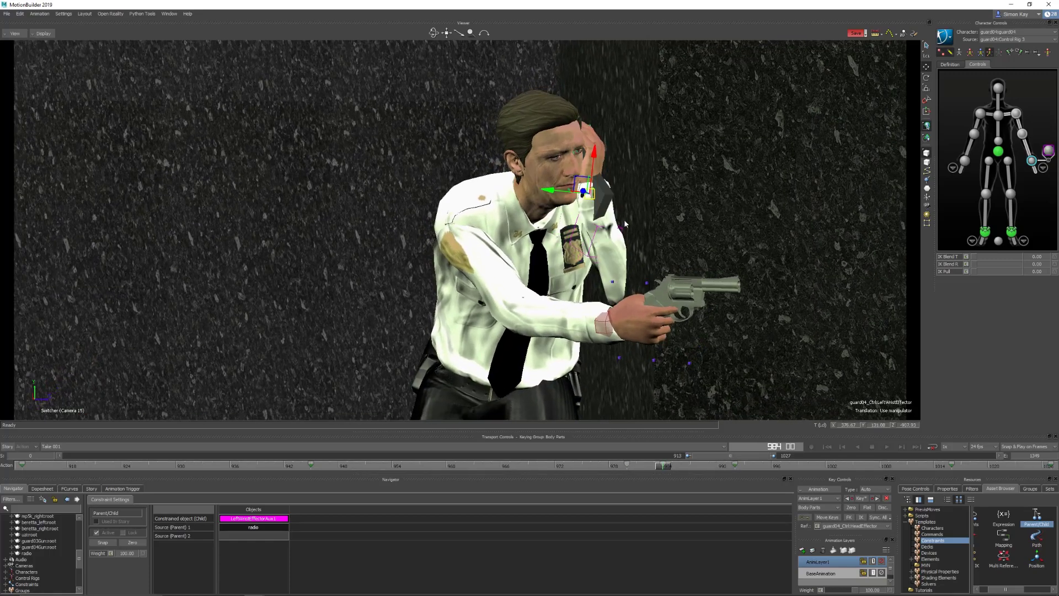
key("ctrl+e")
scroll(539, 224, "down", 3)
key("ctrl+a")
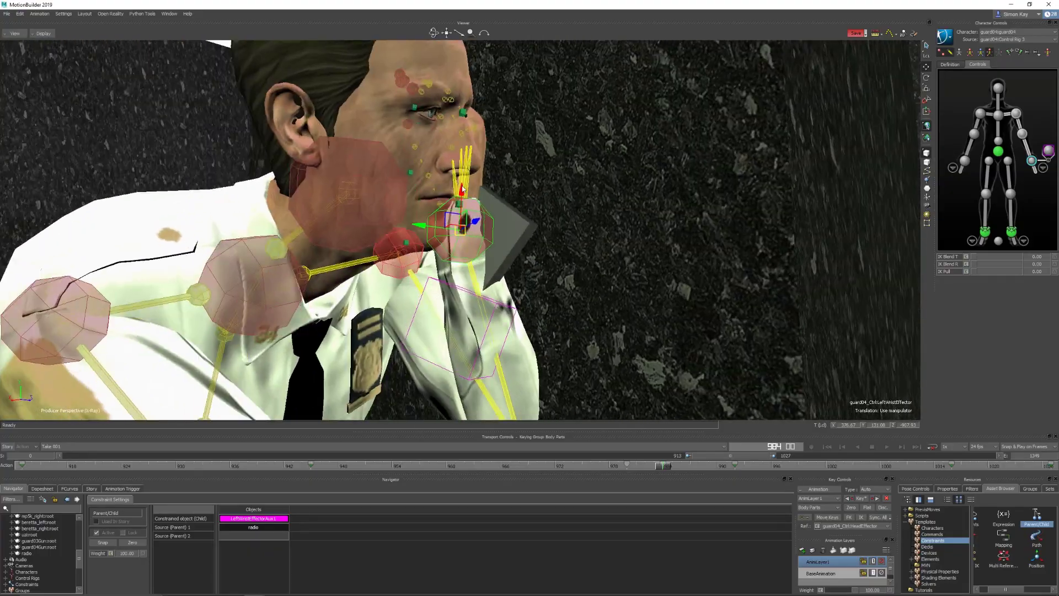
left_click_drag(462, 189, 469, 304)
left_click_drag(552, 276, 496, 308, "ctrl+shift")
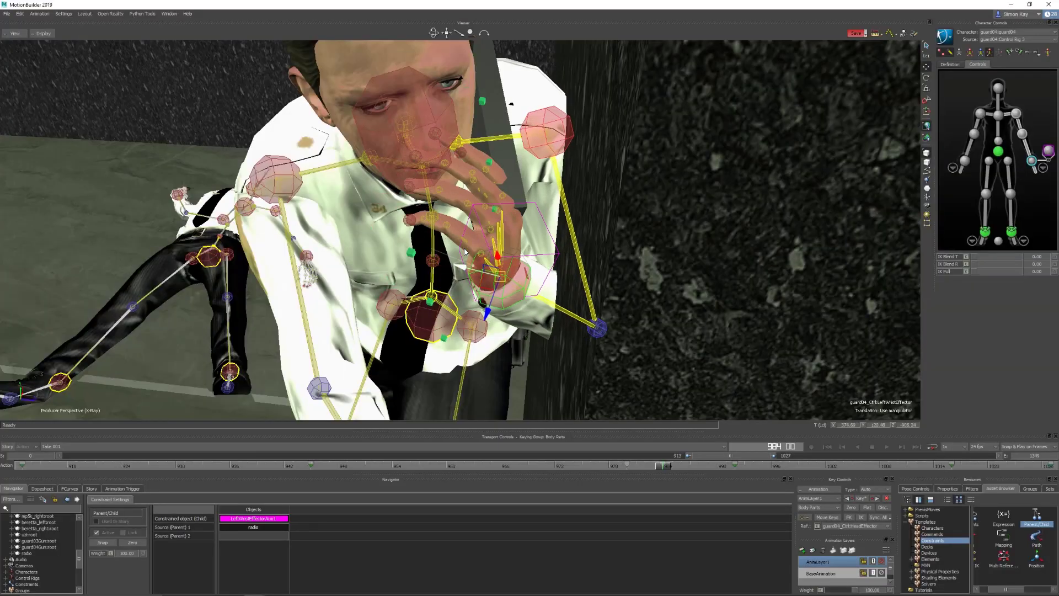
scroll(563, 258, "up", 3)
left_click_drag(563, 263, 662, 237, "ctrl+shift")
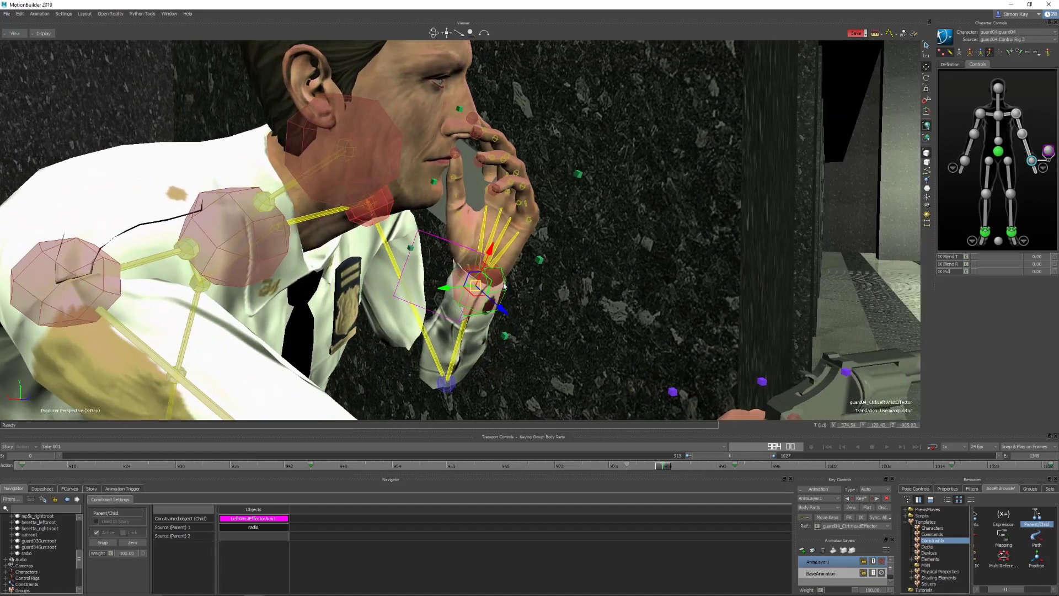
left_click_drag(499, 308, 566, 277)
left_click(418, 305)
mouse_move(442, 288)
left_click(493, 304)
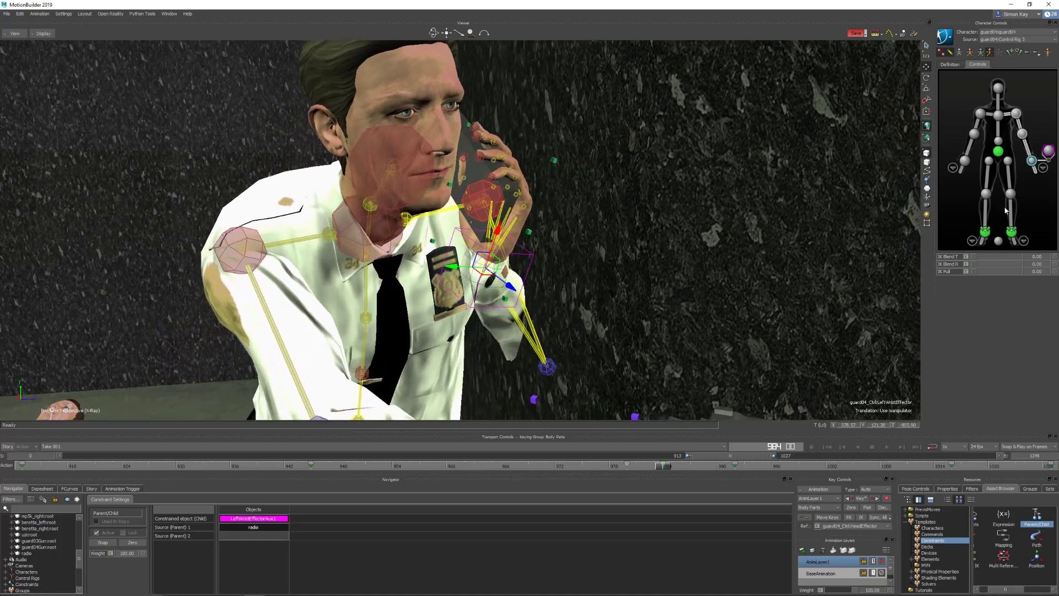
Step: Lower the left elbow effector beneath the wrist and key the left arm pose at frame 984
left_click(523, 366)
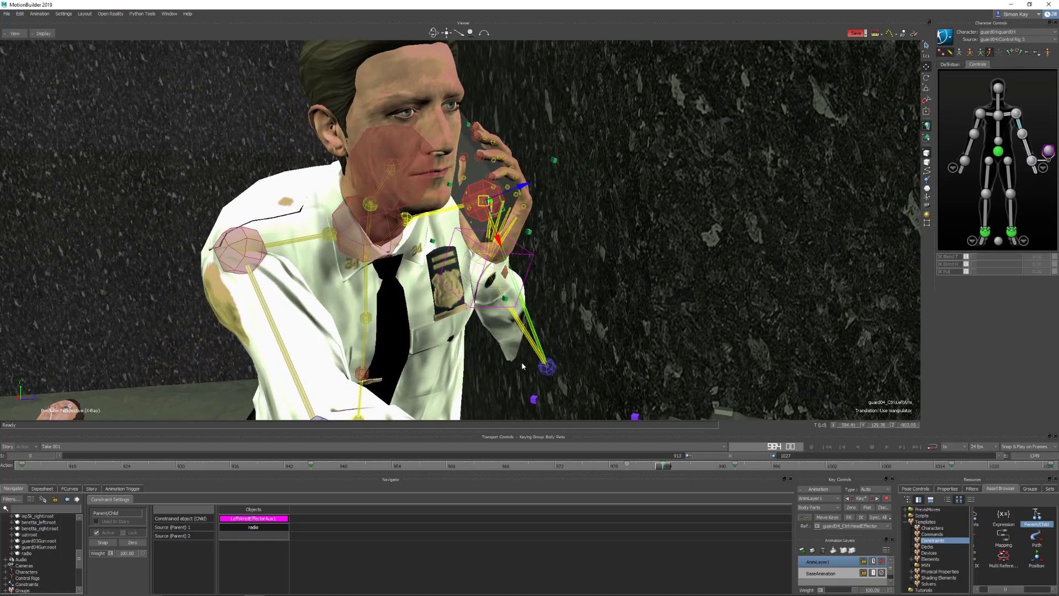
left_click(1034, 163)
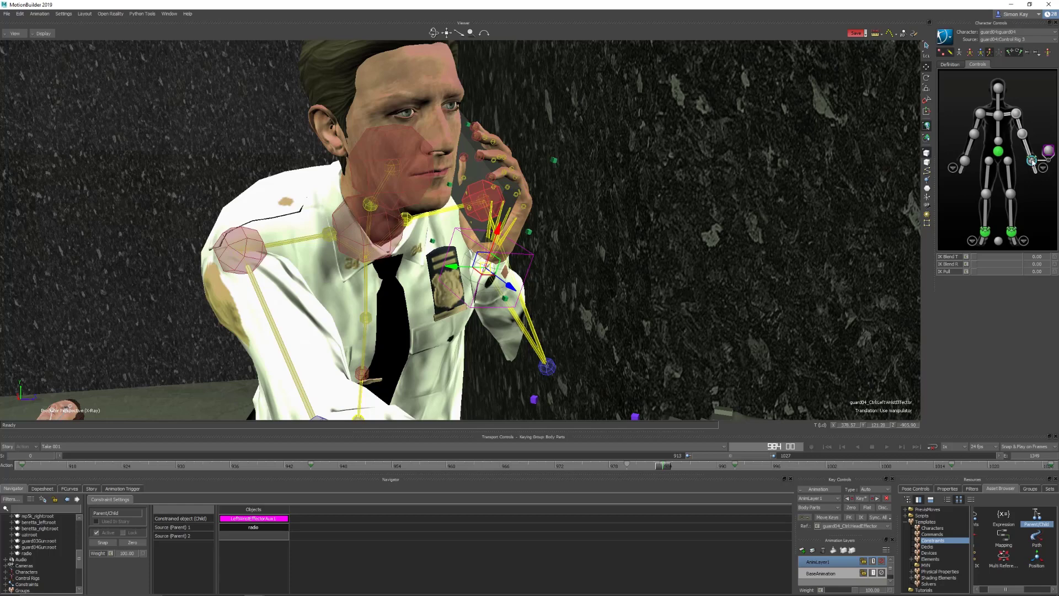
left_click(1022, 134)
left_click_drag(479, 369, 440, 358)
left_click(1032, 161)
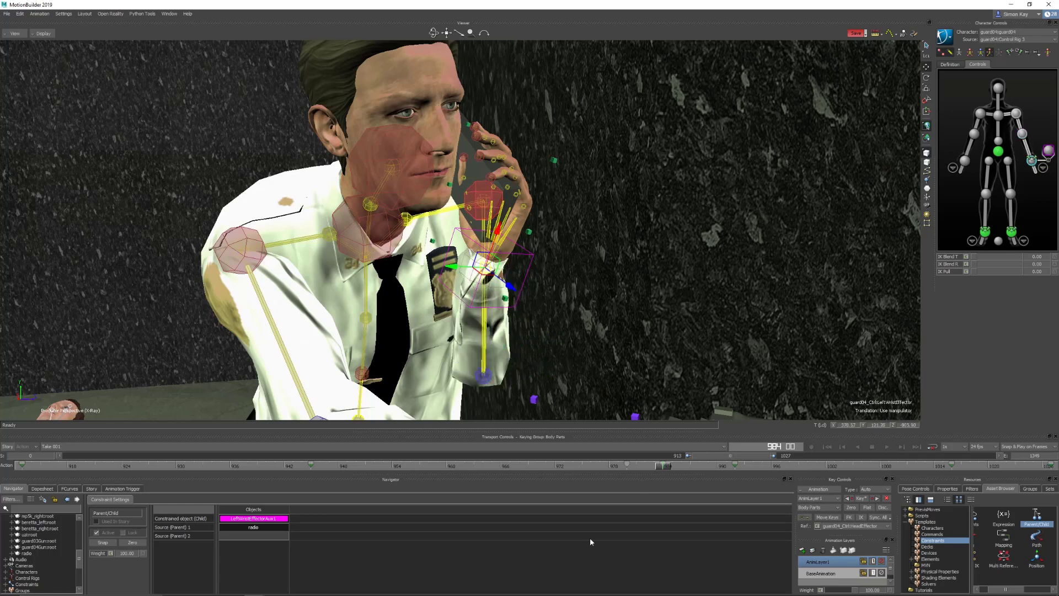
left_click(861, 498)
Step: Near frame 992, align the left wrist effector's Translation/Rotation to the auxiliary effector and key the pose
left_click_drag(665, 470, 719, 469)
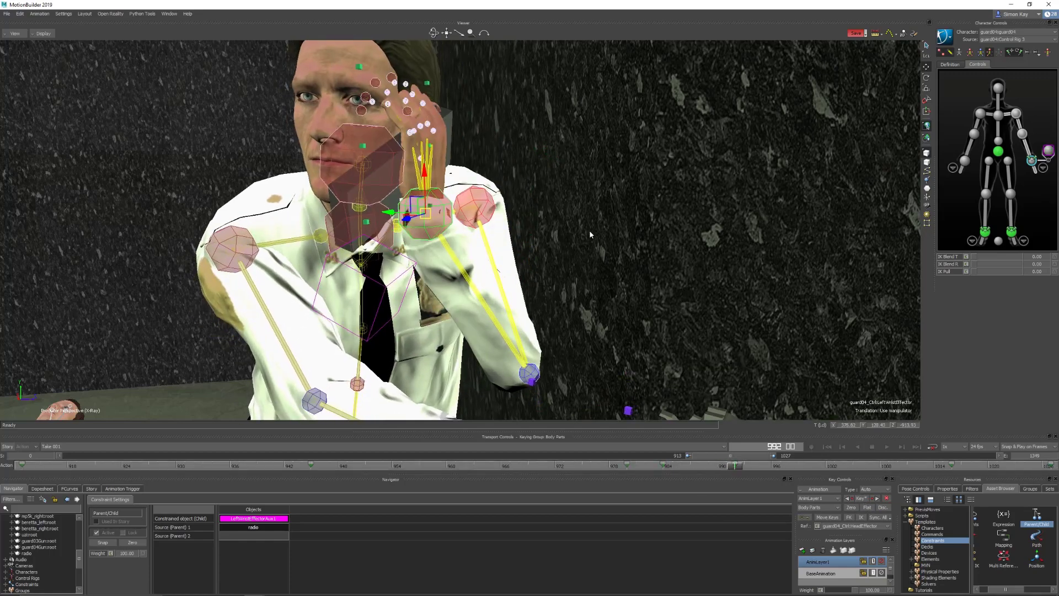
mouse_move(590, 235)
left_mouse_down("ctrl+shift")
mouse_move(591, 246)
mouse_move(574, 243)
left_mouse_up("ctrl+shift")
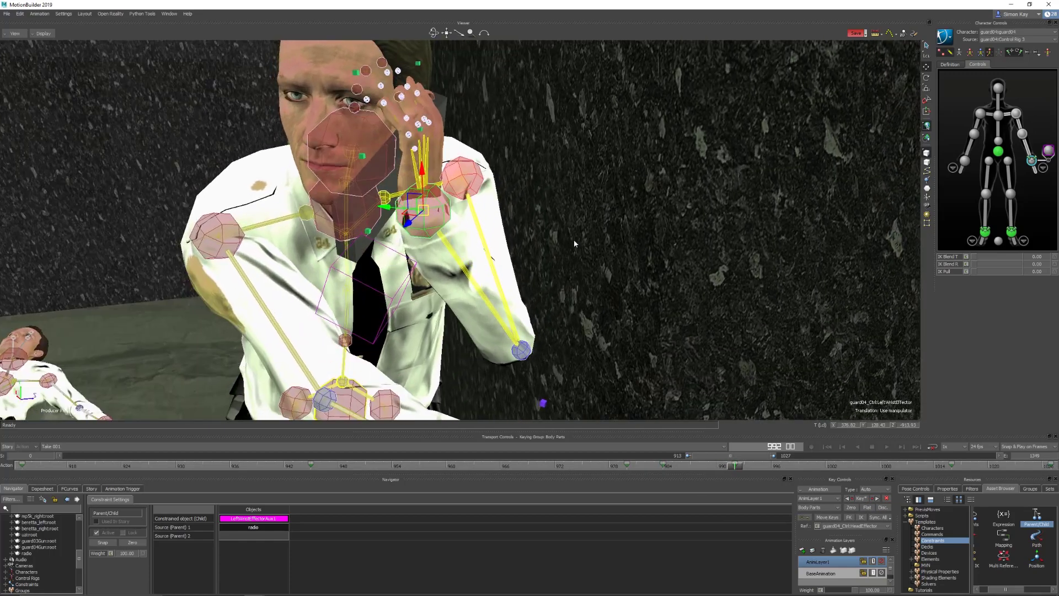
left_click_drag(437, 276, 486, 195, "ctrl+shift")
left_click_drag(553, 279, 449, 273, "ctrl+shift")
left_click(452, 275)
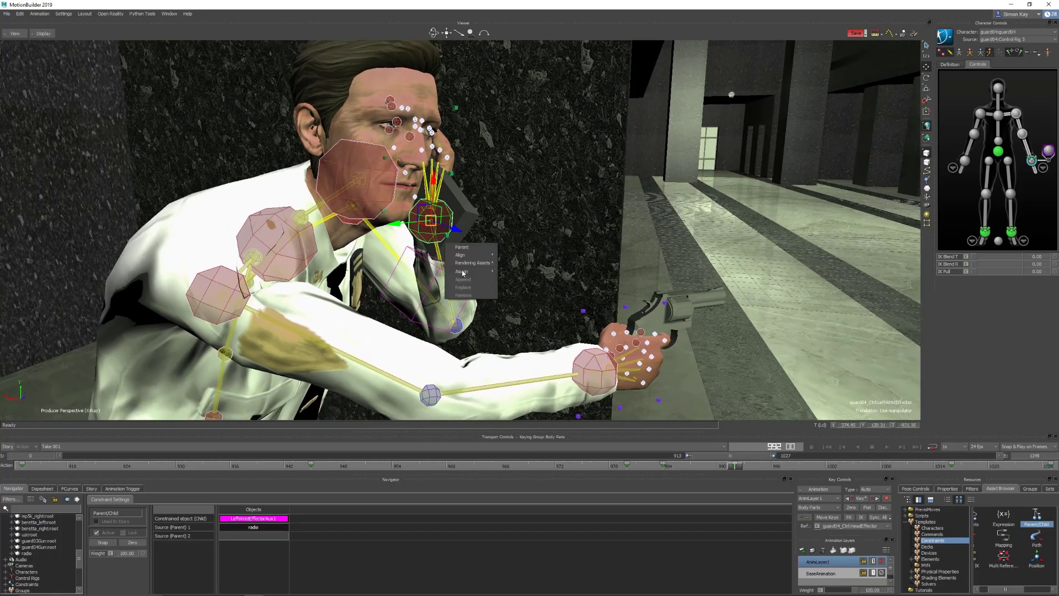
mouse_move(469, 259)
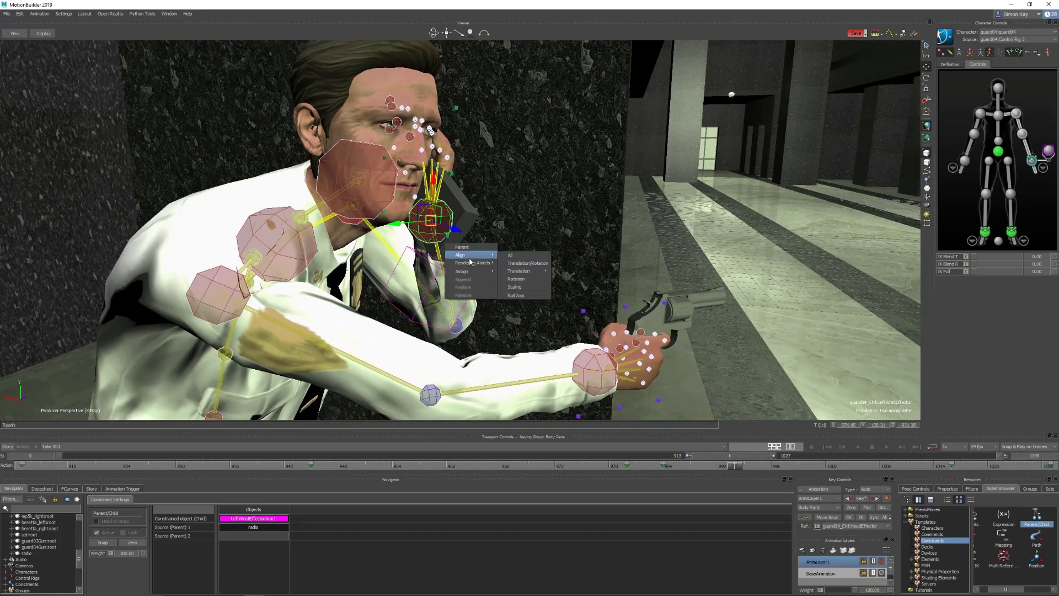
left_click(524, 265)
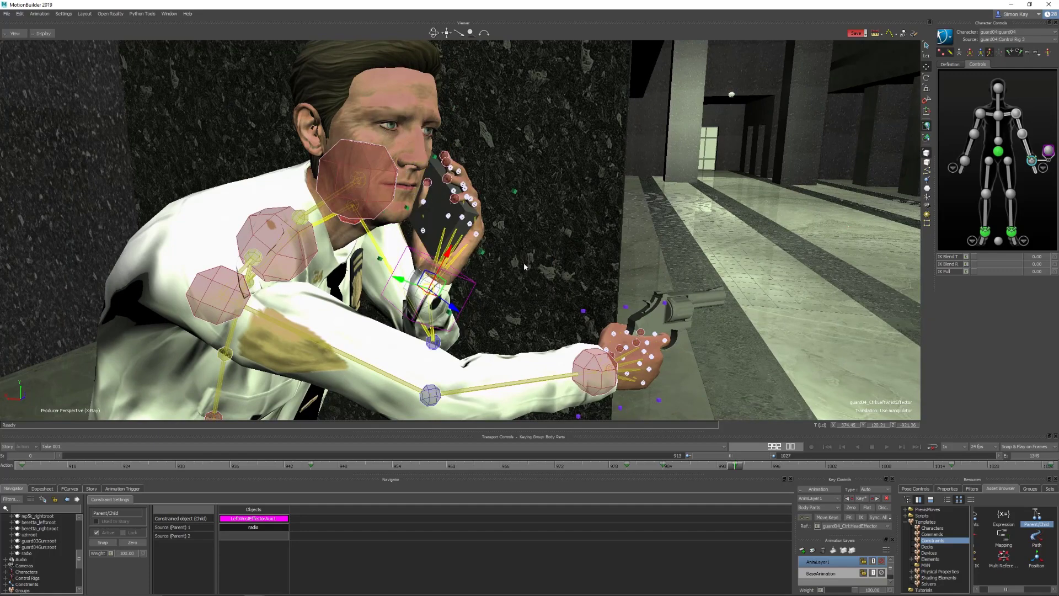
left_click_drag(525, 262, 491, 255, "ctrl+shift")
key("ctrl+a")
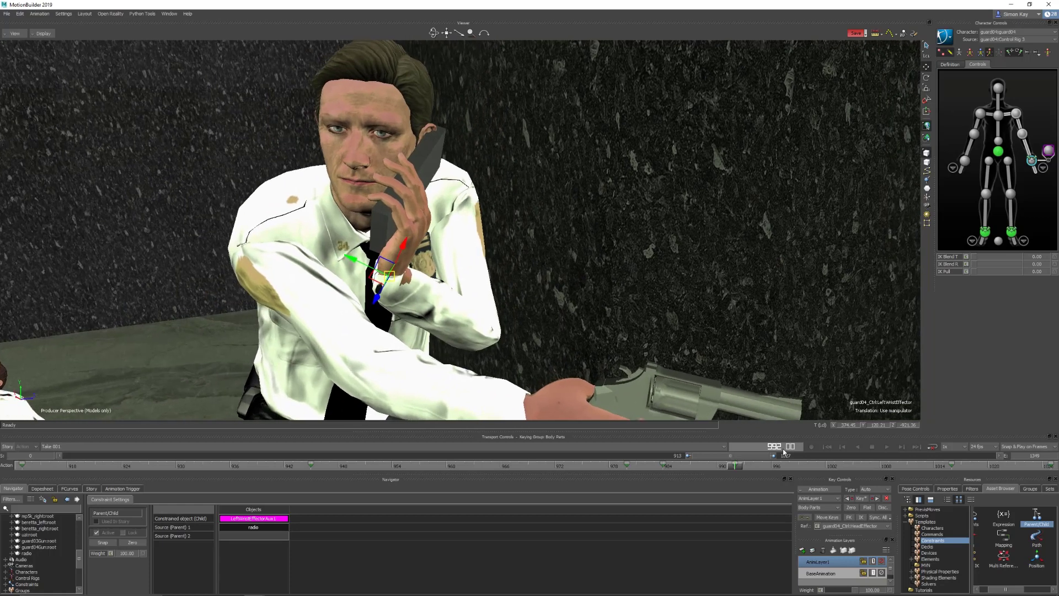
left_click(861, 498)
Step: Scrub back before the radio hand-off and open the settings of the radio's Multi Referential constraint
left_click_drag(731, 468, 631, 468)
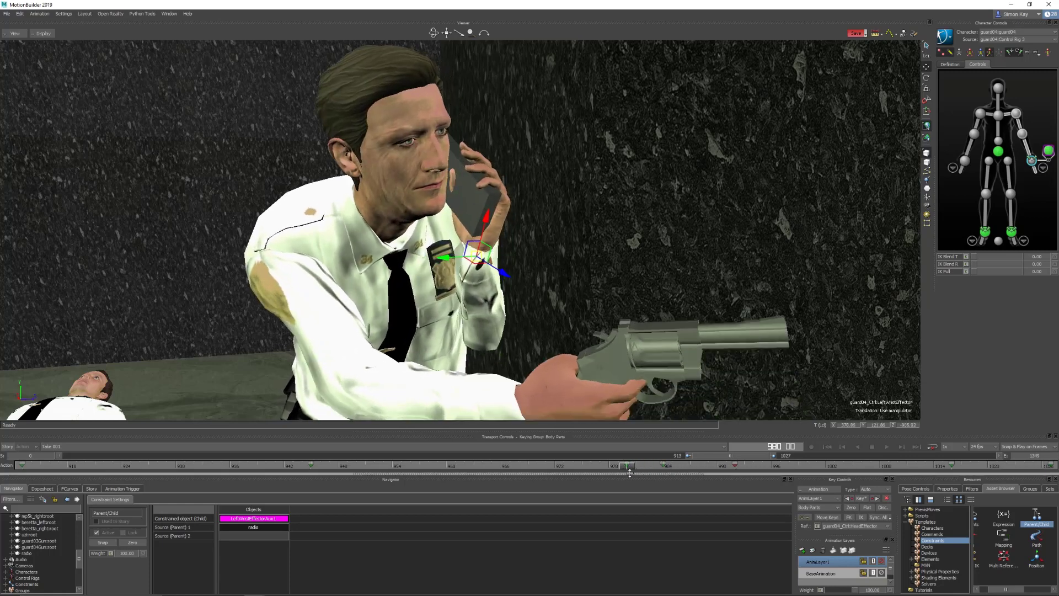
left_click(484, 205)
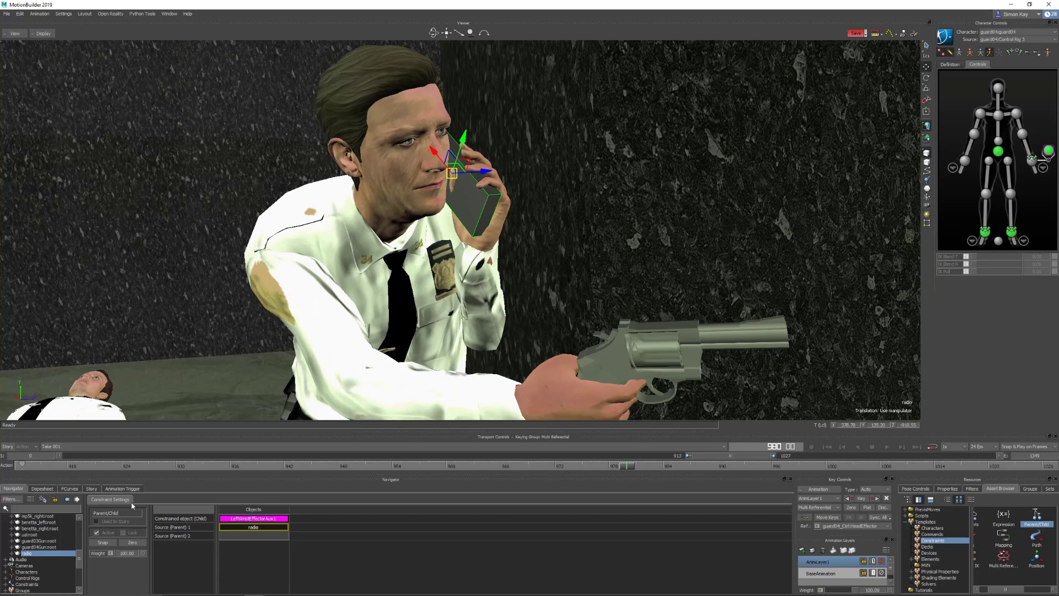
left_click_drag(78, 560, 78, 572)
left_click(5, 535)
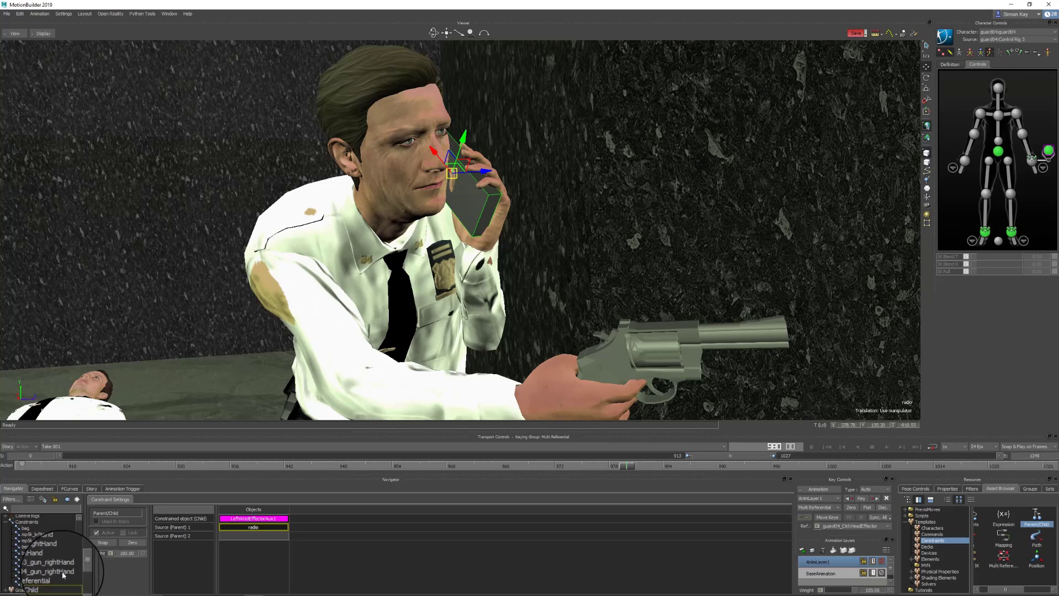
left_click(48, 577)
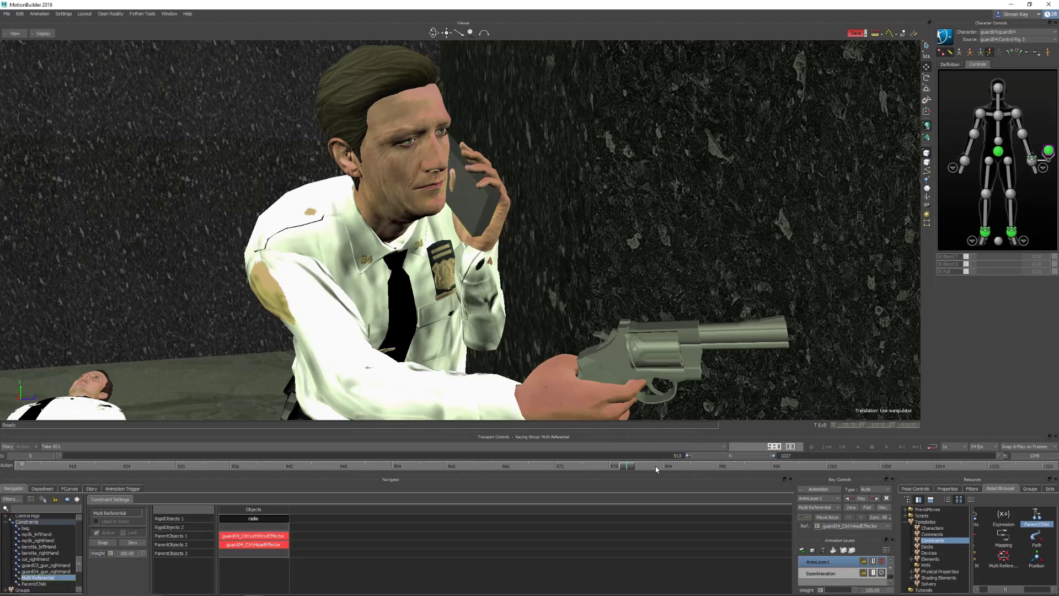
left_click(480, 209)
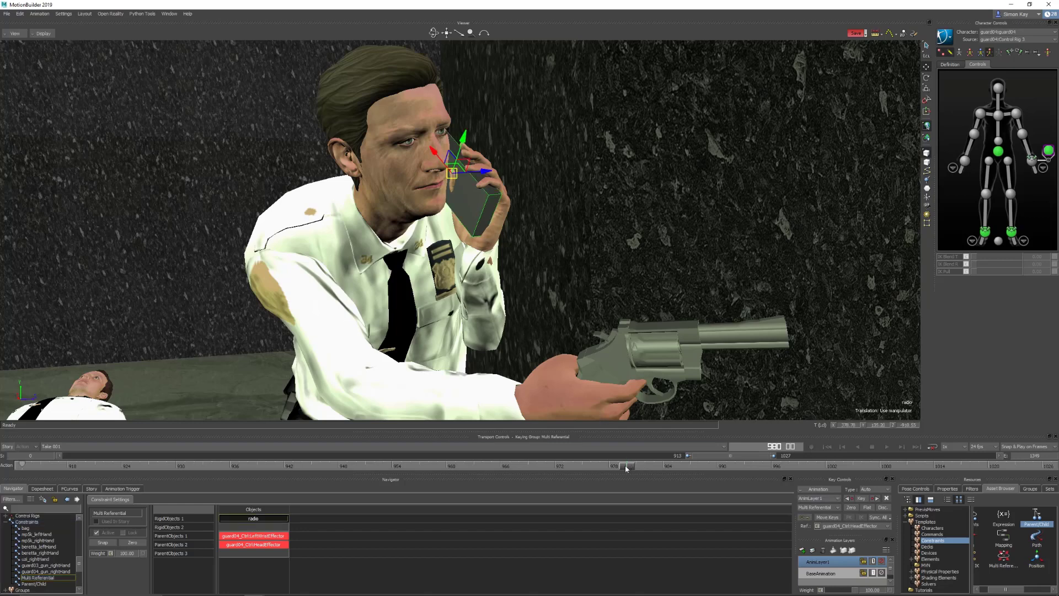
Step: Switch the radio's Multi Referential parent to guard04's LeftWristEffector at frame 984 and to HeadEffector near frame 992
mouse_move(626, 465)
left_mouse_down()
mouse_move(602, 466)
mouse_move(644, 465)
left_mouse_up()
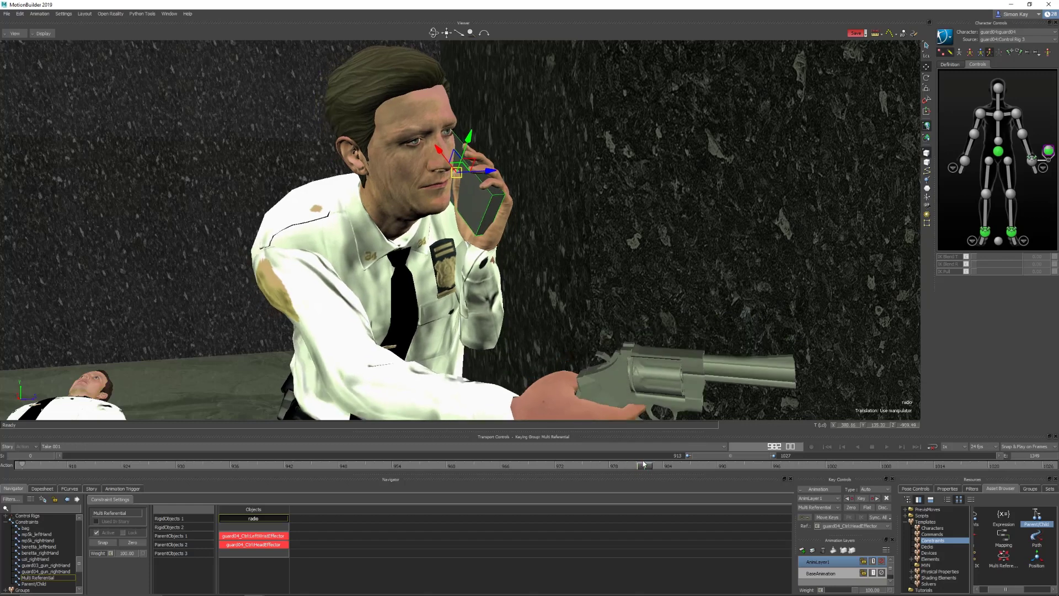
left_click(1049, 151)
left_click_drag(647, 466, 663, 465)
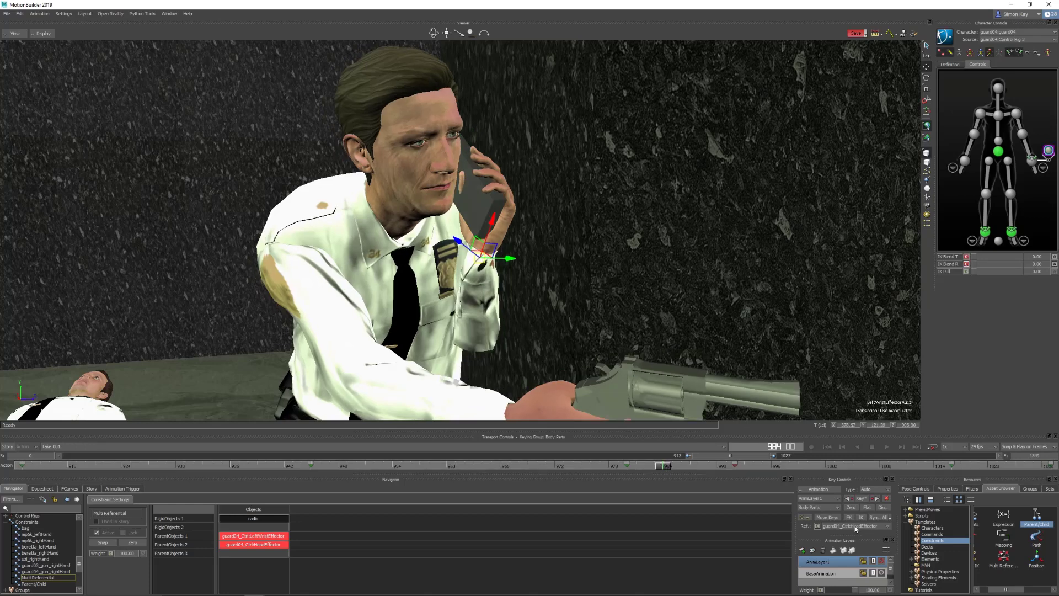
left_click(855, 525)
left_click(861, 540)
left_click_drag(665, 467, 736, 470)
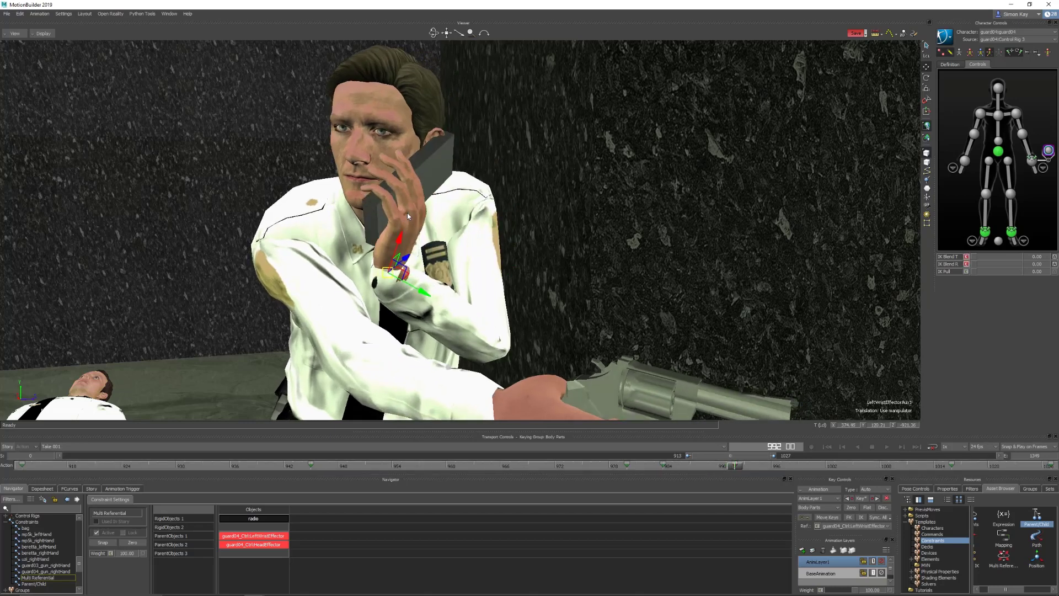
left_click(848, 526)
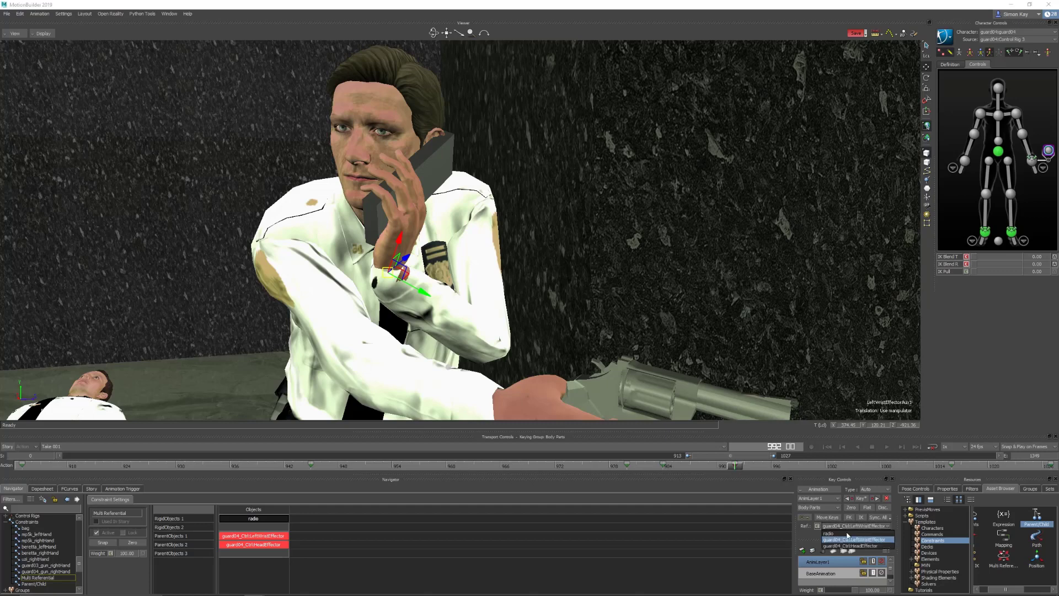
left_click(844, 550)
Step: At the end of the range near frame 1027, set the left wrist auxiliary effector's IK Blend T and IK Blend R to 0
left_click_drag(735, 467, 1051, 469)
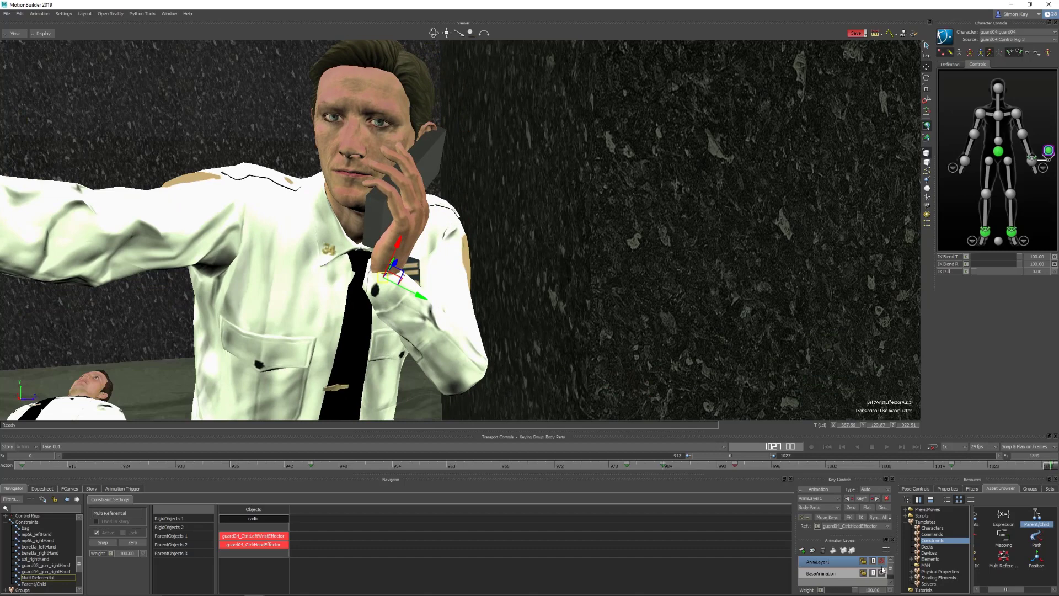
left_click(1054, 203)
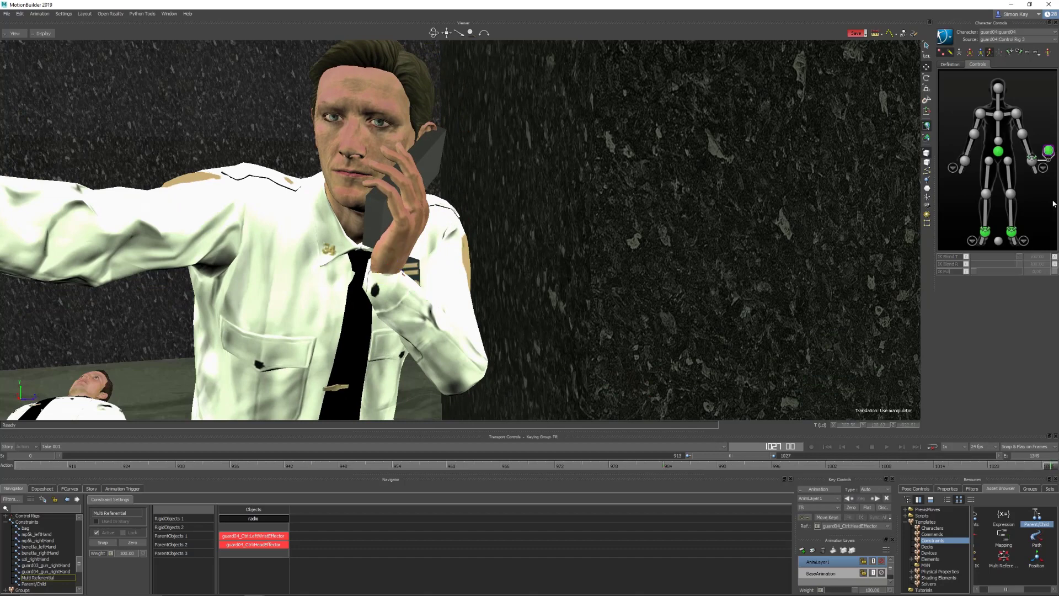
left_click(1049, 150)
left_click_drag(1021, 257, 969, 265)
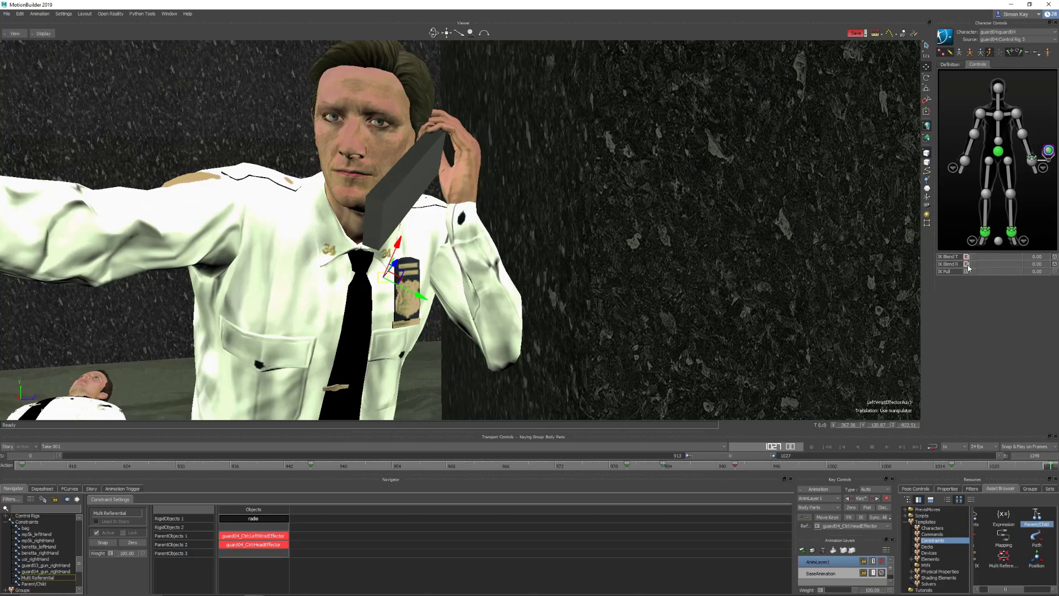
Step: Align guard04's left wrist effector to the auxiliary effector in Translation/Rotation in the X-Ray view
left_click(1032, 161)
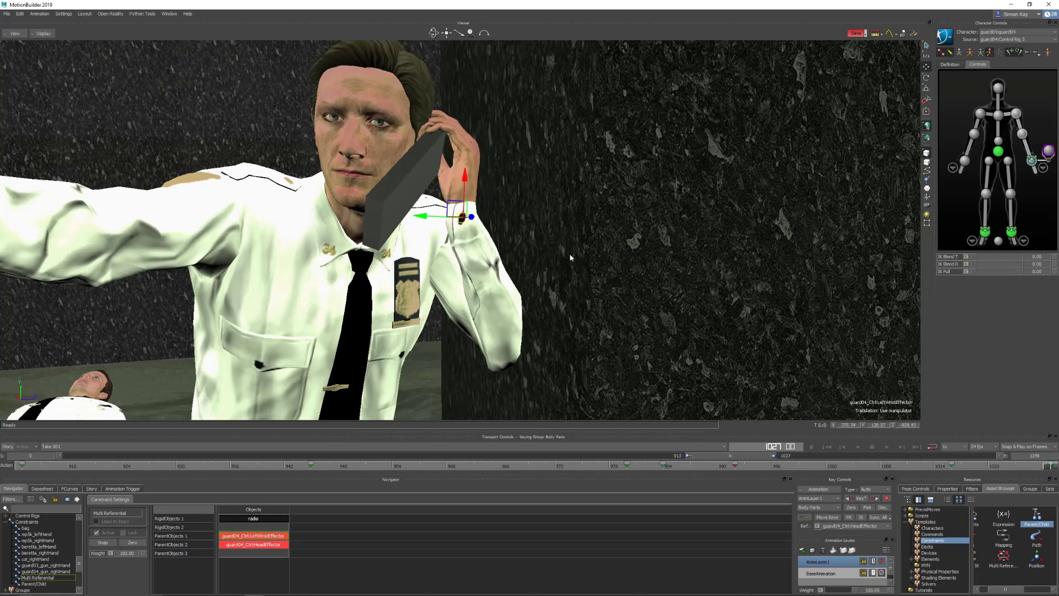
key("ctrl+a")
left_click_drag(388, 281, 385, 270, "alt")
mouse_move(402, 255)
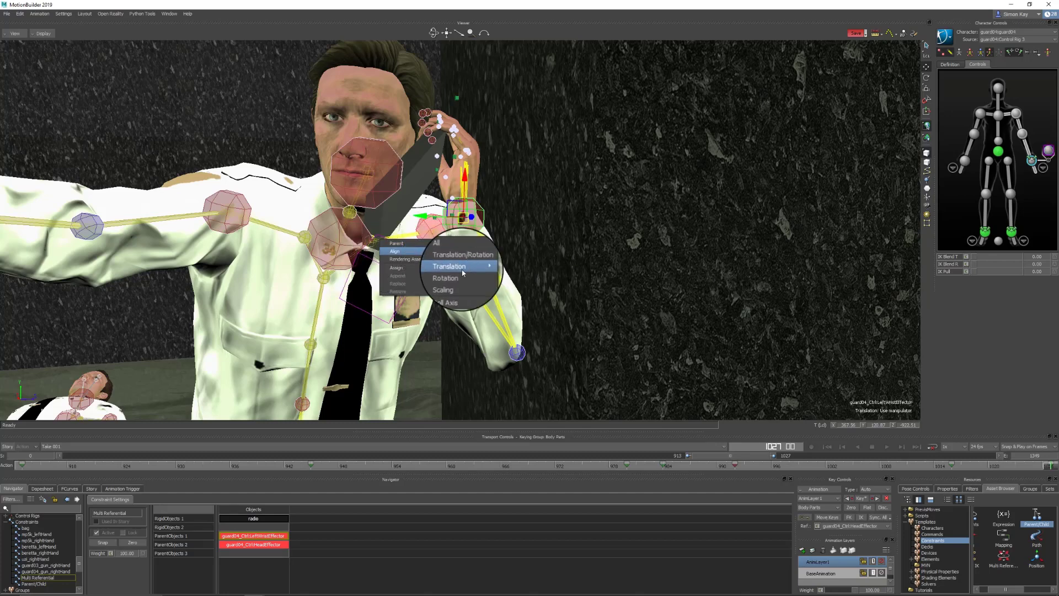
left_click(467, 263)
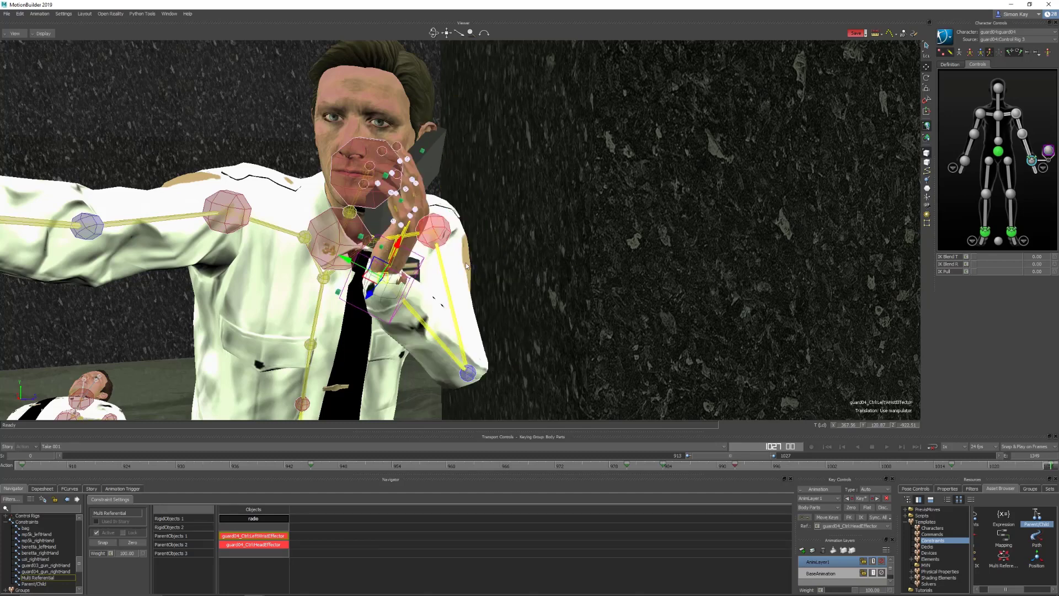
Step: Move the left wrist effector slightly so the hand sits around the radio, and key the pose near frame 1027
left_click_drag(460, 262, 468, 264, "ctrl+shift")
key("ctrl+a")
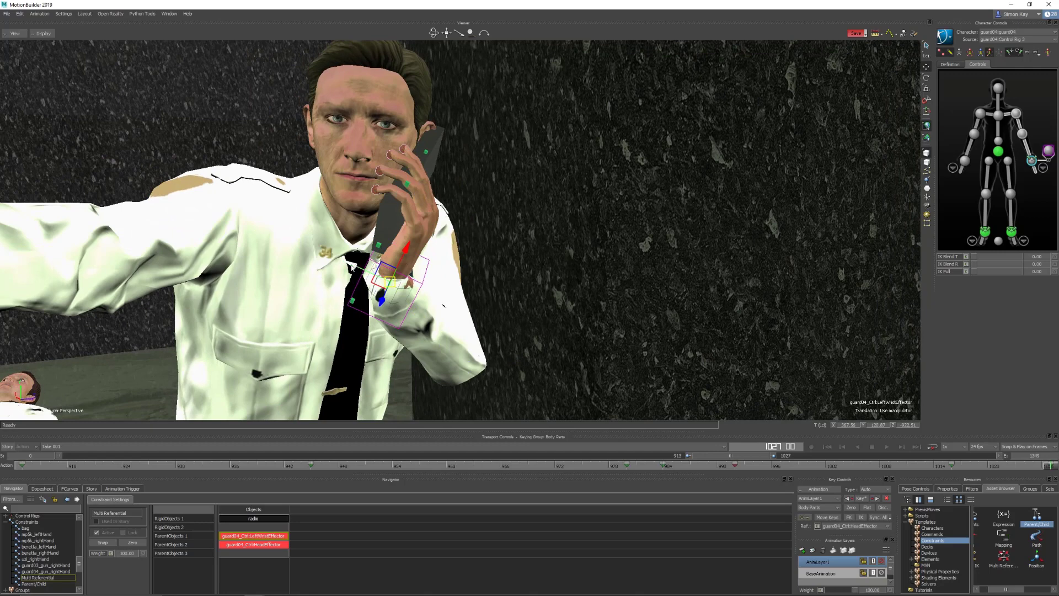
left_click_drag(353, 264, 407, 289)
mouse_move(504, 272)
left_mouse_down("ctrl+shift")
mouse_move(469, 271)
mouse_move(490, 272)
left_mouse_up("ctrl+shift")
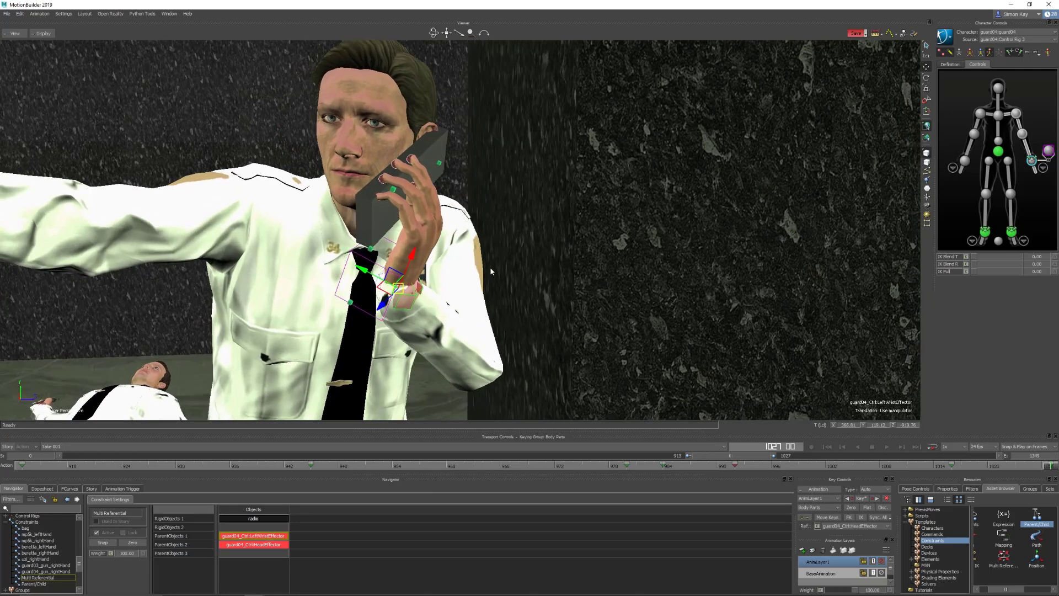
left_click(862, 498)
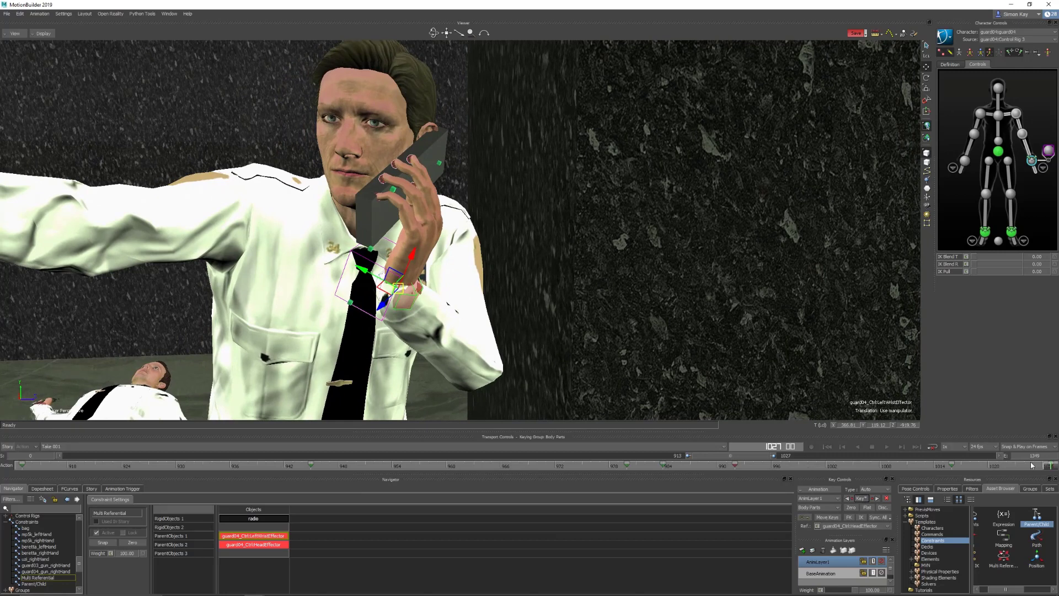
Step: Key IK Blend T and IK Blend R at 0 on the left wrist auxiliary effector near frame 1027
left_click(1050, 151)
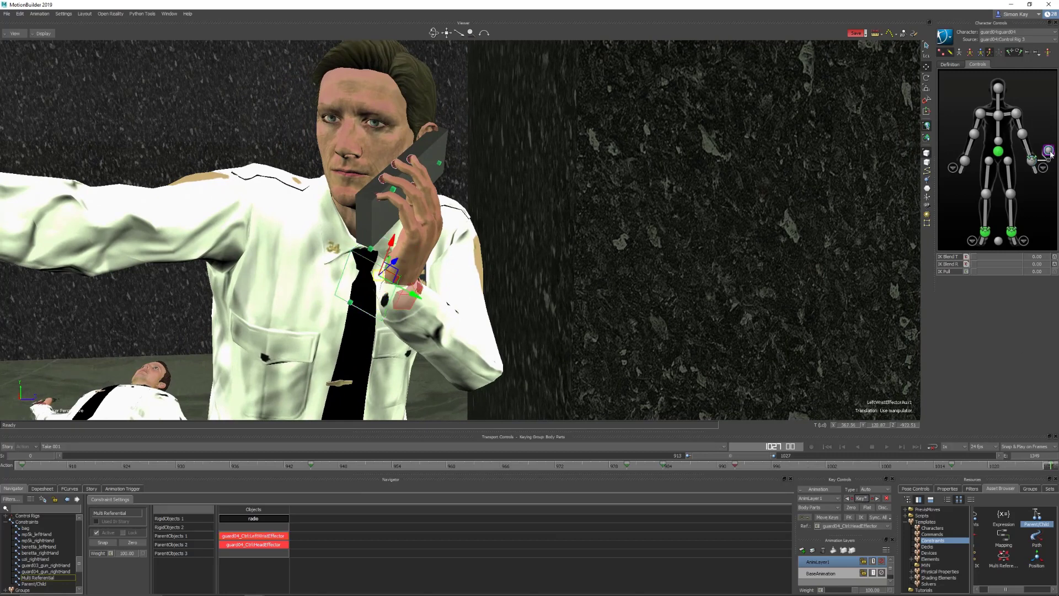
left_click(978, 257)
left_click(966, 256)
left_click(966, 263)
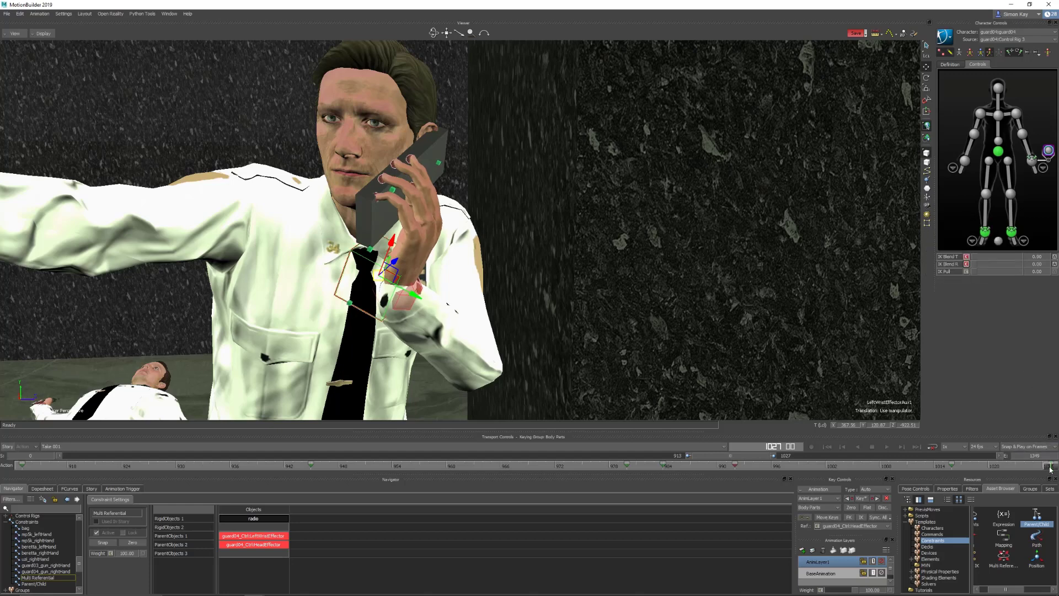
mouse_move(1050, 469)
left_mouse_down()
mouse_move(953, 468)
mouse_move(1048, 466)
left_mouse_up()
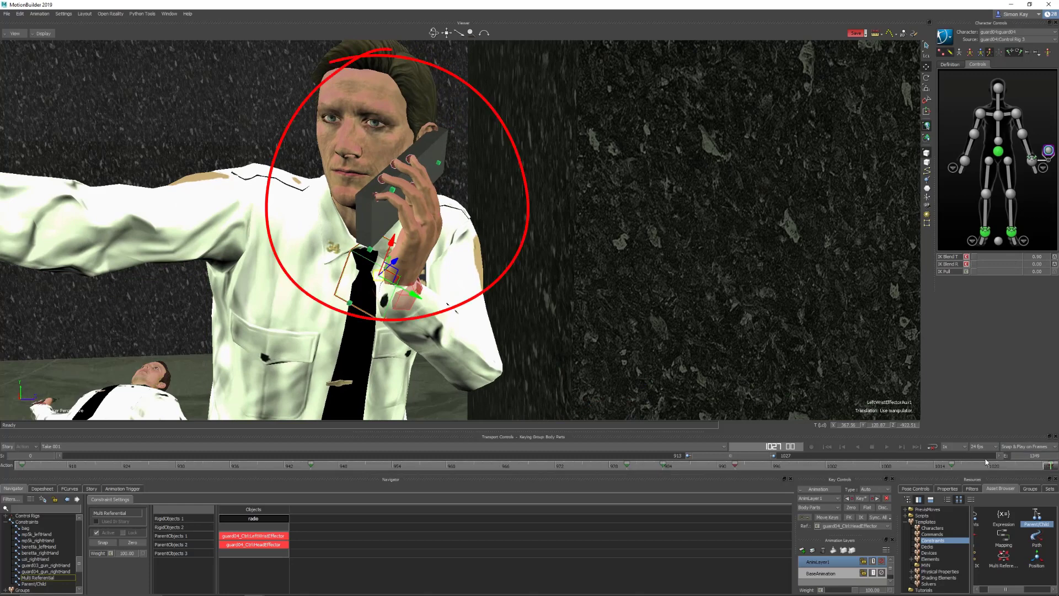
Step: Near frame 1016, switch the radio's Multi Referential parent back to guard04's LeftWristEffector
left_click_drag(1049, 466, 956, 467)
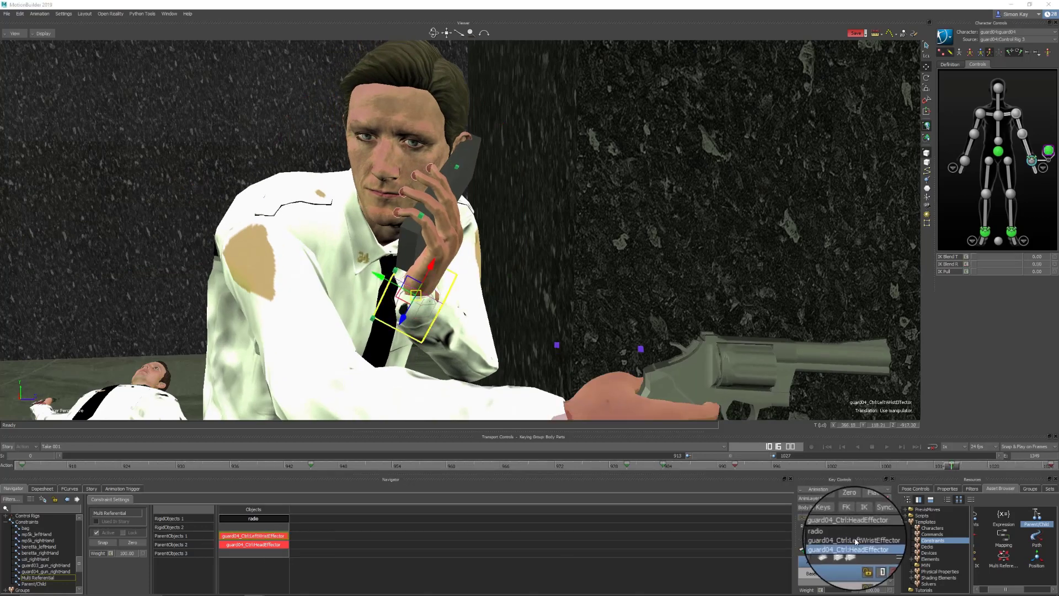
left_click_drag(951, 467, 986, 469)
left_click_drag(1014, 470, 924, 489)
left_click_drag(758, 481, 700, 467)
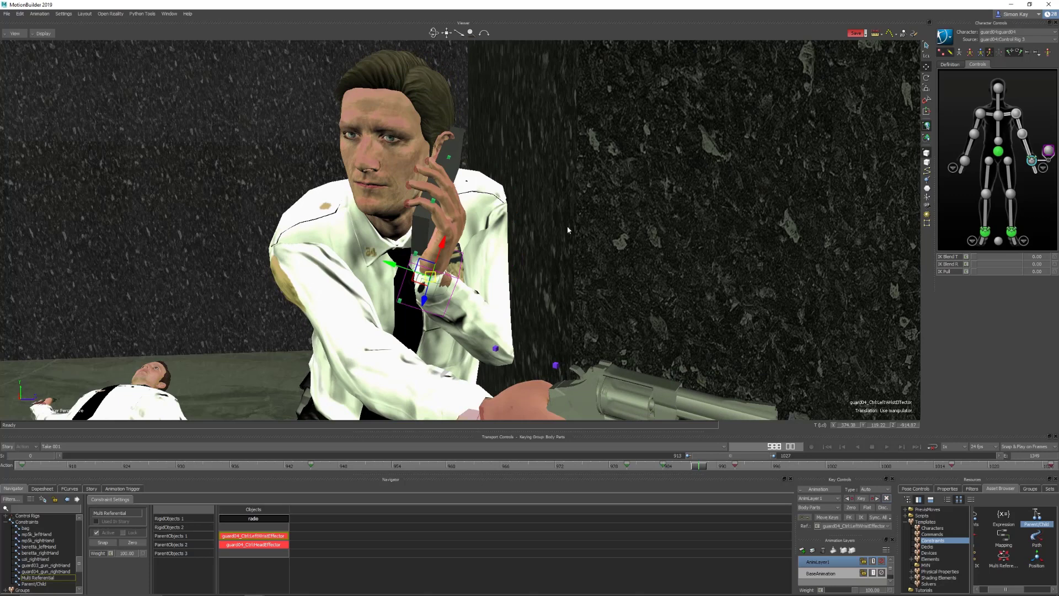
Step: Review guard04's hand and radio motion across the range in Models Only display, including through the Switcher camera
key("ctrl+a")
key("ctrl+a")
left_click_drag(525, 258, 586, 255, "ctrl+shift")
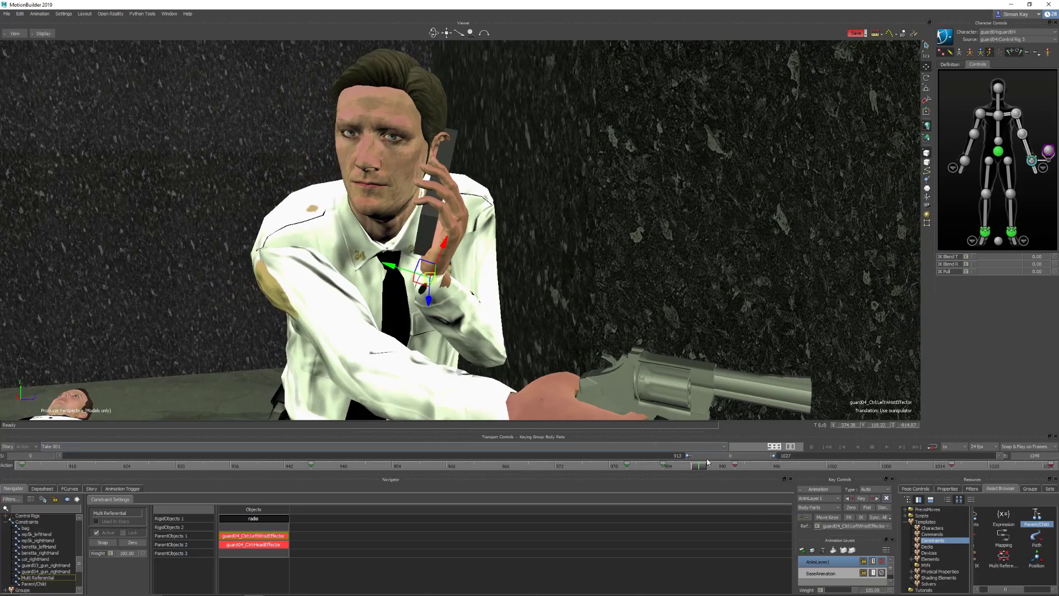
left_click_drag(708, 462, 763, 461)
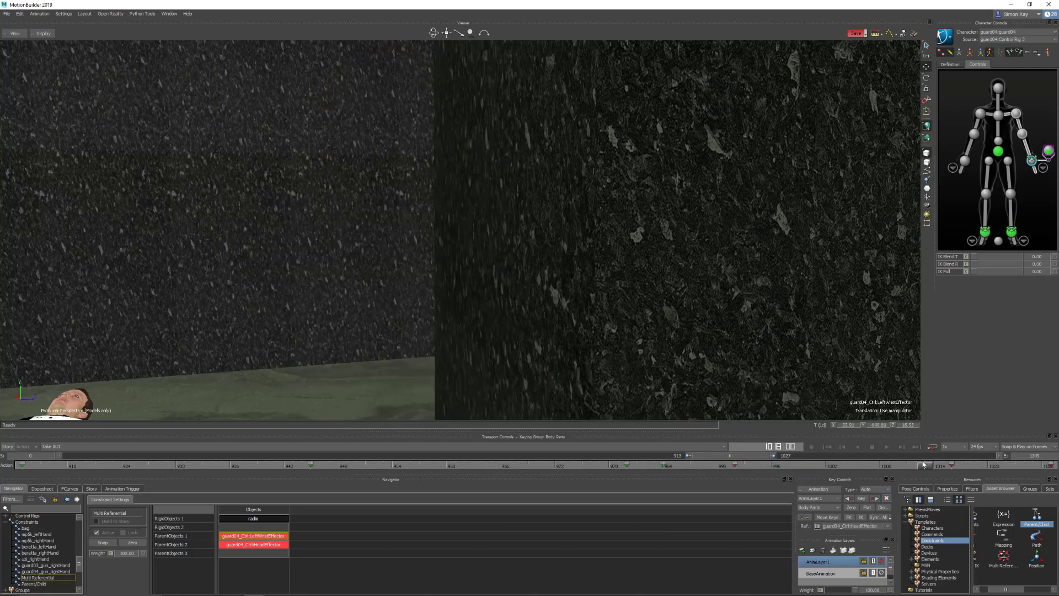
left_click_drag(948, 465, 495, 471)
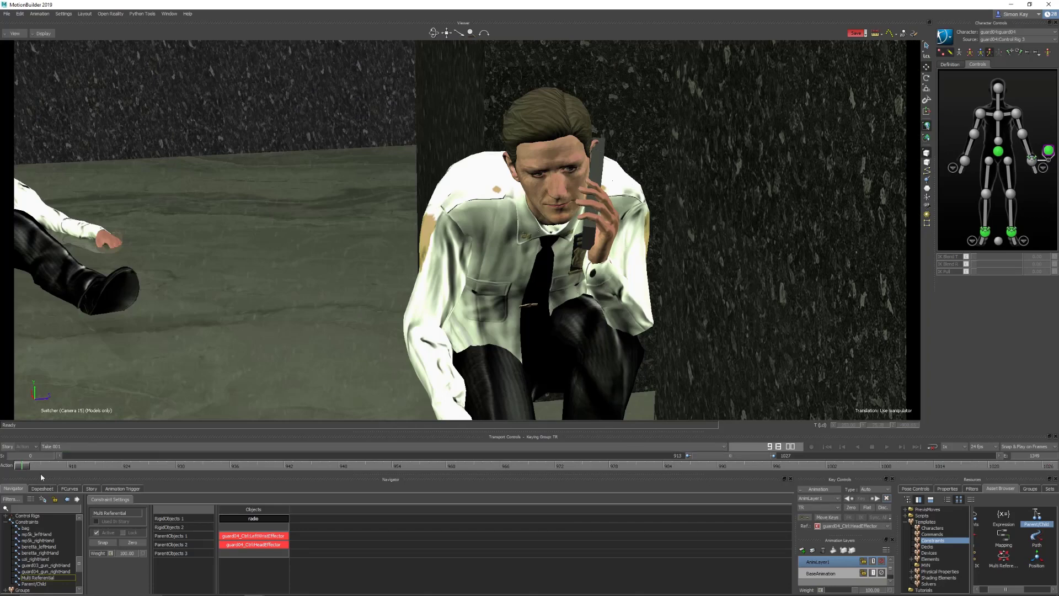
left_click_drag(23, 466, 727, 414)
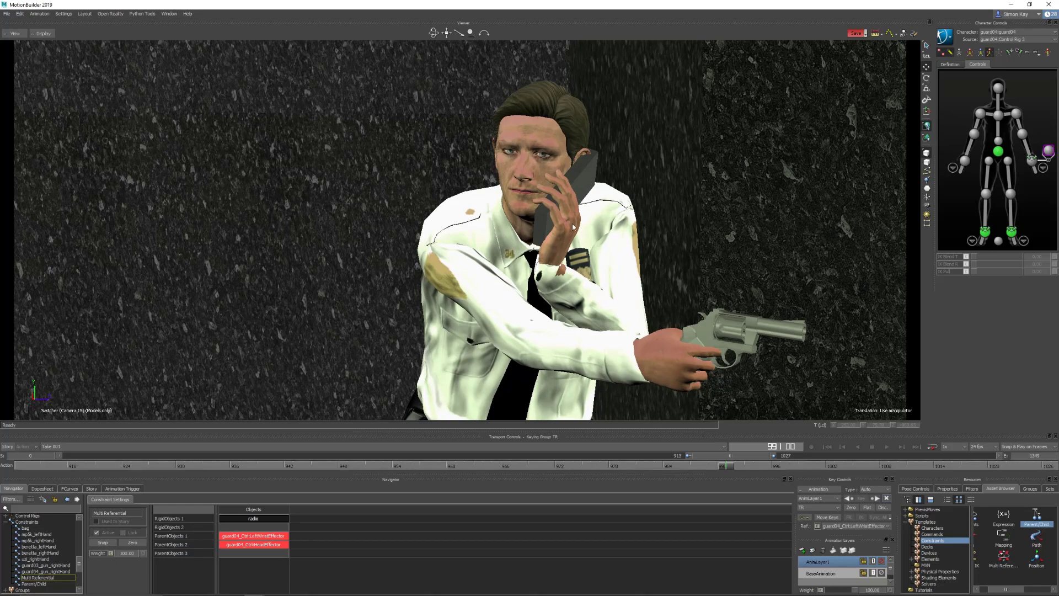
left_click_drag(703, 466, 1049, 459)
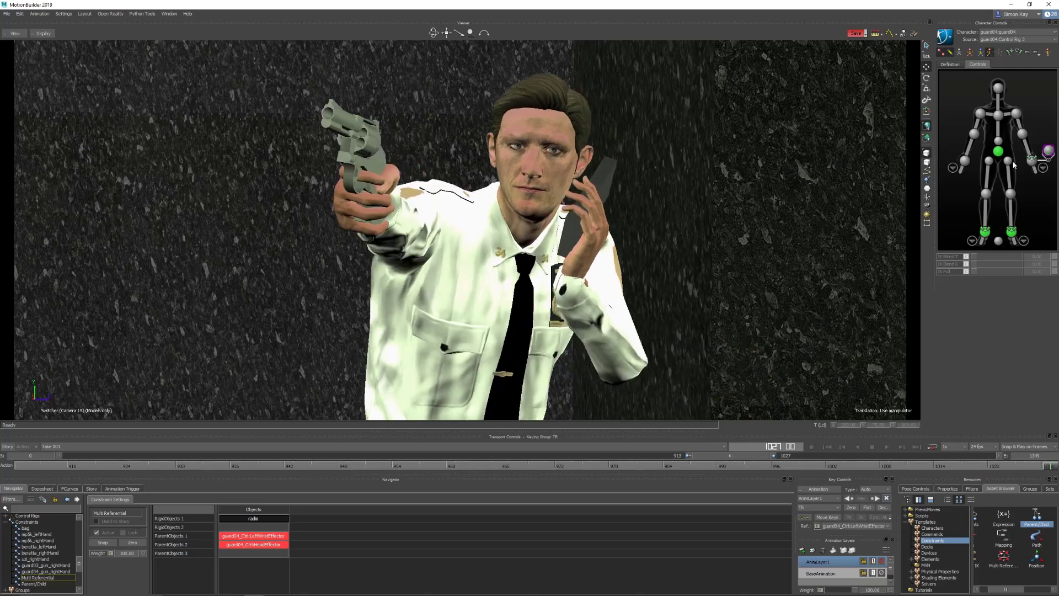
Step: Near frame 1027, rotate guard04's left wrist effector to bring the radio upright beside his ear, checking the motion back to about frame 1016
left_click(1031, 160)
key("e")
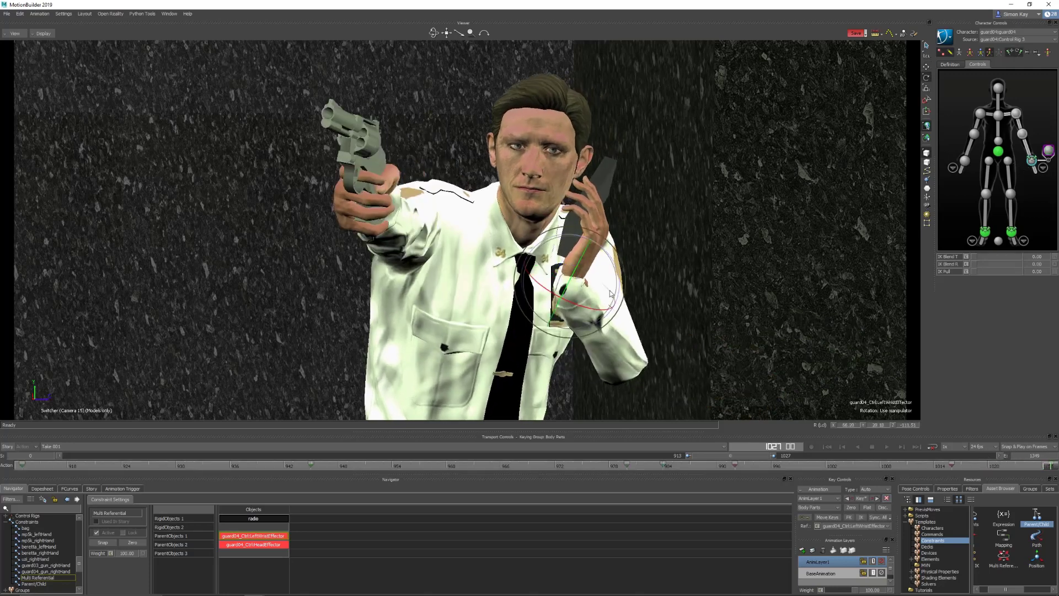
left_click_drag(582, 306, 594, 307)
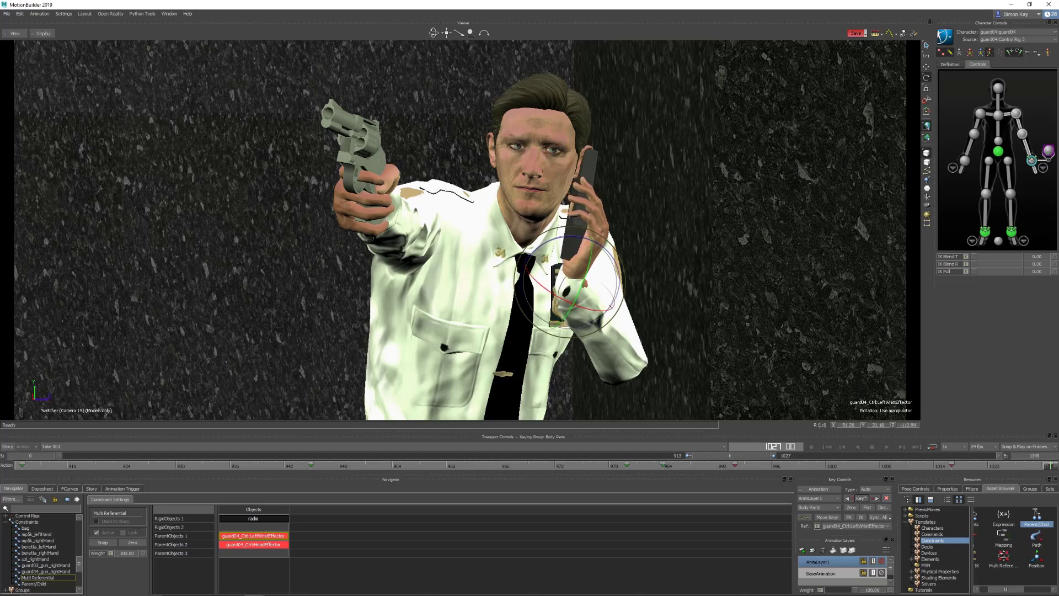
left_click_drag(1051, 467, 971, 470)
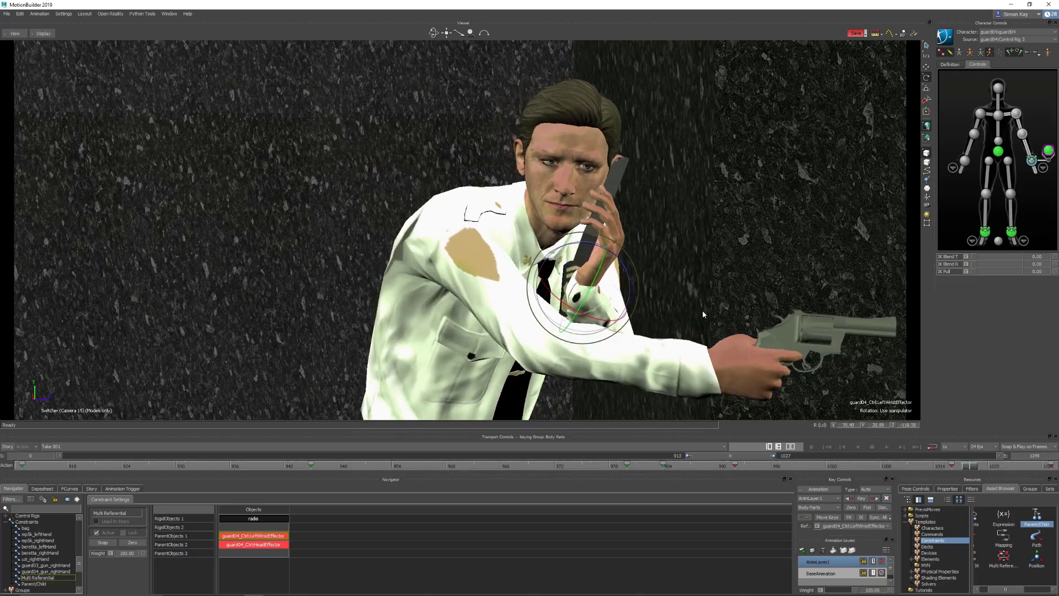
left_click_drag(969, 469, 951, 468)
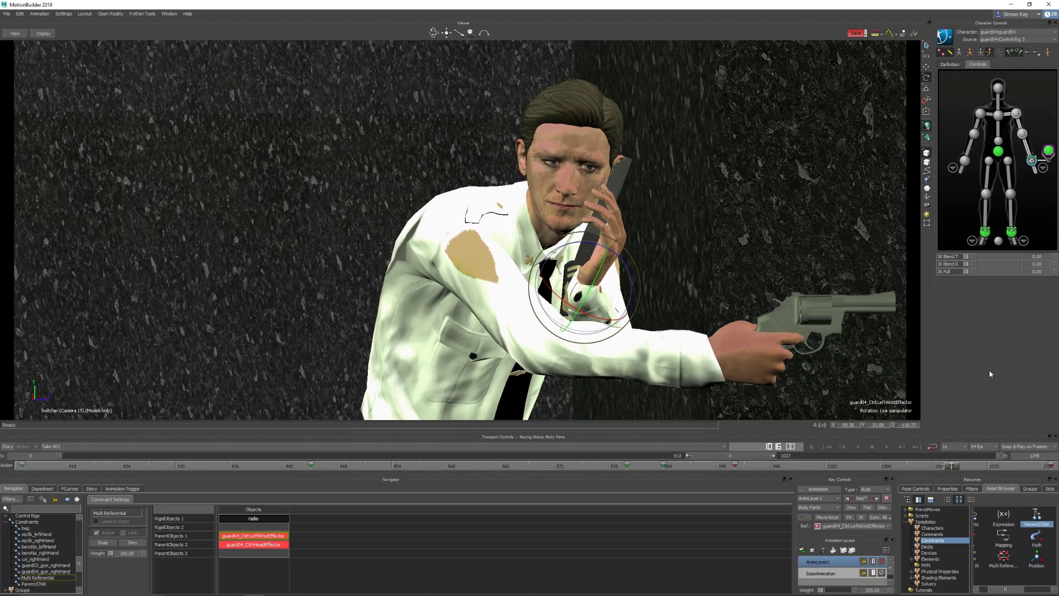
Step: From the start of the range, examine the left wrist auxiliary effector's effect on the hand and radio through the Switcher camera
left_click(1055, 156)
left_click(31, 469)
left_click_drag(27, 467, 62, 436)
left_click(1050, 152)
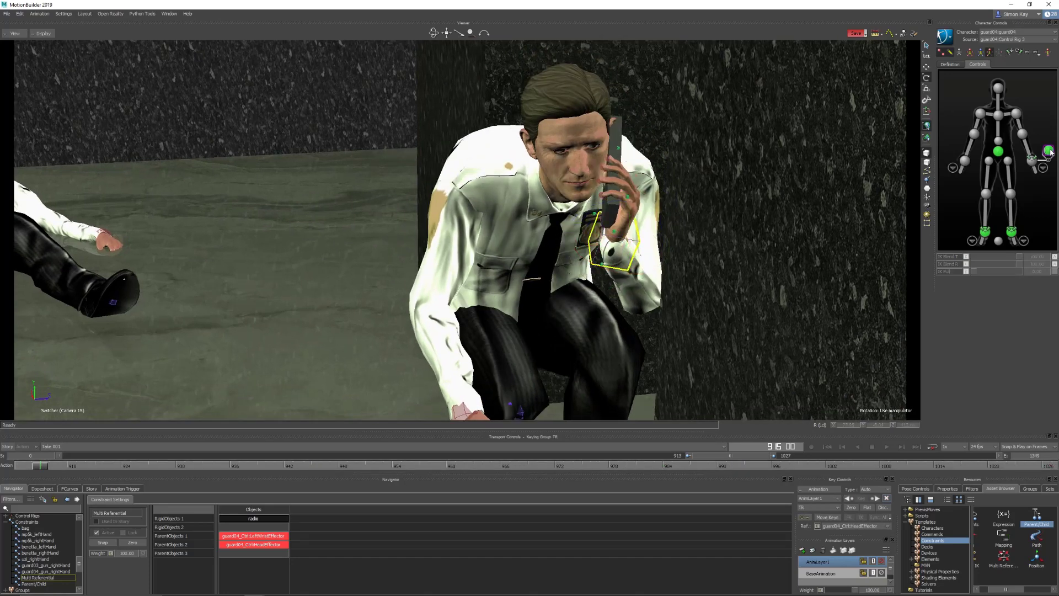
left_click(1050, 151)
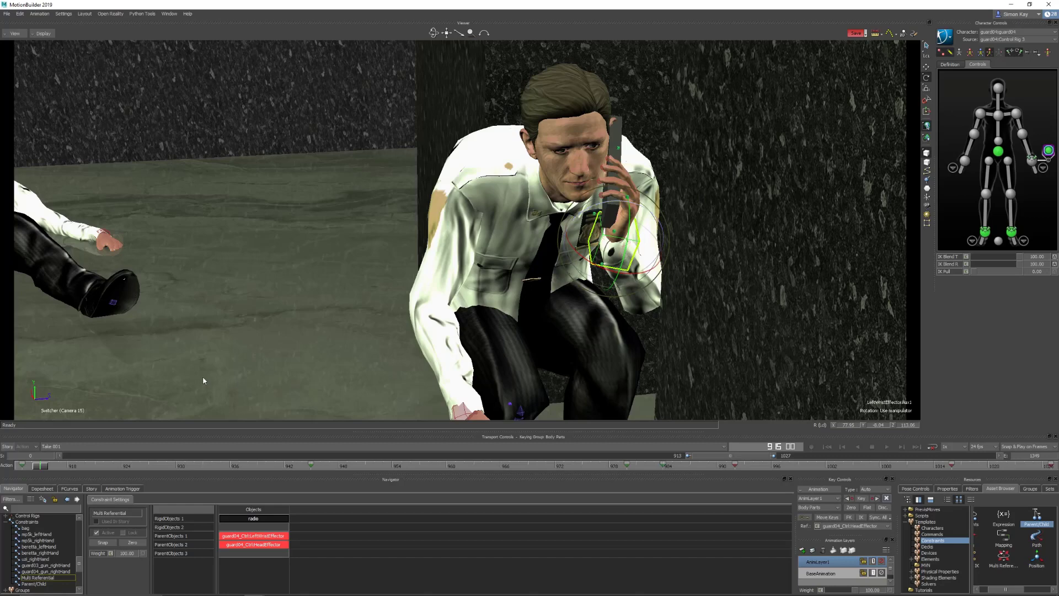
left_click_drag(38, 468, 160, 465)
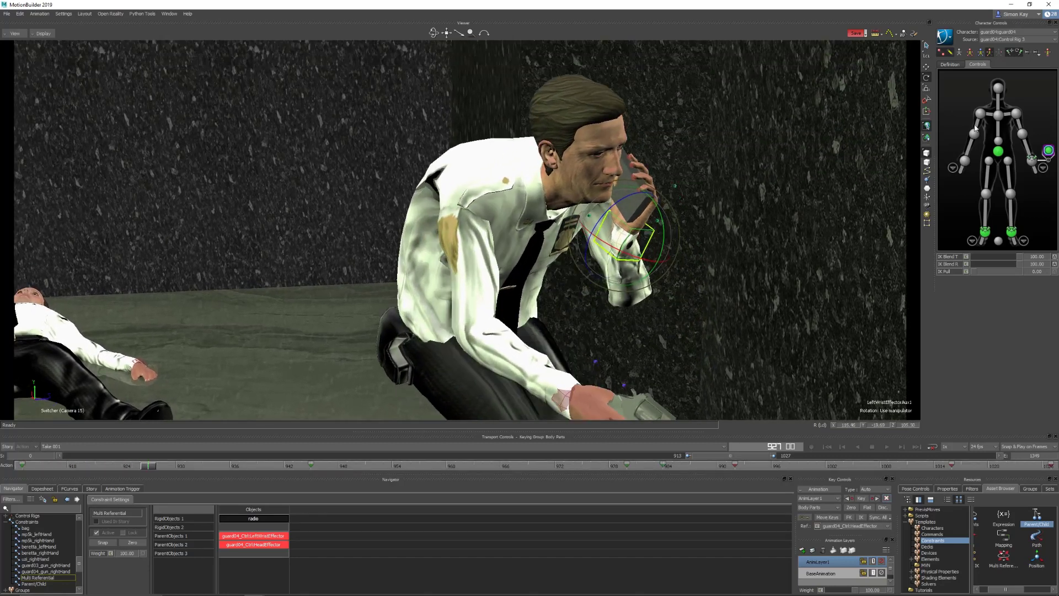
Step: Try IK Blend T and IK Blend R at 0 on guard04's left wrist auxiliary effector at two frames early in the range
left_click(1047, 150)
left_click(1047, 169)
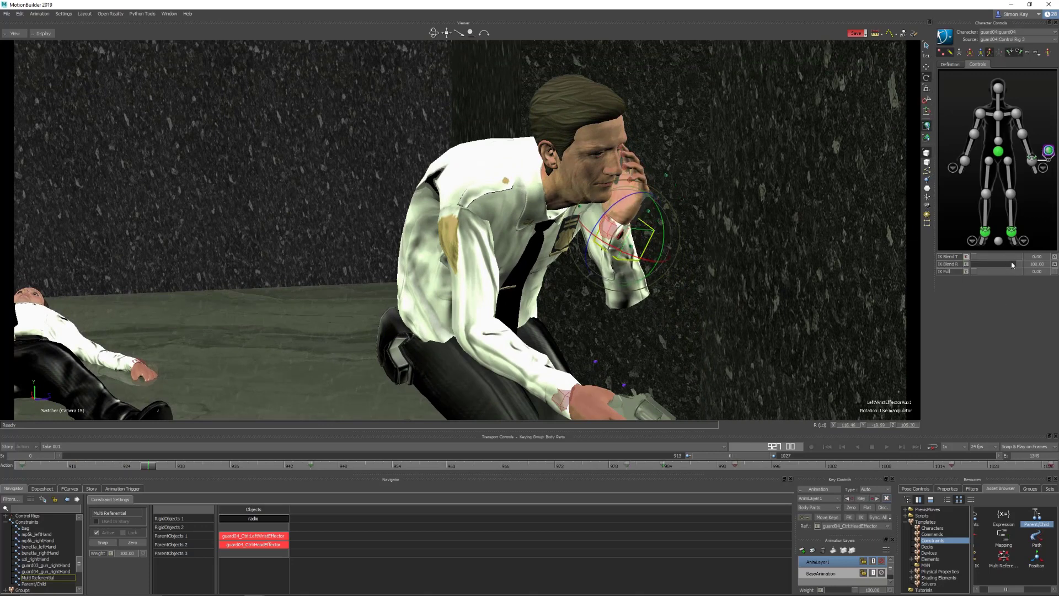
key("ctrl+z")
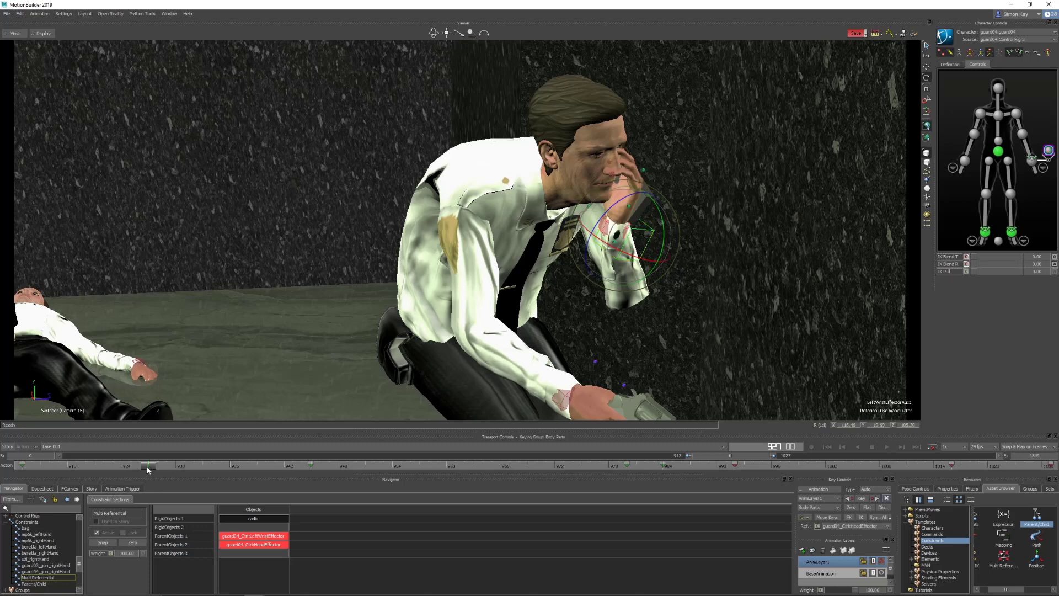
left_click_drag(147, 468, 202, 468)
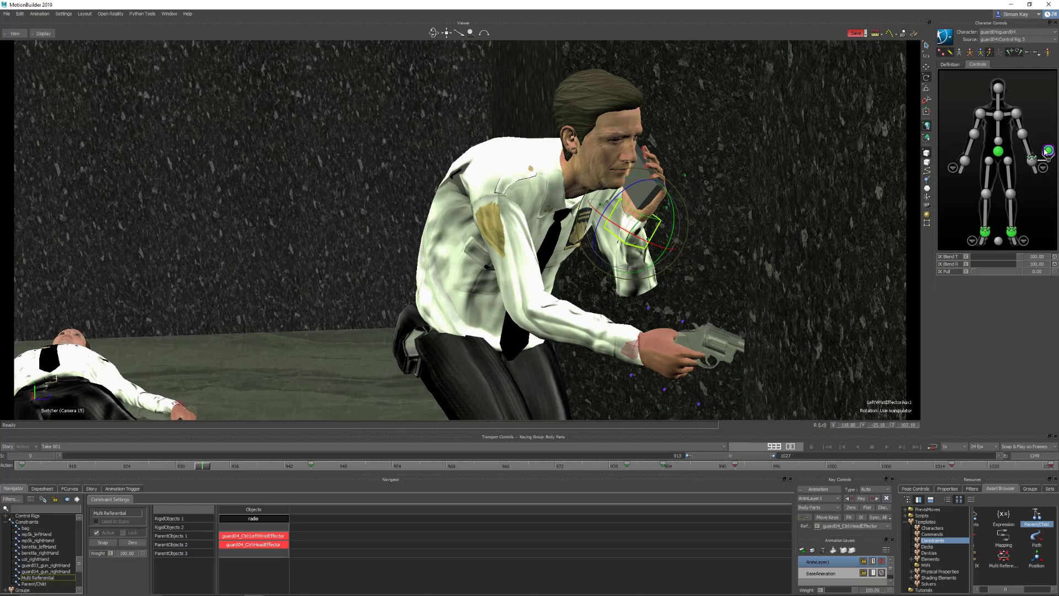
left_click_drag(1002, 264, 936, 272)
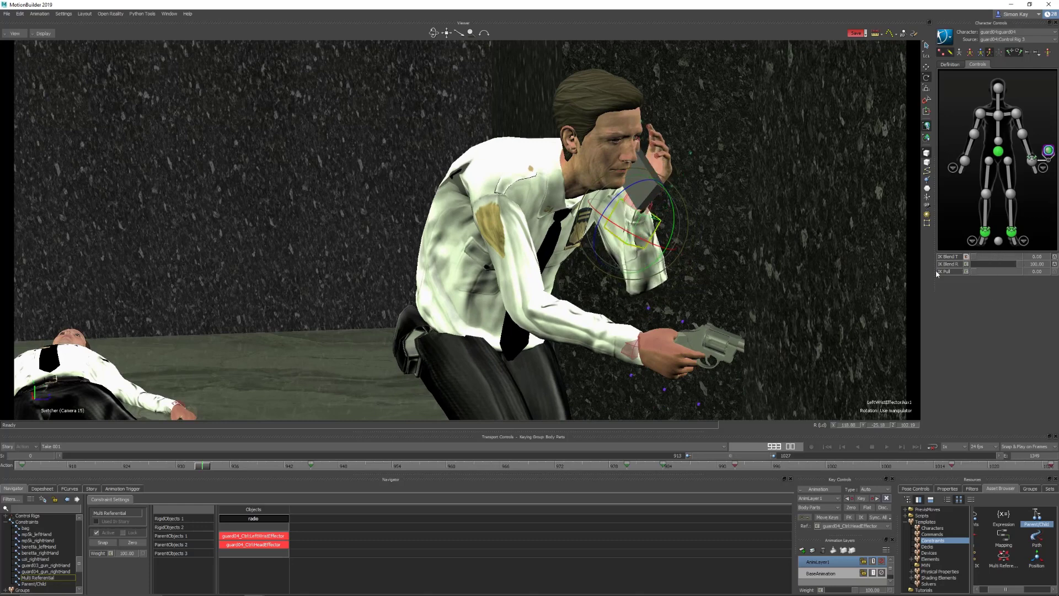
left_click_drag(1021, 267, 968, 271)
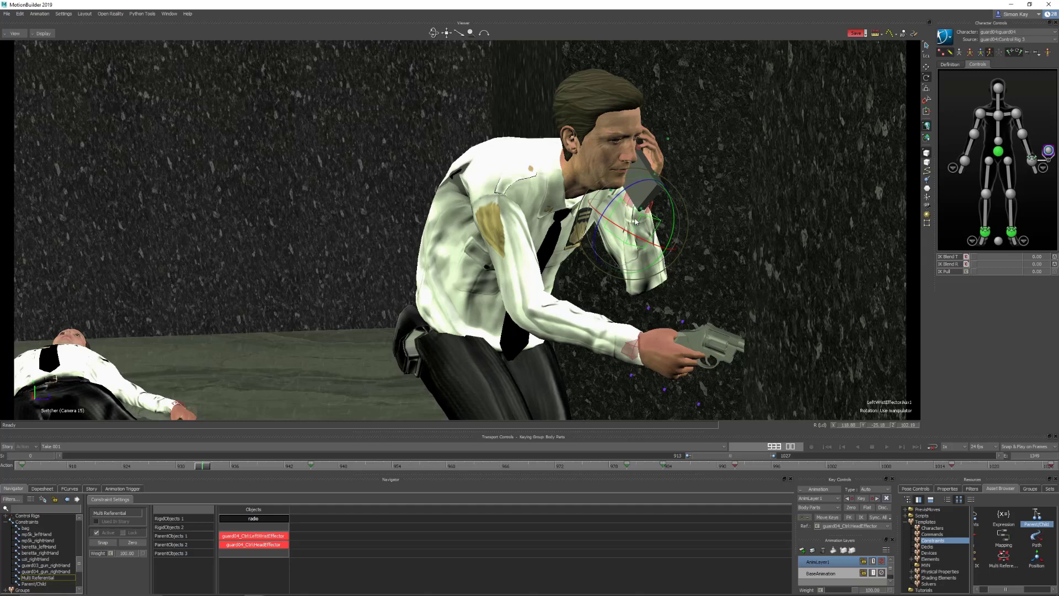
Step: Inspect the radio's Parent/Child constraint, then compare guard04's left wrist auxiliary effector with his wrist effector near the range's end
left_click(36, 584)
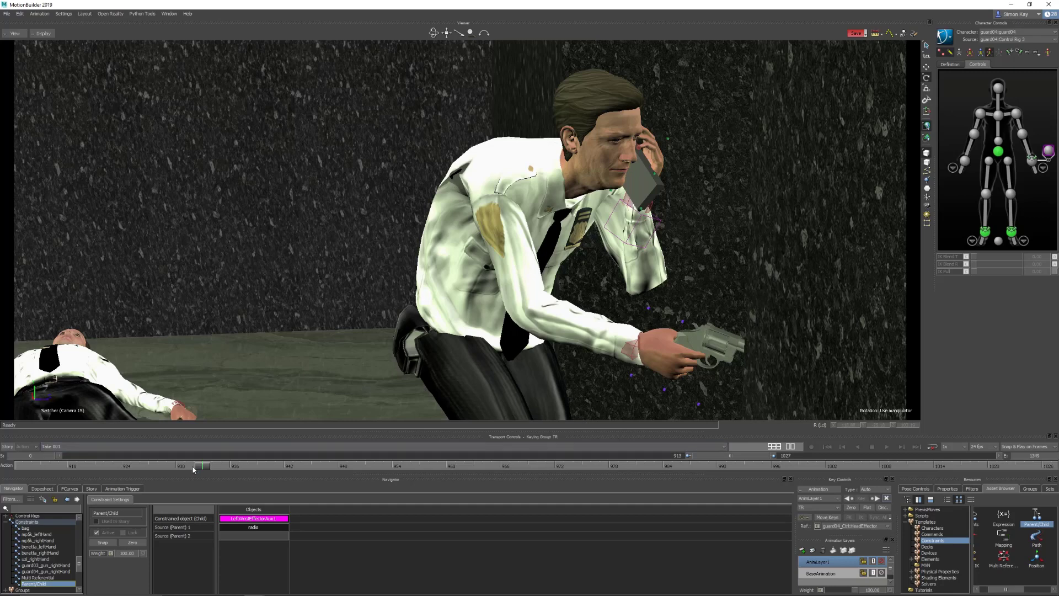
left_click(213, 466)
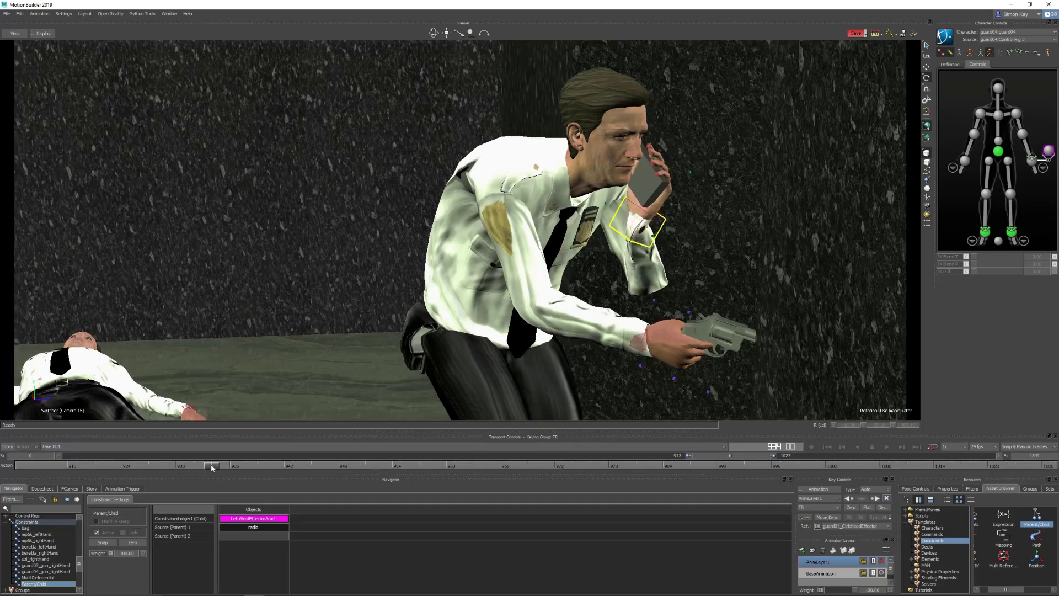
left_click(1049, 152)
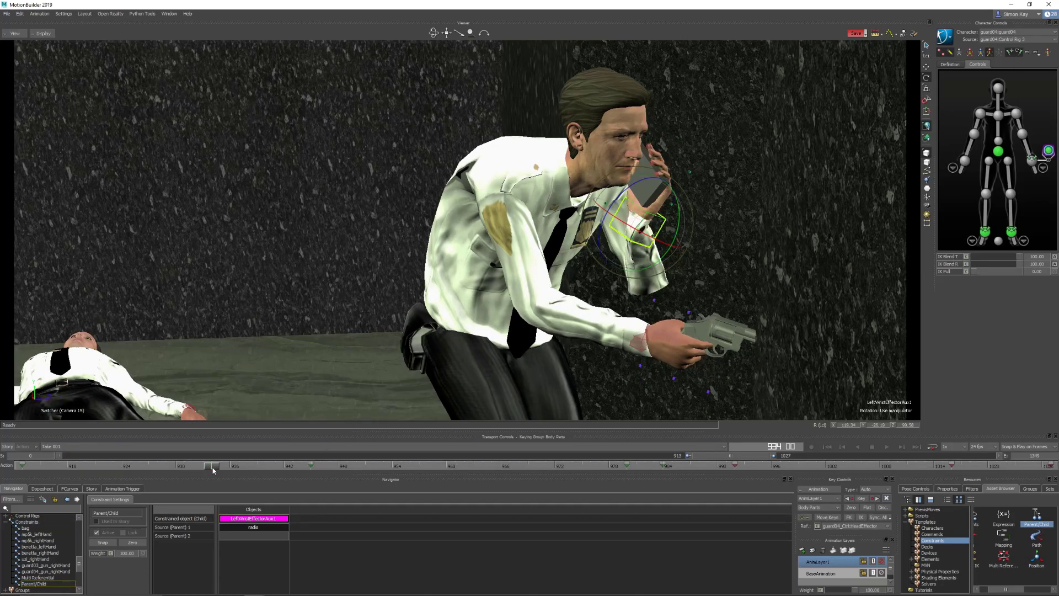
left_click_drag(213, 466, 1037, 439)
left_click(1032, 161)
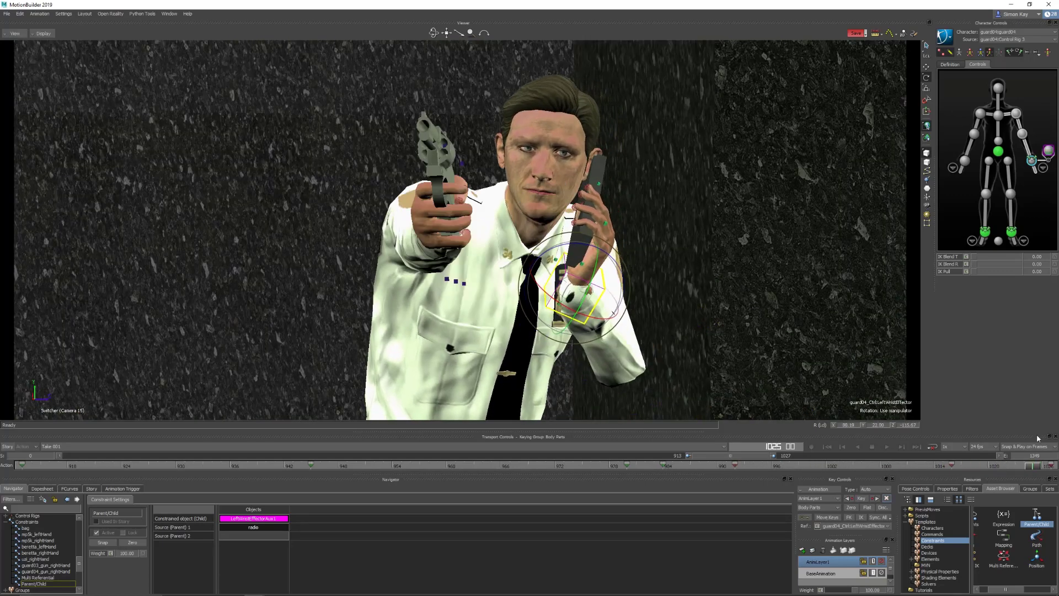
left_click(1048, 151)
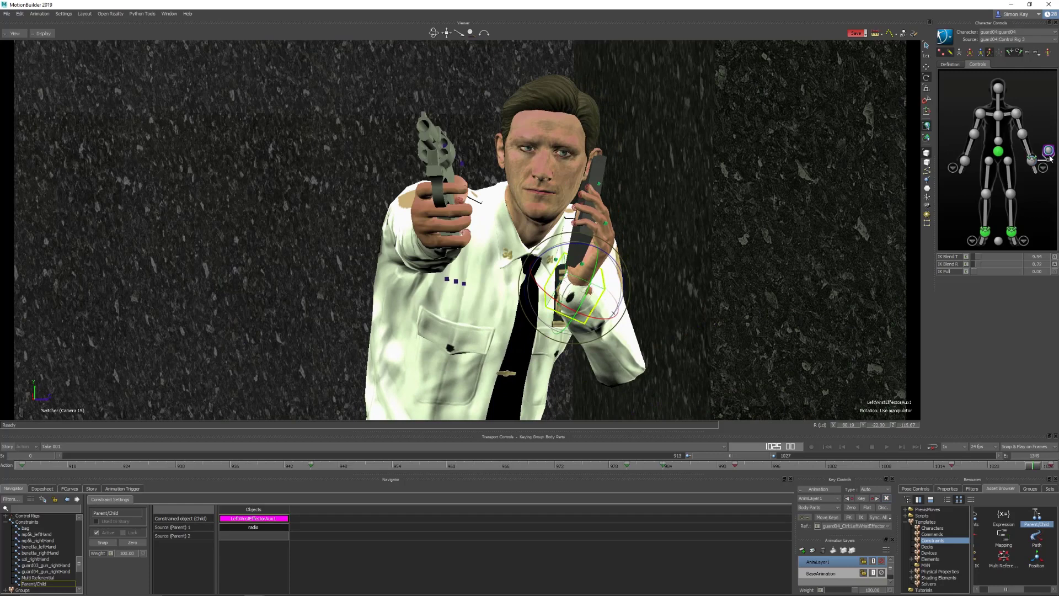
left_click(1031, 162)
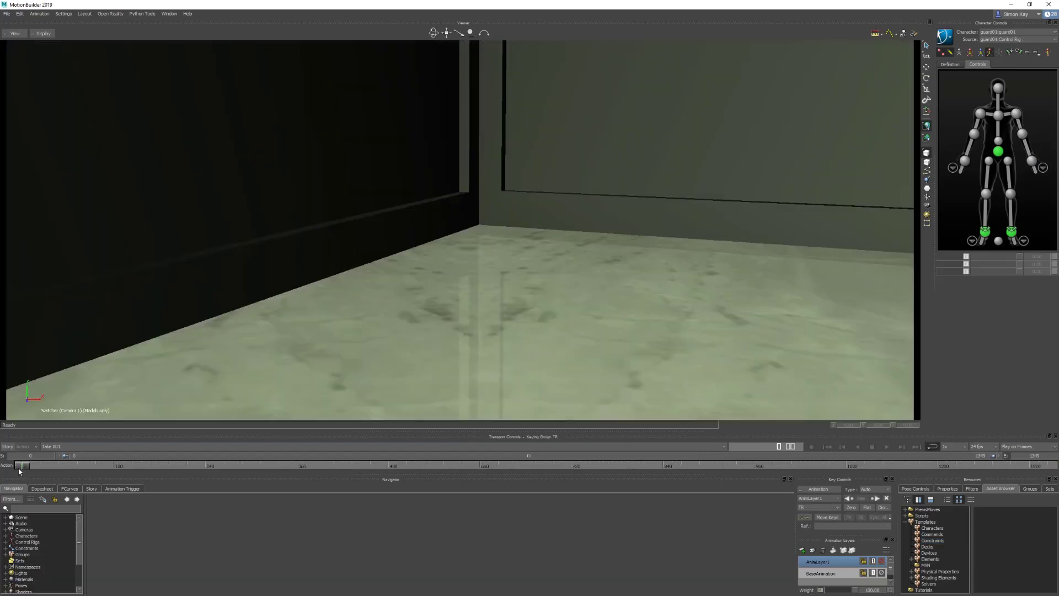
Step: Review the whole take from frame 0 to near its end through the Switcher camera, examining the handscanner and other handheld props
left_click_drag(19, 470, 185, 466)
key("ctrl+space")
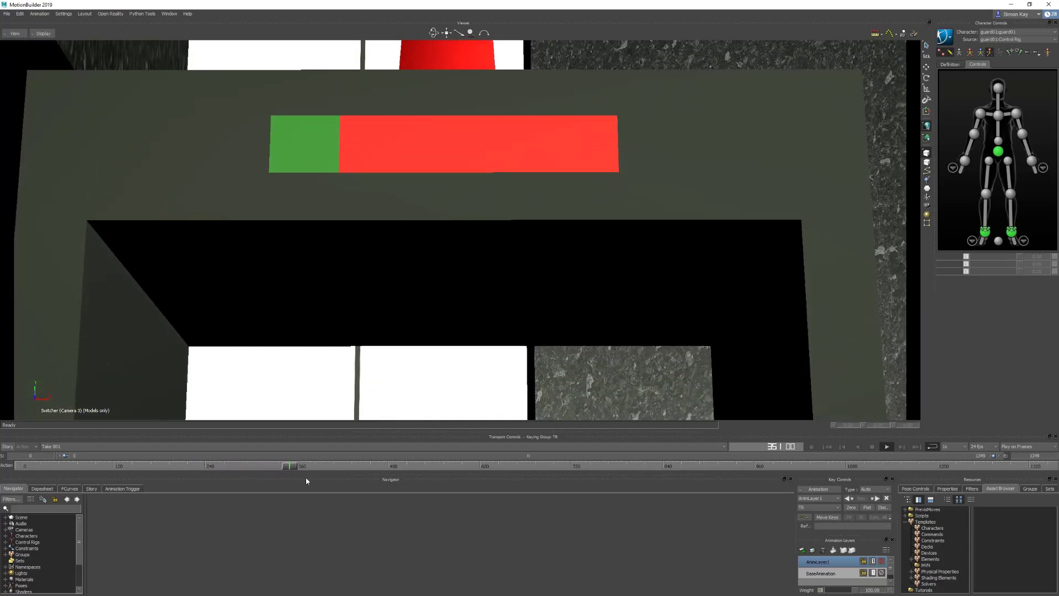
left_click(298, 467)
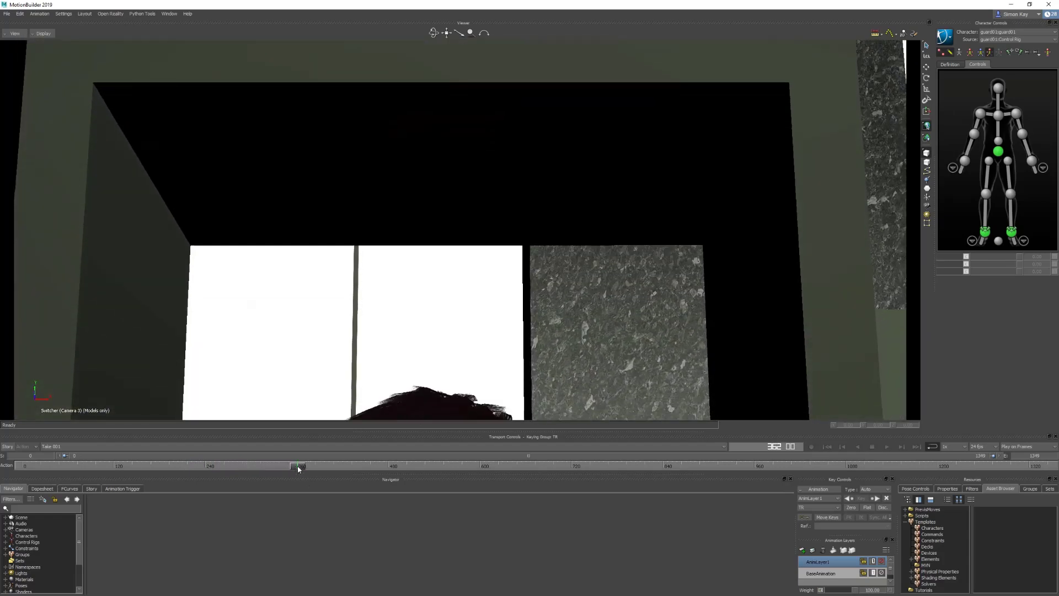
left_click_drag(298, 466, 379, 466)
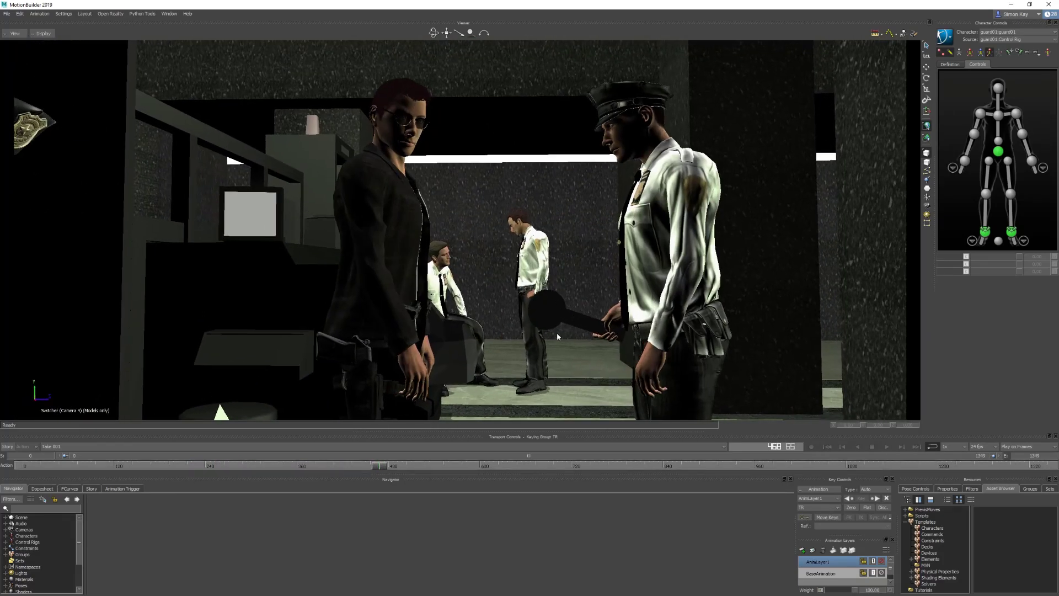
left_click(598, 328)
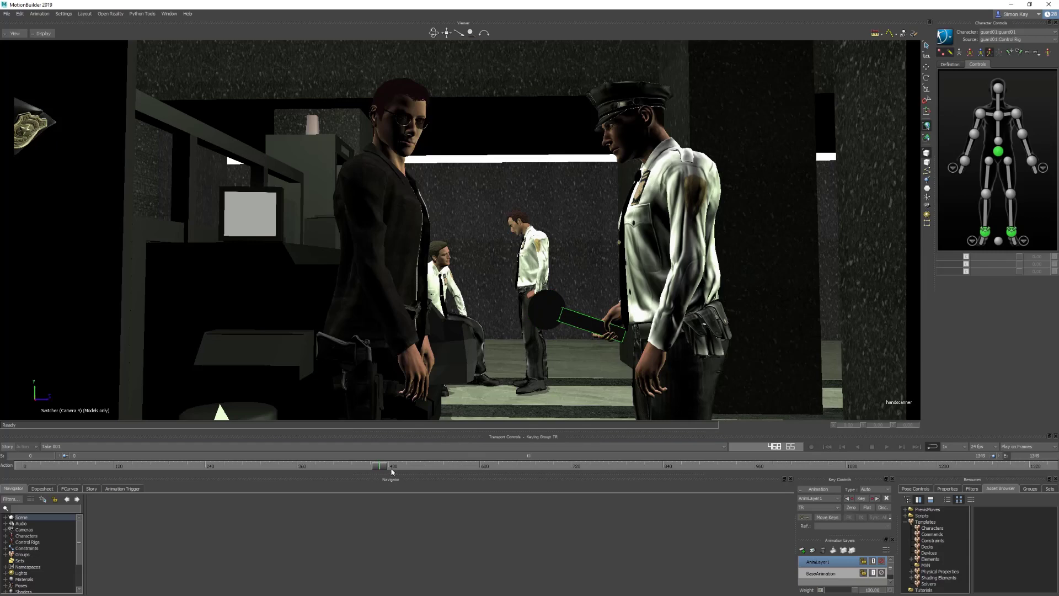
left_click_drag(382, 468, 633, 464)
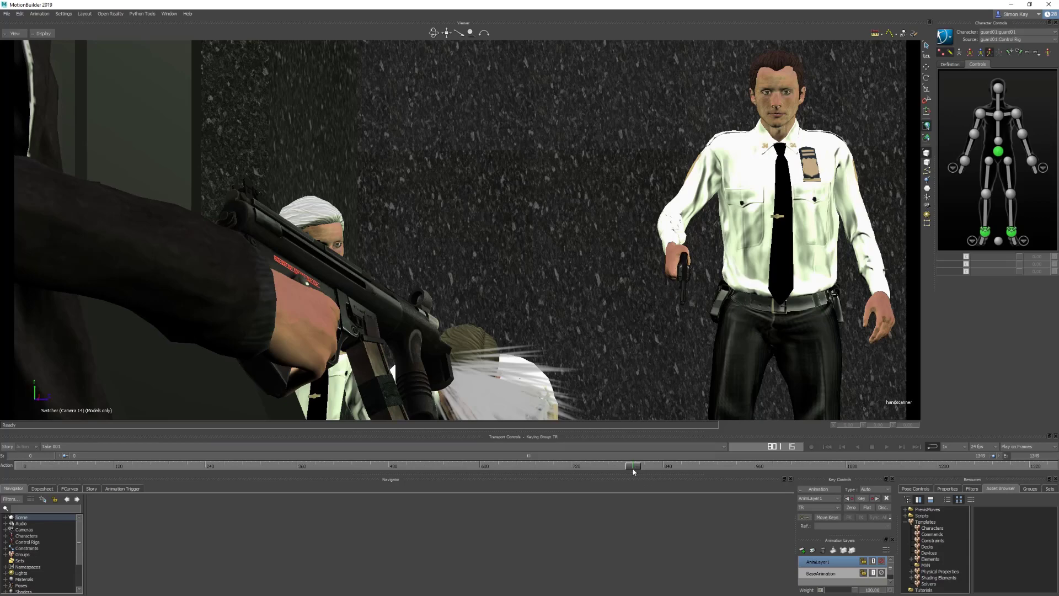
left_click_drag(634, 469, 798, 468)
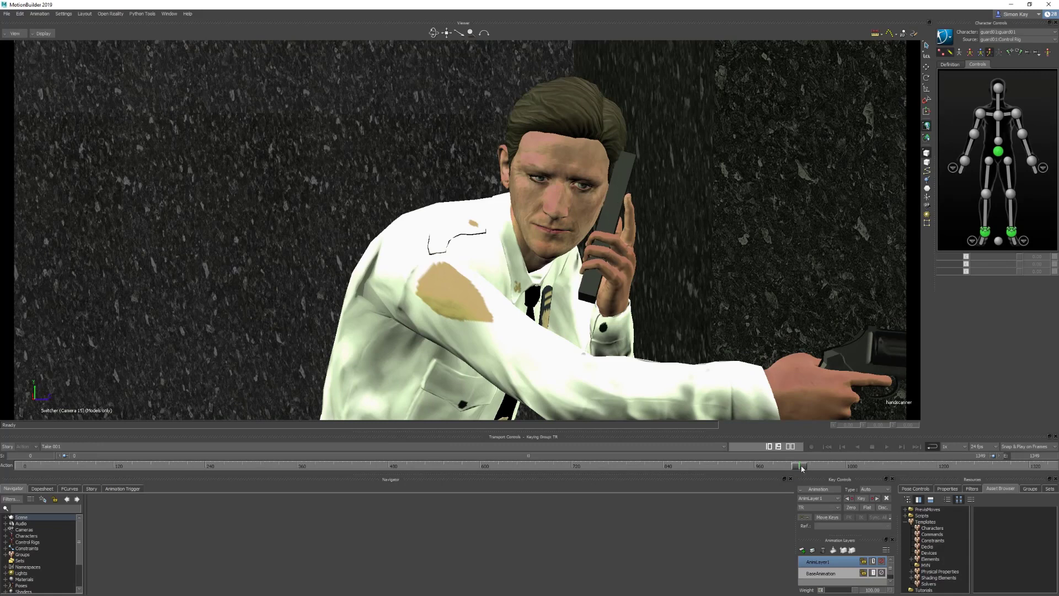
left_click_drag(803, 468, 1024, 456)
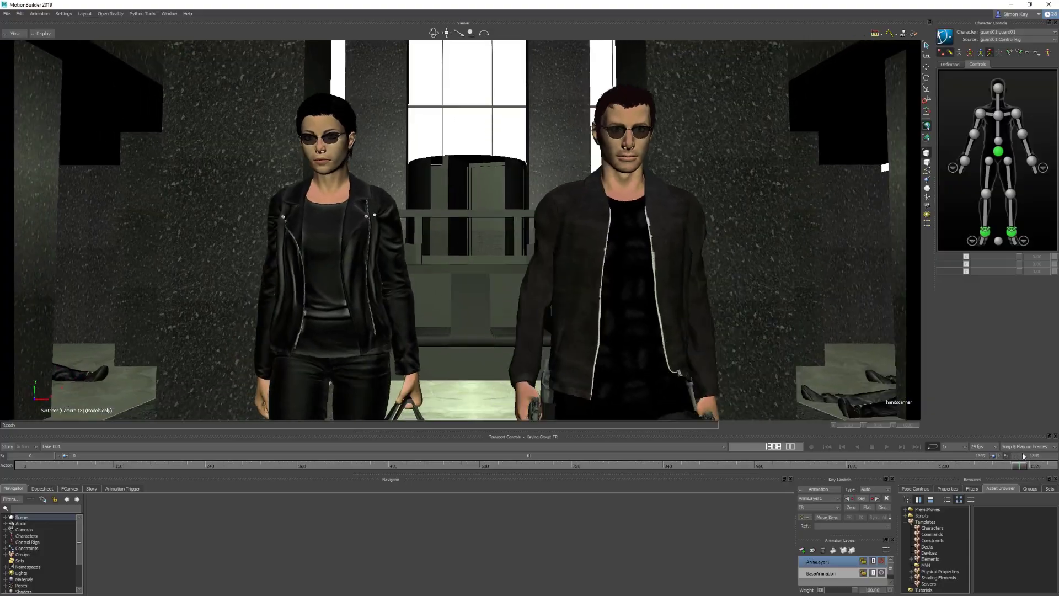